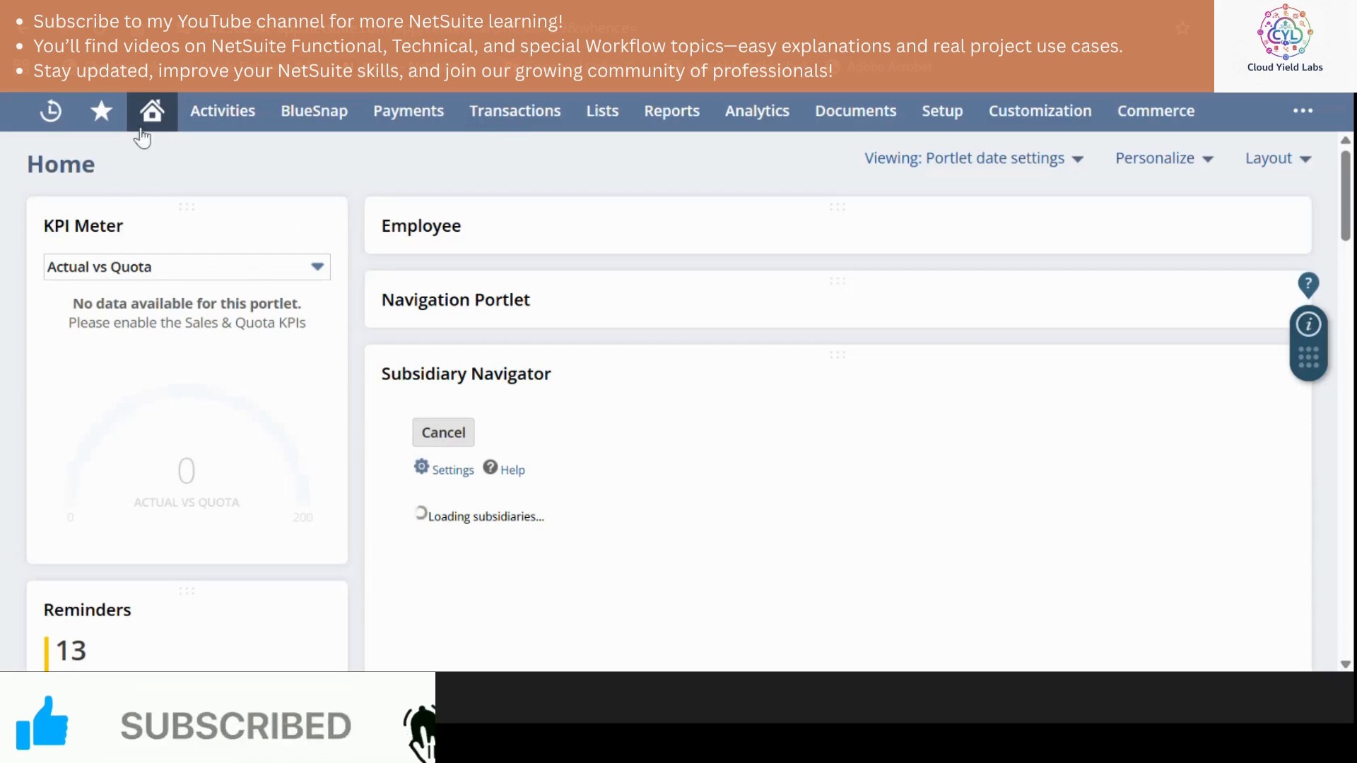
Inspect the Home dashboard's date range setting that controls the report snapshots, trend graphs and KPI portlets.
{"action": "mouse_move", "coordinate": [152, 116]}
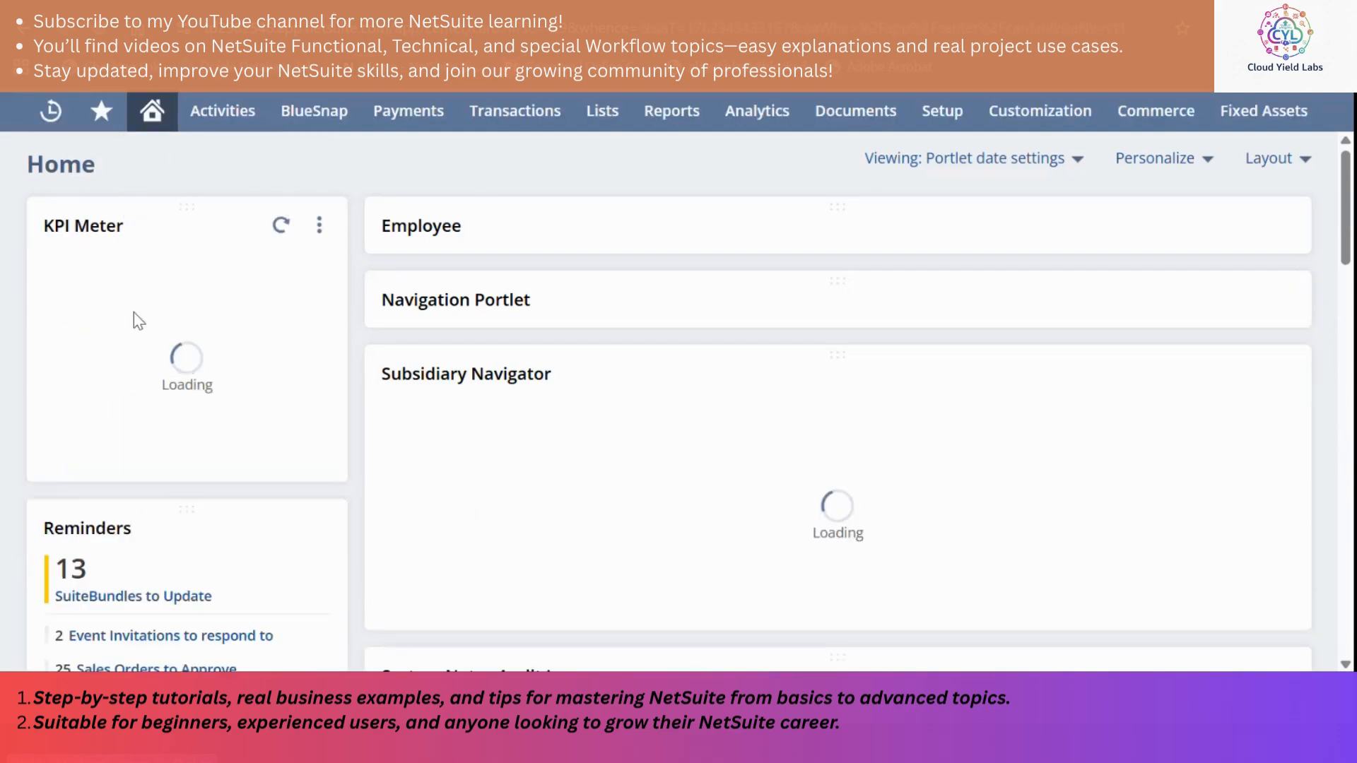
{"action": "left_click", "coordinate": [1074, 161]}
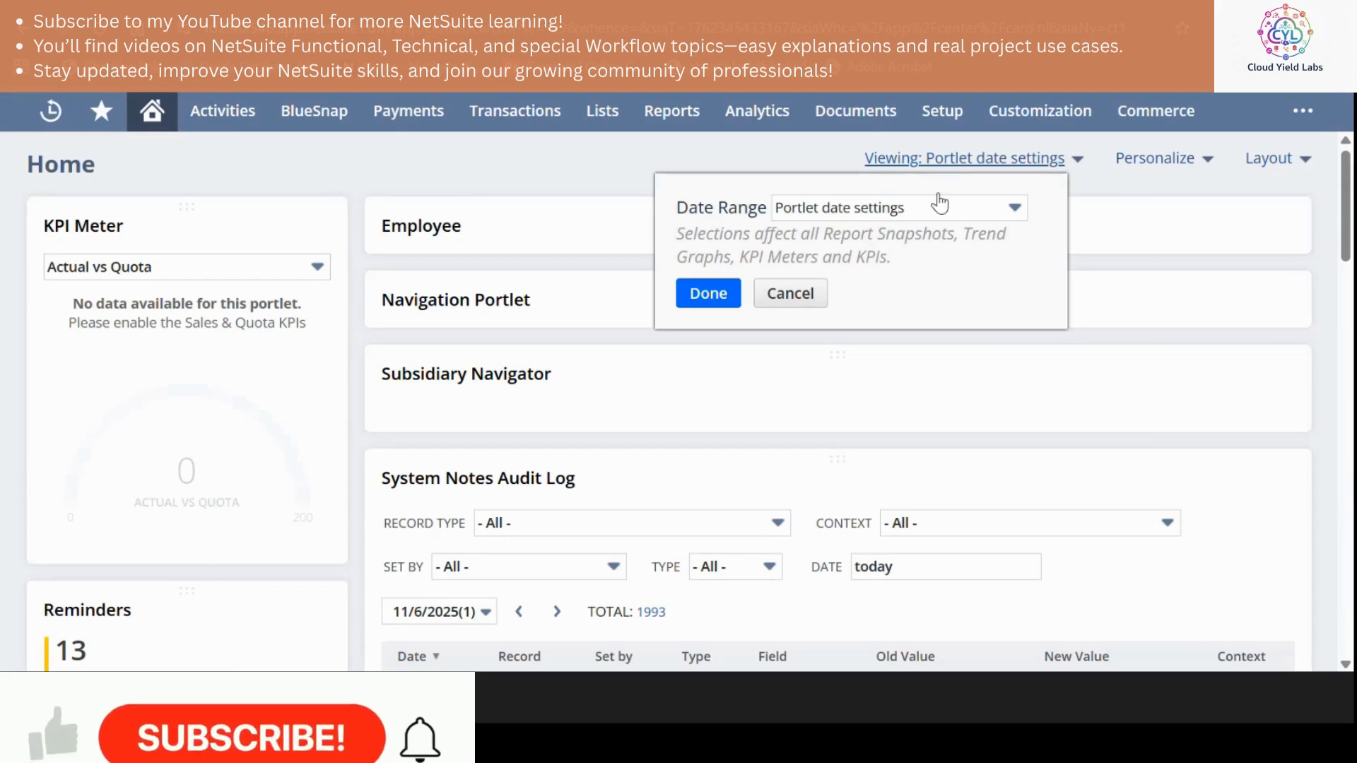
{"action": "left_click", "coordinate": [962, 174]}
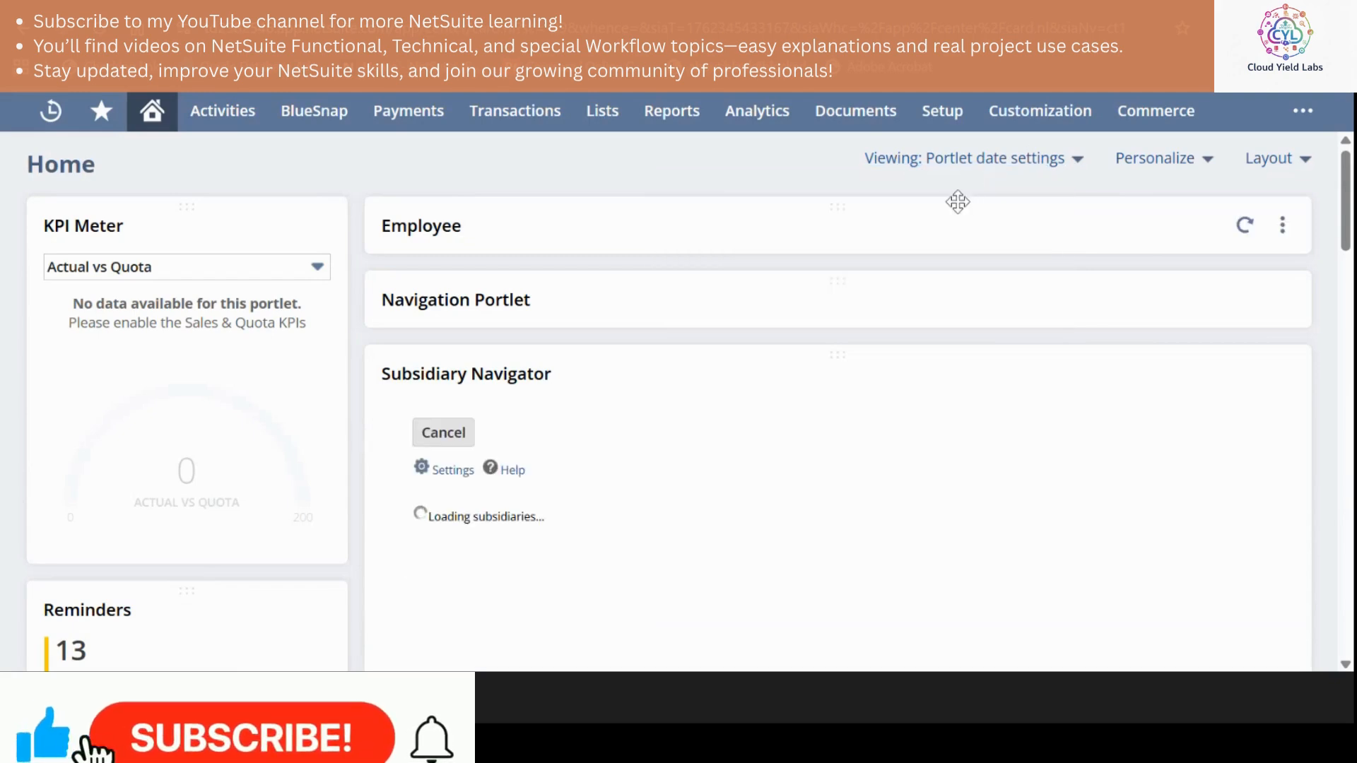
{"action": "left_click", "coordinate": [1064, 168]}
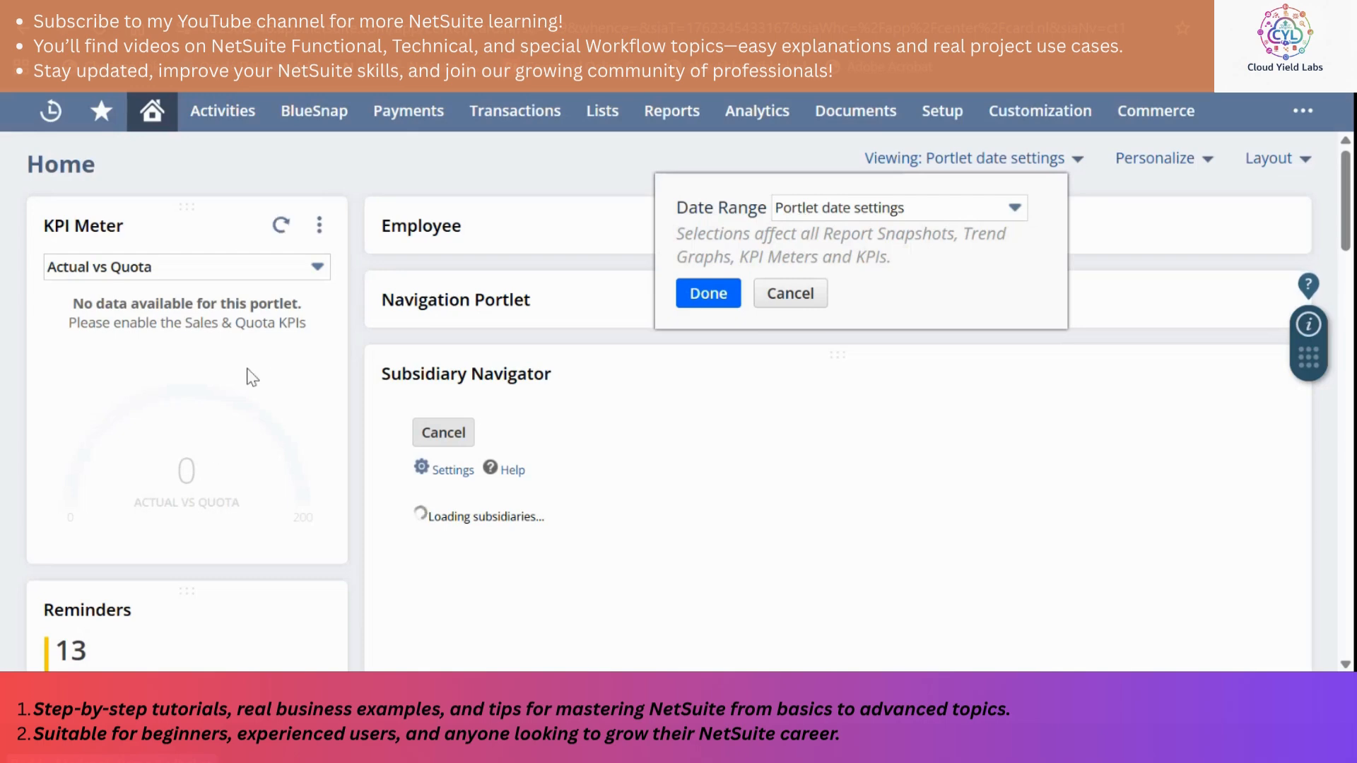
Open the Personalize Dashboard options and cancel the portlet date range selection.
{"action": "left_click", "coordinate": [1203, 167]}
{"action": "left_click", "coordinate": [970, 162]}
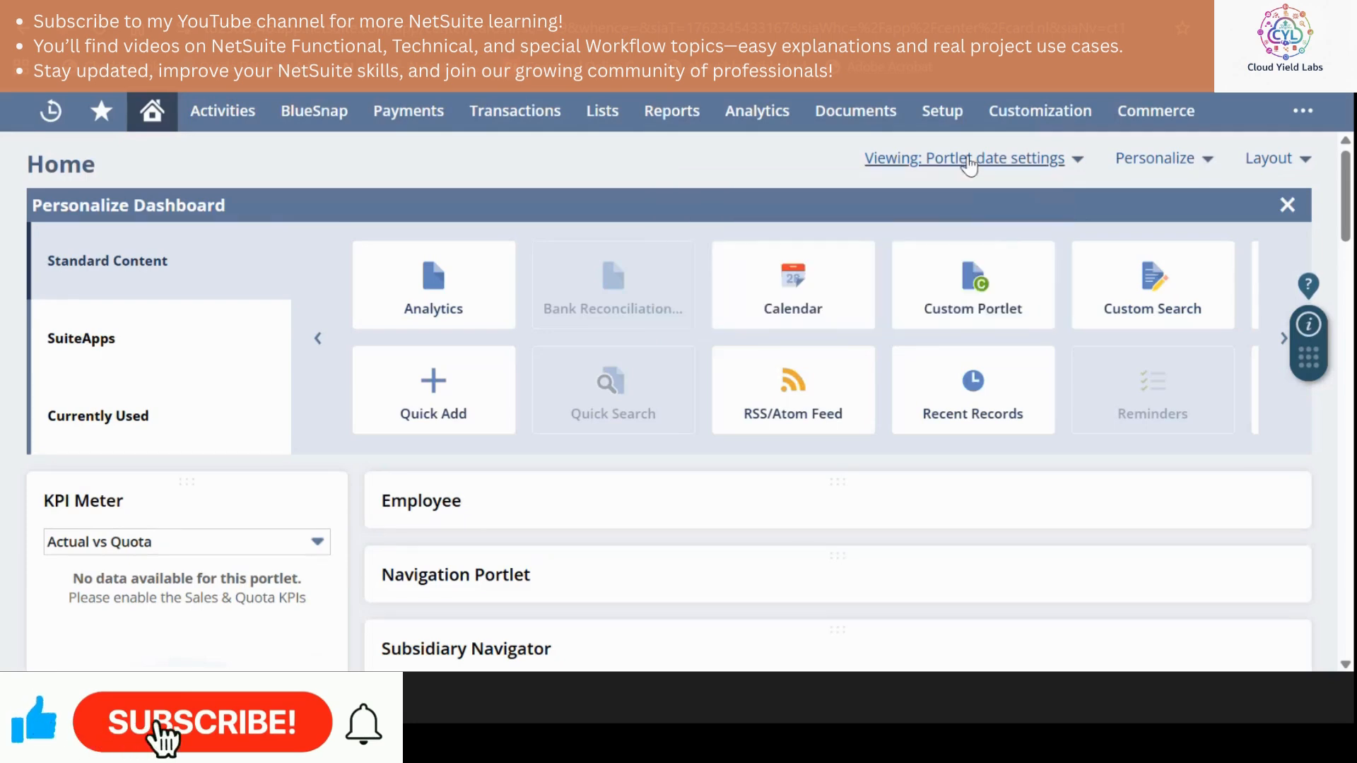
{"action": "left_click", "coordinate": [969, 161]}
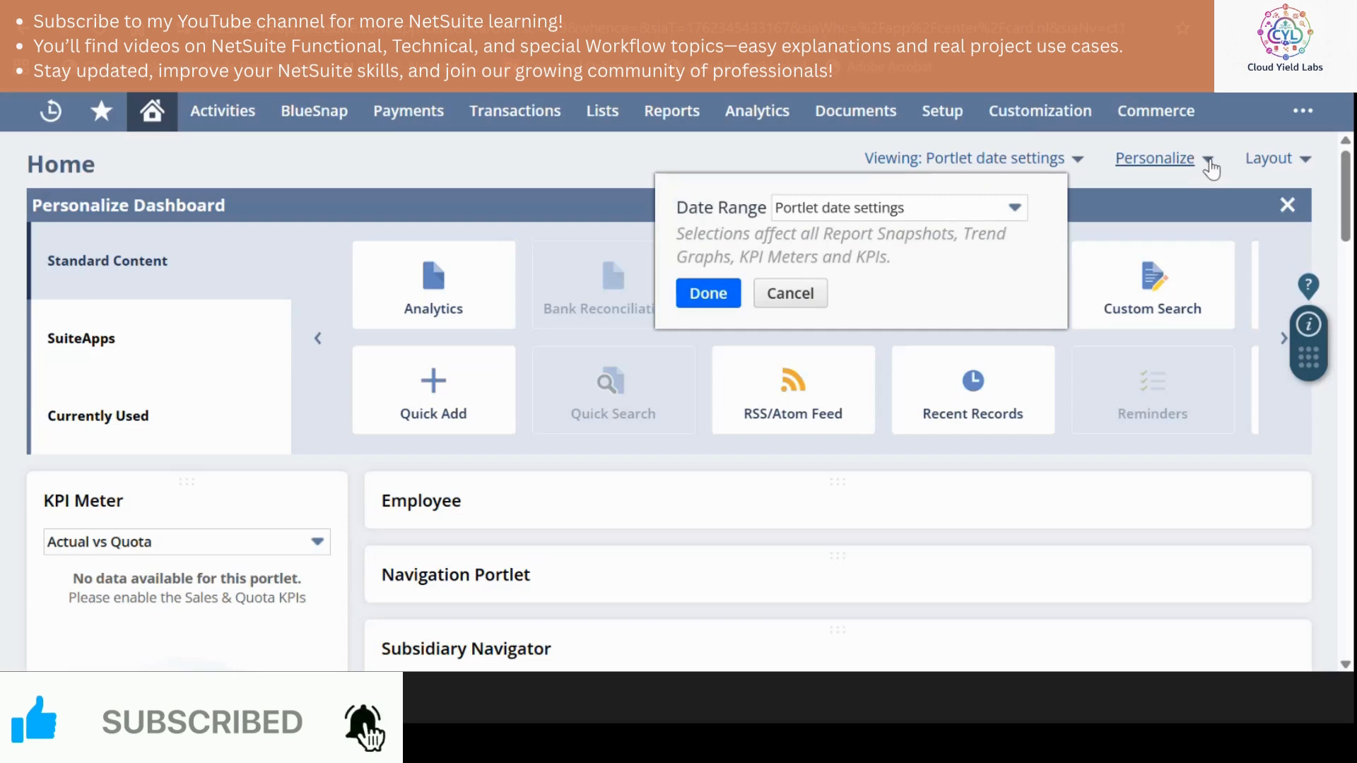
{"action": "left_click", "coordinate": [1206, 170]}
{"action": "left_click", "coordinate": [1202, 166]}
{"action": "mouse_move", "coordinate": [455, 154]}
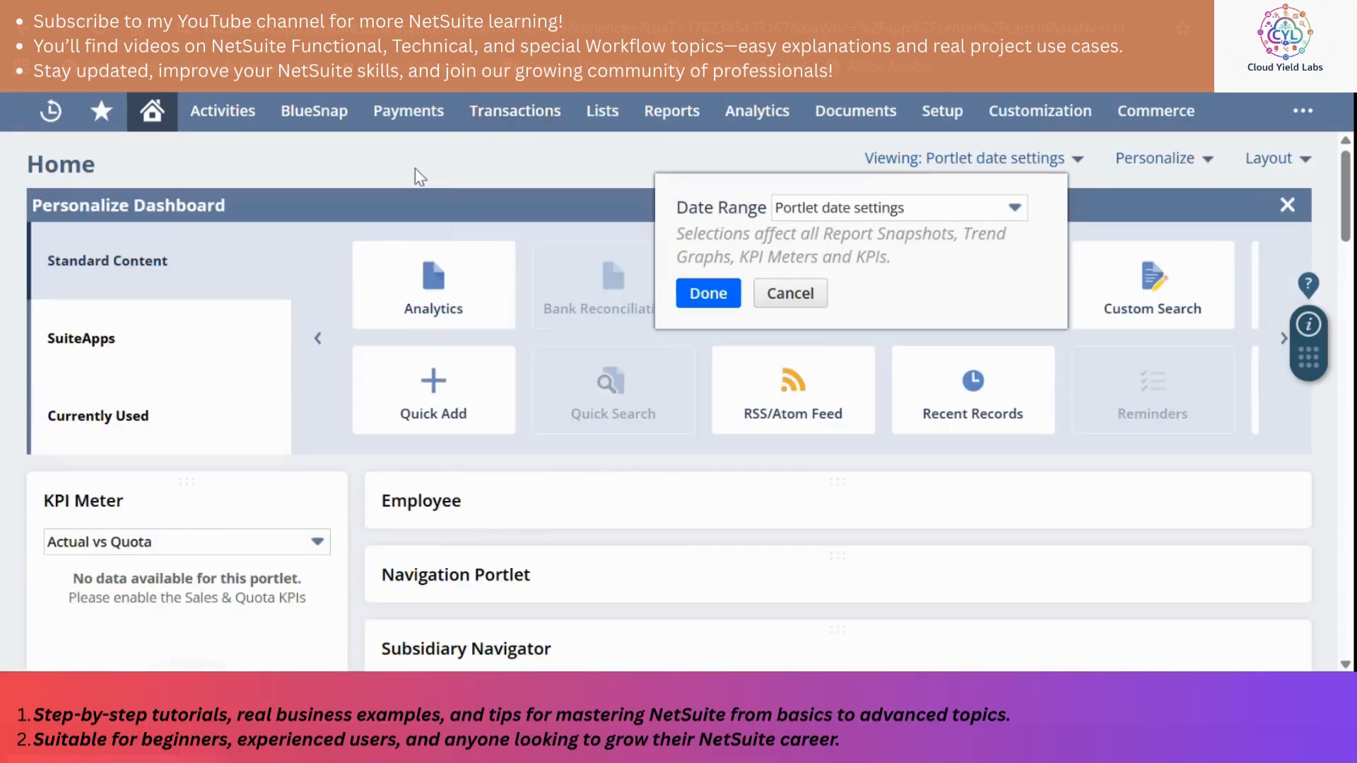
{"action": "left_click", "coordinate": [789, 294]}
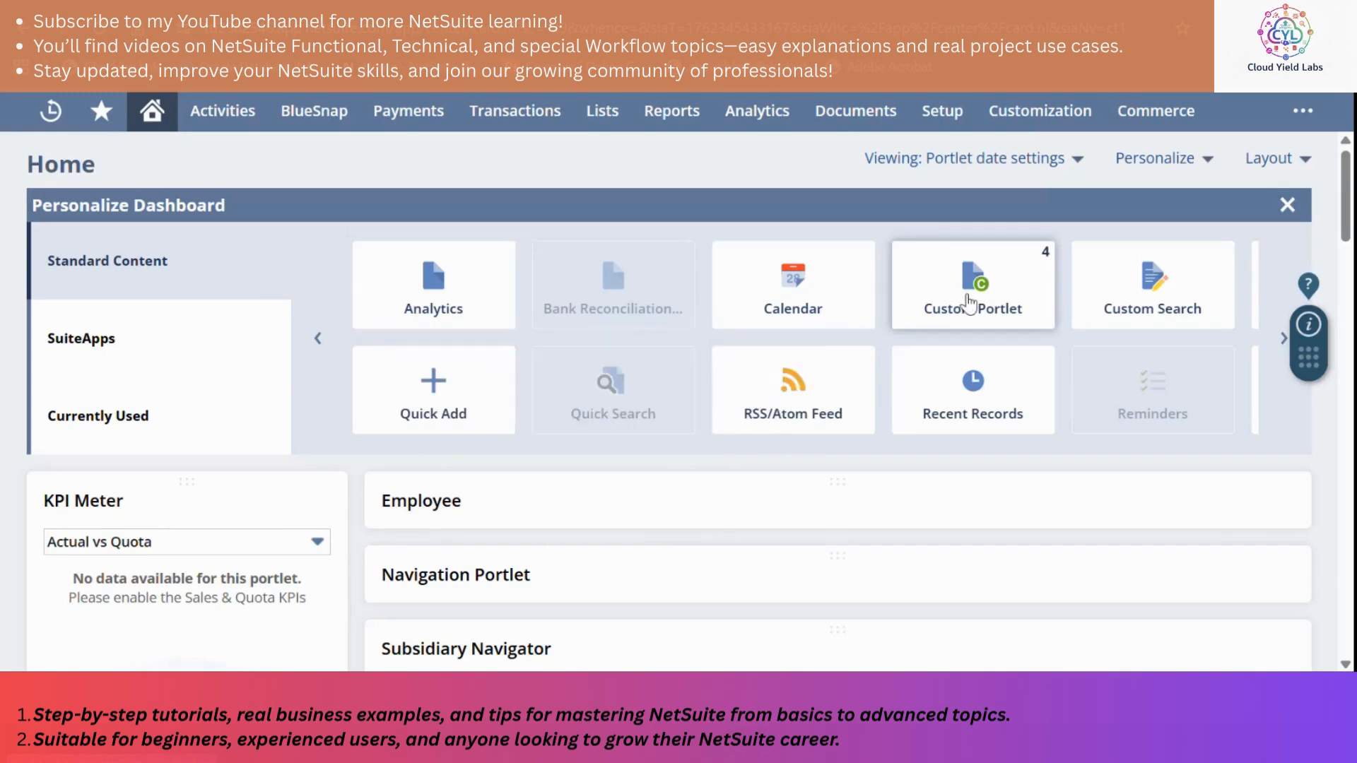
Browse the Standard Content portlets that can be added to the dashboard.
{"action": "scroll", "coordinate": [1199, 300], "scroll_direction": "right", "scroll_amount": 3}
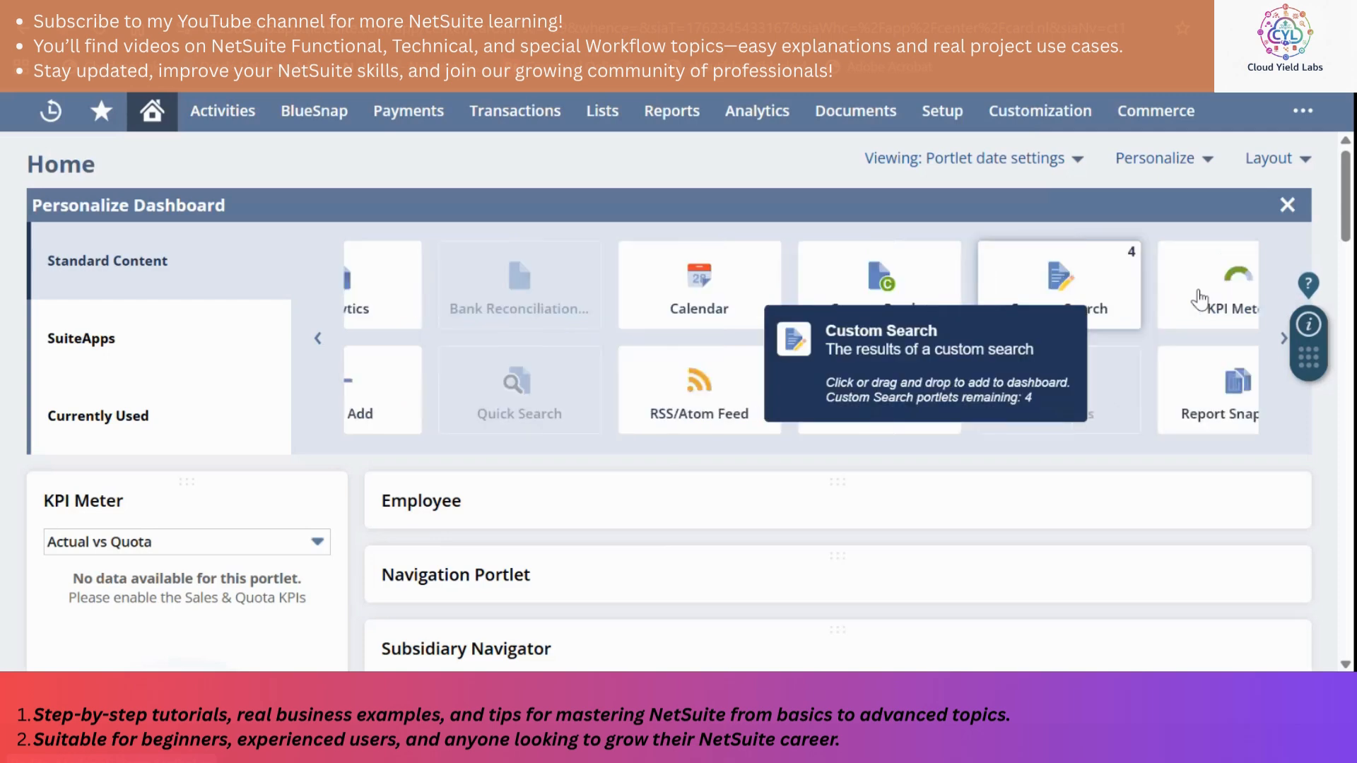
{"action": "scroll", "coordinate": [1051, 304], "scroll_direction": "right", "scroll_amount": 4}
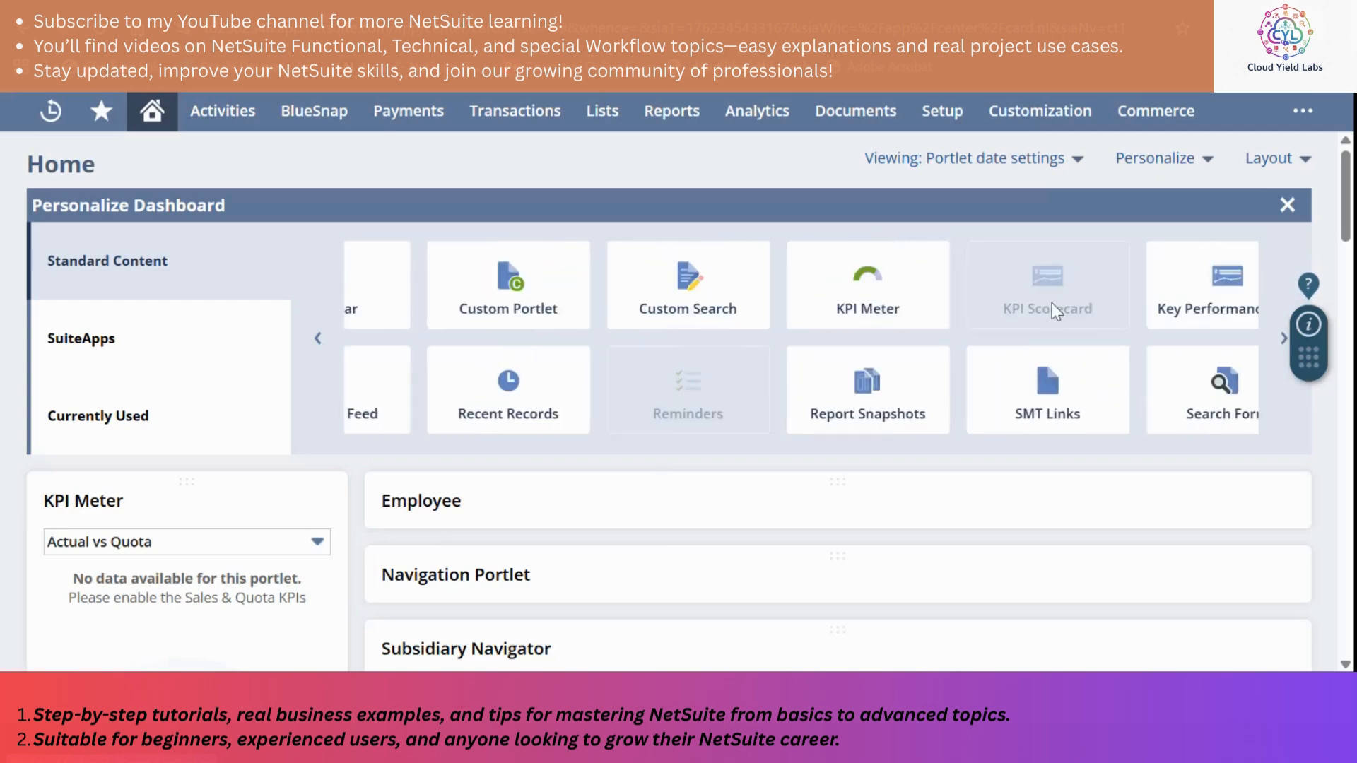
{"action": "scroll", "coordinate": [1116, 301], "scroll_direction": "right", "scroll_amount": 3}
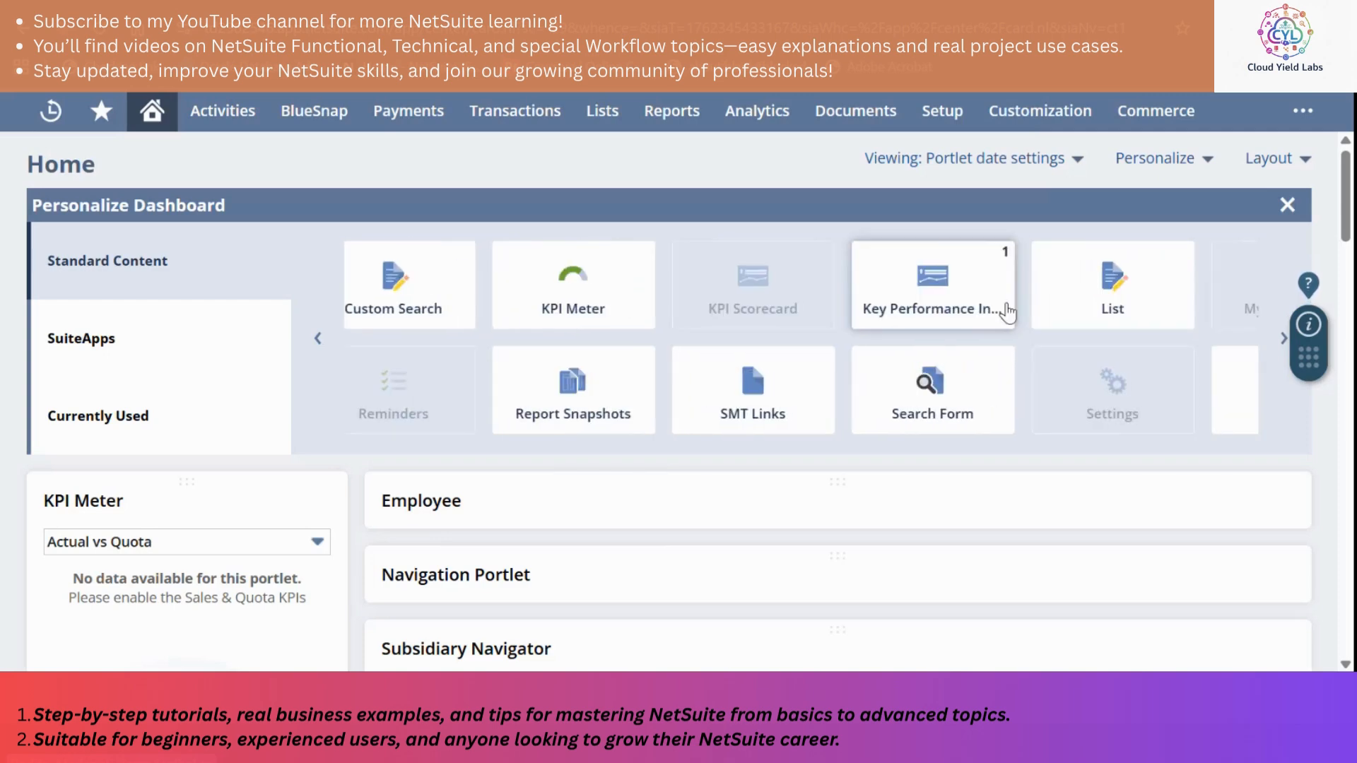
{"action": "scroll", "coordinate": [1008, 310], "scroll_direction": "left", "scroll_amount": 7}
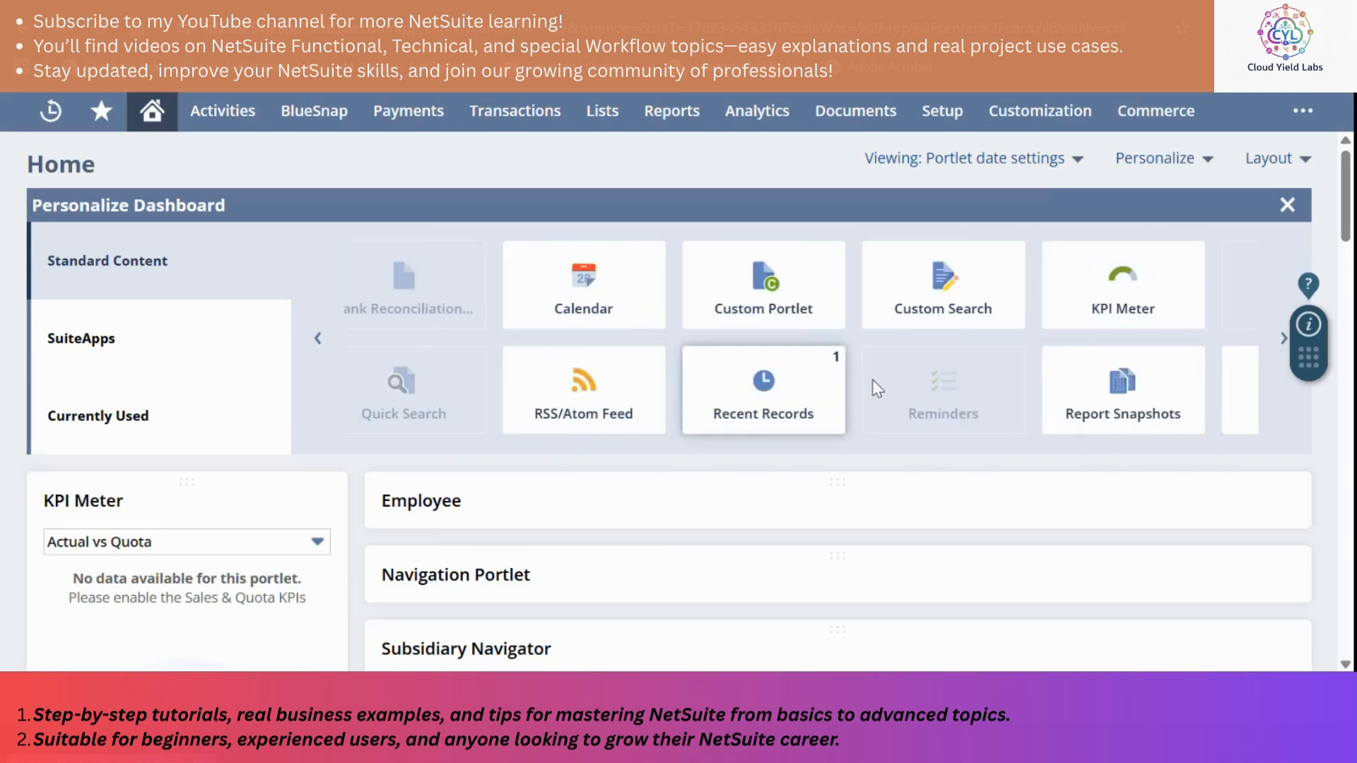
{"action": "scroll", "coordinate": [1048, 383], "scroll_direction": "right", "scroll_amount": 6}
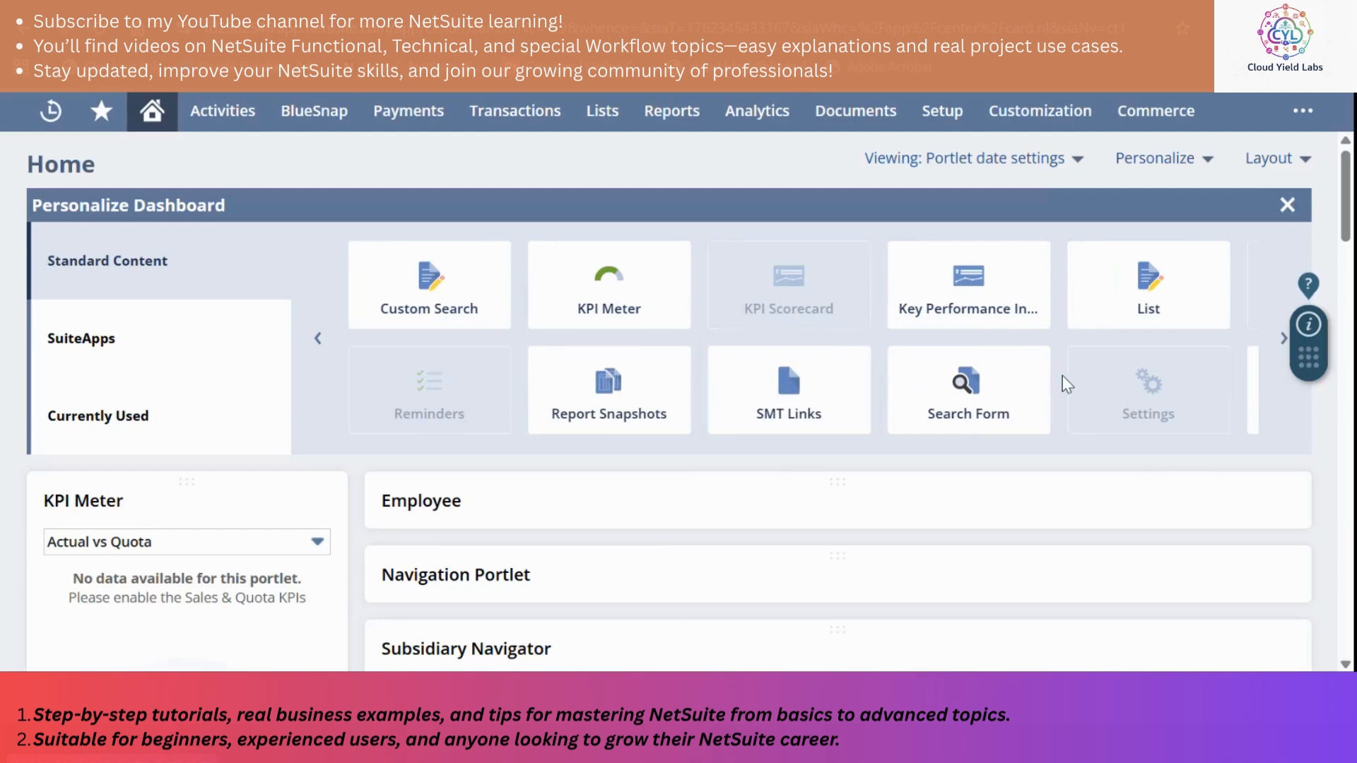
Review the SuiteApps portlets and the portlets currently used on the dashboard.
{"action": "left_click", "coordinate": [155, 354]}
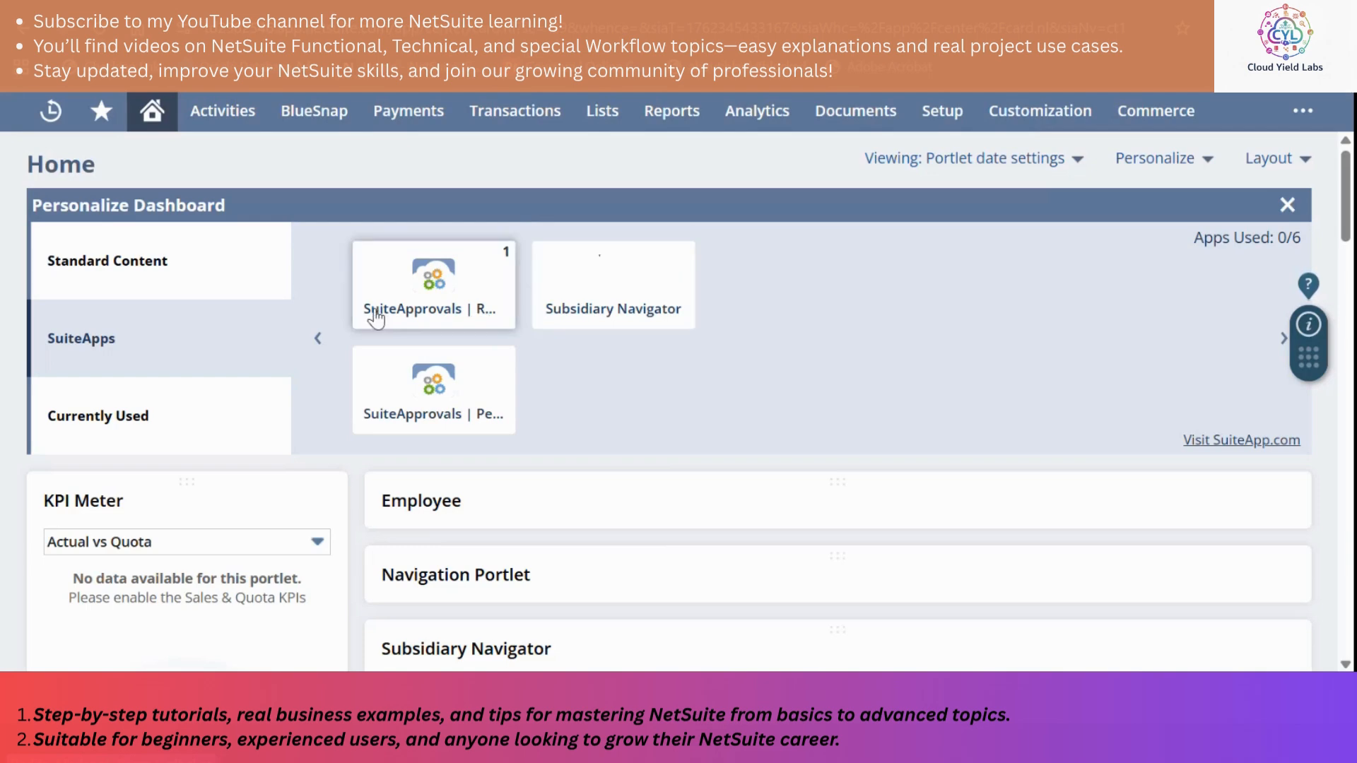
{"action": "left_click", "coordinate": [84, 416]}
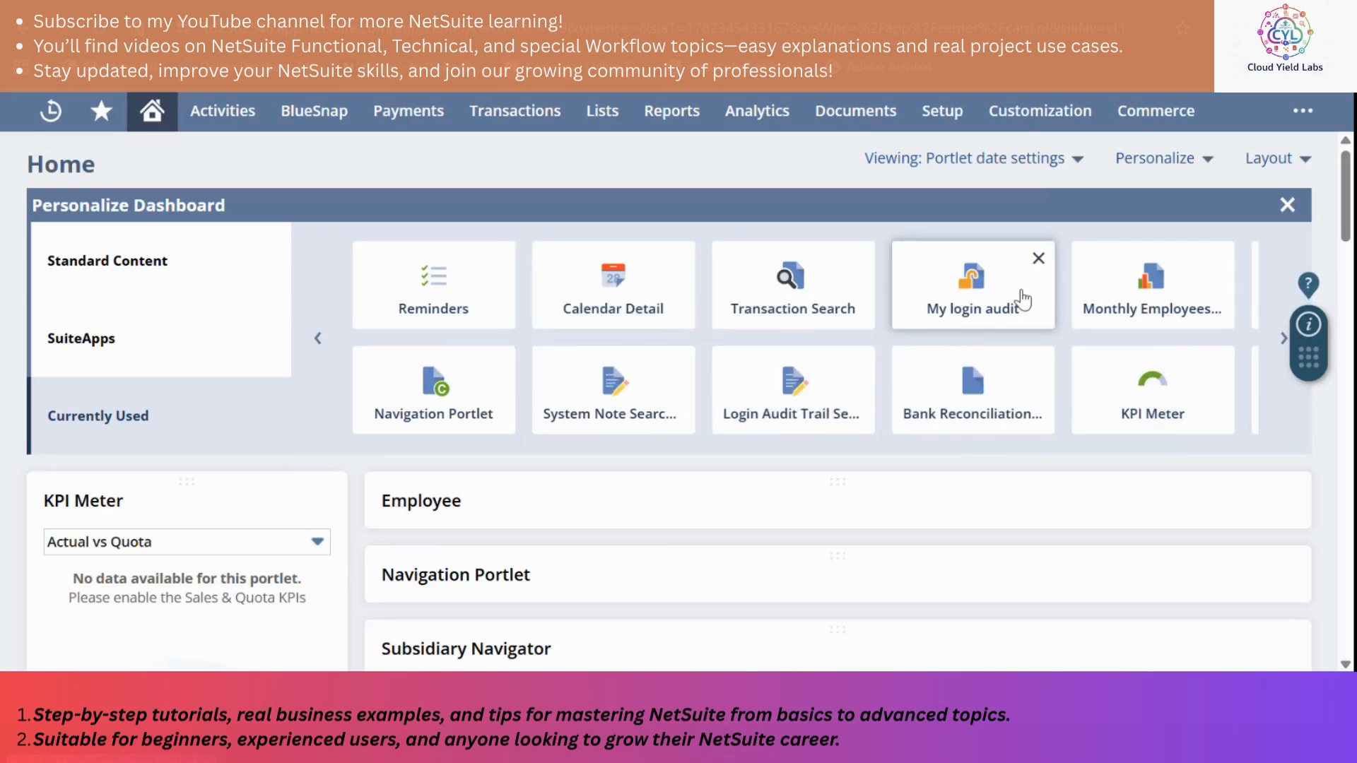
{"action": "scroll", "coordinate": [1024, 299], "scroll_direction": "down", "scroll_amount": 2}
{"action": "scroll", "coordinate": [1024, 298], "scroll_direction": "down", "scroll_amount": 1}
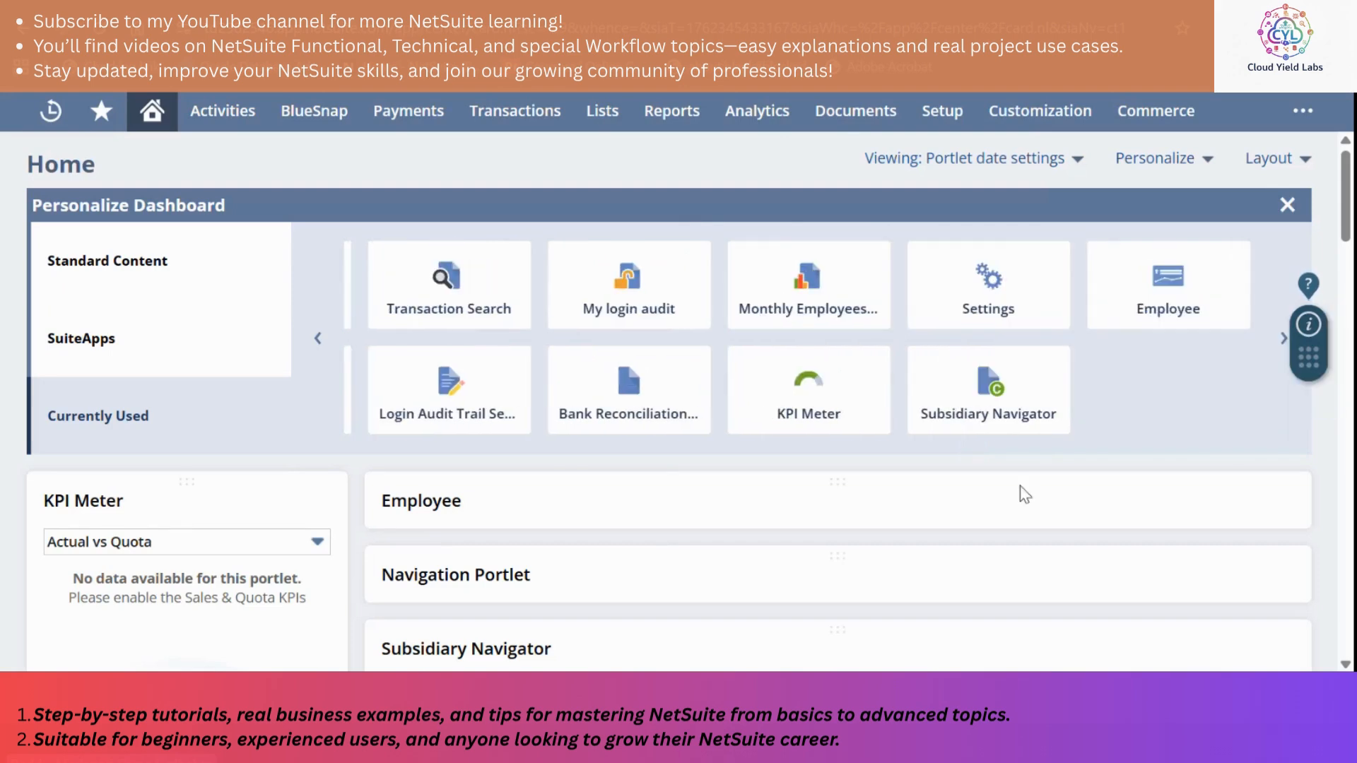
{"action": "scroll", "coordinate": [612, 392], "scroll_direction": "up", "scroll_amount": 2}
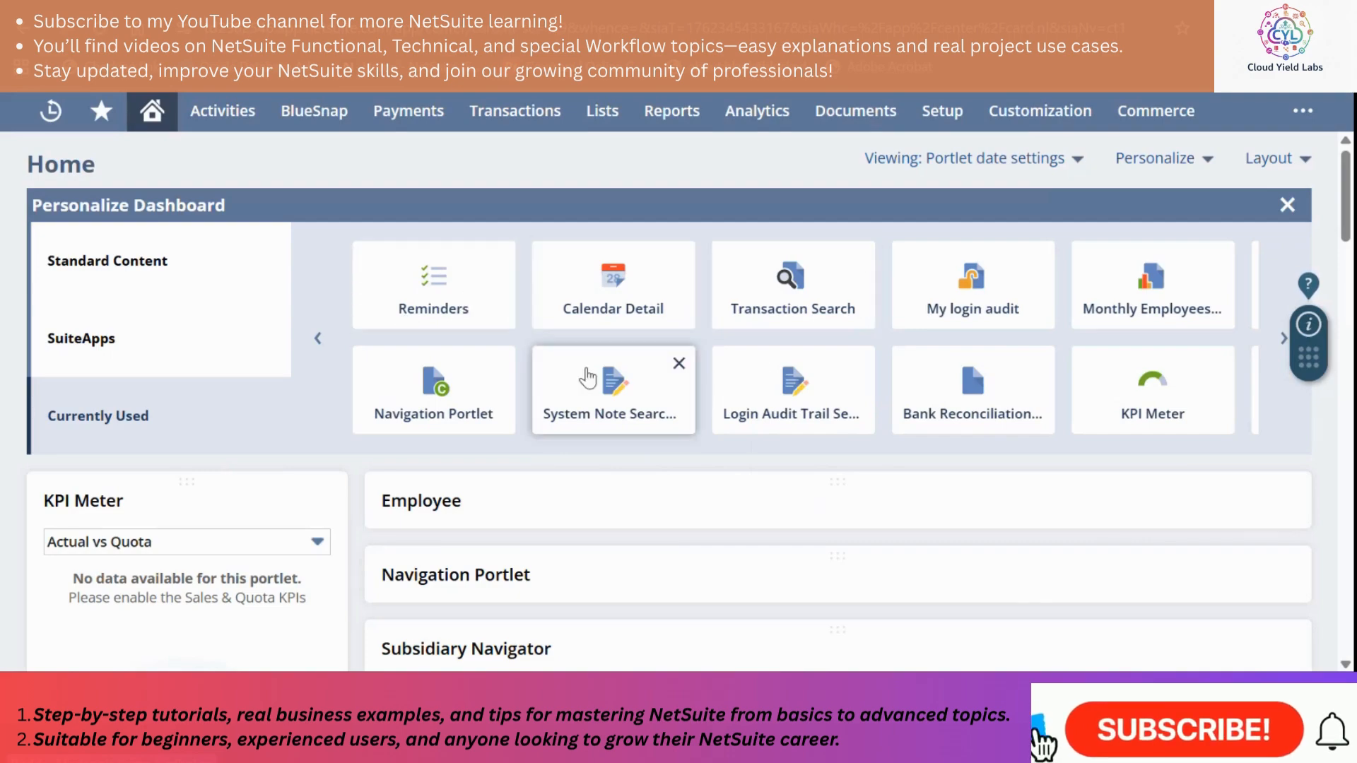
Inspect the headline and highlighting rule settings of the SuiteBundles to Update reminder, then cancel without saving.
{"action": "scroll", "coordinate": [590, 381], "scroll_direction": "down", "scroll_amount": 1}
{"action": "scroll", "coordinate": [385, 356], "scroll_direction": "down", "scroll_amount": 1}
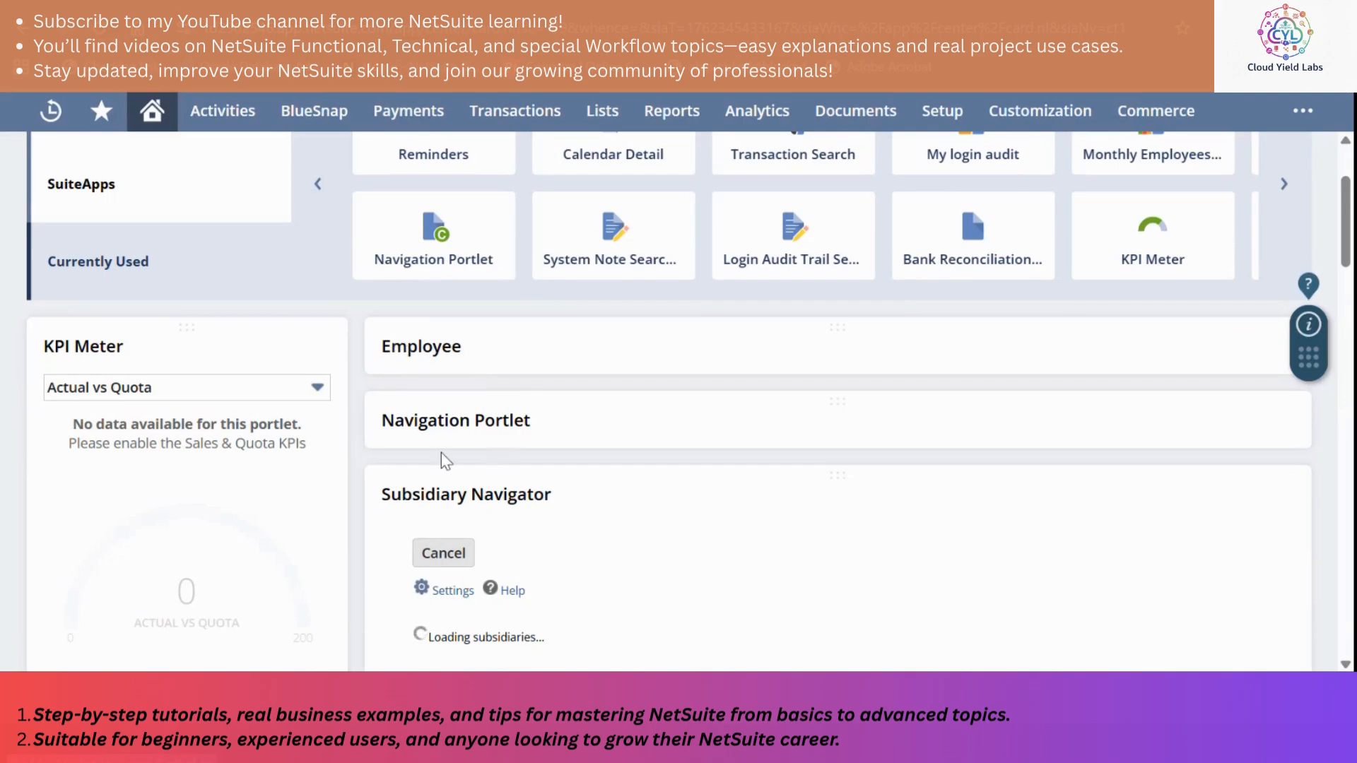
{"action": "scroll", "coordinate": [441, 451], "scroll_direction": "down", "scroll_amount": 1}
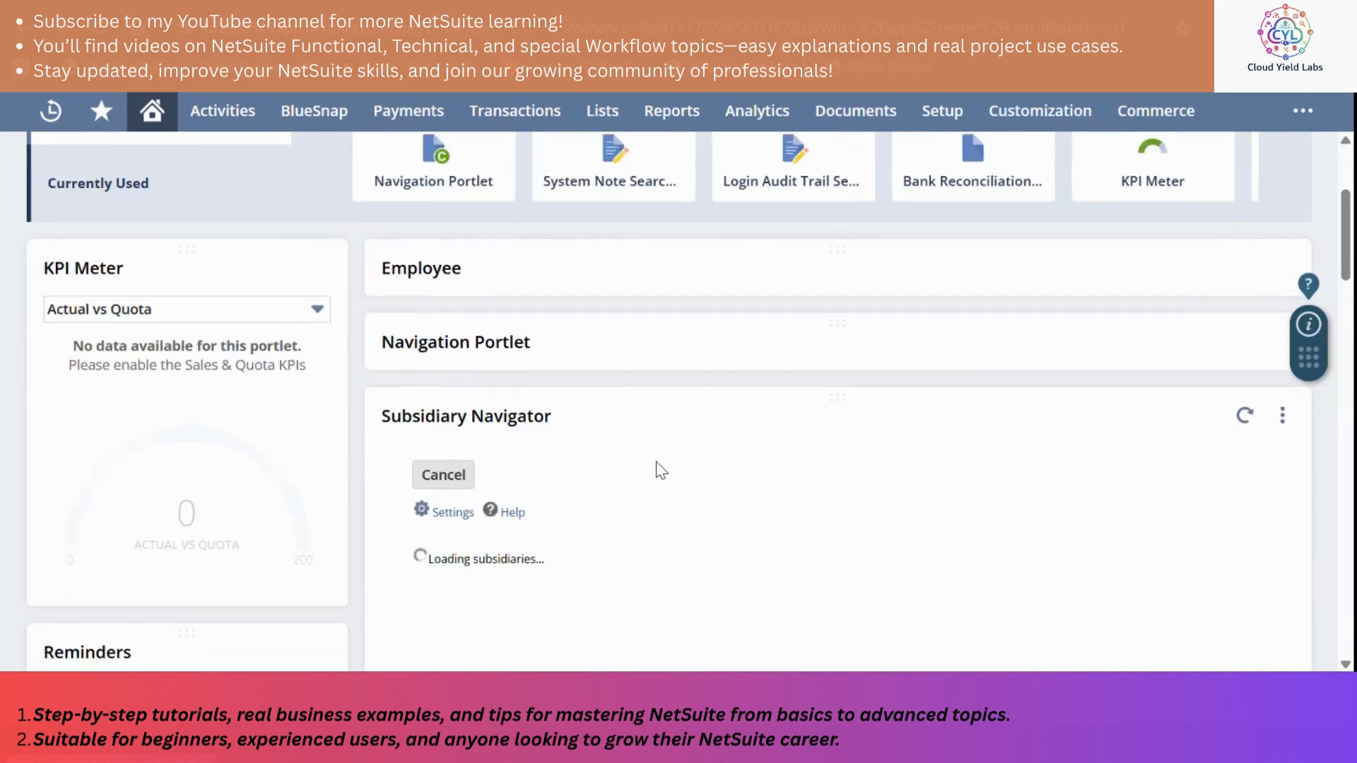
{"action": "scroll", "coordinate": [655, 470], "scroll_direction": "down", "scroll_amount": 2}
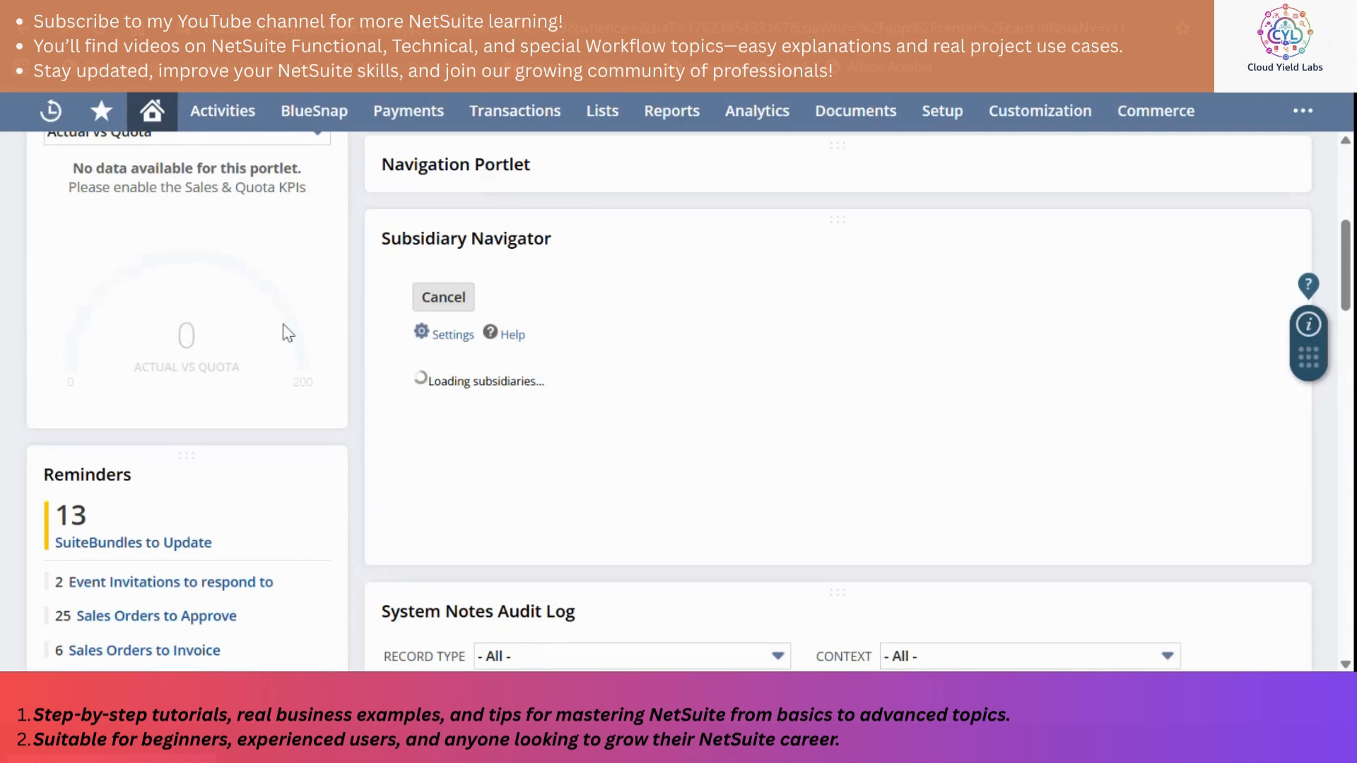
{"action": "scroll", "coordinate": [598, 503], "scroll_direction": "down", "scroll_amount": 2}
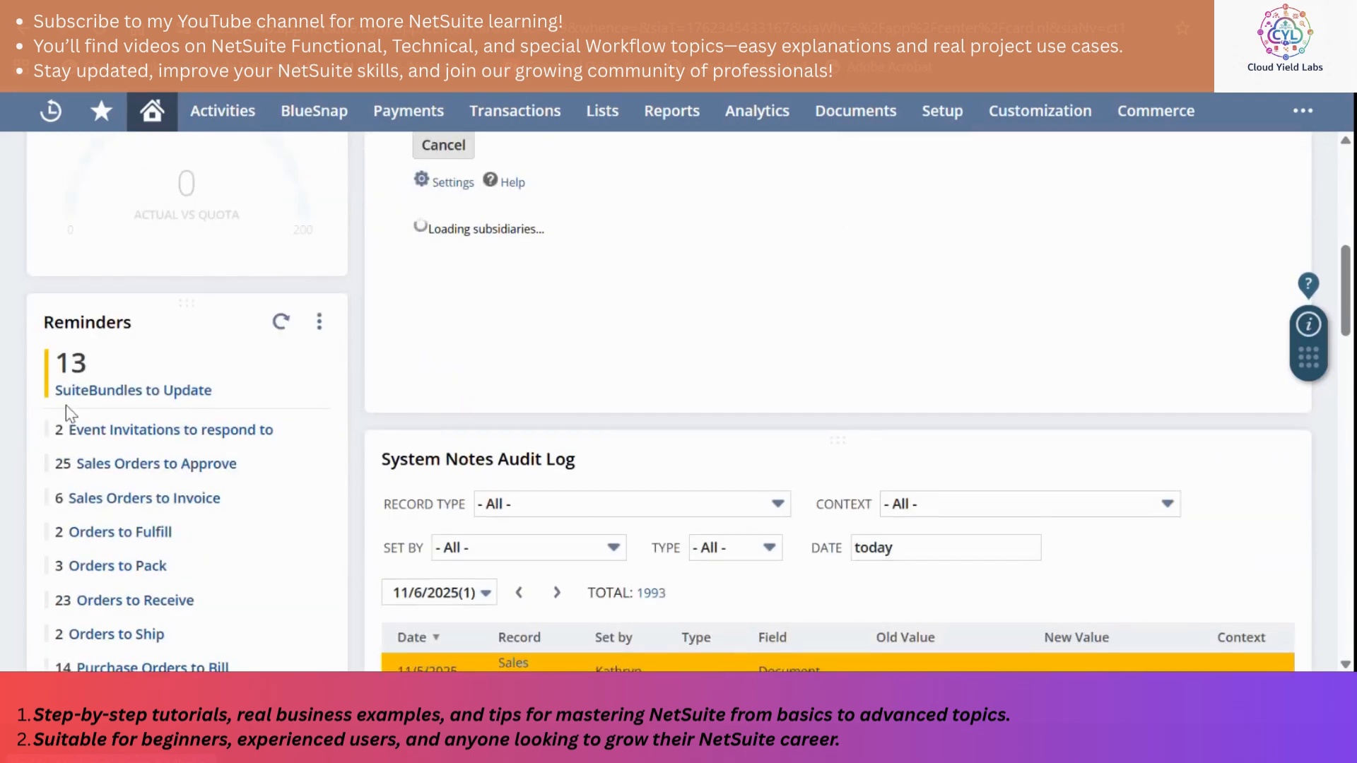
{"action": "scroll", "coordinate": [65, 405], "scroll_direction": "down", "scroll_amount": 1}
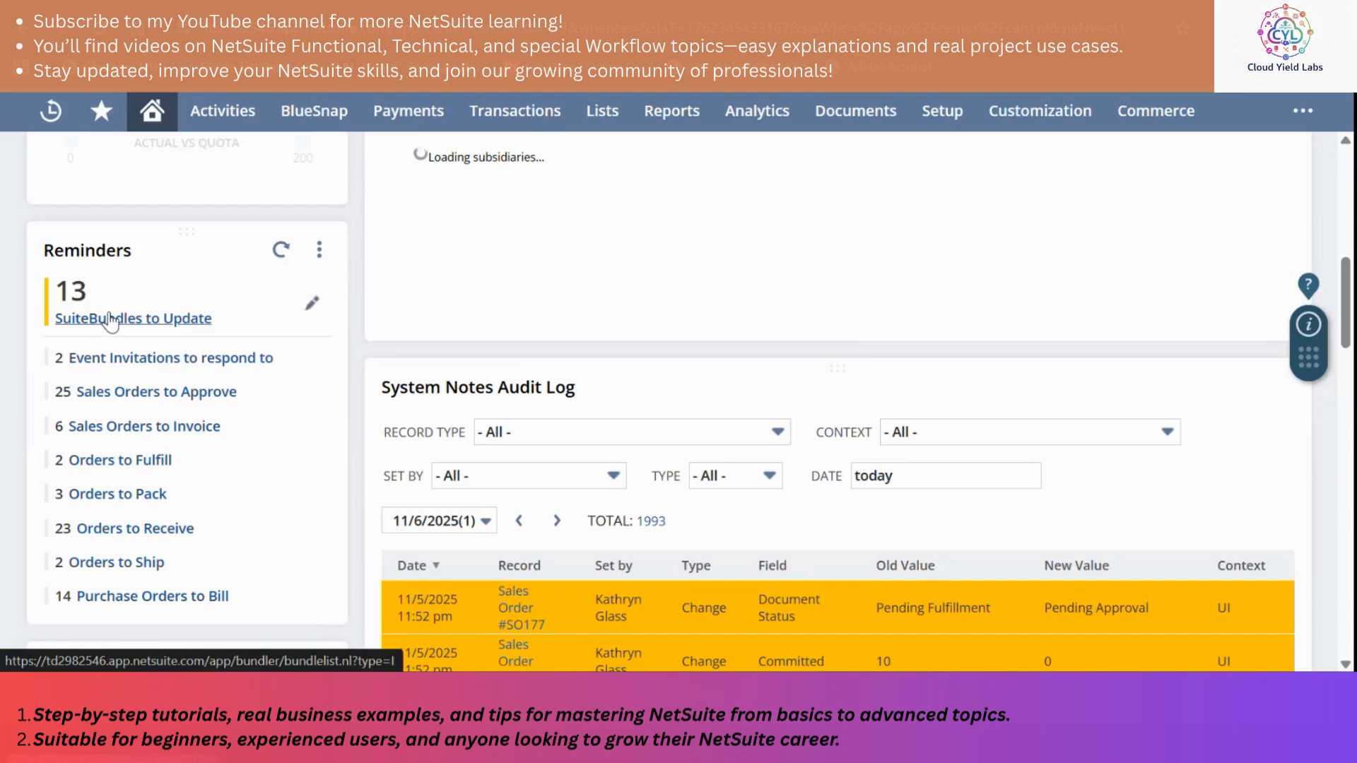
{"action": "left_click", "coordinate": [317, 253]}
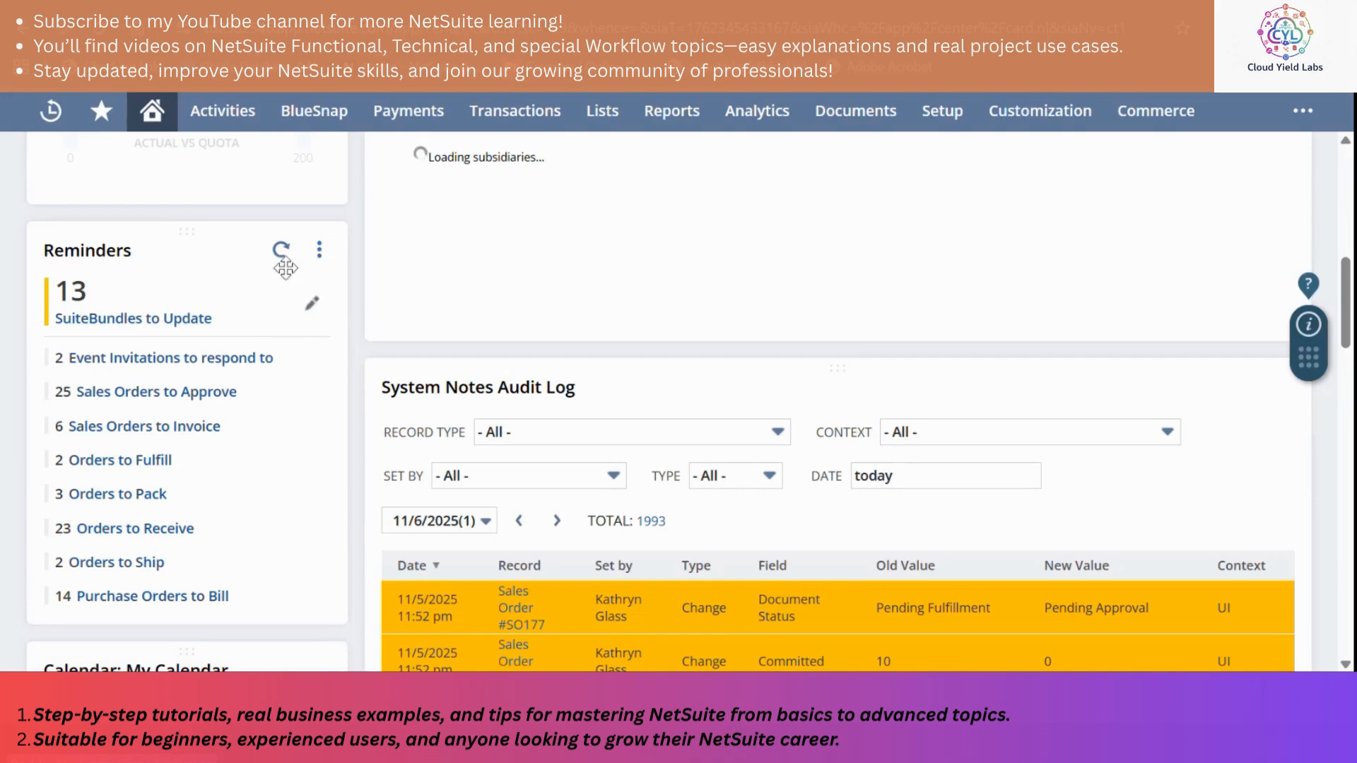
{"action": "left_click", "coordinate": [310, 309]}
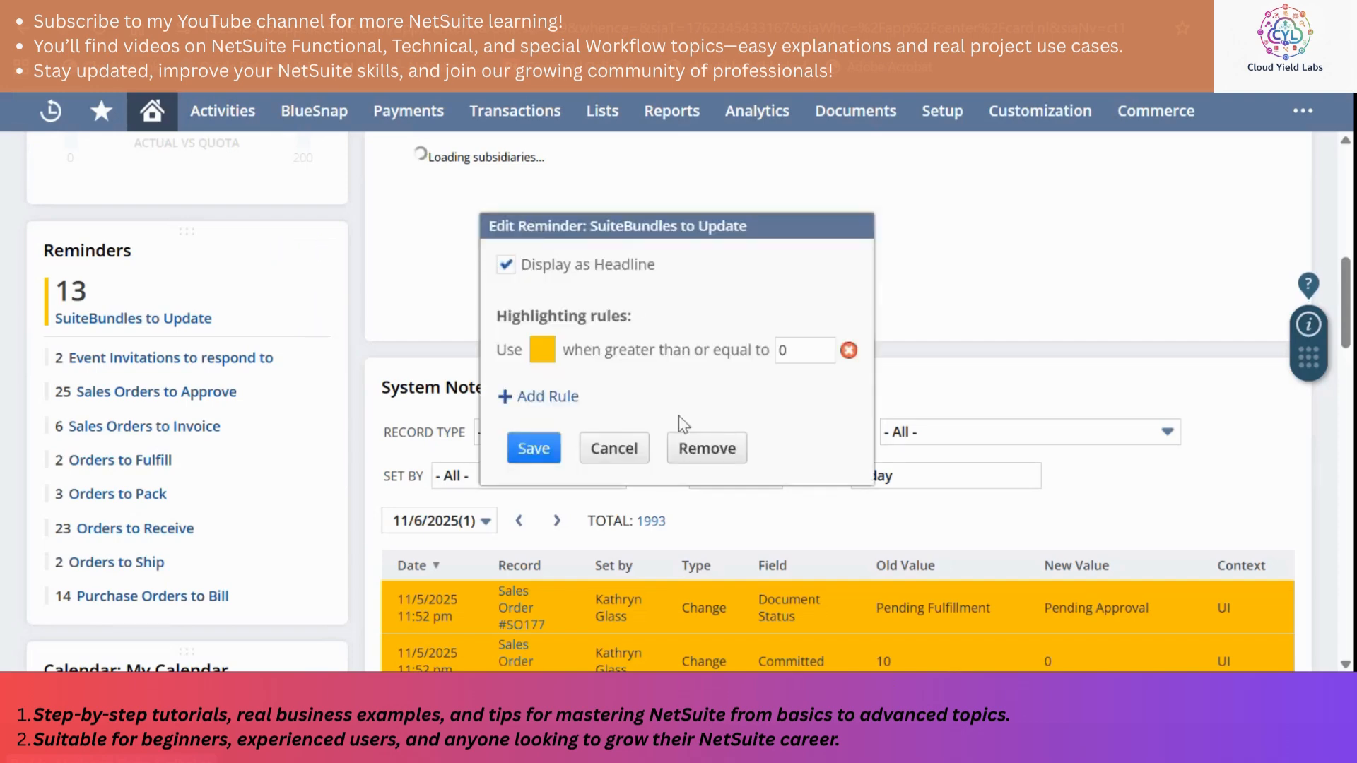
{"action": "left_click", "coordinate": [614, 452]}
Examine the System Notes Audit Log portlet's filters and its listed record changes.
{"action": "mouse_move", "coordinate": [316, 249]}
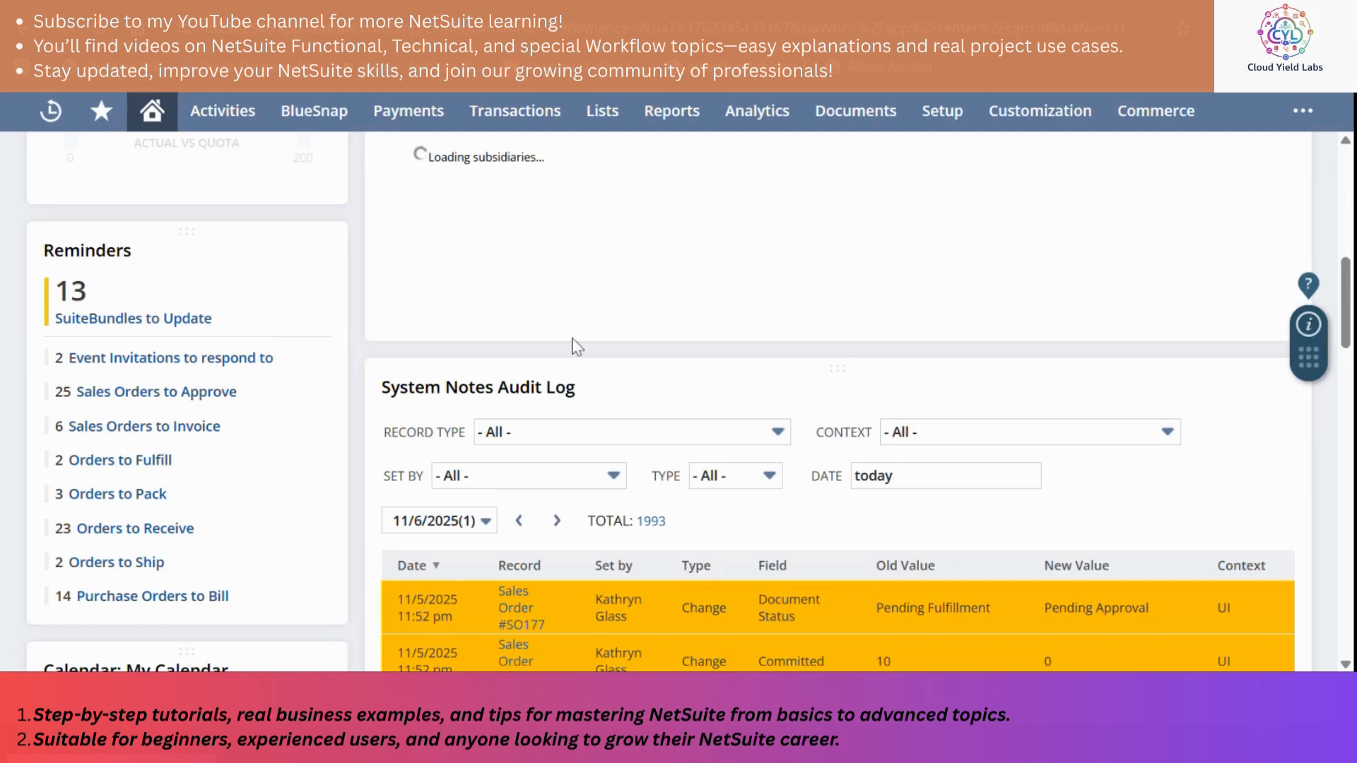
{"action": "scroll", "coordinate": [571, 338], "scroll_direction": "down", "scroll_amount": 2}
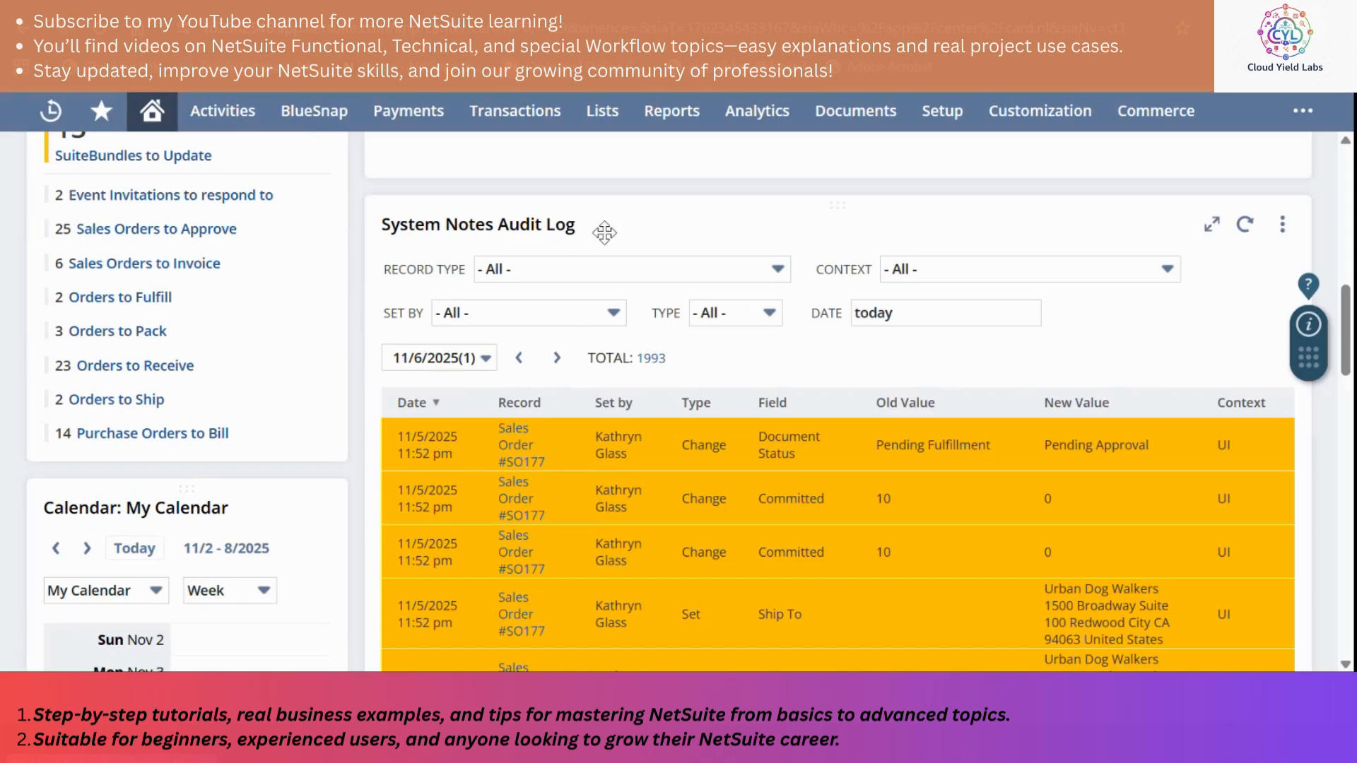
{"action": "scroll", "coordinate": [565, 243], "scroll_direction": "down", "scroll_amount": 1}
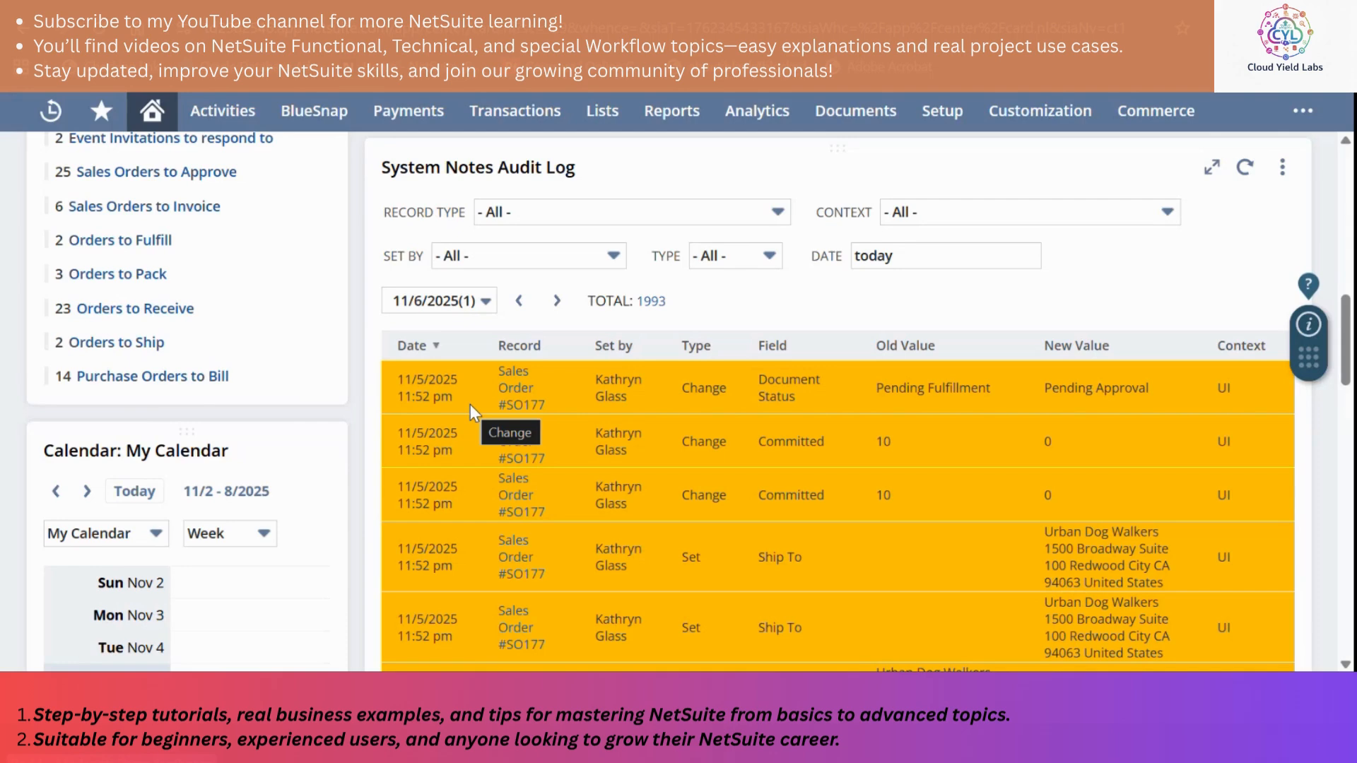
{"action": "scroll", "coordinate": [469, 404], "scroll_direction": "down", "scroll_amount": 1}
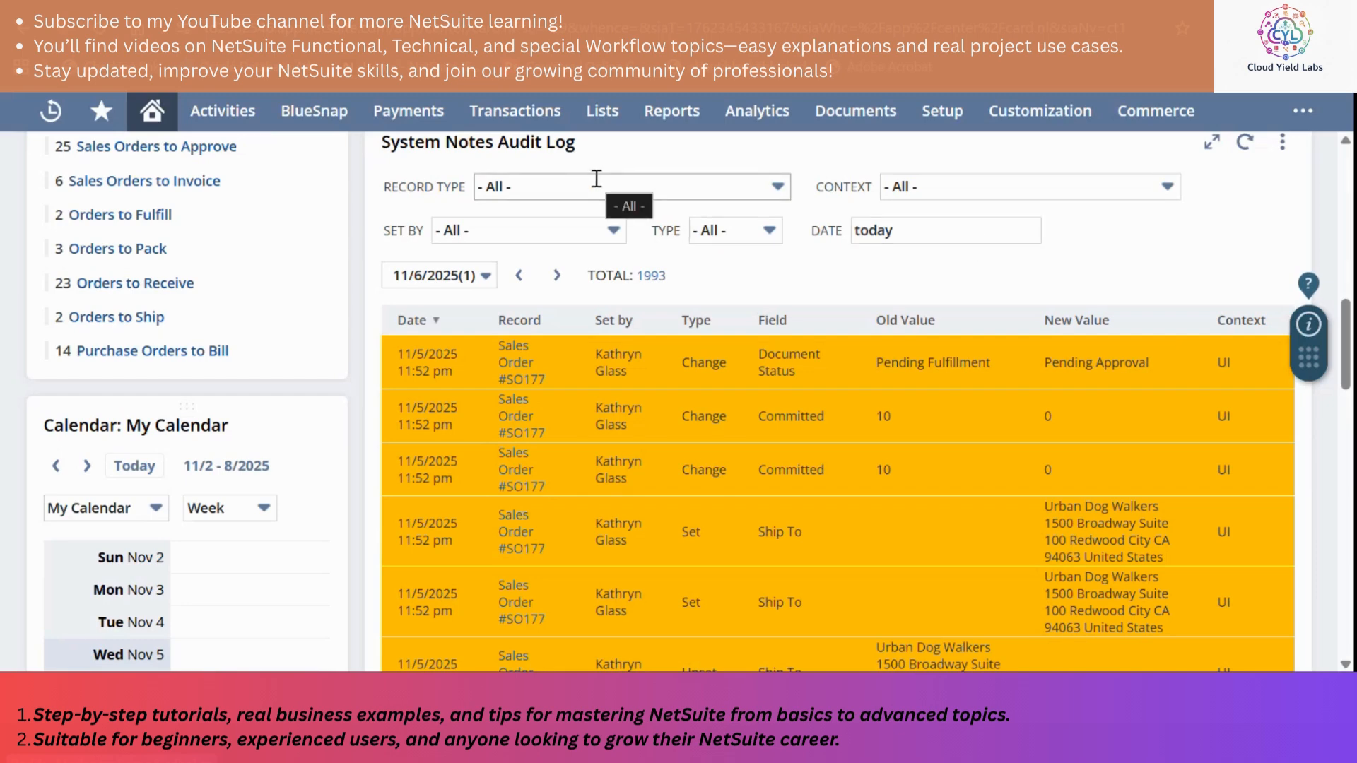
{"action": "scroll", "coordinate": [596, 178], "scroll_direction": "down", "scroll_amount": 1}
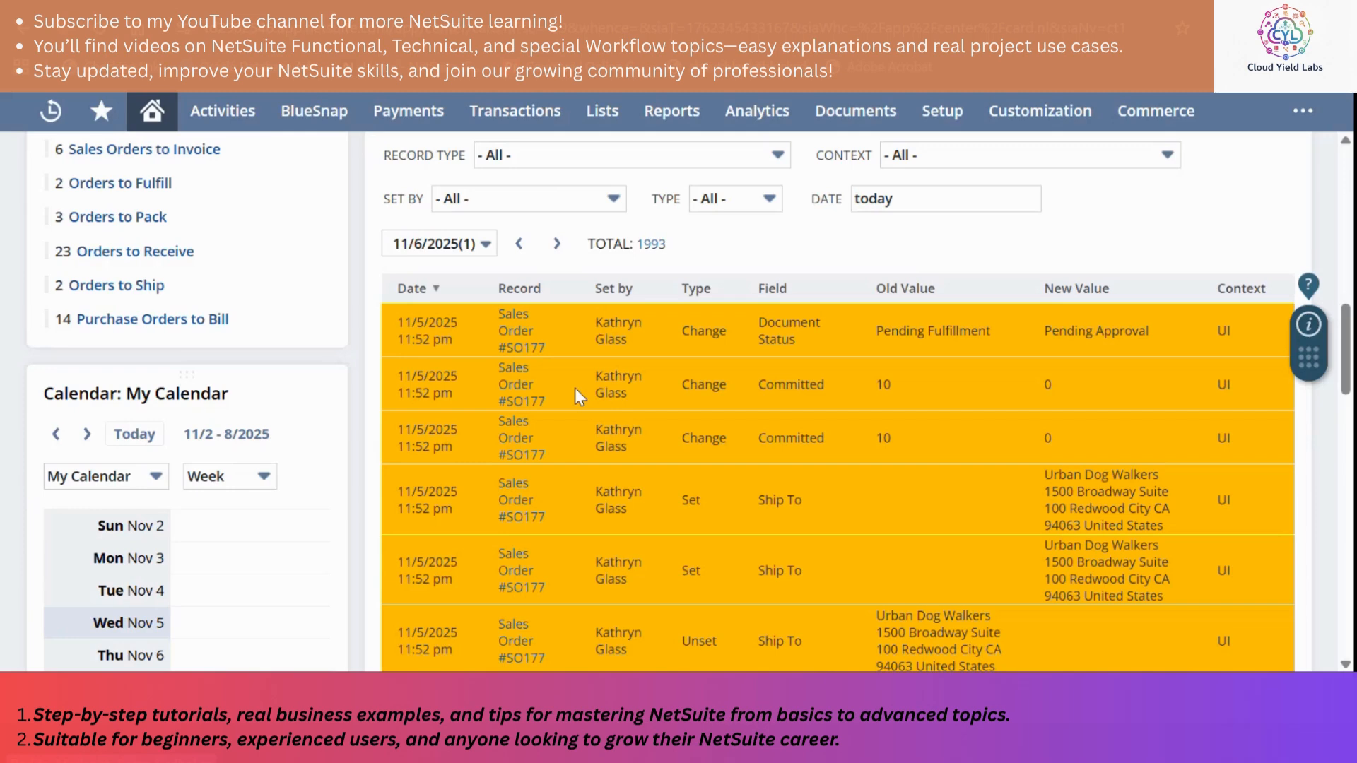
{"action": "scroll", "coordinate": [575, 388], "scroll_direction": "down", "scroll_amount": 3}
{"action": "scroll", "coordinate": [575, 388], "scroll_direction": "down", "scroll_amount": 1}
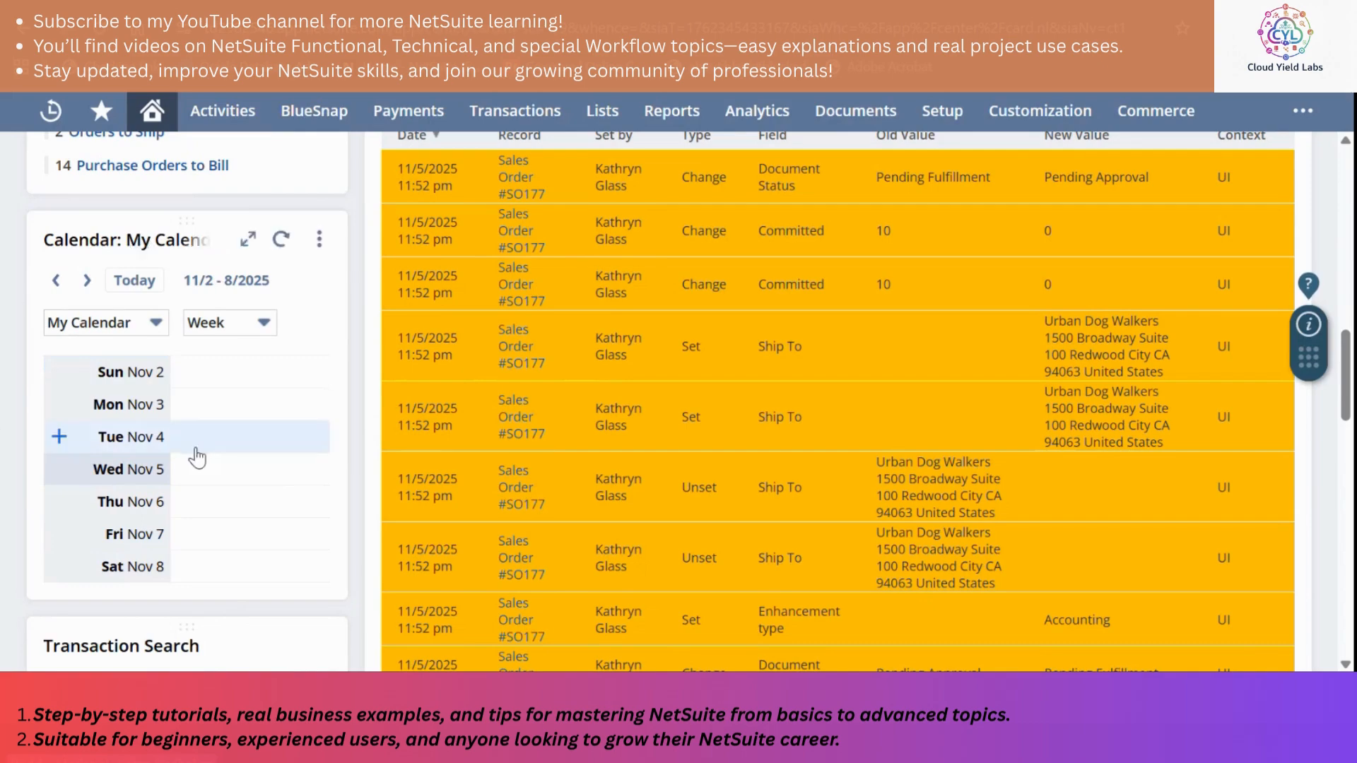
Review the Transaction Search, NetSuite Login Audit Log and My login audit portlets further down the dashboard.
{"action": "scroll", "coordinate": [197, 458], "scroll_direction": "down", "scroll_amount": 5}
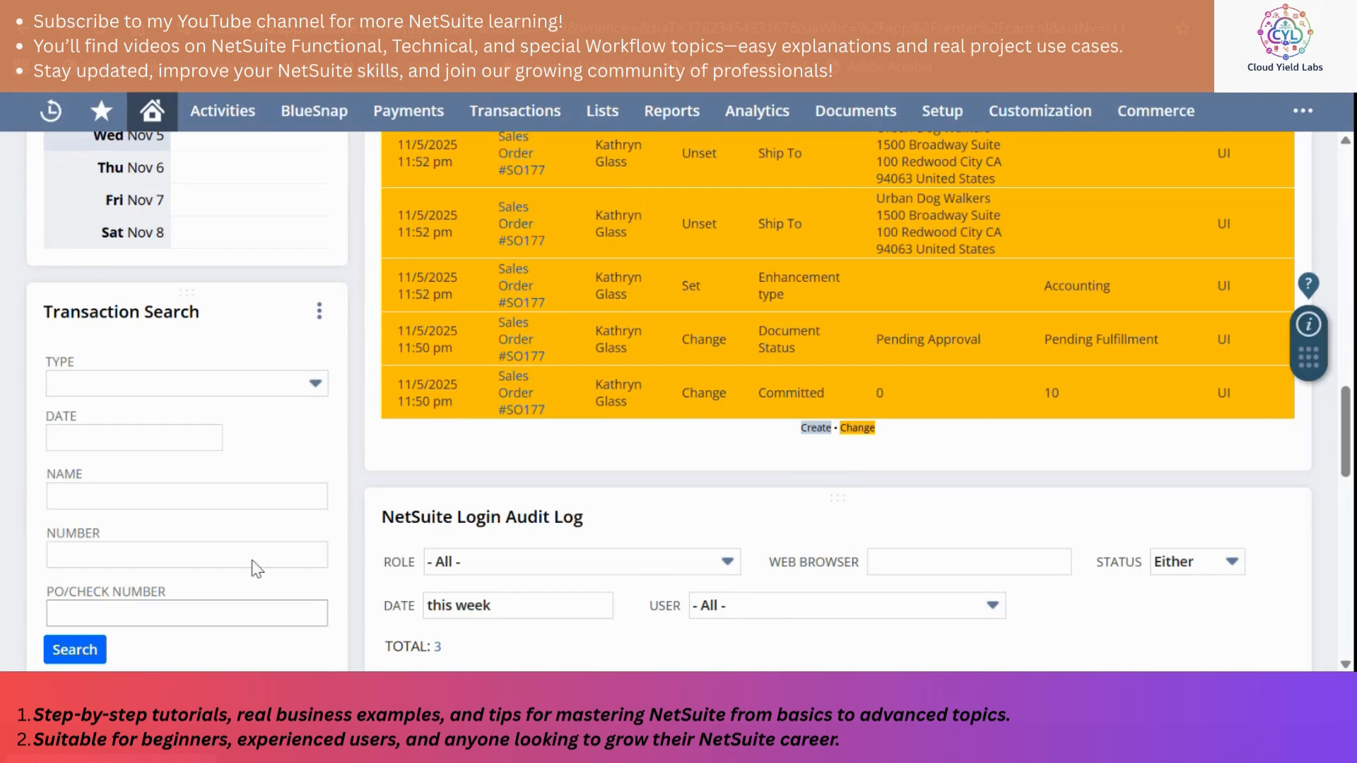
{"action": "scroll", "coordinate": [261, 503], "scroll_direction": "down", "scroll_amount": 4}
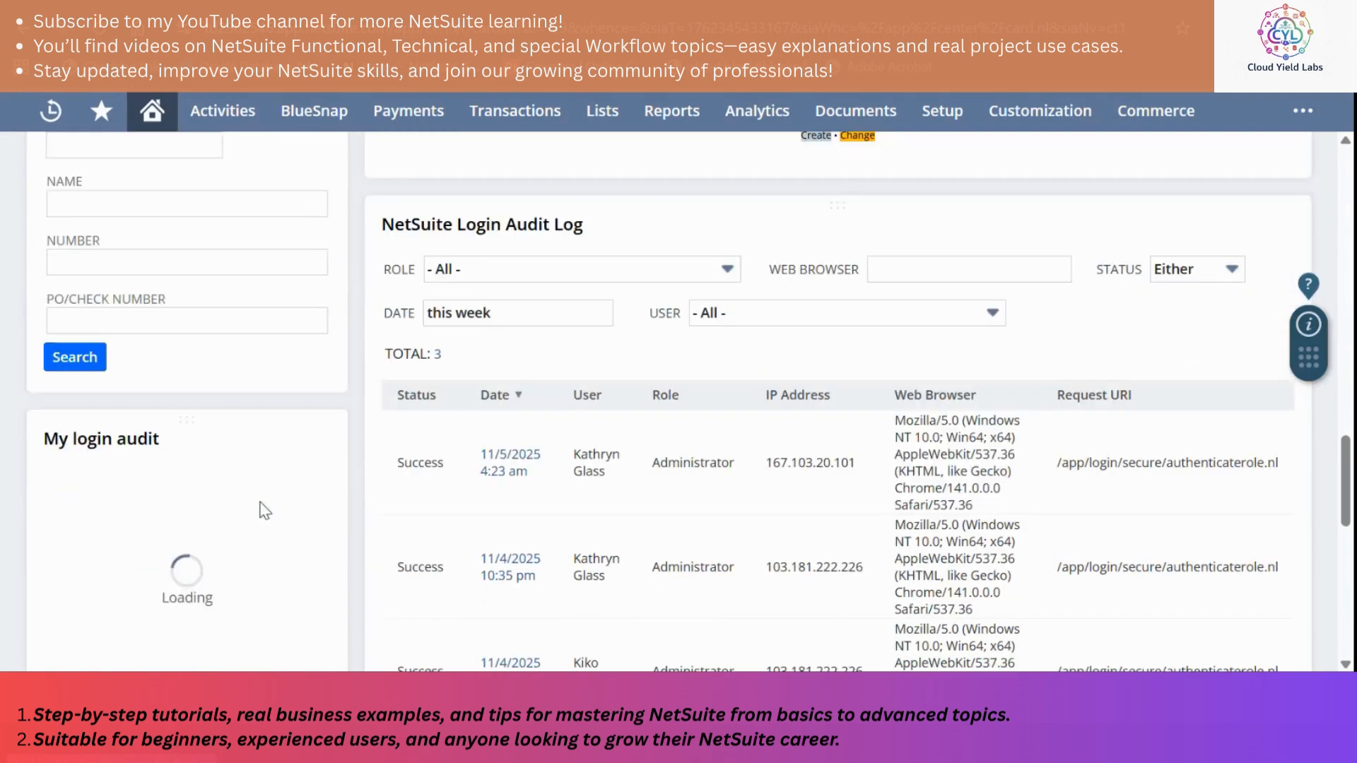
{"action": "scroll", "coordinate": [472, 362], "scroll_direction": "down", "scroll_amount": 2}
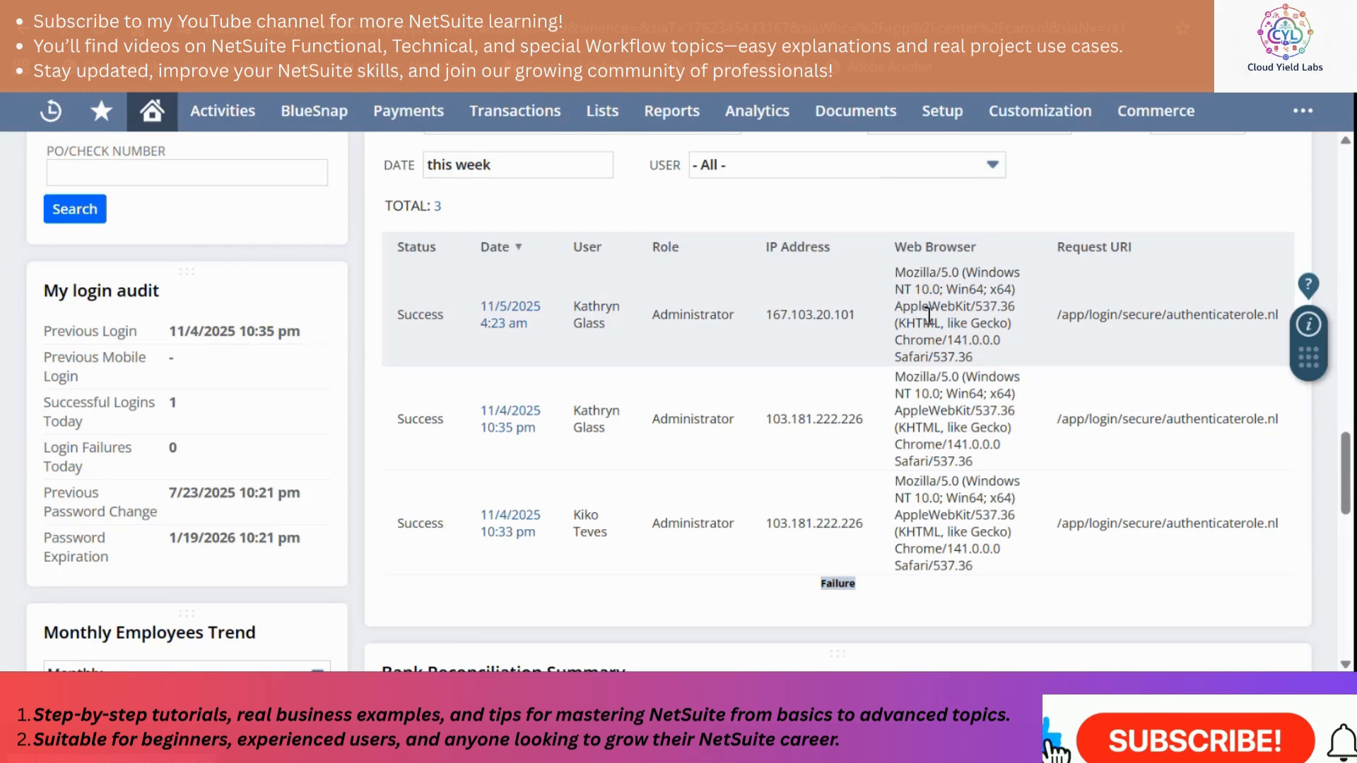
{"action": "scroll", "coordinate": [876, 389], "scroll_direction": "down", "scroll_amount": 1}
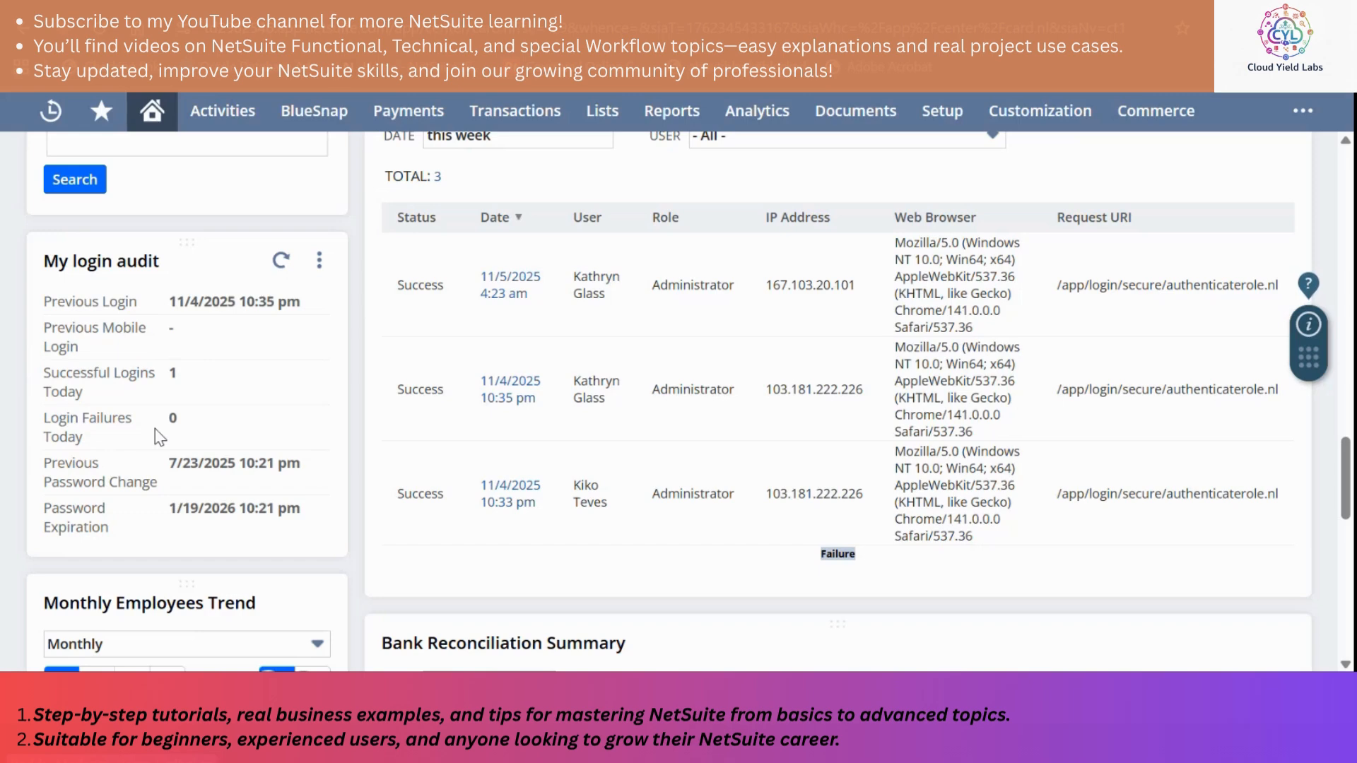
{"action": "scroll", "coordinate": [155, 429], "scroll_direction": "down", "scroll_amount": 1}
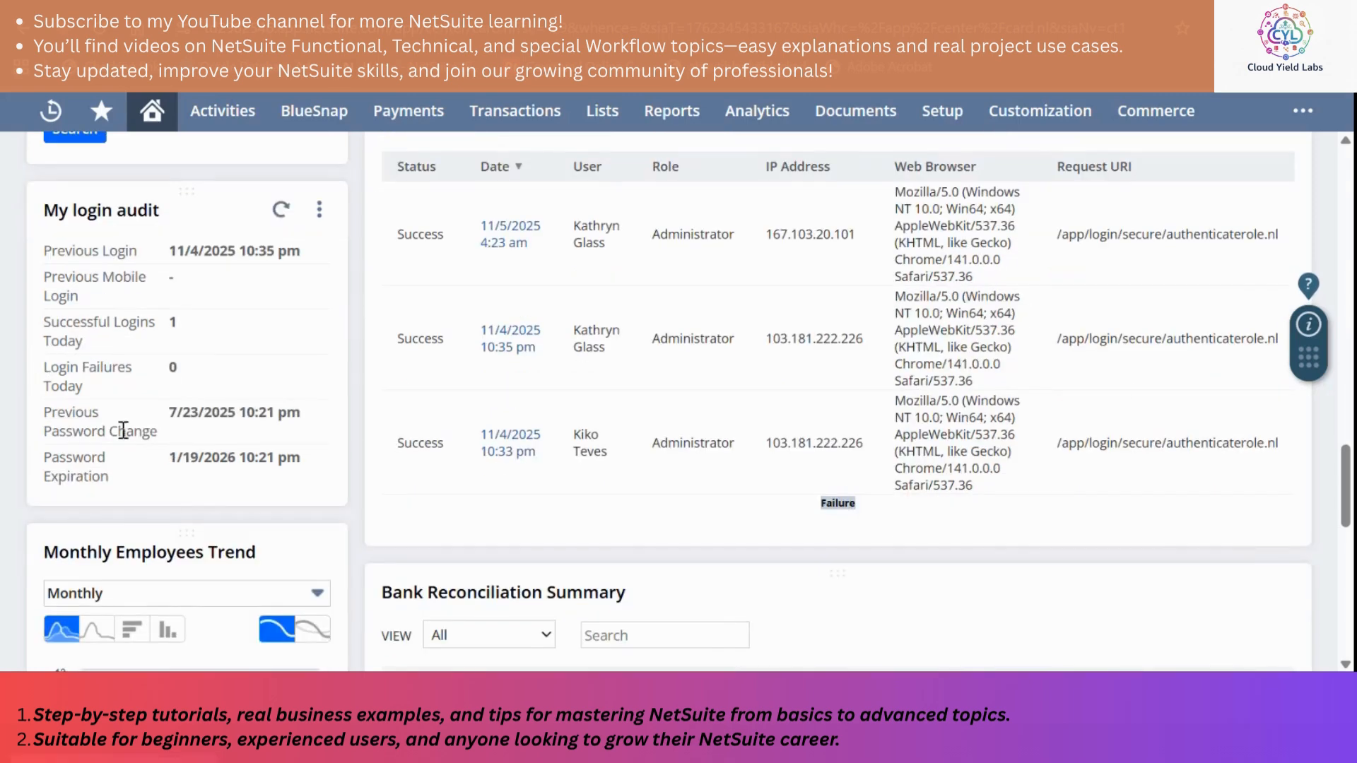
Switch the Monthly Employees Trend chart to a line graph and finally to horizontal bars.
{"action": "scroll", "coordinate": [123, 431], "scroll_direction": "down", "scroll_amount": 4}
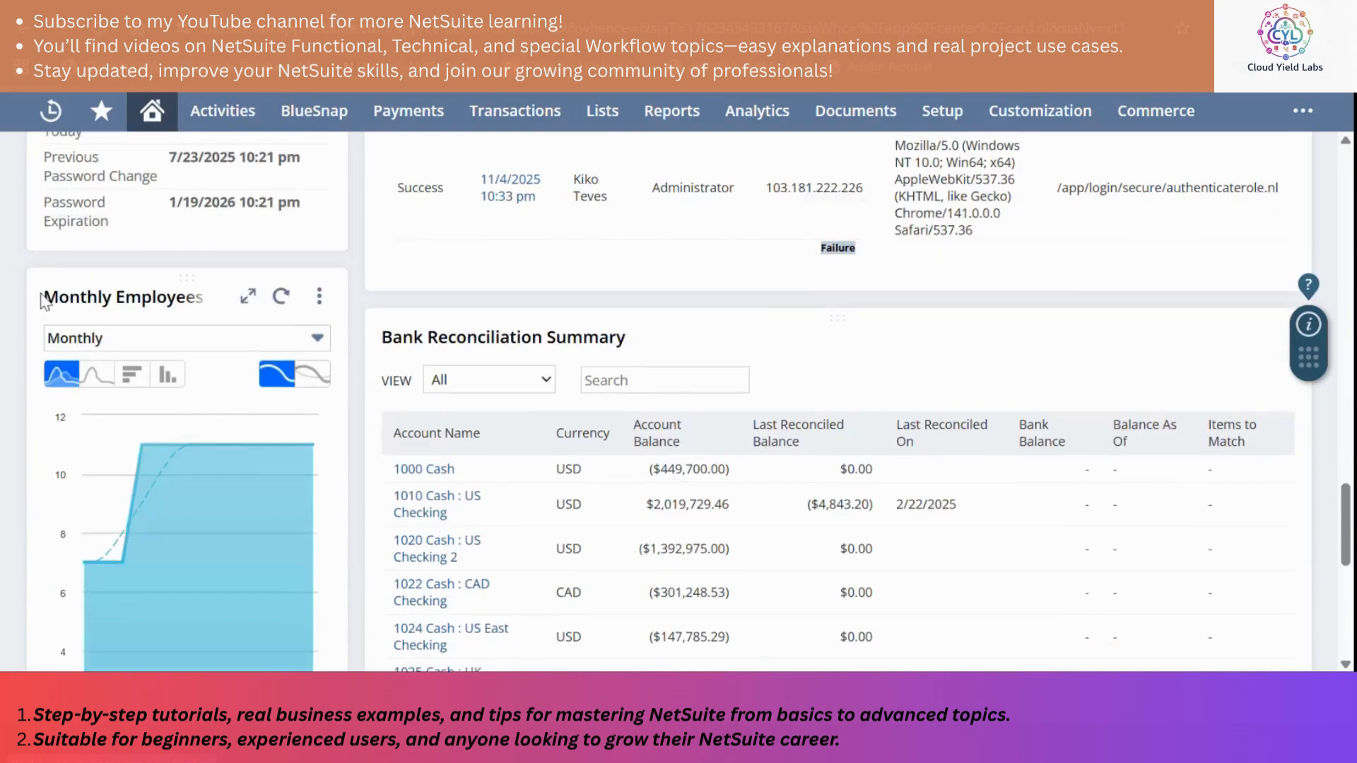
{"action": "scroll", "coordinate": [150, 475], "scroll_direction": "down", "scroll_amount": 2}
{"action": "scroll", "coordinate": [151, 474], "scroll_direction": "down", "scroll_amount": 2}
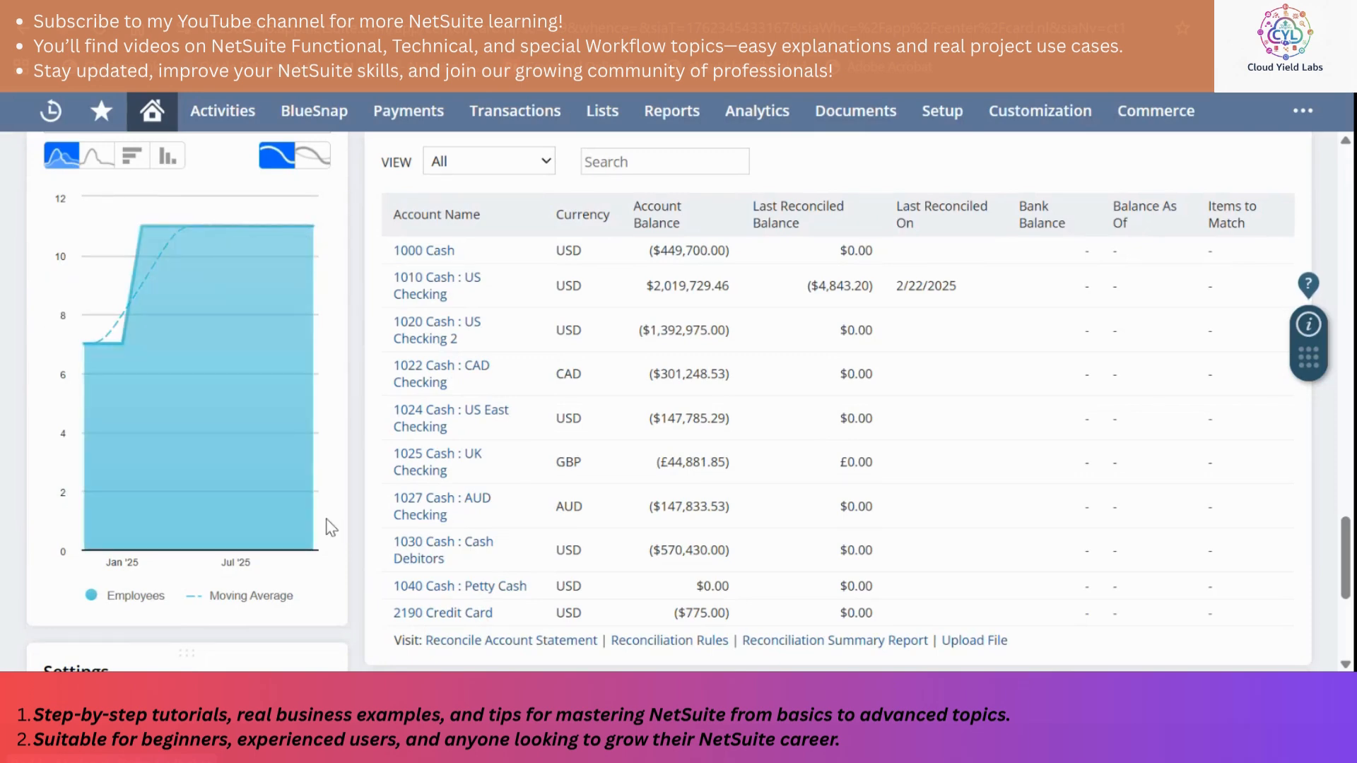
{"action": "scroll", "coordinate": [351, 506], "scroll_direction": "up", "scroll_amount": 2}
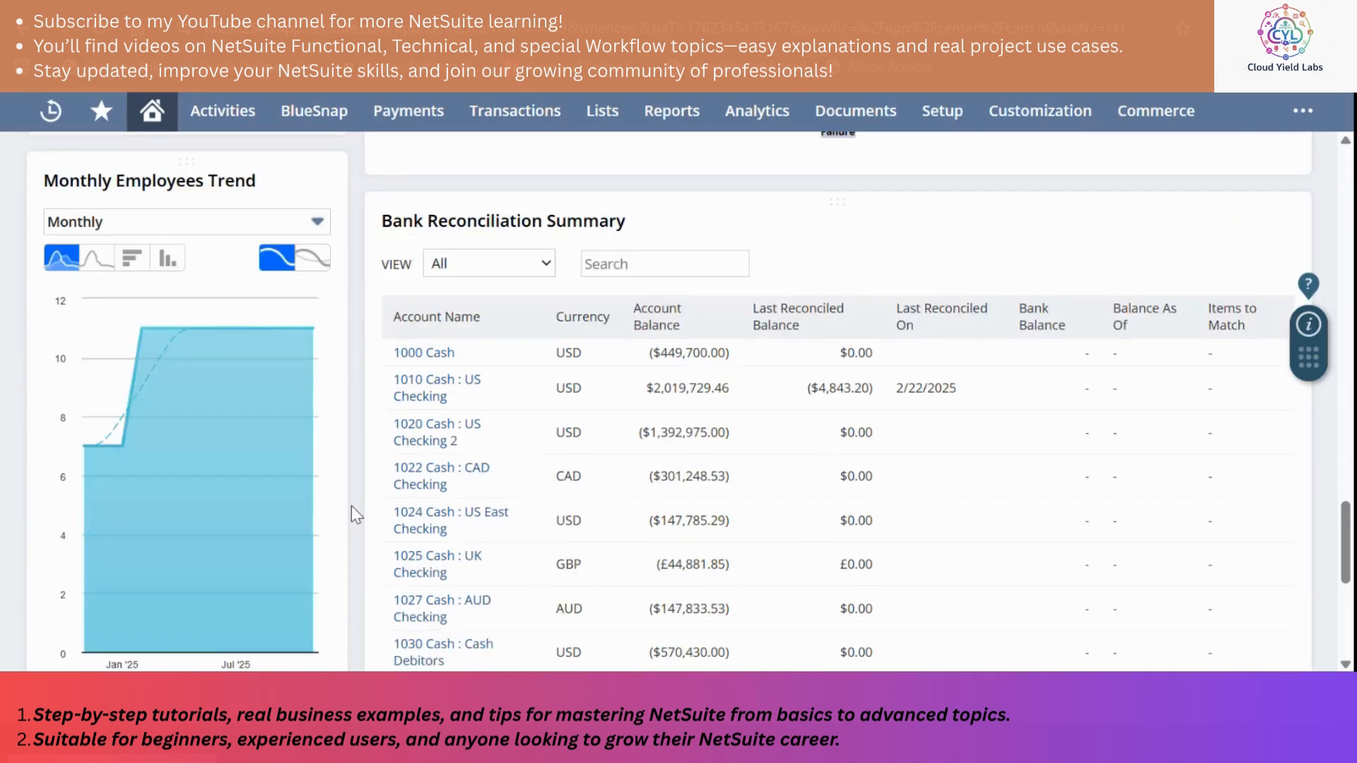
{"action": "left_click", "coordinate": [100, 263]}
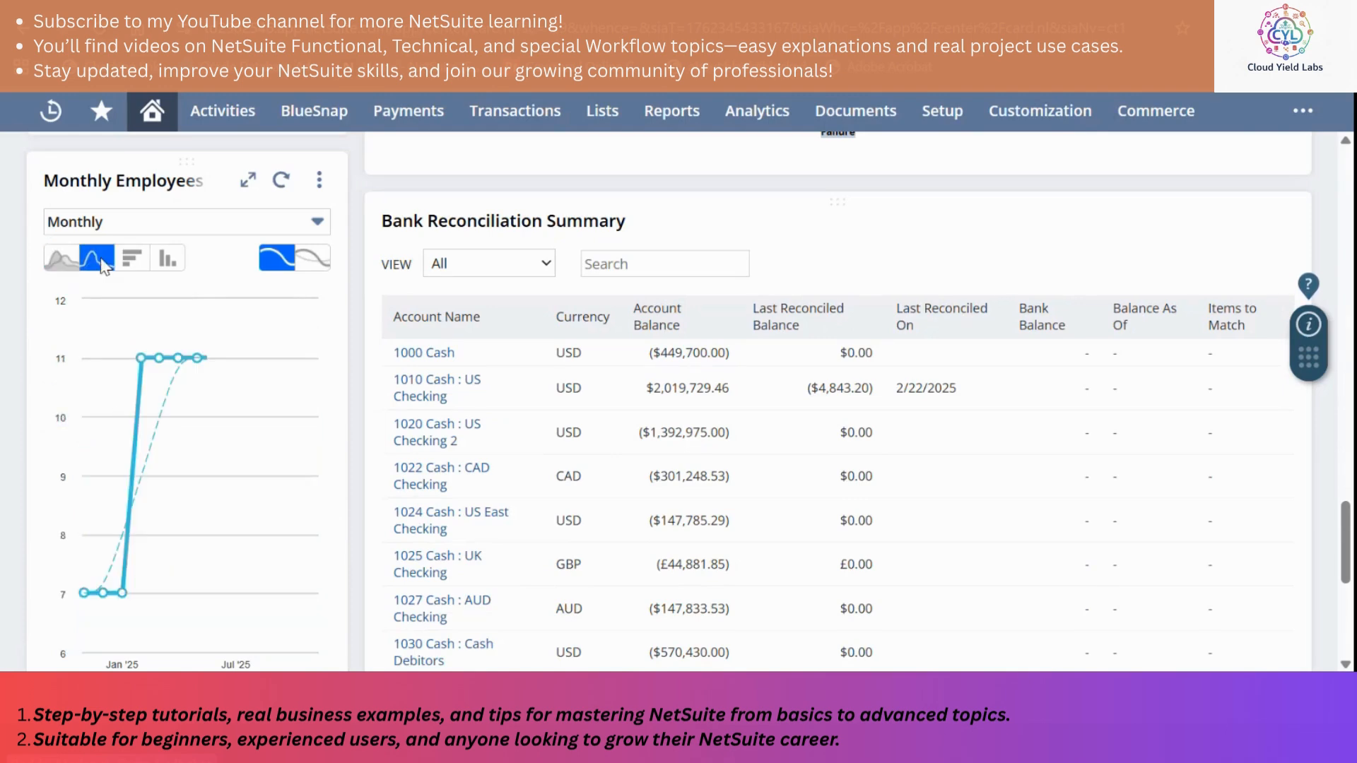
{"action": "left_click", "coordinate": [137, 262]}
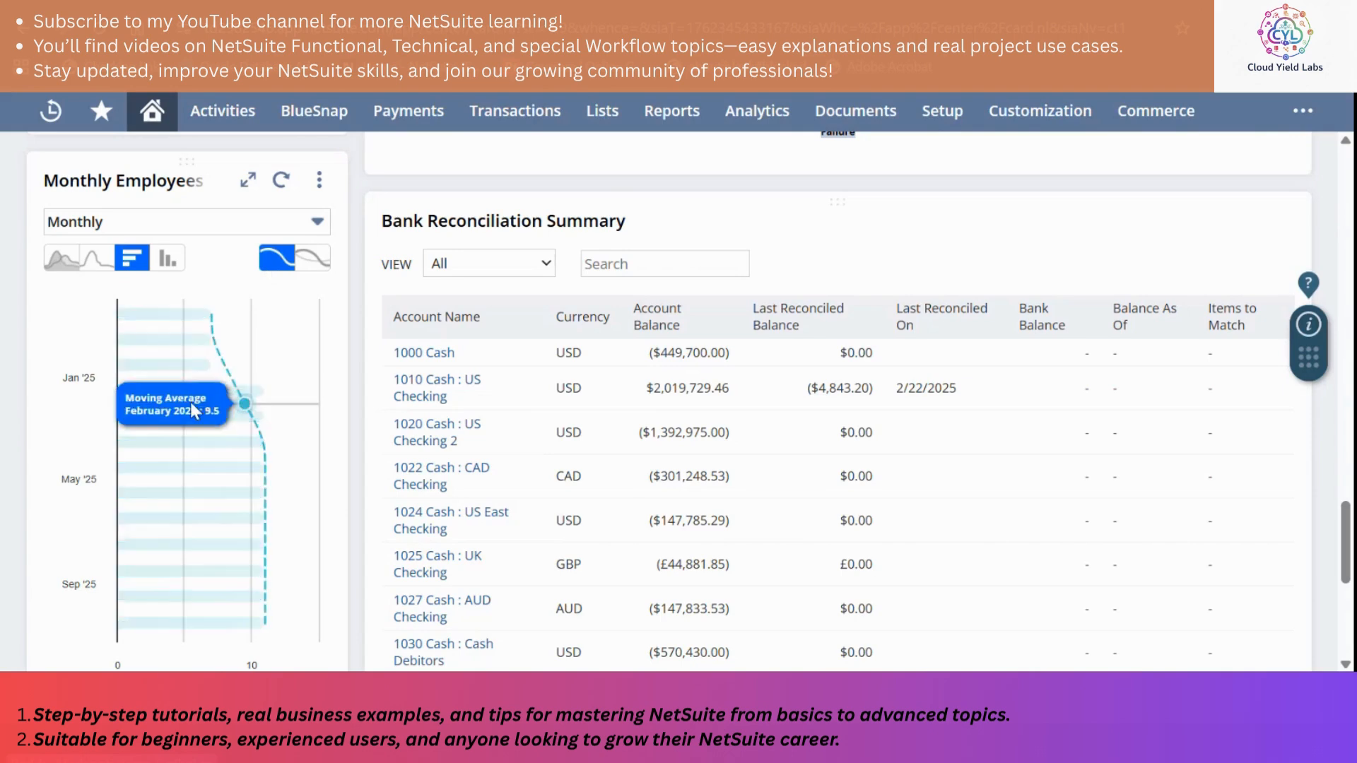
{"action": "scroll", "coordinate": [205, 424], "scroll_direction": "down", "scroll_amount": 3}
{"action": "scroll", "coordinate": [226, 498], "scroll_direction": "up", "scroll_amount": 3}
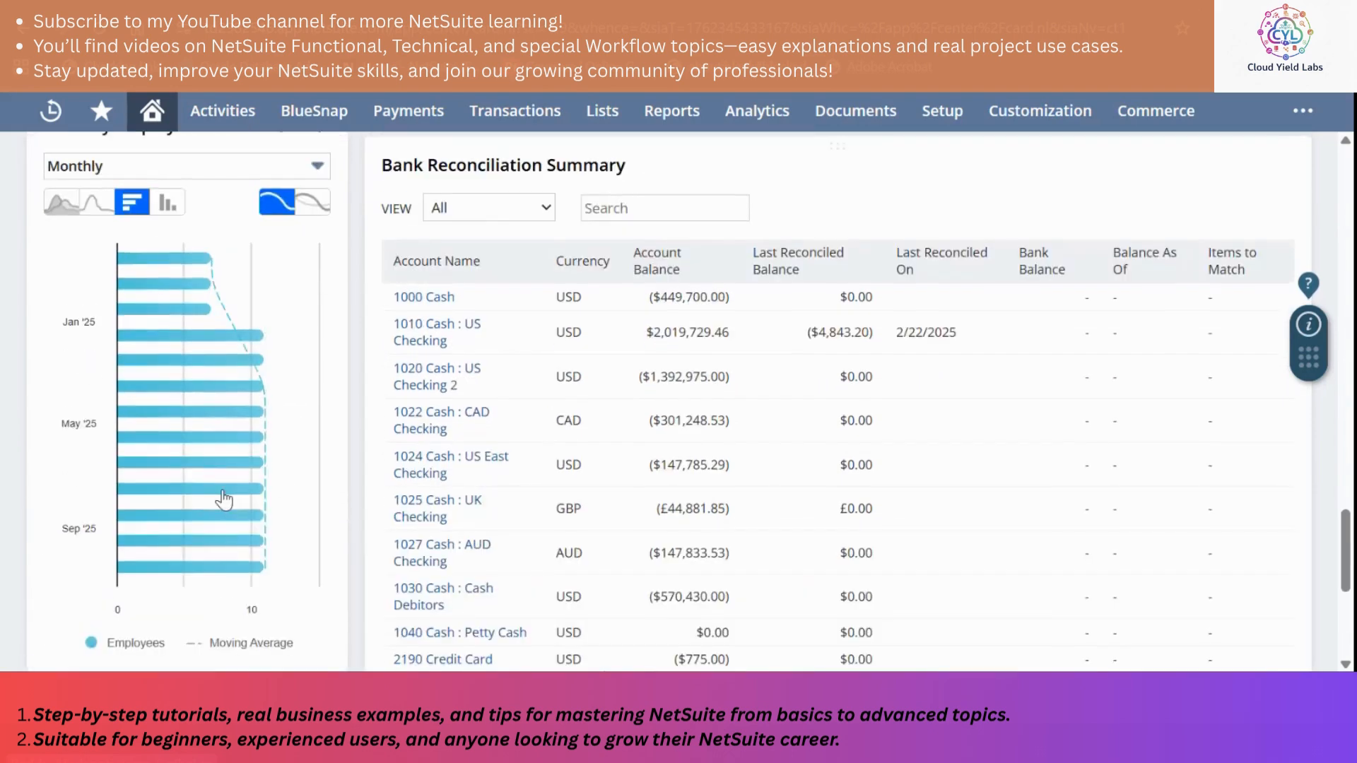
Review the Bank Reconciliation Summary accounts and the links in the Settings portlet at the end of the dashboard.
{"action": "scroll", "coordinate": [602, 342], "scroll_direction": "down", "scroll_amount": 1}
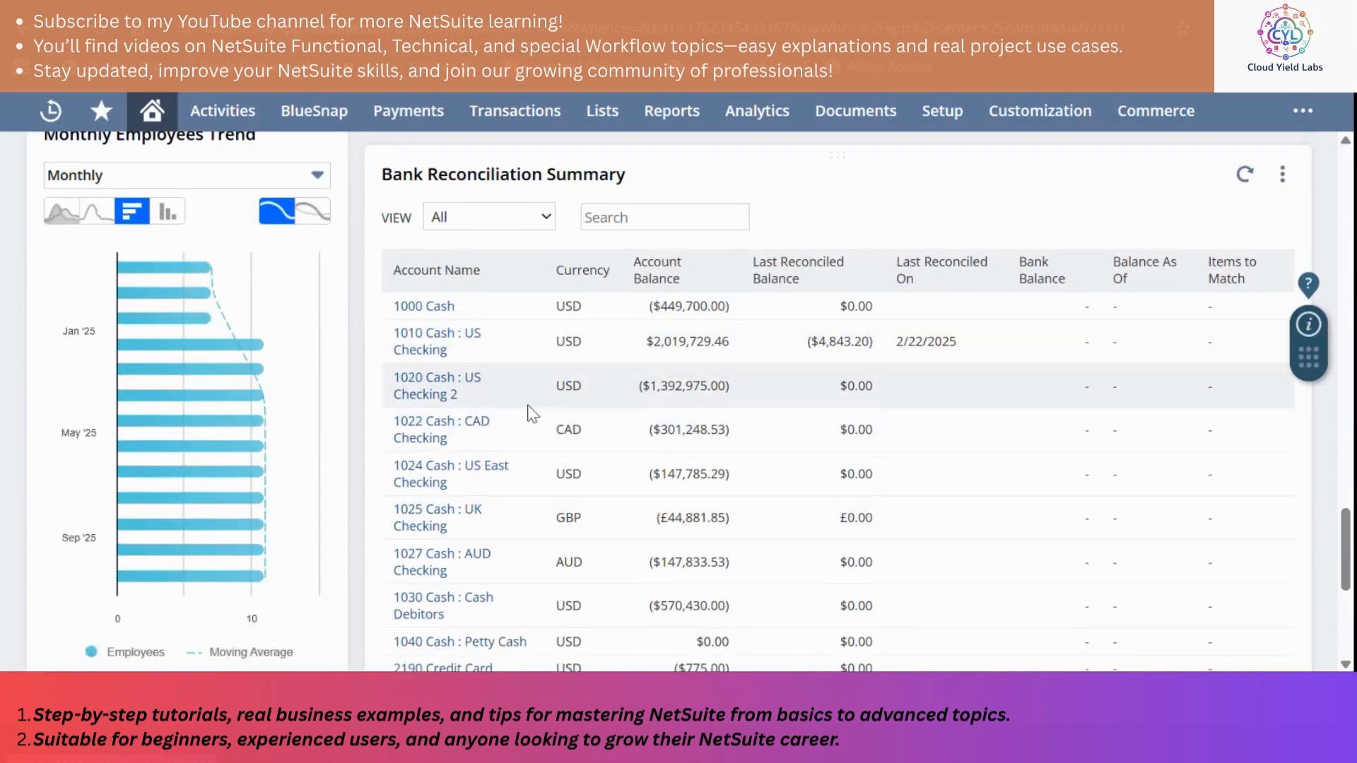
{"action": "scroll", "coordinate": [600, 353], "scroll_direction": "down", "scroll_amount": 1}
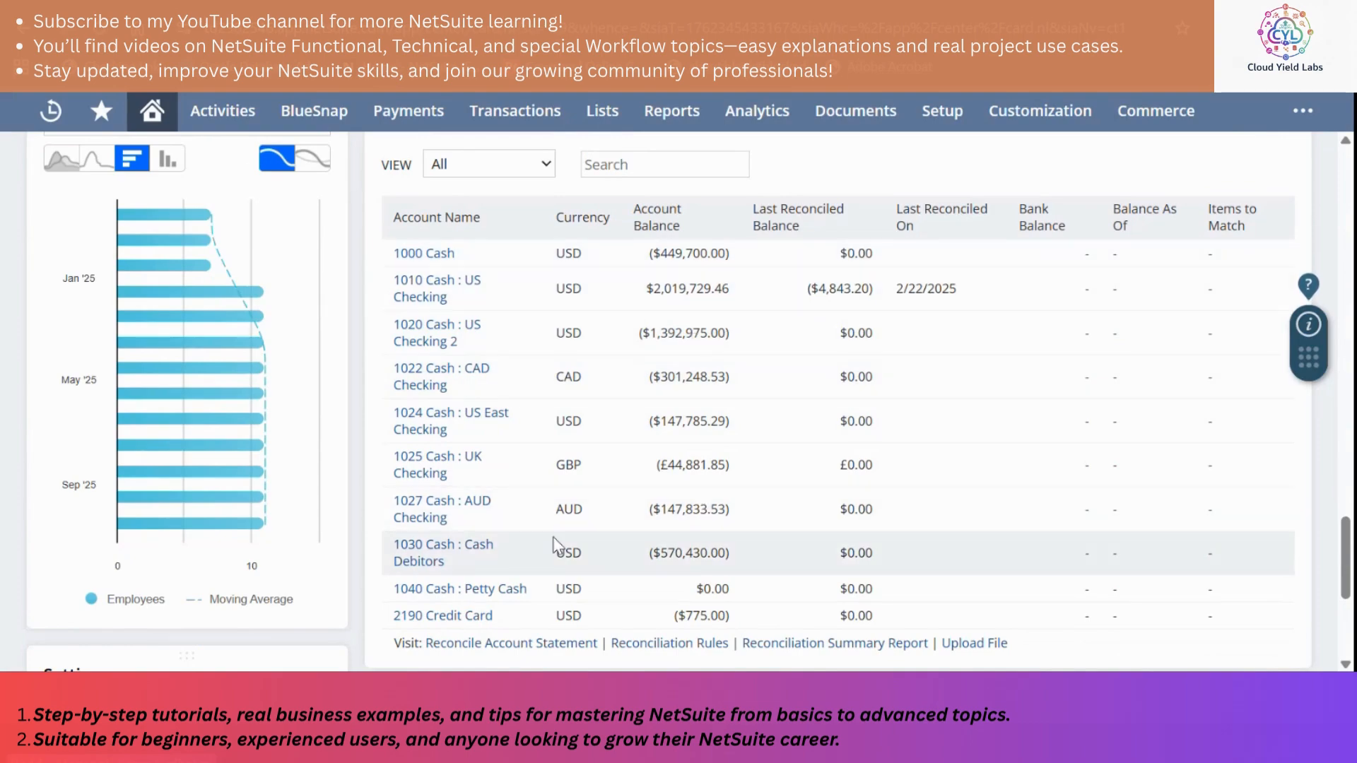
{"action": "scroll", "coordinate": [552, 537], "scroll_direction": "up", "scroll_amount": 3}
{"action": "scroll", "coordinate": [553, 536], "scroll_direction": "down", "scroll_amount": 8}
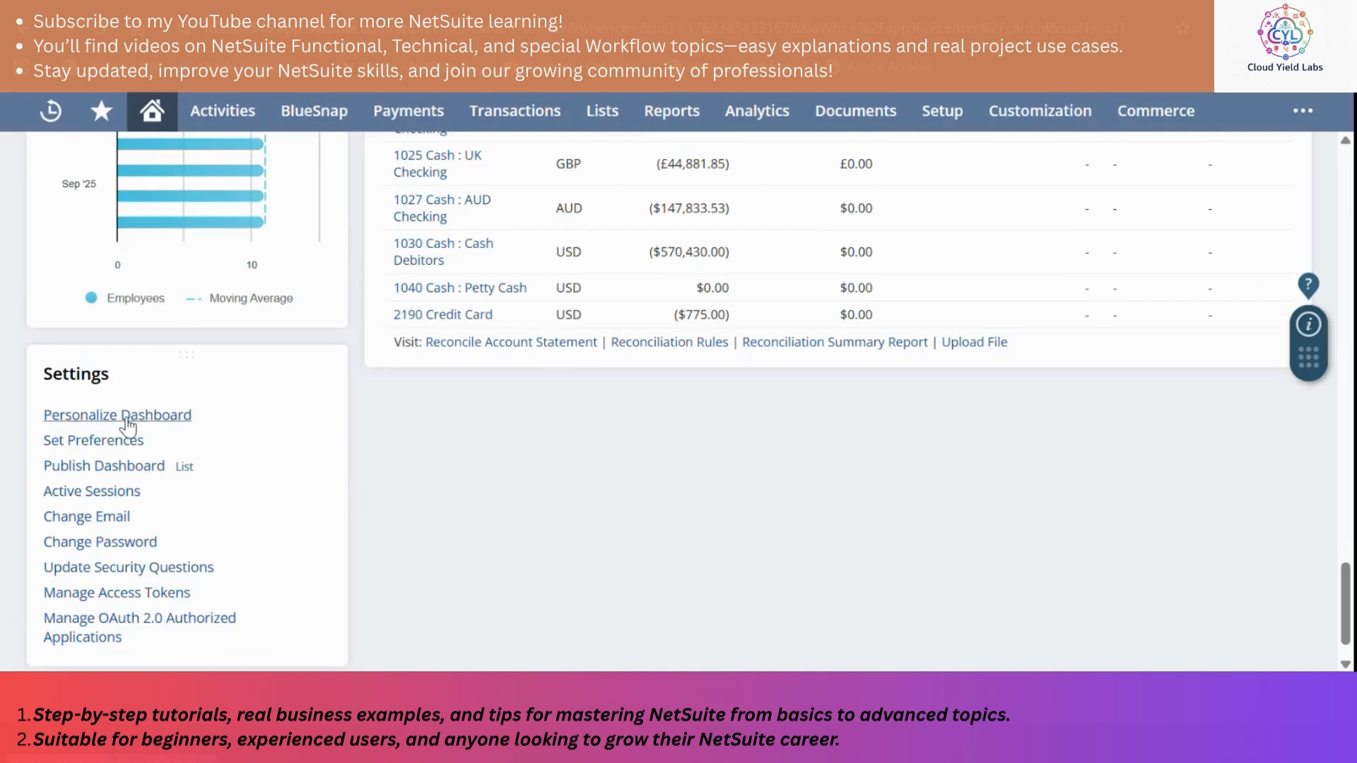
{"action": "scroll", "coordinate": [99, 428], "scroll_direction": "down", "scroll_amount": 1}
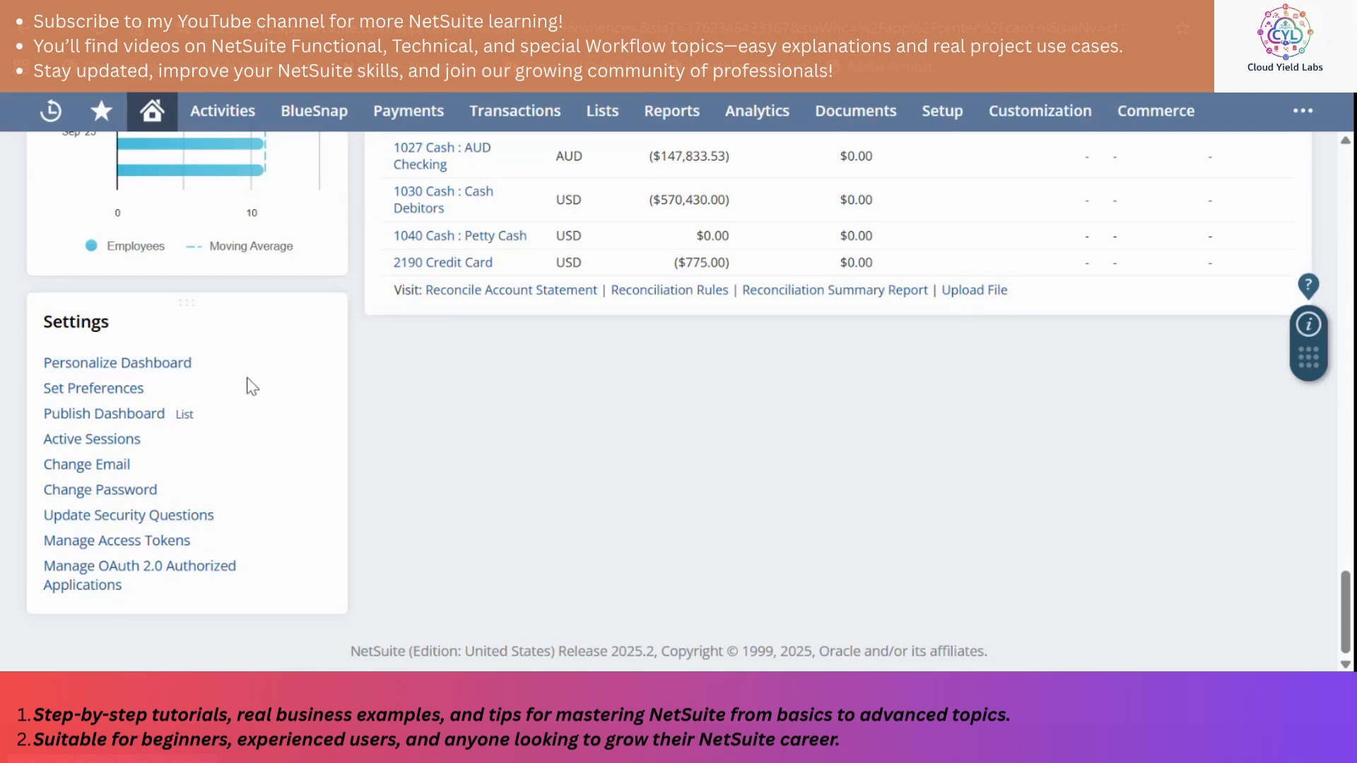
Open the Set Preferences page from the Home options.
{"action": "scroll", "coordinate": [248, 377], "scroll_direction": "up", "scroll_amount": 10}
{"action": "scroll", "coordinate": [247, 385], "scroll_direction": "up", "scroll_amount": 15}
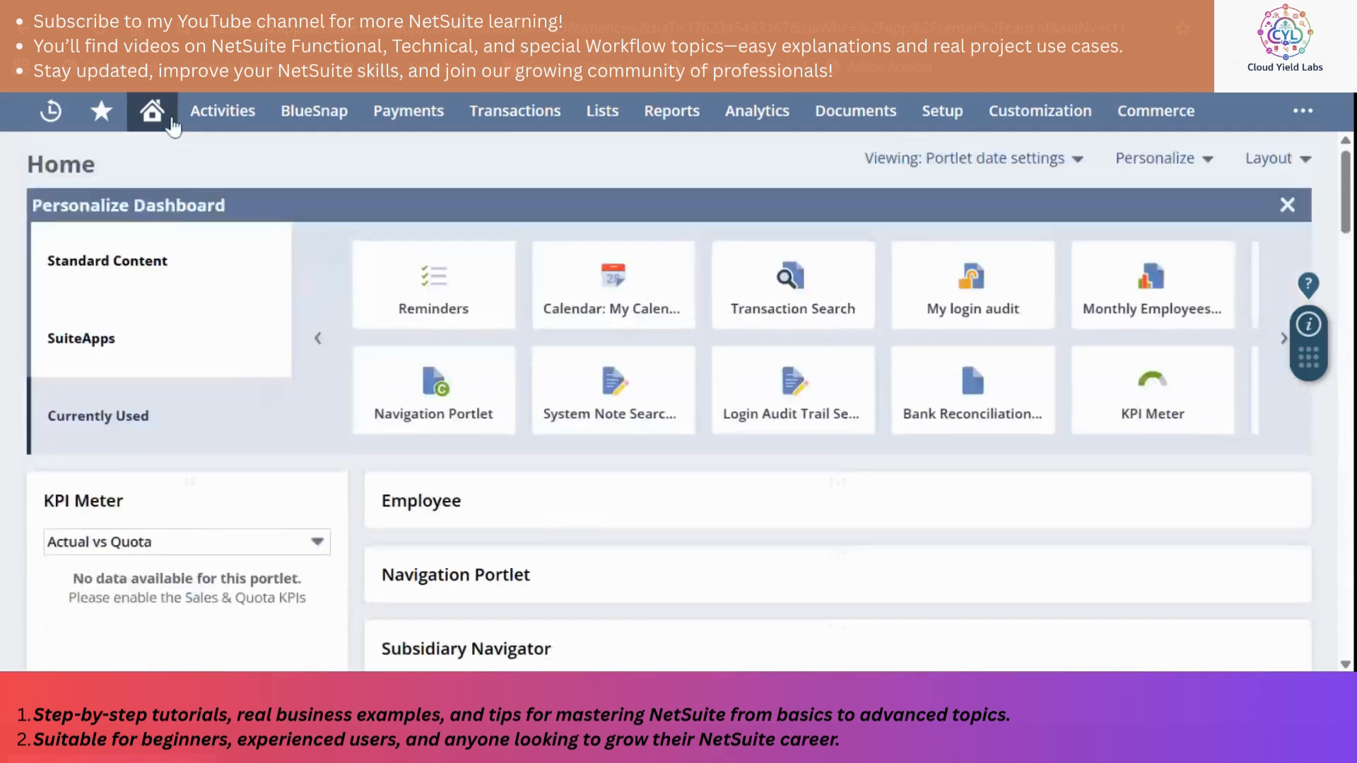
{"action": "mouse_move", "coordinate": [173, 127]}
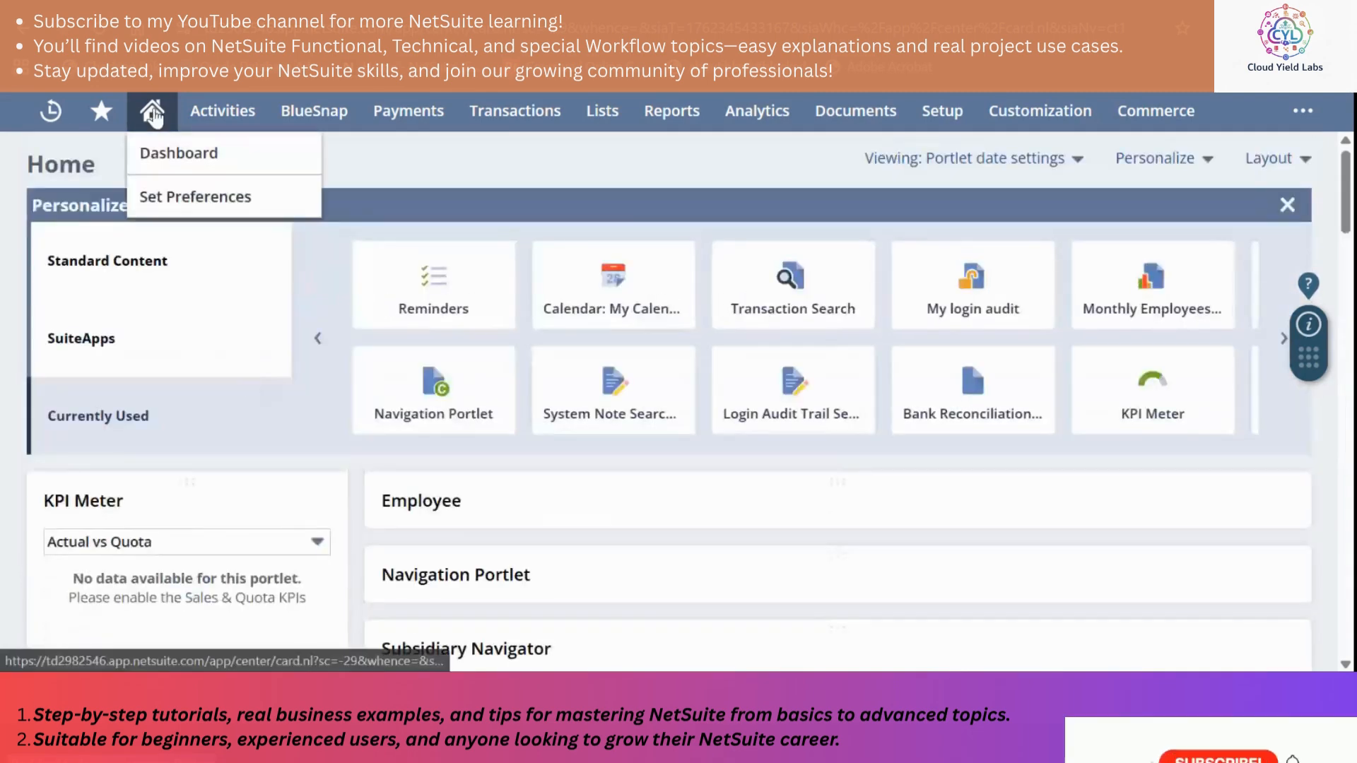
{"action": "left_click", "coordinate": [162, 199]}
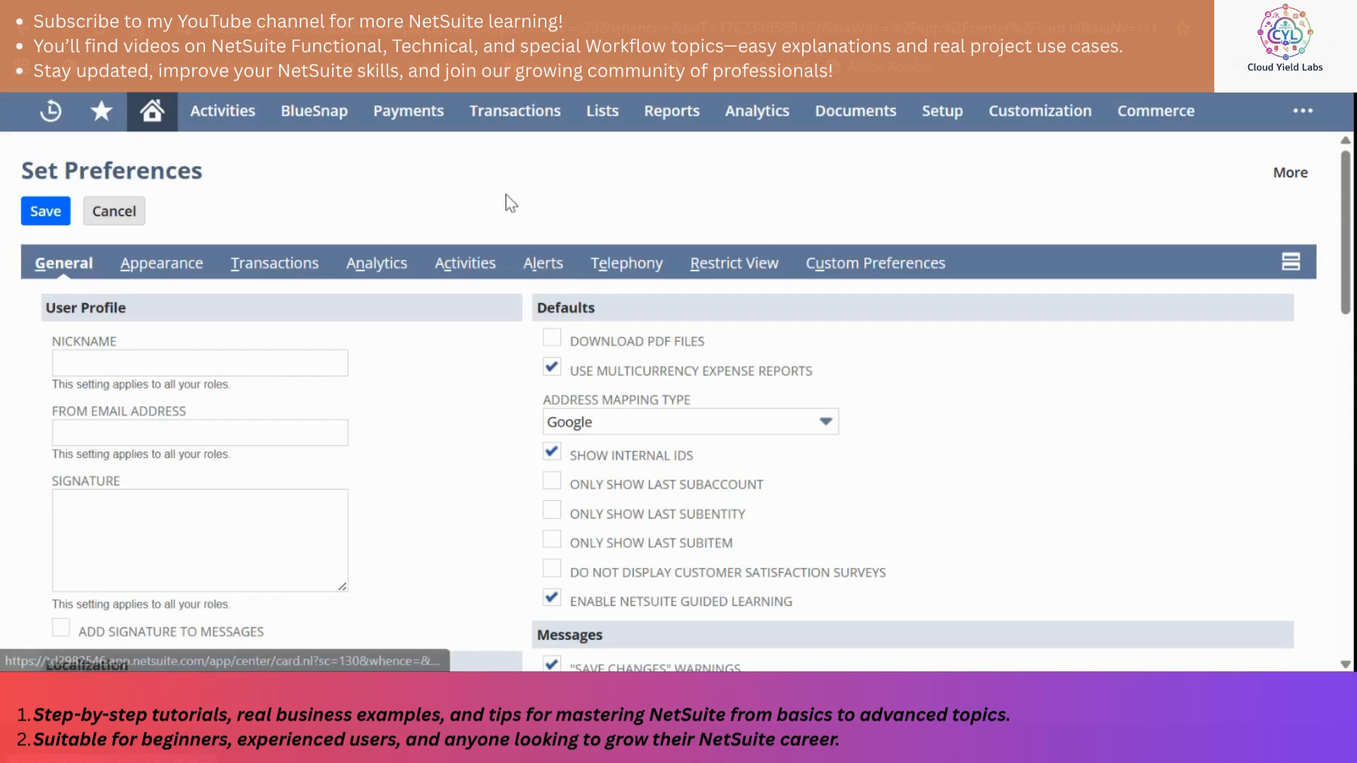
Read the field help for the Download PDF Files preference under Defaults and close it.
{"action": "scroll", "coordinate": [440, 375], "scroll_direction": "down", "scroll_amount": 1}
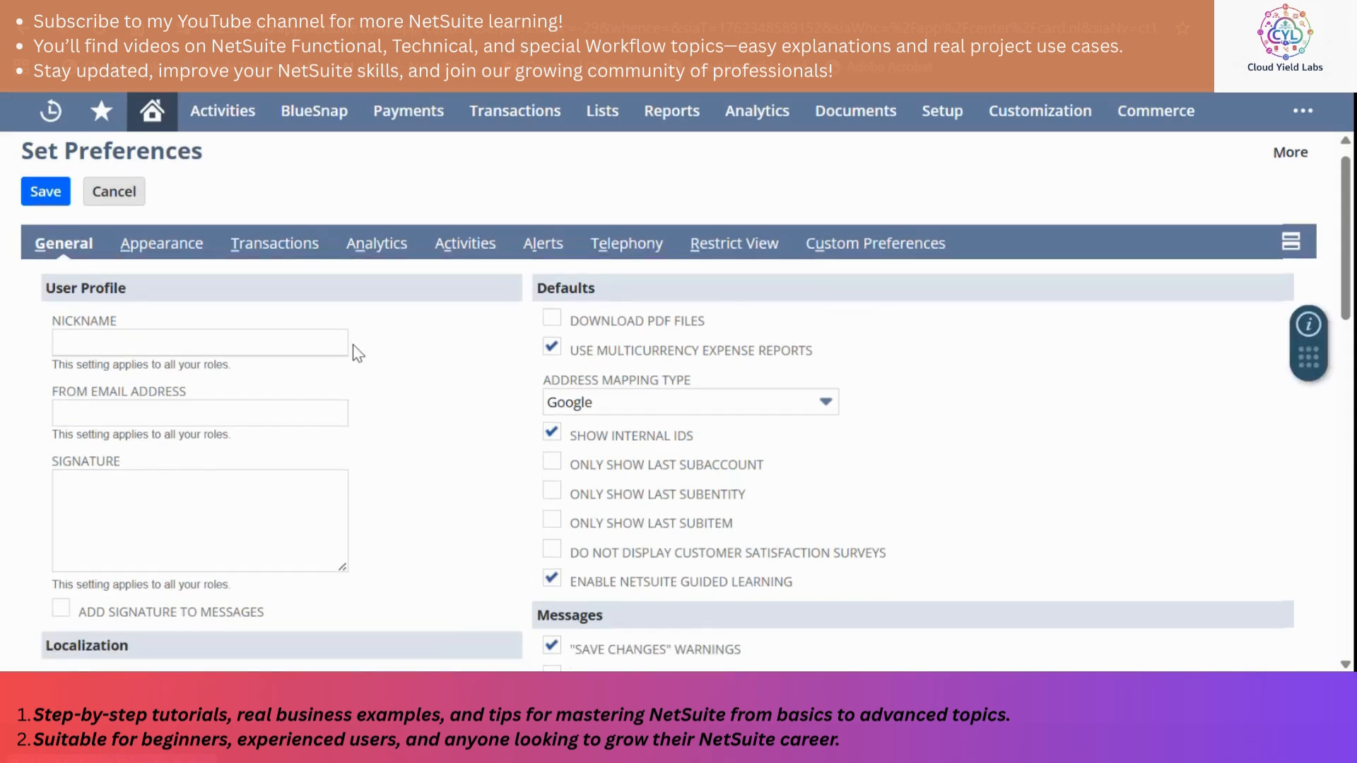
{"action": "scroll", "coordinate": [354, 346], "scroll_direction": "down", "scroll_amount": 1}
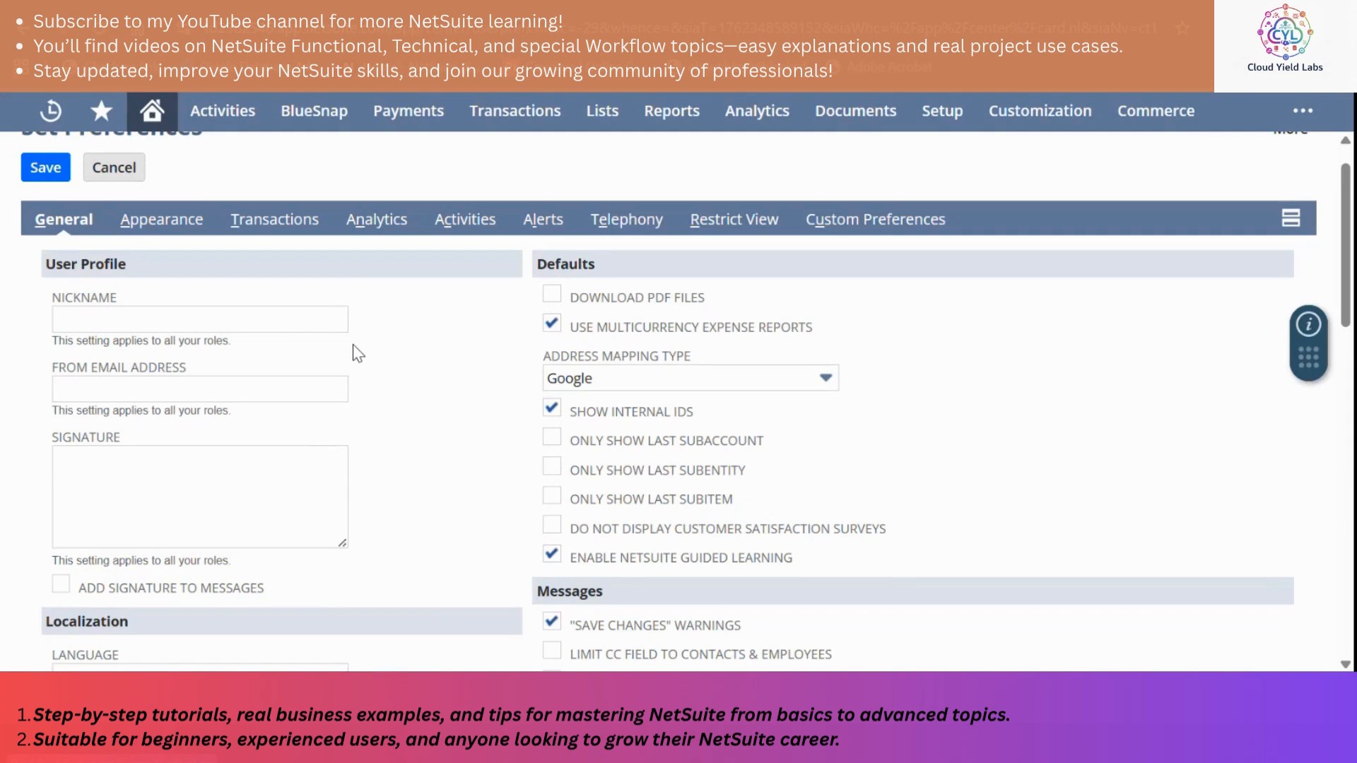
{"action": "scroll", "coordinate": [359, 353], "scroll_direction": "down", "scroll_amount": 1}
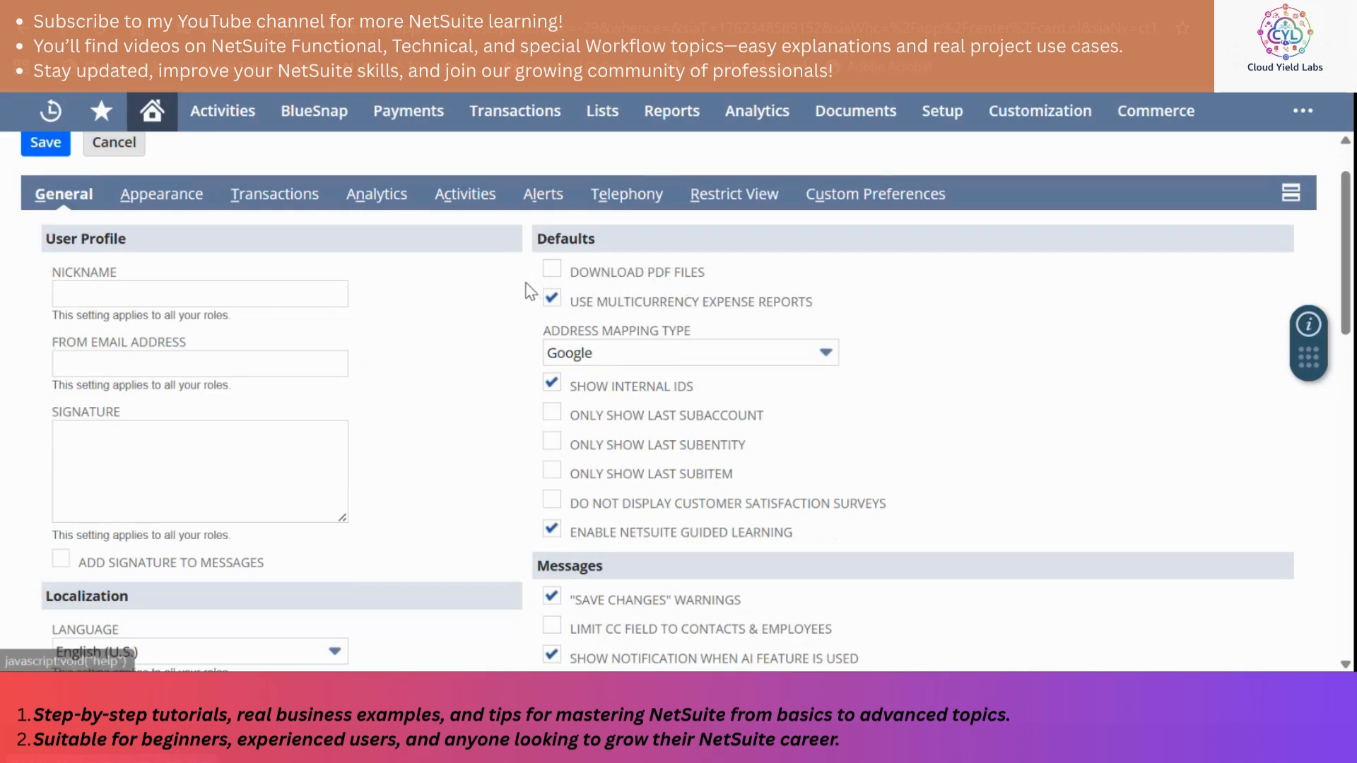
{"action": "left_click", "coordinate": [592, 272]}
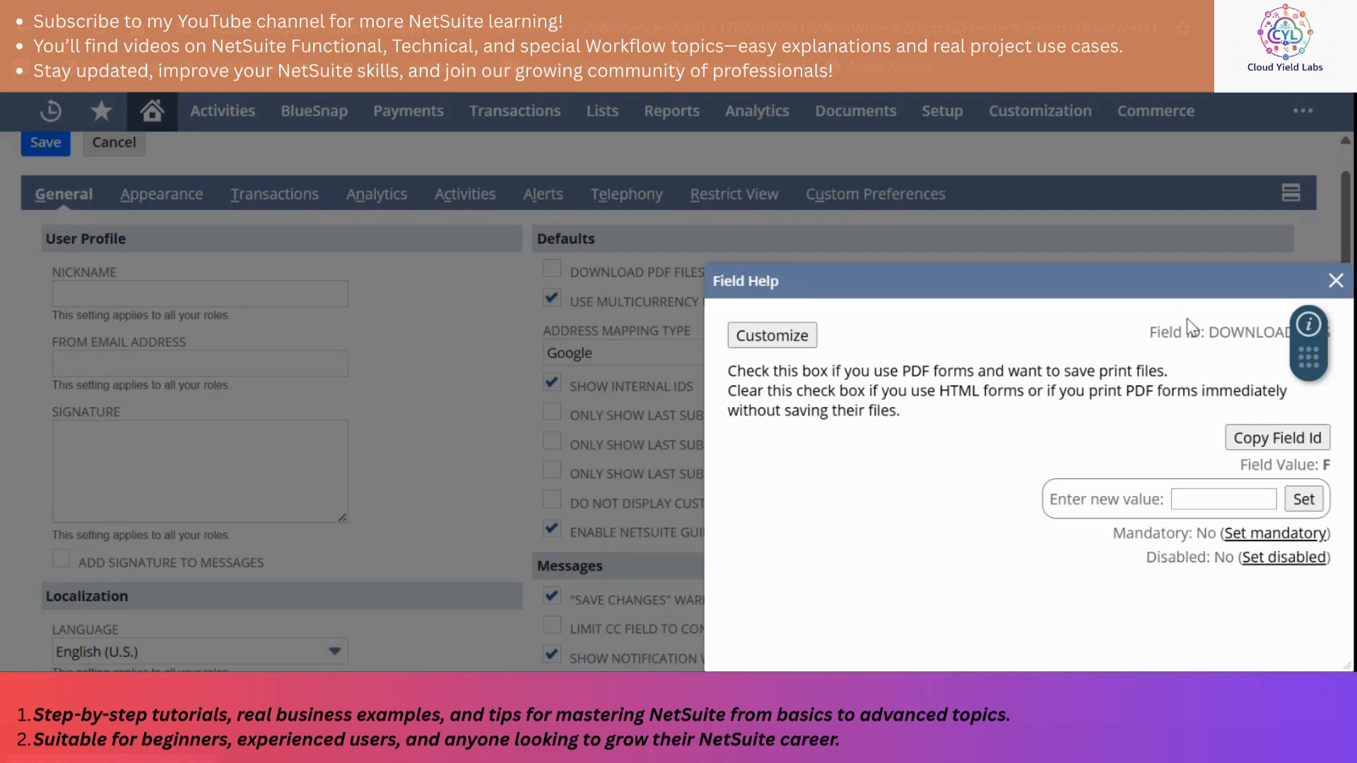
{"action": "left_click", "coordinate": [1335, 282]}
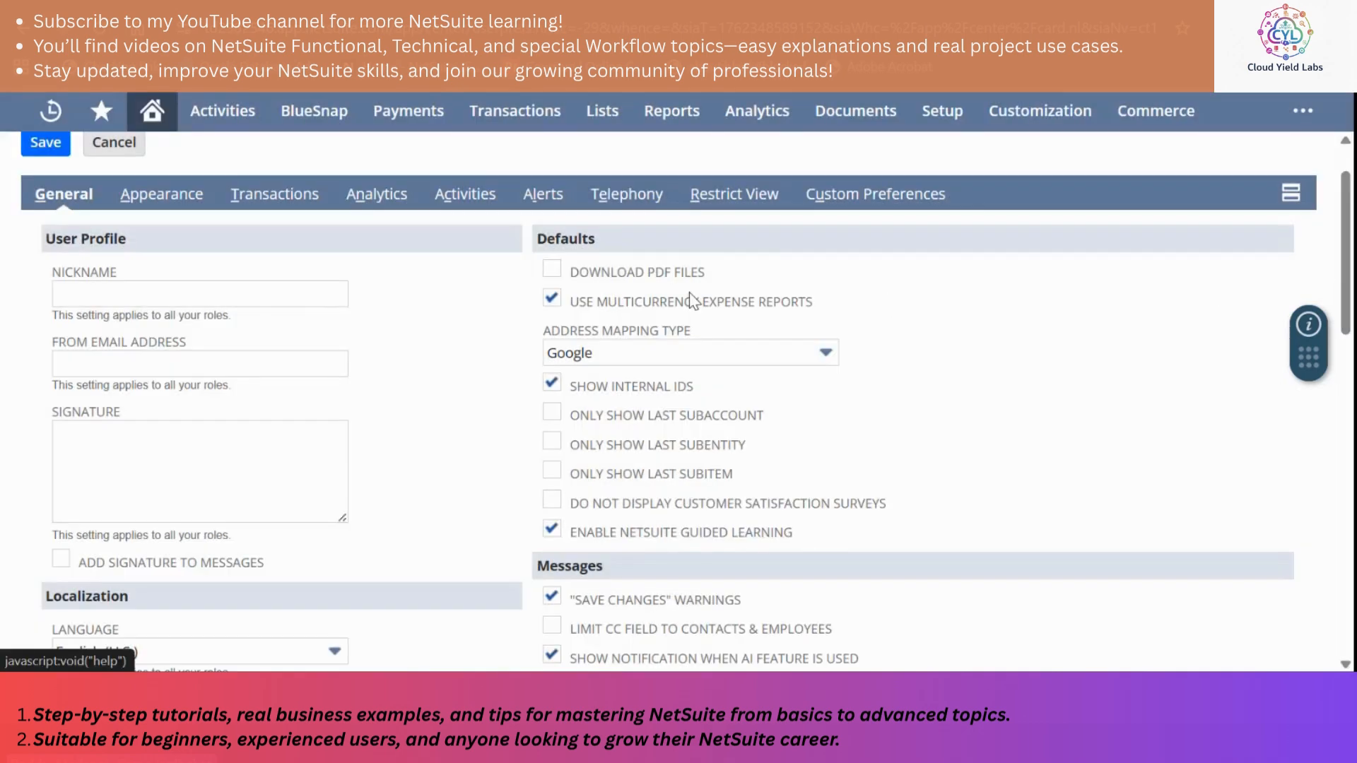
Review the general User Profile and Defaults preferences, including Address Mapping Type and Show Internal IDs.
{"action": "scroll", "coordinate": [530, 269], "scroll_direction": "down", "scroll_amount": 1}
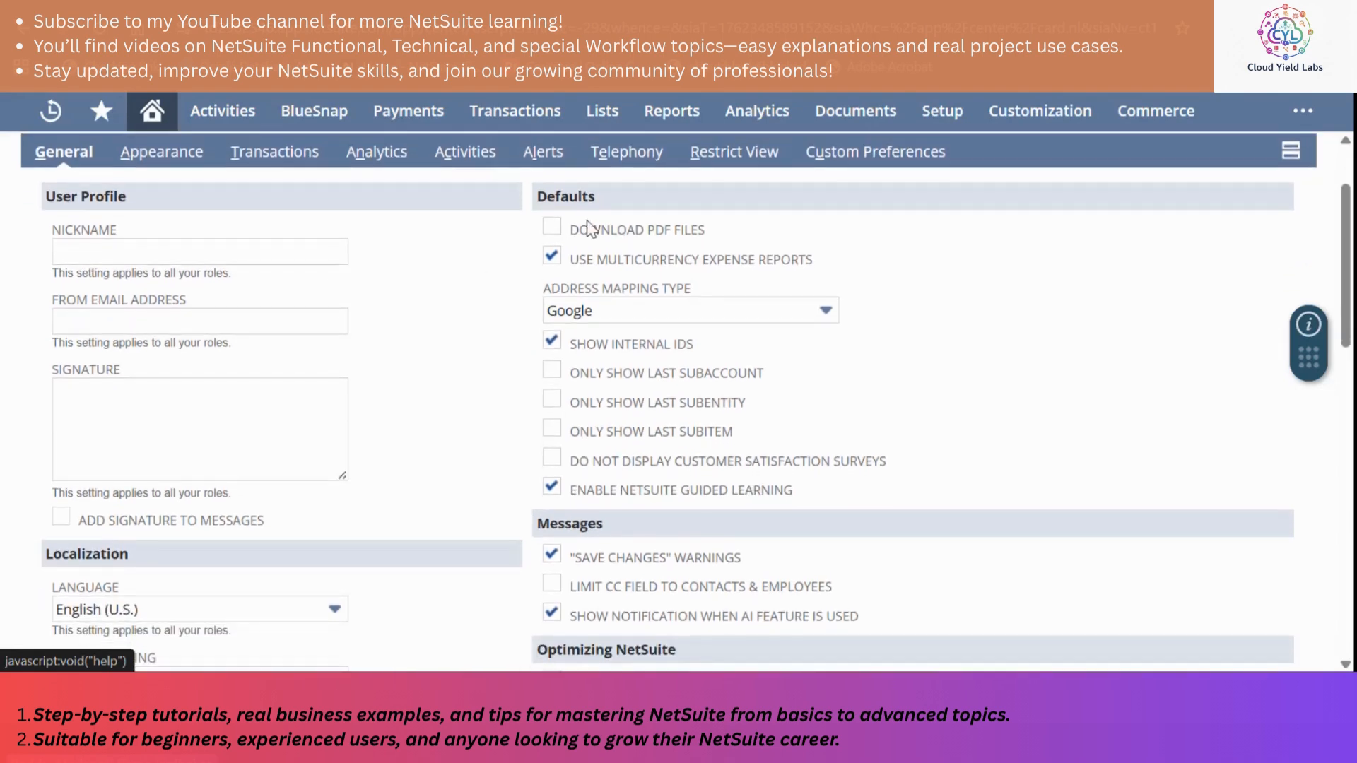
{"action": "scroll", "coordinate": [491, 263], "scroll_direction": "down", "scroll_amount": 1}
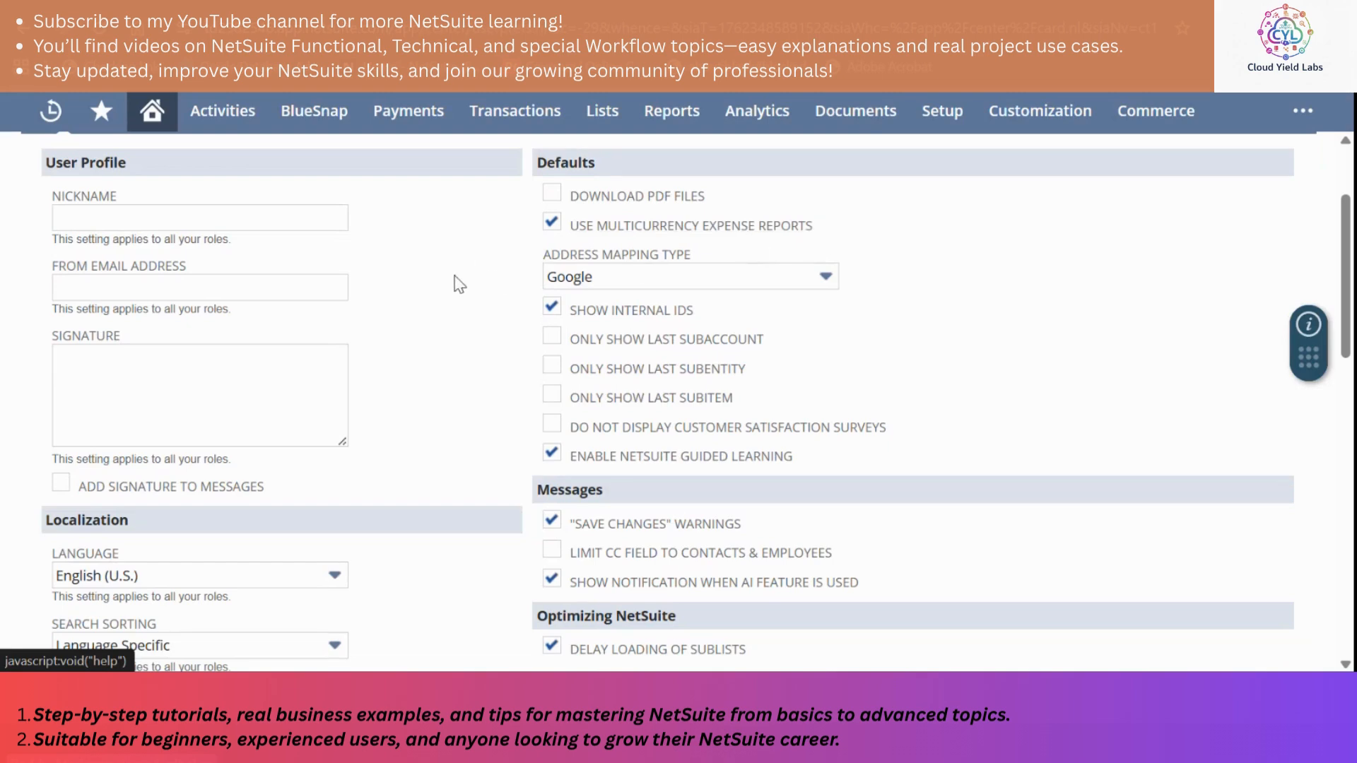
{"action": "scroll", "coordinate": [477, 272], "scroll_direction": "down", "scroll_amount": 1}
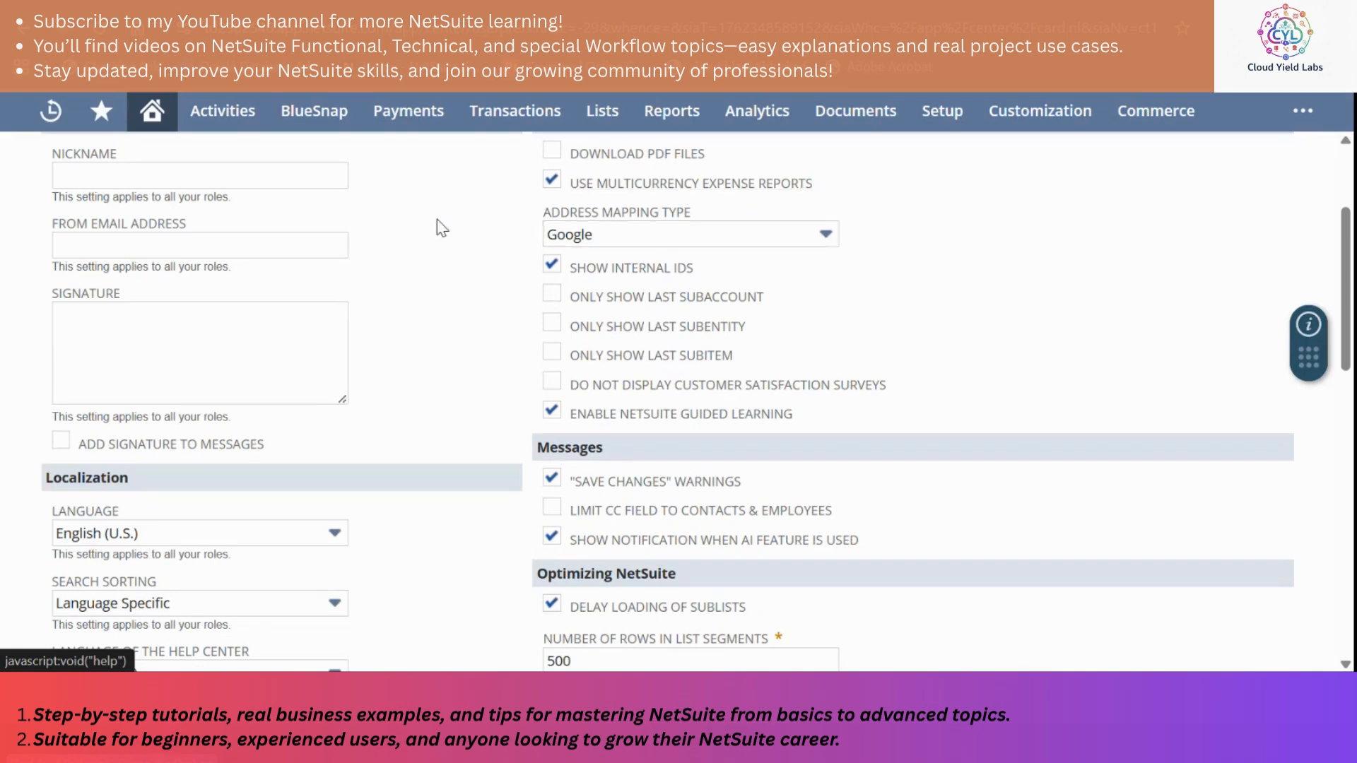
{"action": "scroll", "coordinate": [463, 236], "scroll_direction": "down", "scroll_amount": 1}
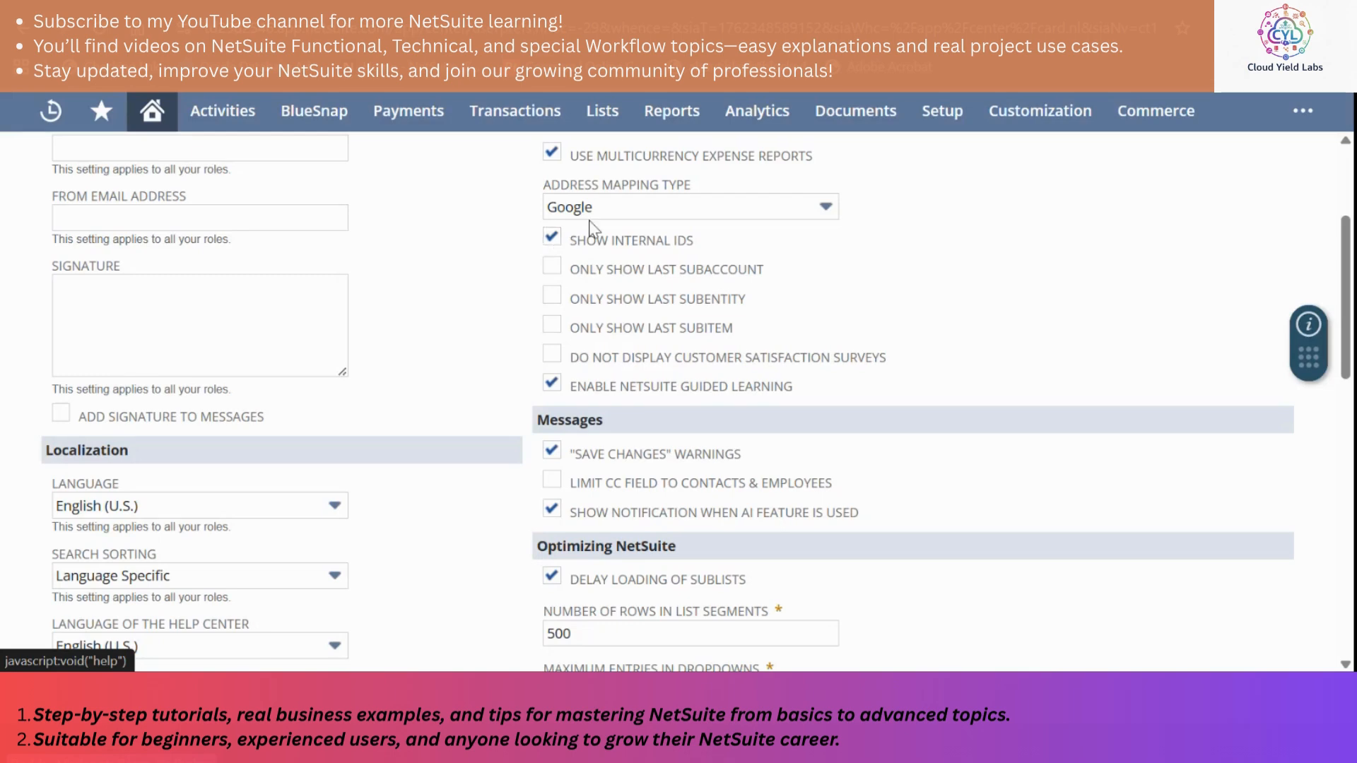
{"action": "mouse_move", "coordinate": [628, 247]}
{"action": "scroll", "coordinate": [466, 396], "scroll_direction": "down", "scroll_amount": 1}
{"action": "scroll", "coordinate": [466, 396], "scroll_direction": "down", "scroll_amount": 1}
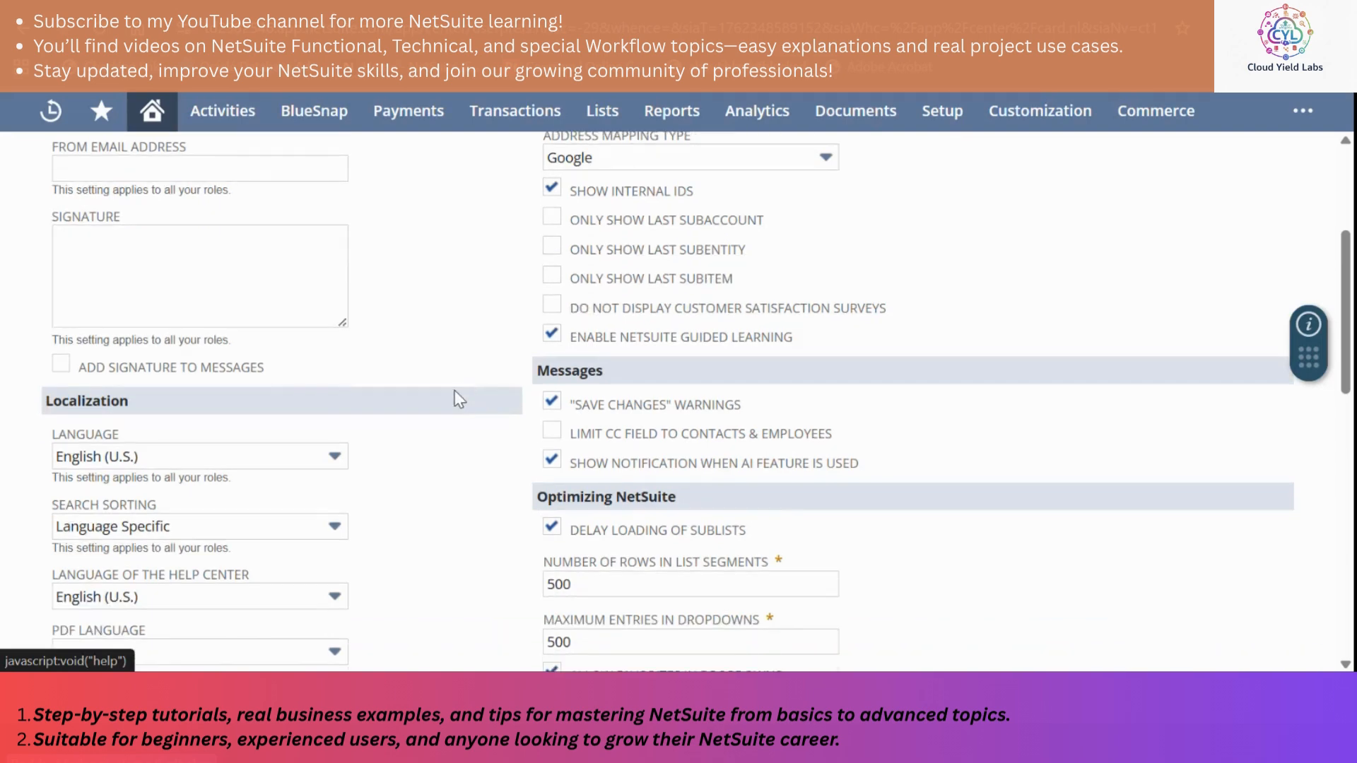
Examine the Localization, Messages and Optimizing NetSuite preferences, including language, time zone and dropdown options.
{"action": "scroll", "coordinate": [460, 400], "scroll_direction": "down", "scroll_amount": 4}
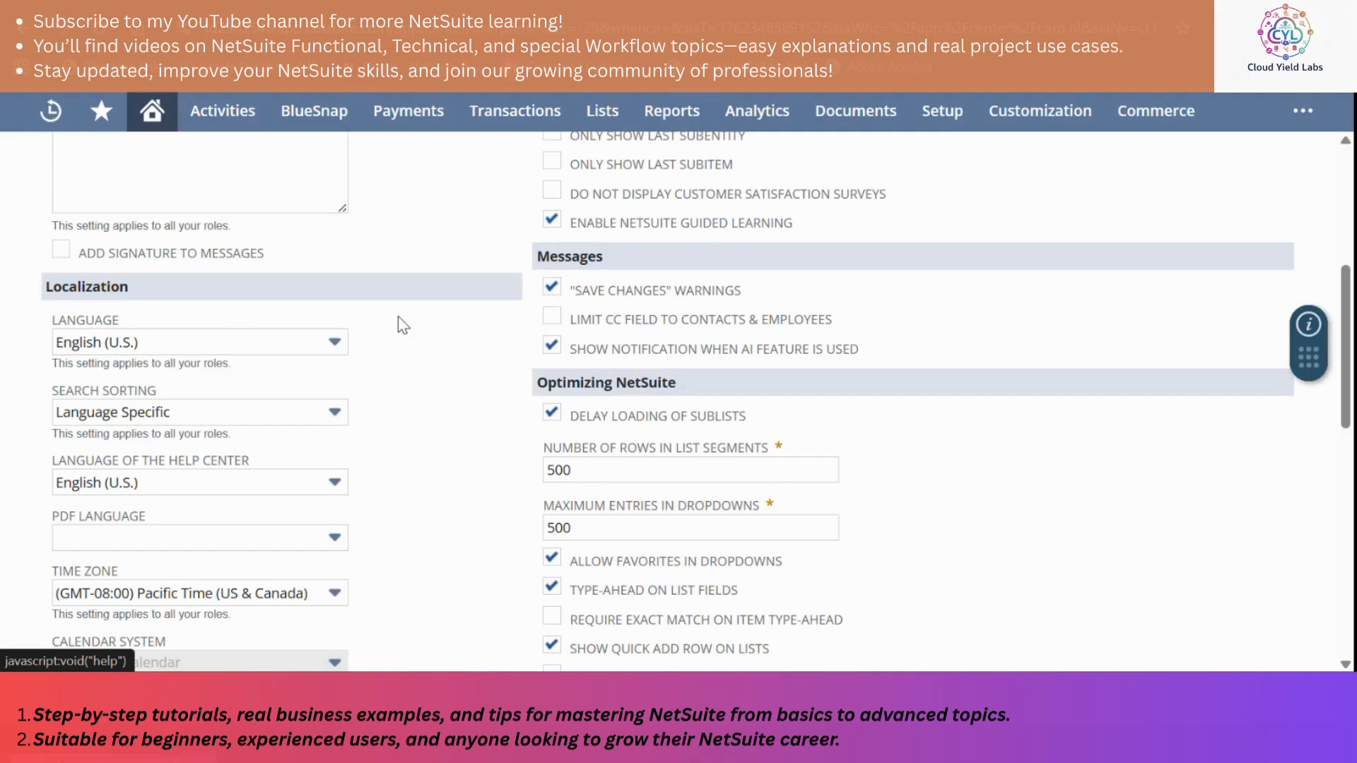
{"action": "scroll", "coordinate": [403, 326], "scroll_direction": "down", "scroll_amount": 3}
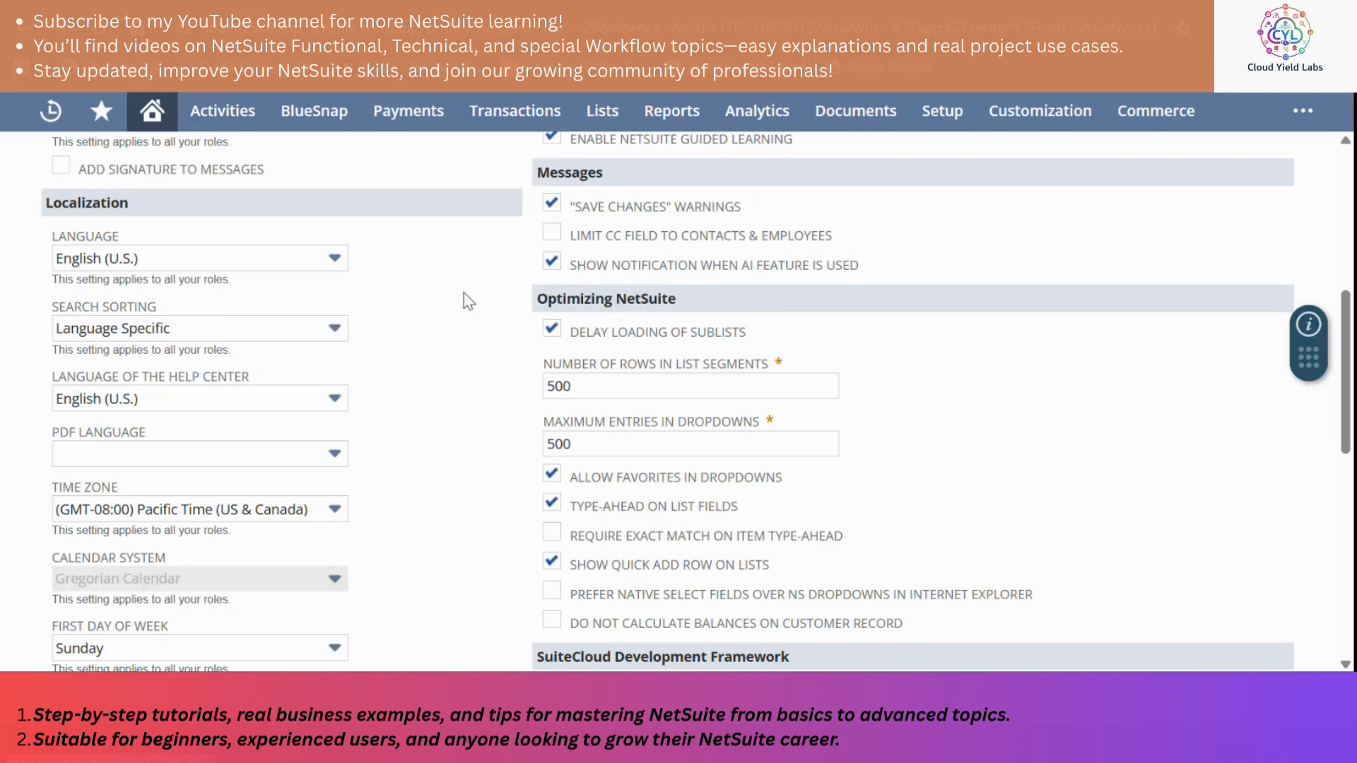
{"action": "scroll", "coordinate": [464, 294], "scroll_direction": "down", "scroll_amount": 1}
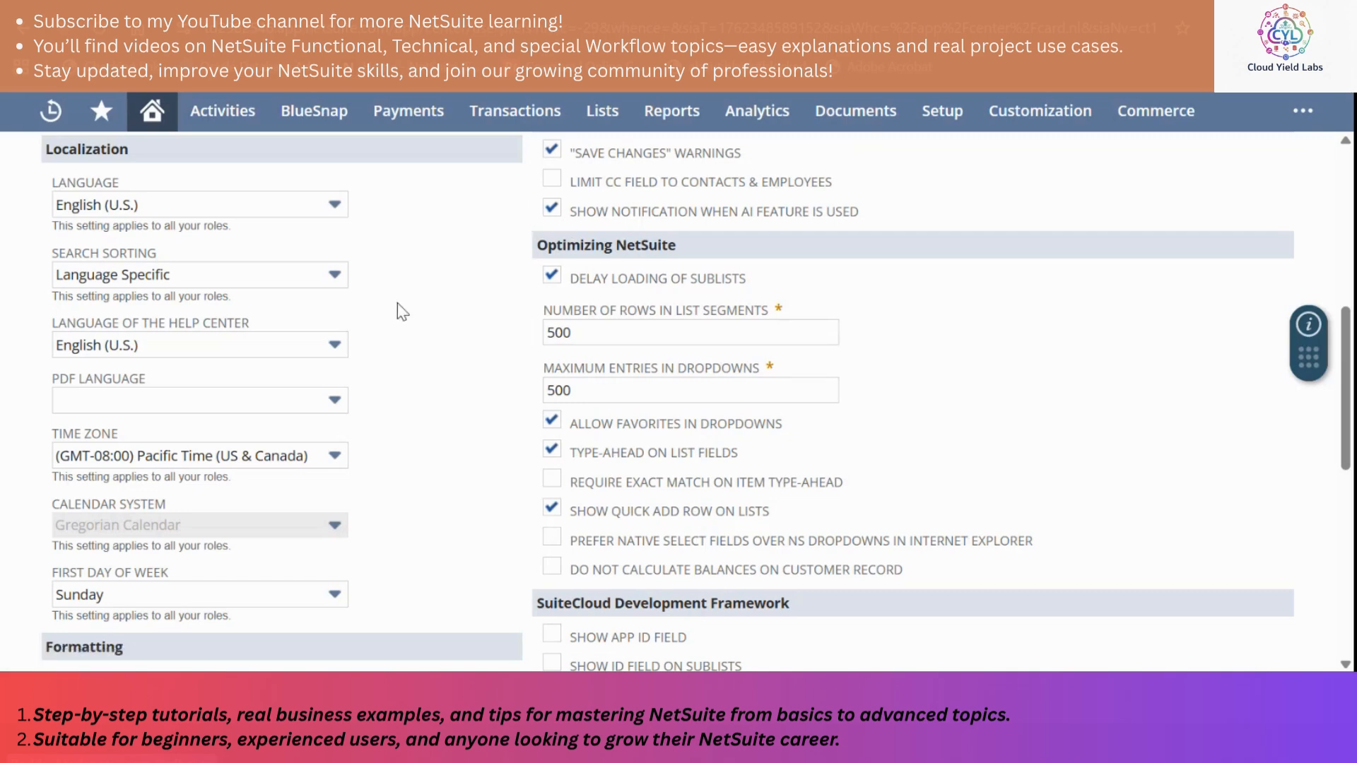
{"action": "scroll", "coordinate": [402, 311], "scroll_direction": "down", "scroll_amount": 1}
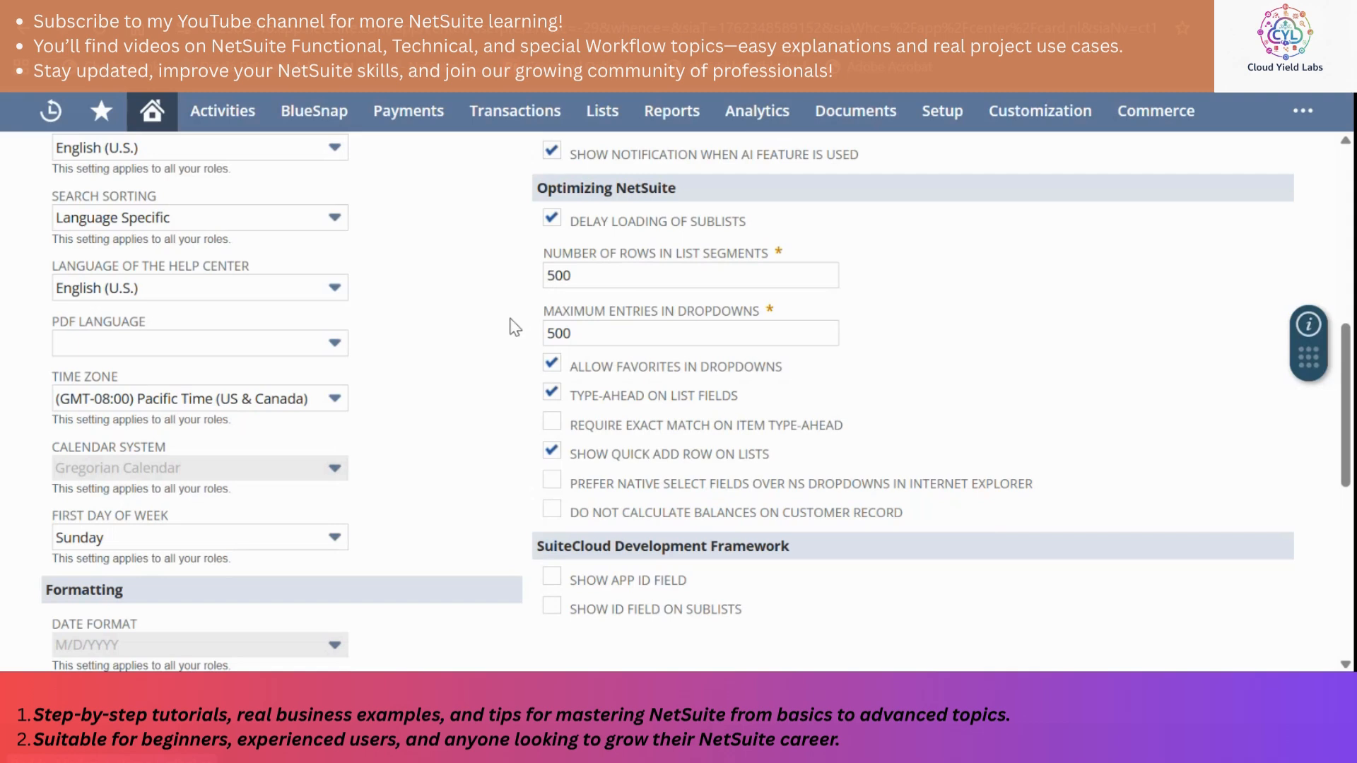
{"action": "scroll", "coordinate": [515, 327], "scroll_direction": "down", "scroll_amount": 1}
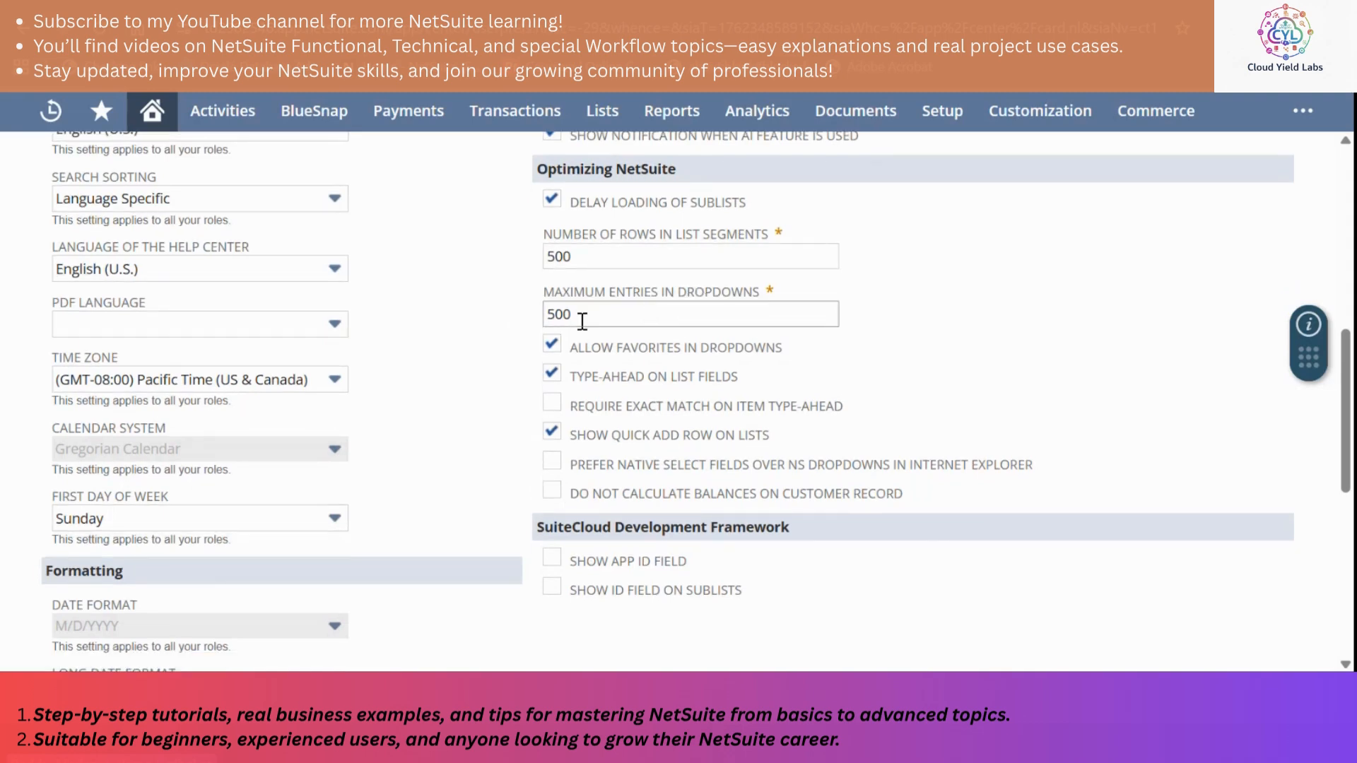
{"action": "scroll", "coordinate": [448, 290], "scroll_direction": "down", "scroll_amount": 1}
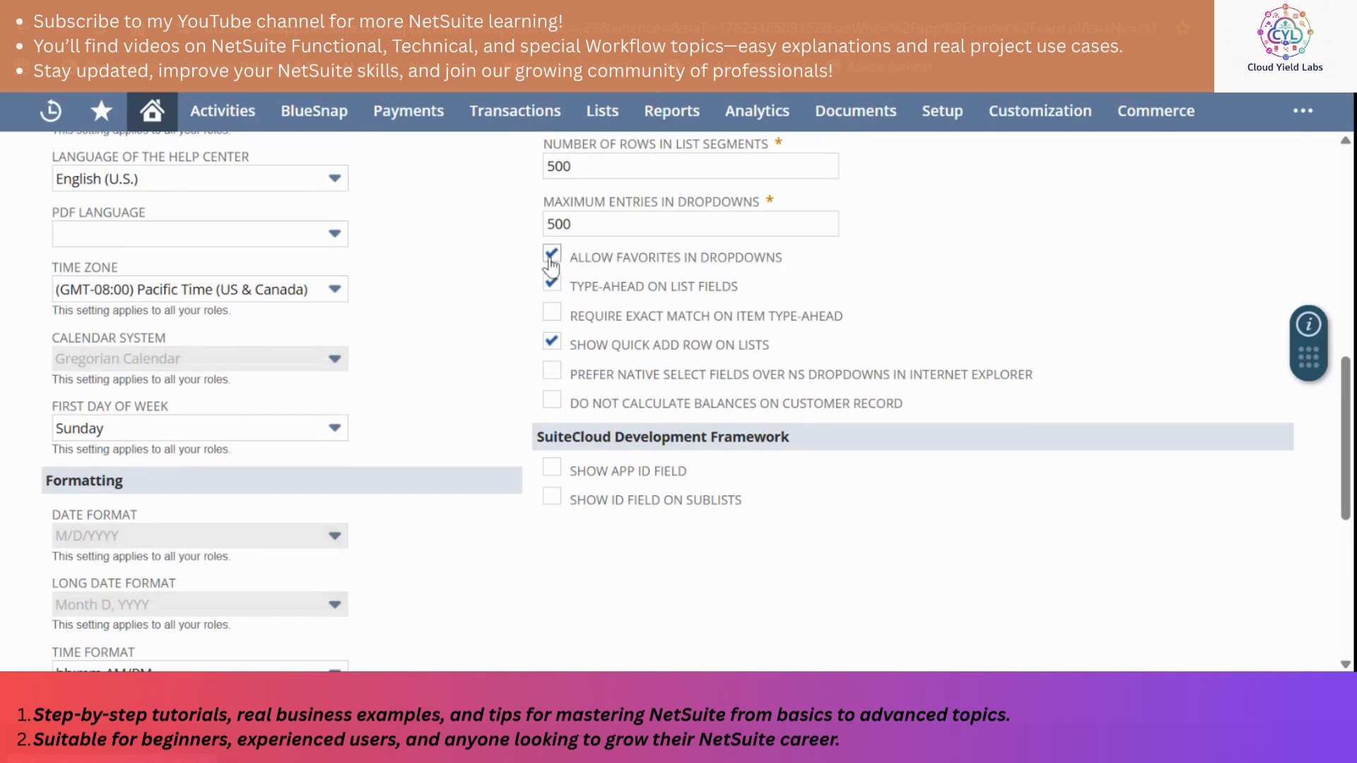
{"action": "scroll", "coordinate": [513, 270], "scroll_direction": "down", "scroll_amount": 1}
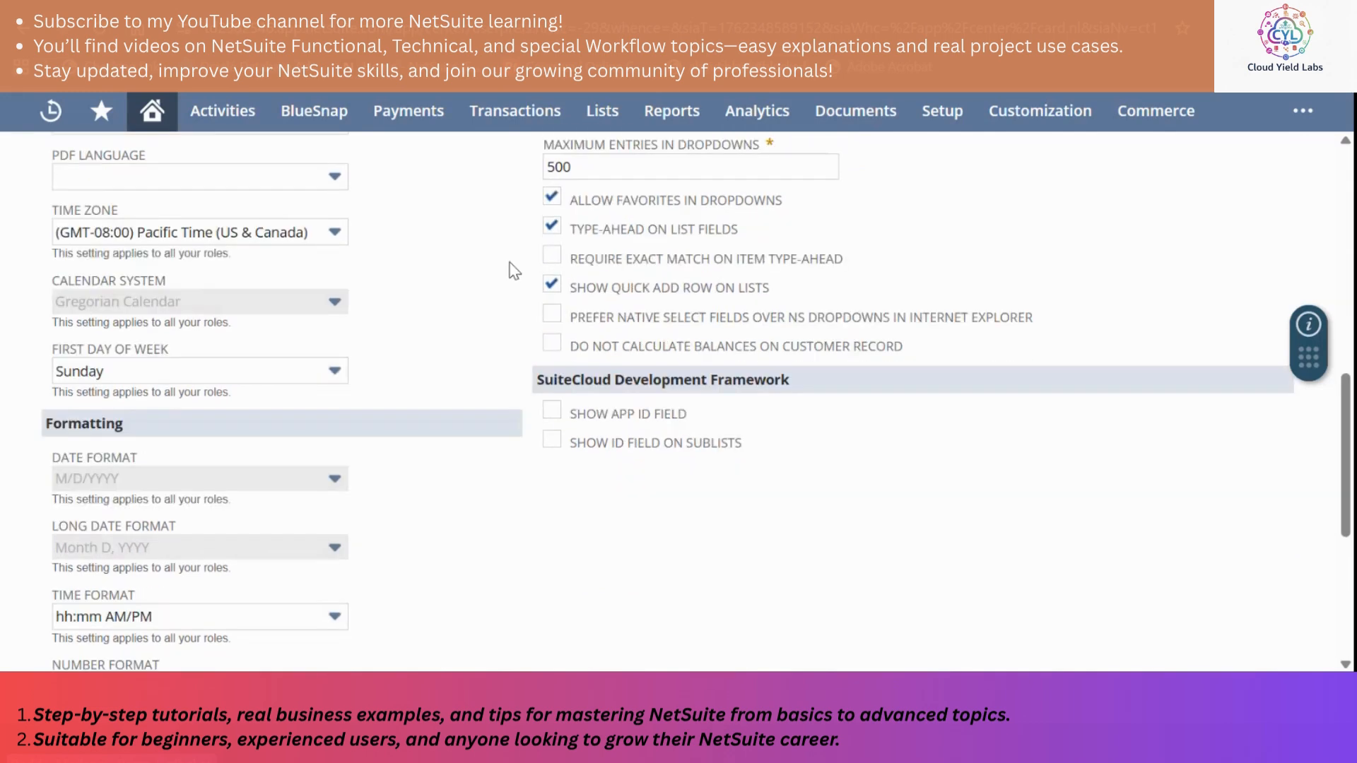
Review the Formatting preferences for dates, times, numbers, phone numbers and CSV delimiters.
{"action": "scroll", "coordinate": [514, 271], "scroll_direction": "down", "scroll_amount": 1}
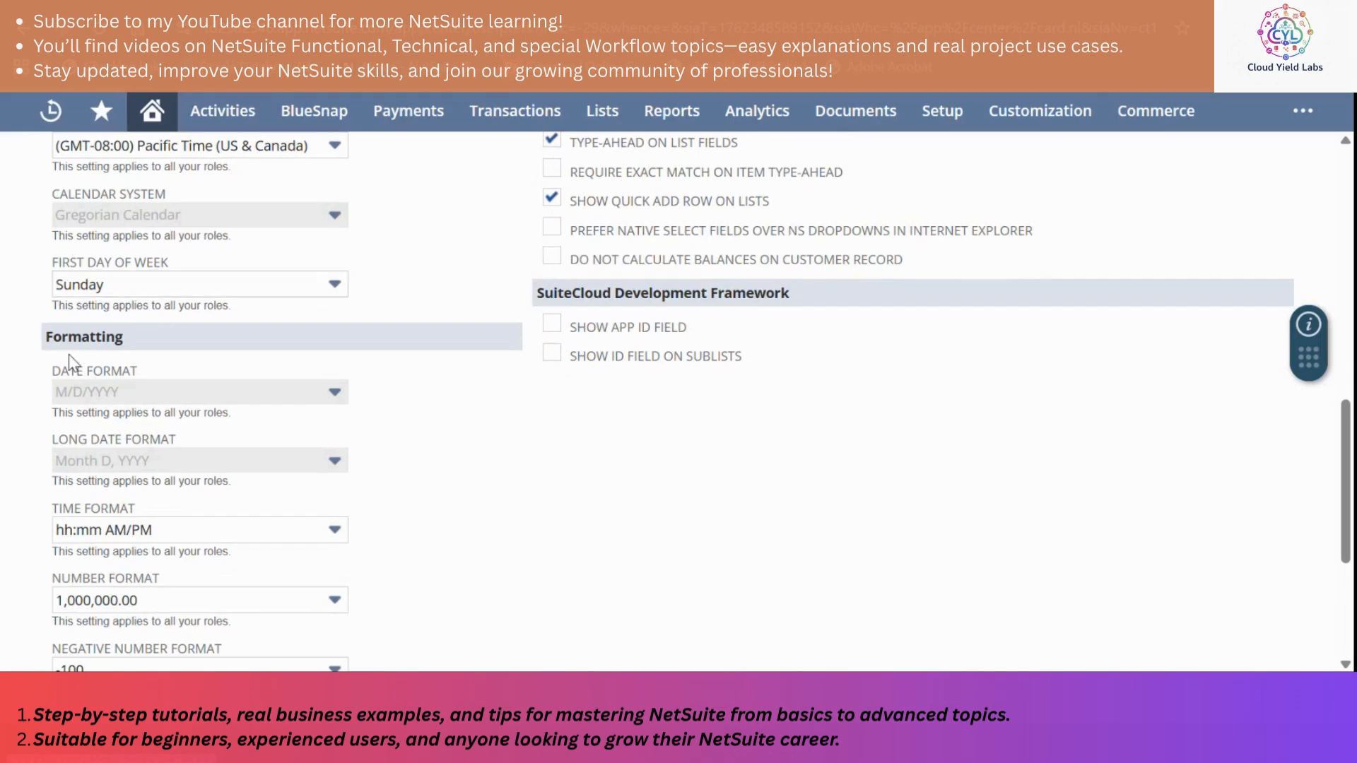
{"action": "scroll", "coordinate": [68, 356], "scroll_direction": "down", "scroll_amount": 1}
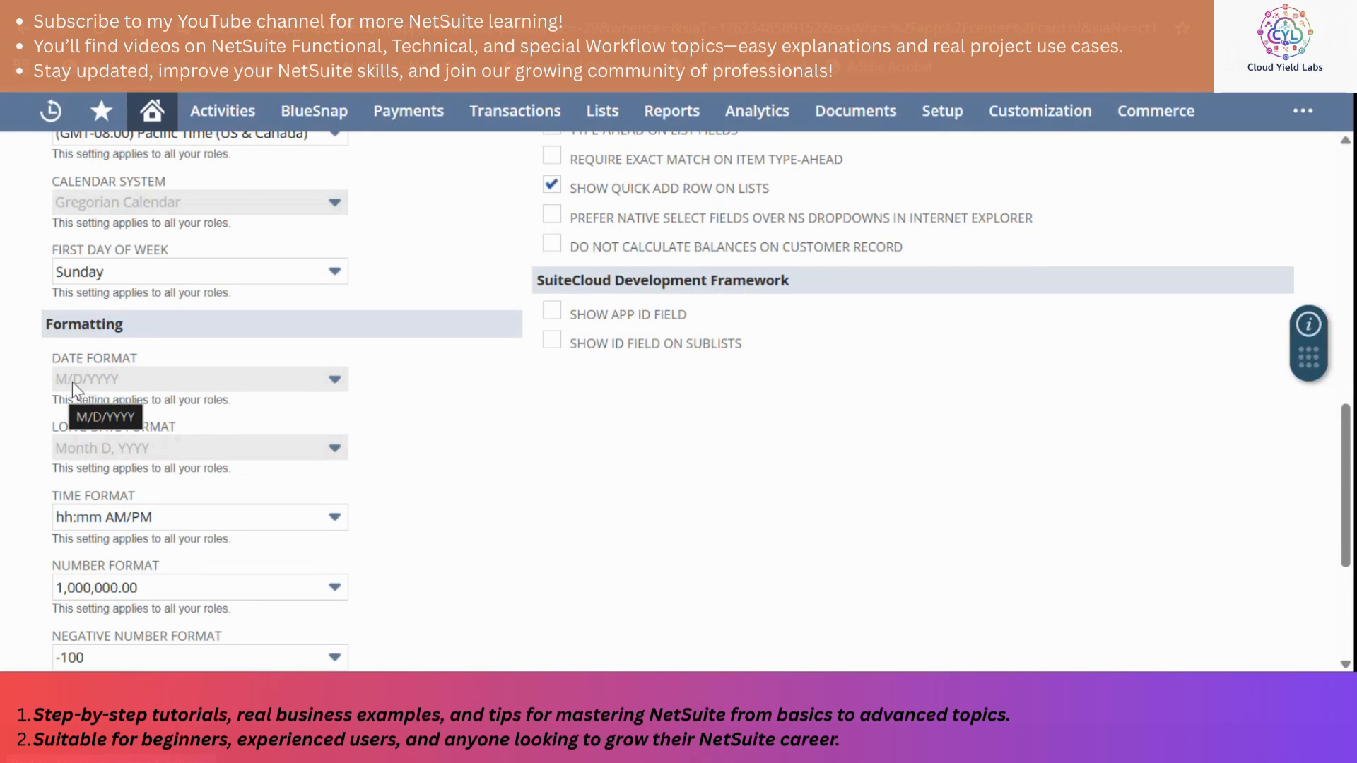
{"action": "scroll", "coordinate": [106, 381], "scroll_direction": "down", "scroll_amount": 1}
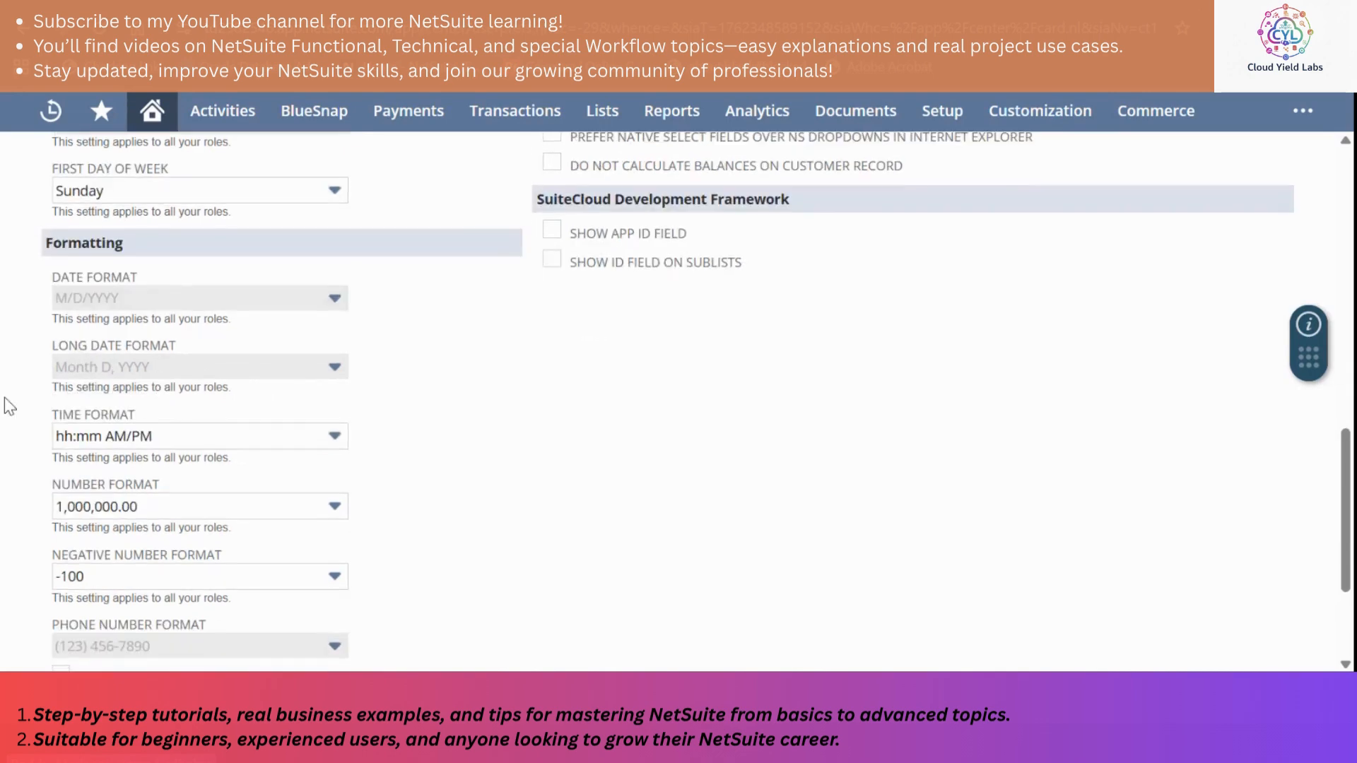
{"action": "scroll", "coordinate": [5, 397], "scroll_direction": "down", "scroll_amount": 1}
{"action": "scroll", "coordinate": [106, 339], "scroll_direction": "down", "scroll_amount": 2}
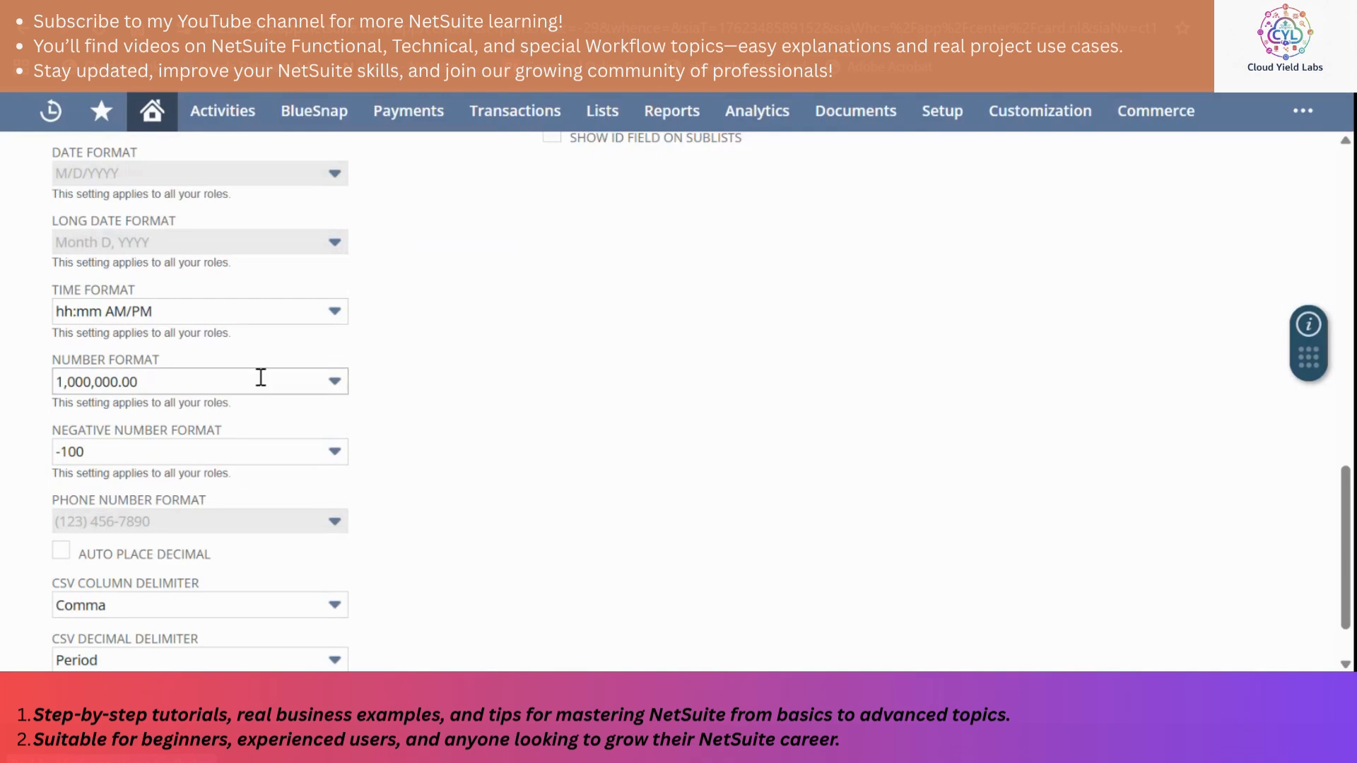
{"action": "scroll", "coordinate": [257, 375], "scroll_direction": "down", "scroll_amount": 2}
{"action": "scroll", "coordinate": [44, 447], "scroll_direction": "down", "scroll_amount": 1}
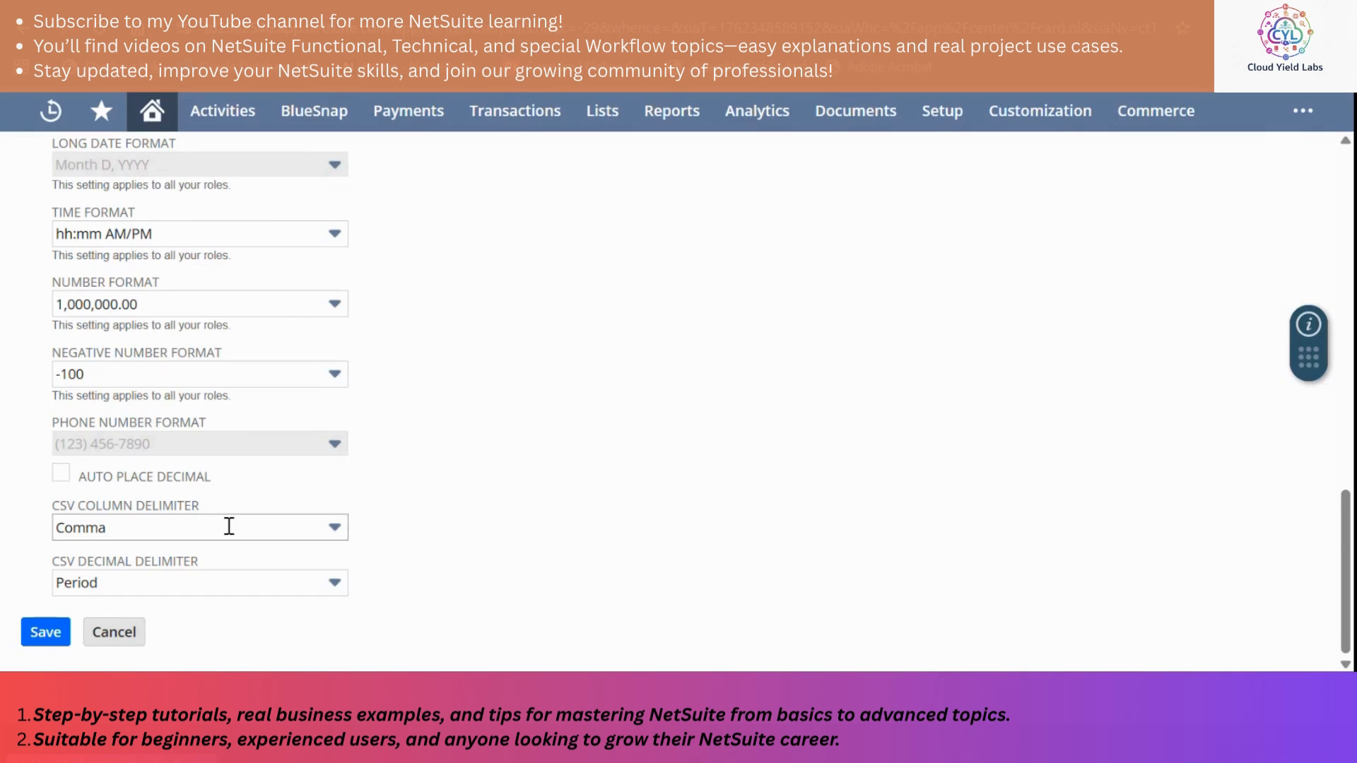
Review the Appearance preferences, including Redwood Experience, colors, styles, chart themes, dashboards, entry forms and accessibility.
{"action": "scroll", "coordinate": [431, 558], "scroll_direction": "up", "scroll_amount": 15}
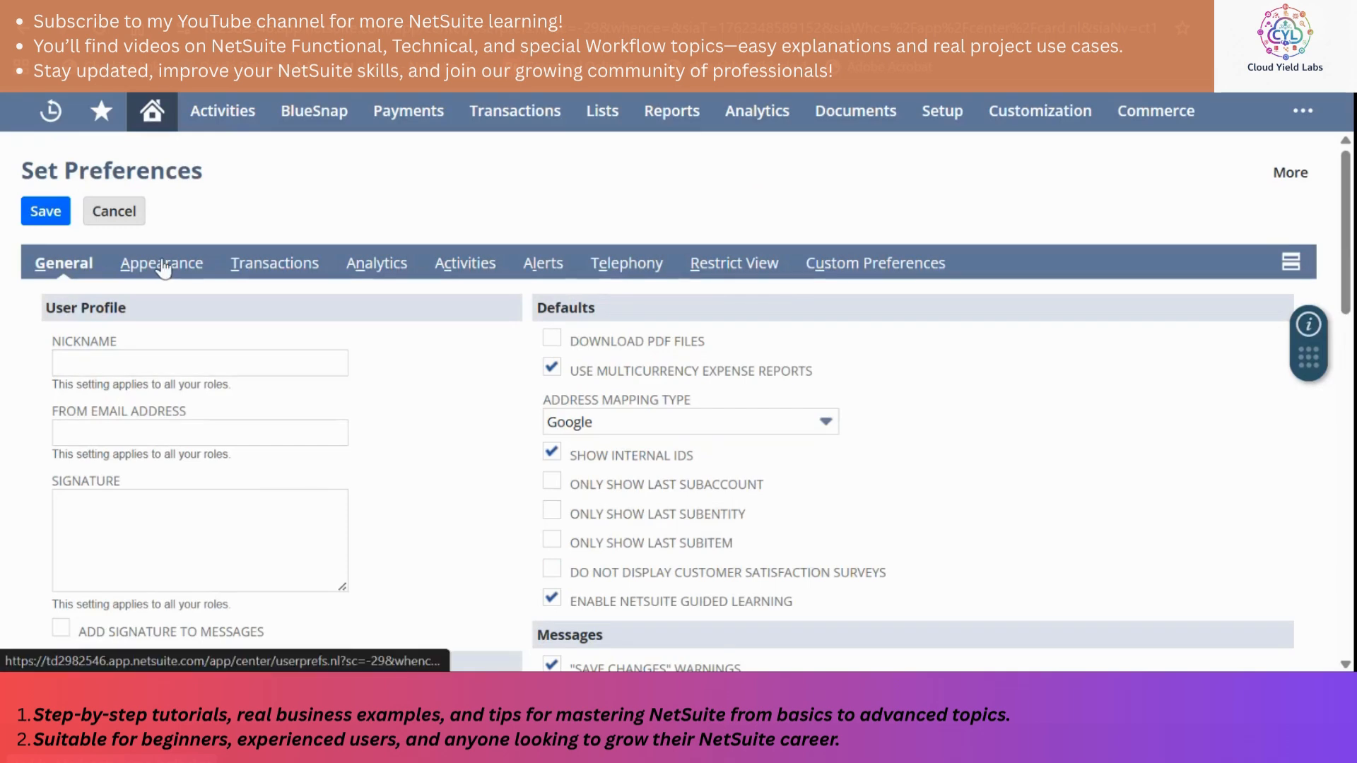
{"action": "left_click", "coordinate": [164, 265]}
{"action": "scroll", "coordinate": [15, 456], "scroll_direction": "down", "scroll_amount": 3}
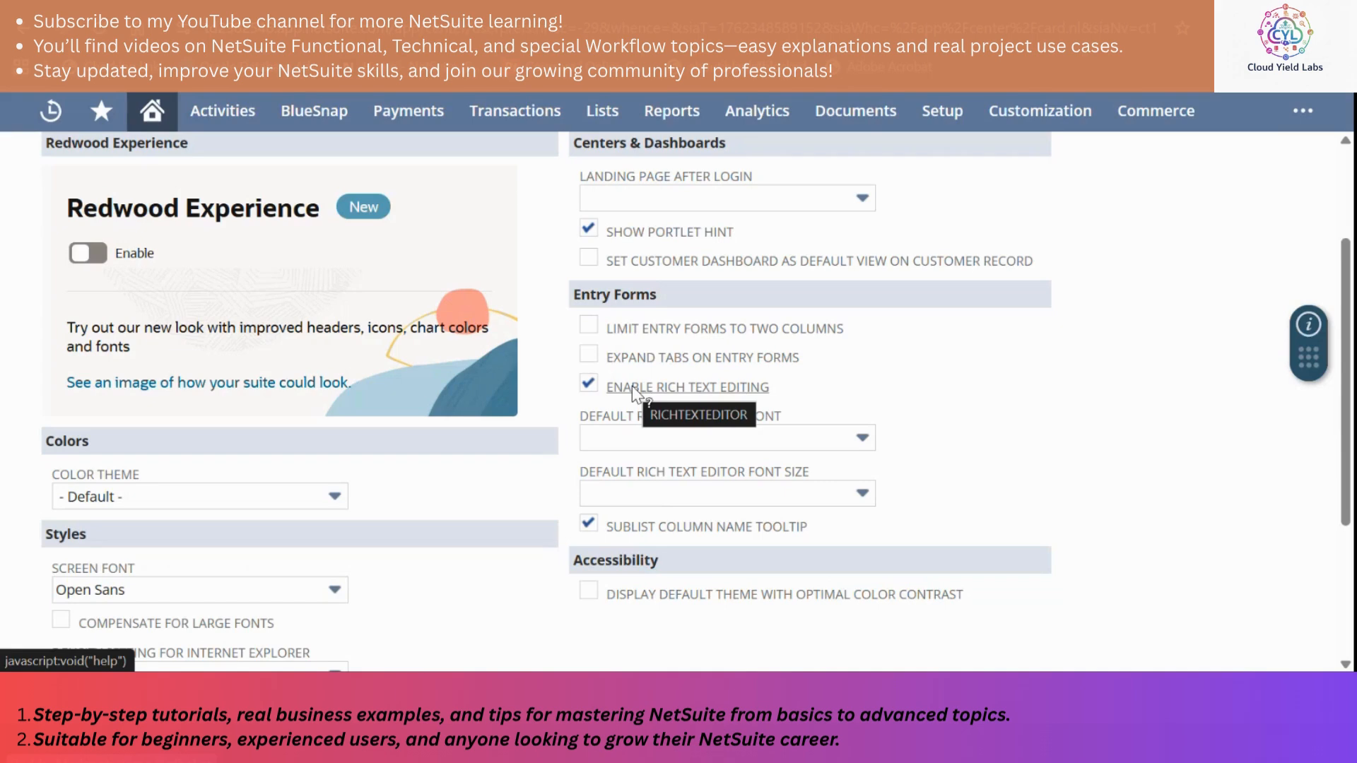
{"action": "scroll", "coordinate": [632, 386], "scroll_direction": "down", "scroll_amount": 1}
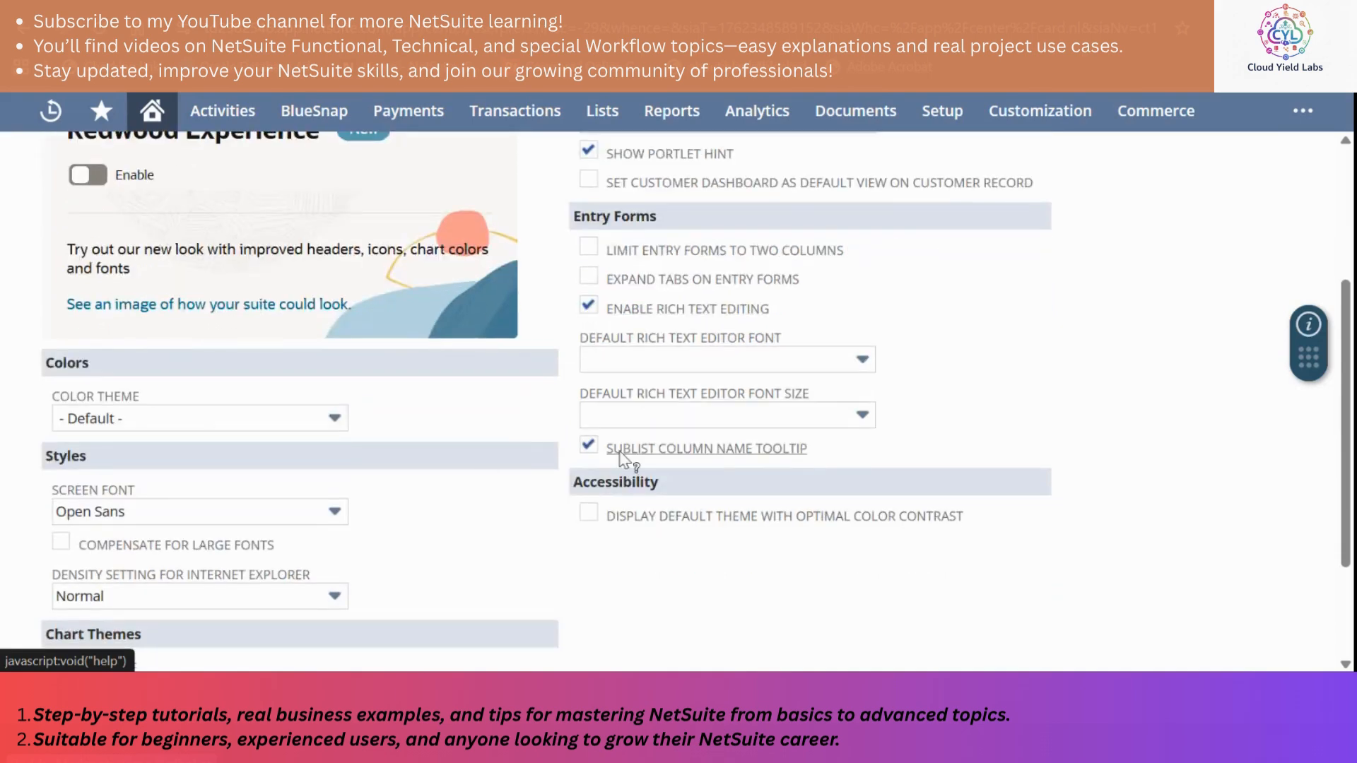
{"action": "scroll", "coordinate": [441, 526], "scroll_direction": "down", "scroll_amount": 2}
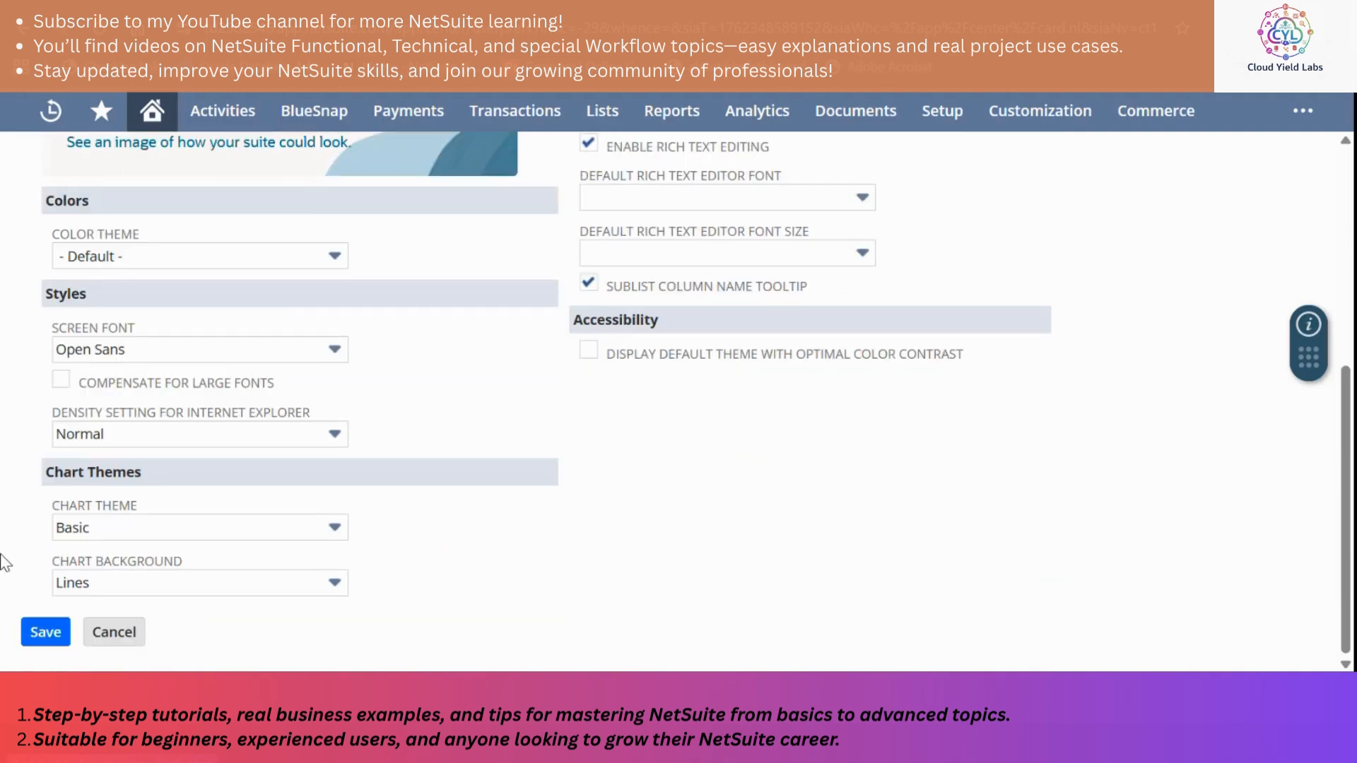
Review the Transactions preferences for basic options, warnings and printing.
{"action": "scroll", "coordinate": [87, 383], "scroll_direction": "up", "scroll_amount": 5}
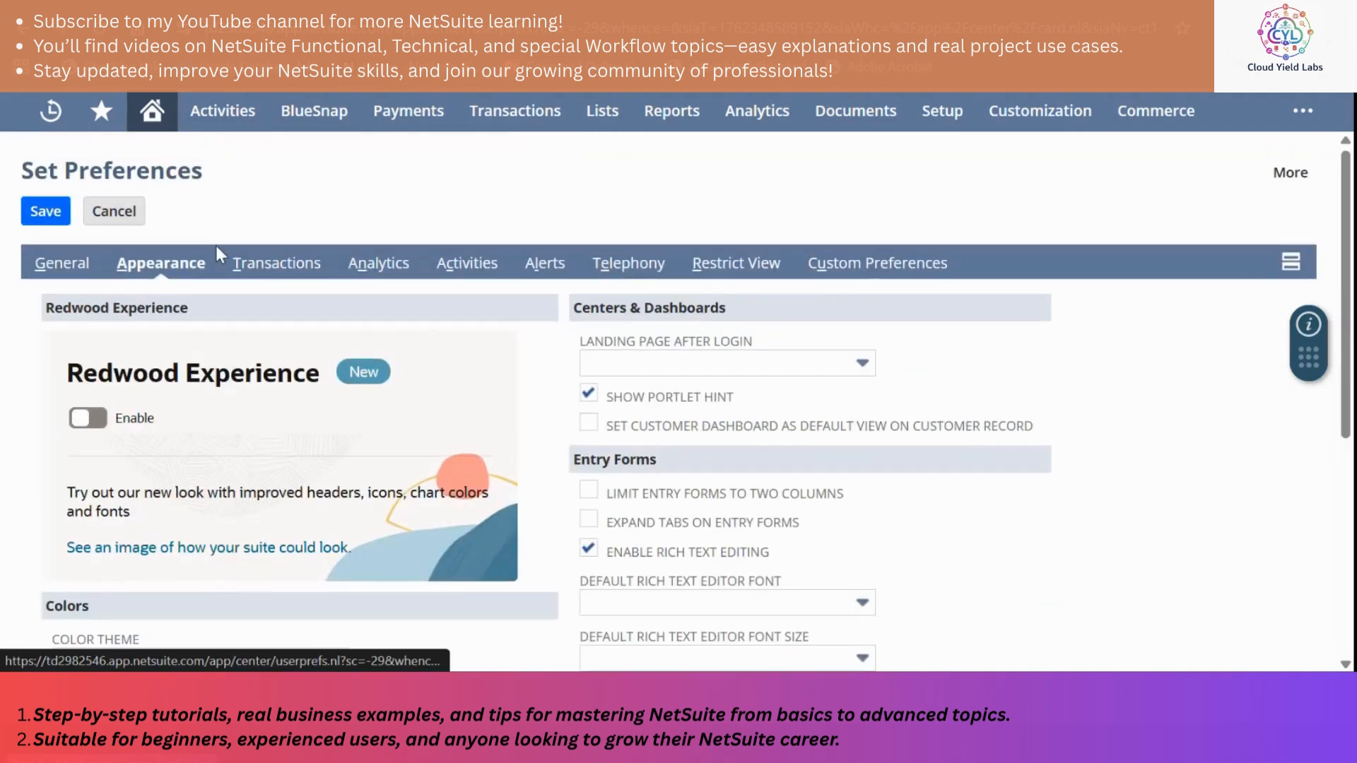
{"action": "left_click", "coordinate": [273, 263]}
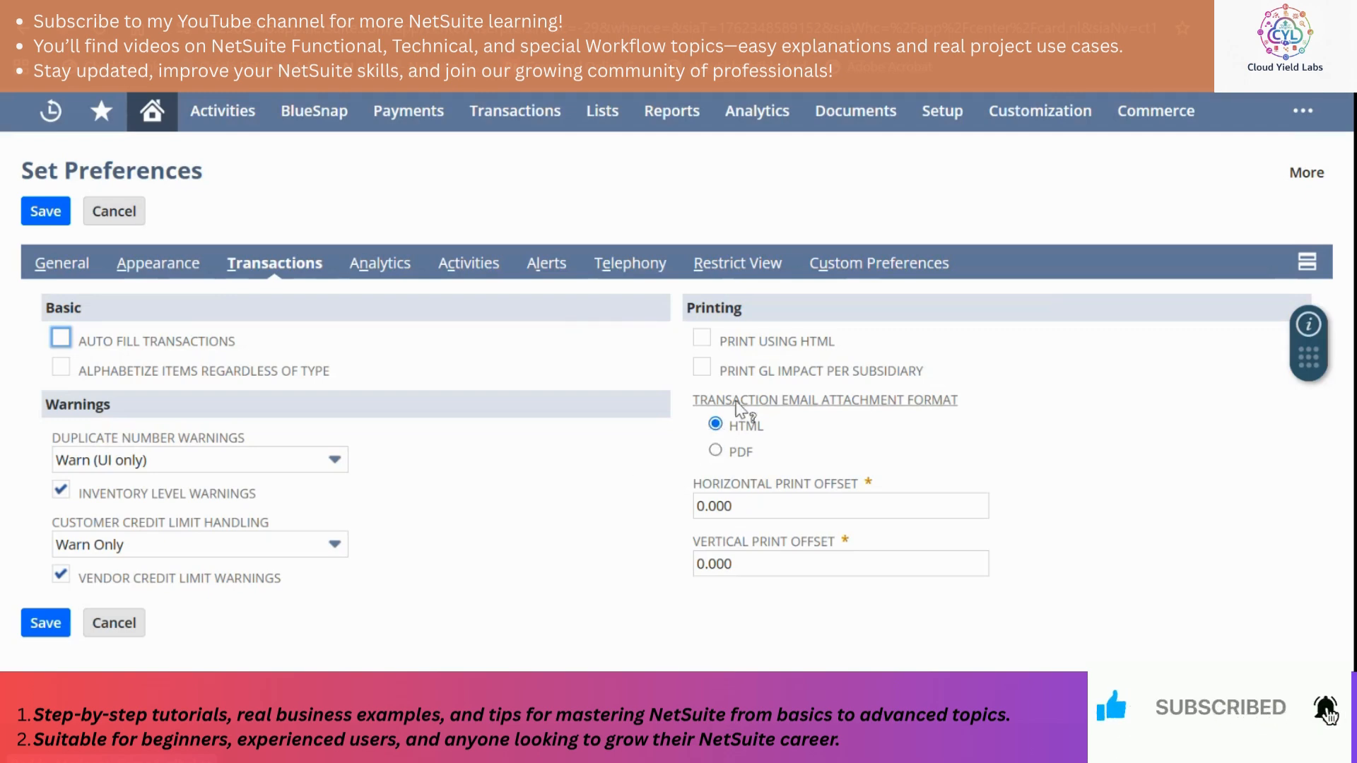
{"action": "left_click", "coordinate": [549, 528]}
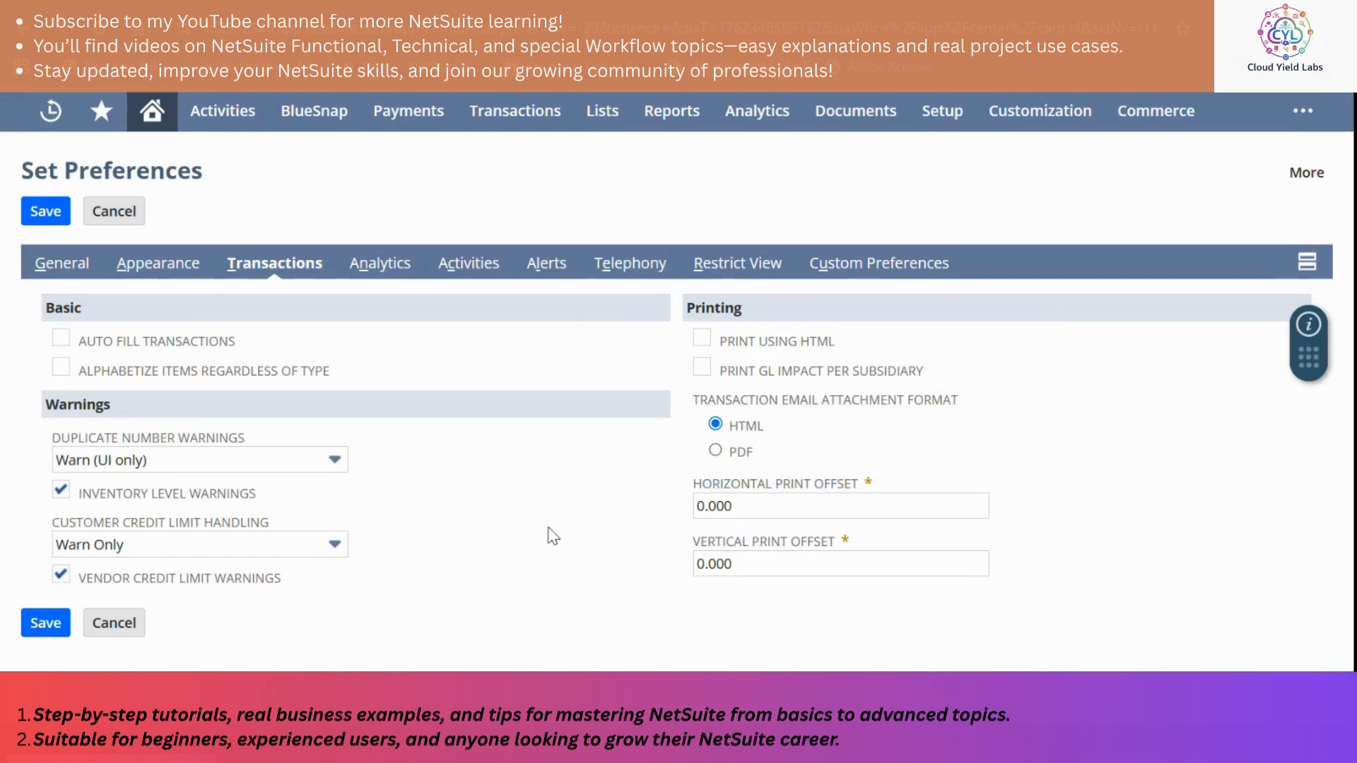
Read the field help for the Report by Period preference under Analytics and close it.
{"action": "left_click", "coordinate": [383, 271]}
{"action": "scroll", "coordinate": [421, 393], "scroll_direction": "down", "scroll_amount": 1}
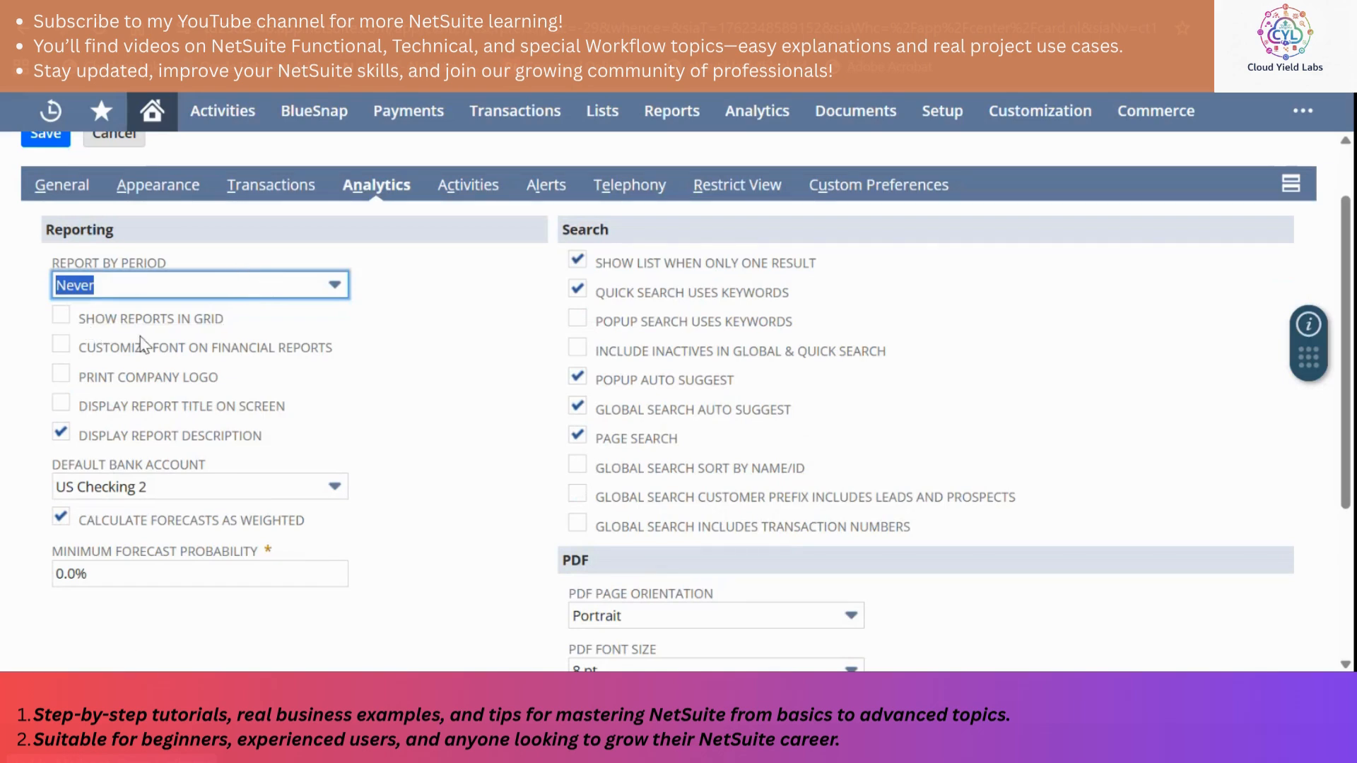
{"action": "left_click", "coordinate": [152, 267]}
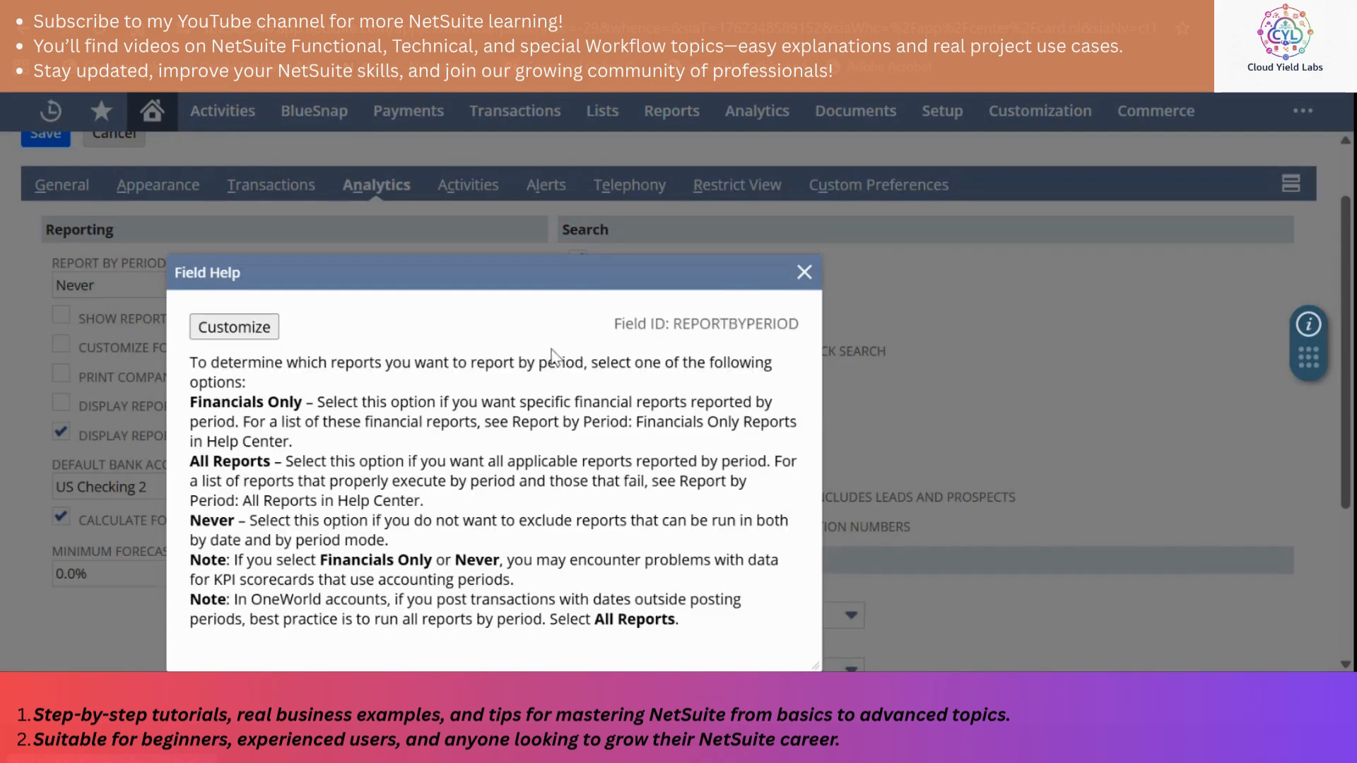
{"action": "scroll", "coordinate": [601, 350], "scroll_direction": "down", "scroll_amount": 1}
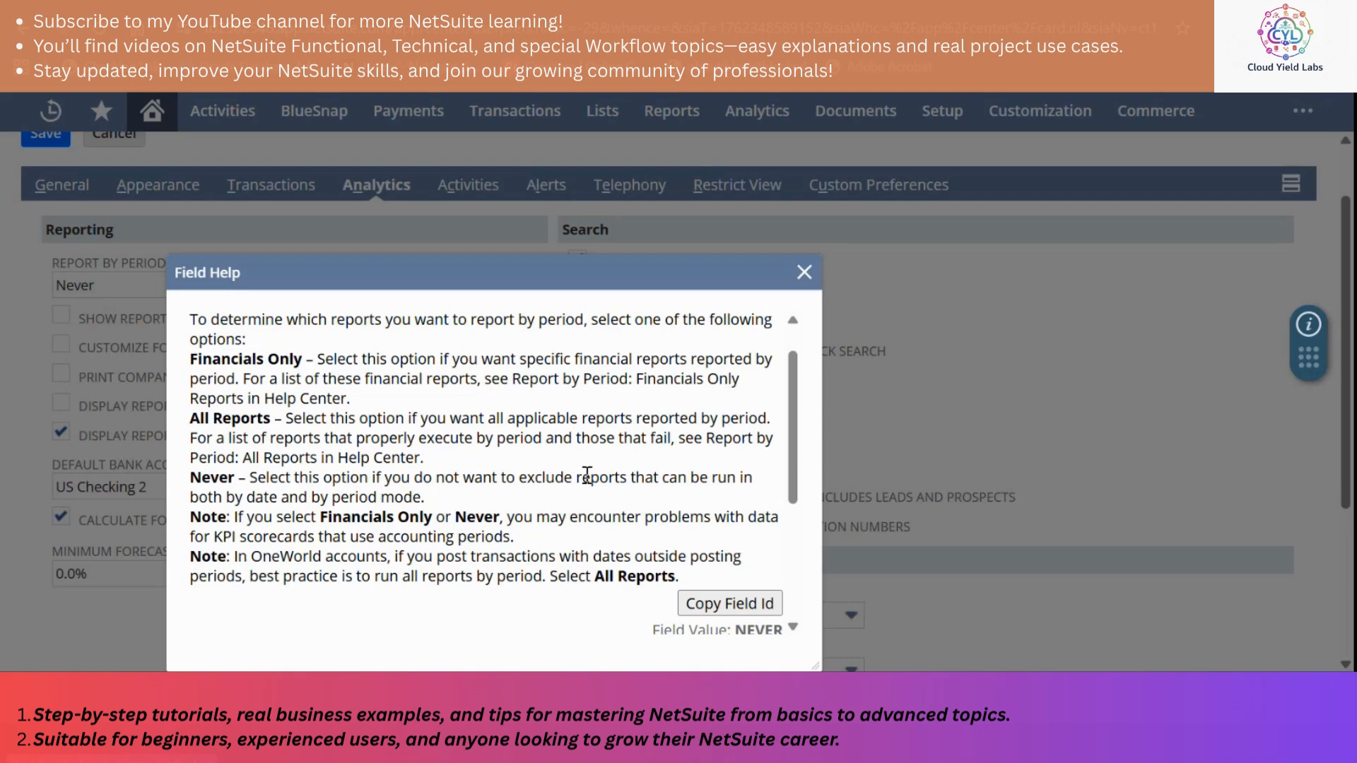
{"action": "scroll", "coordinate": [587, 476], "scroll_direction": "down", "scroll_amount": 2}
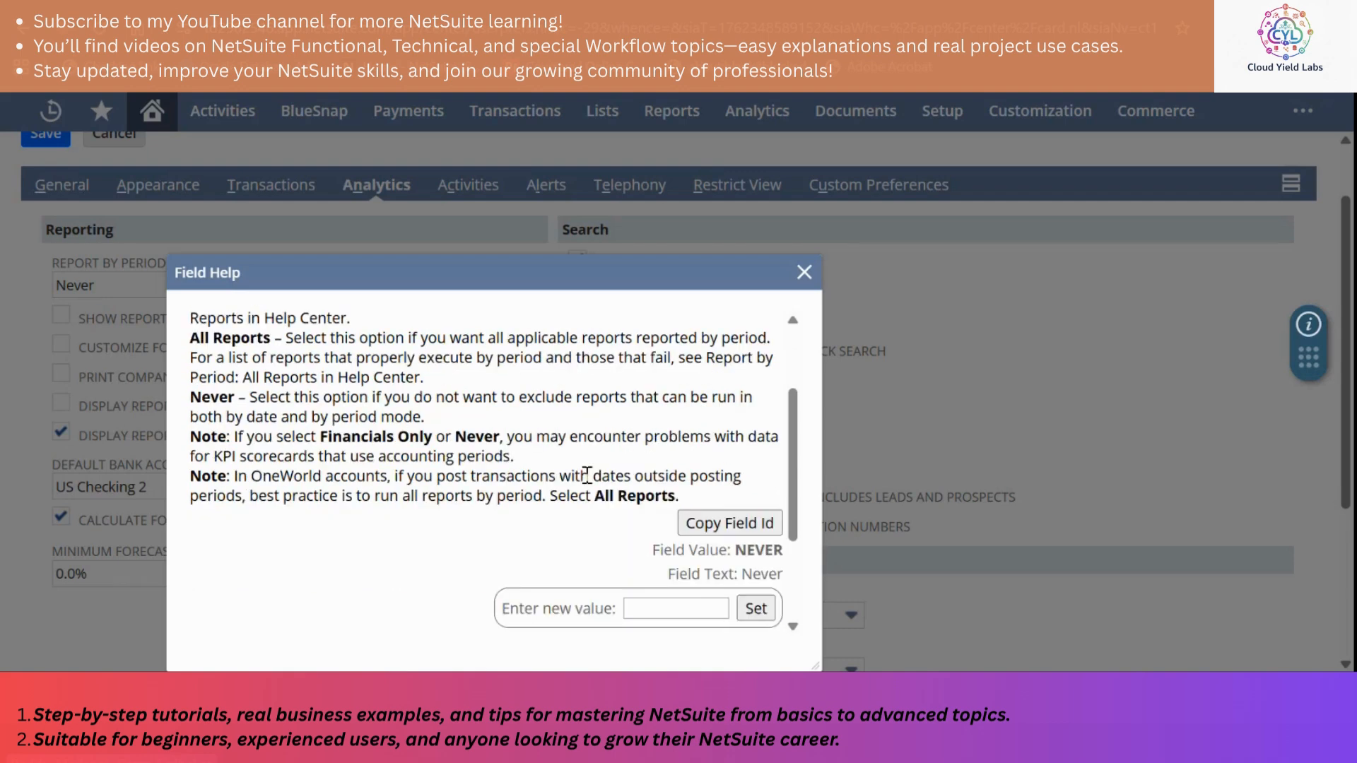
{"action": "left_click", "coordinate": [804, 277]}
Review the remaining Analytics preferences for reporting, search, PDF, export, and KPI and snapshot.
{"action": "scroll", "coordinate": [384, 367], "scroll_direction": "down", "scroll_amount": 4}
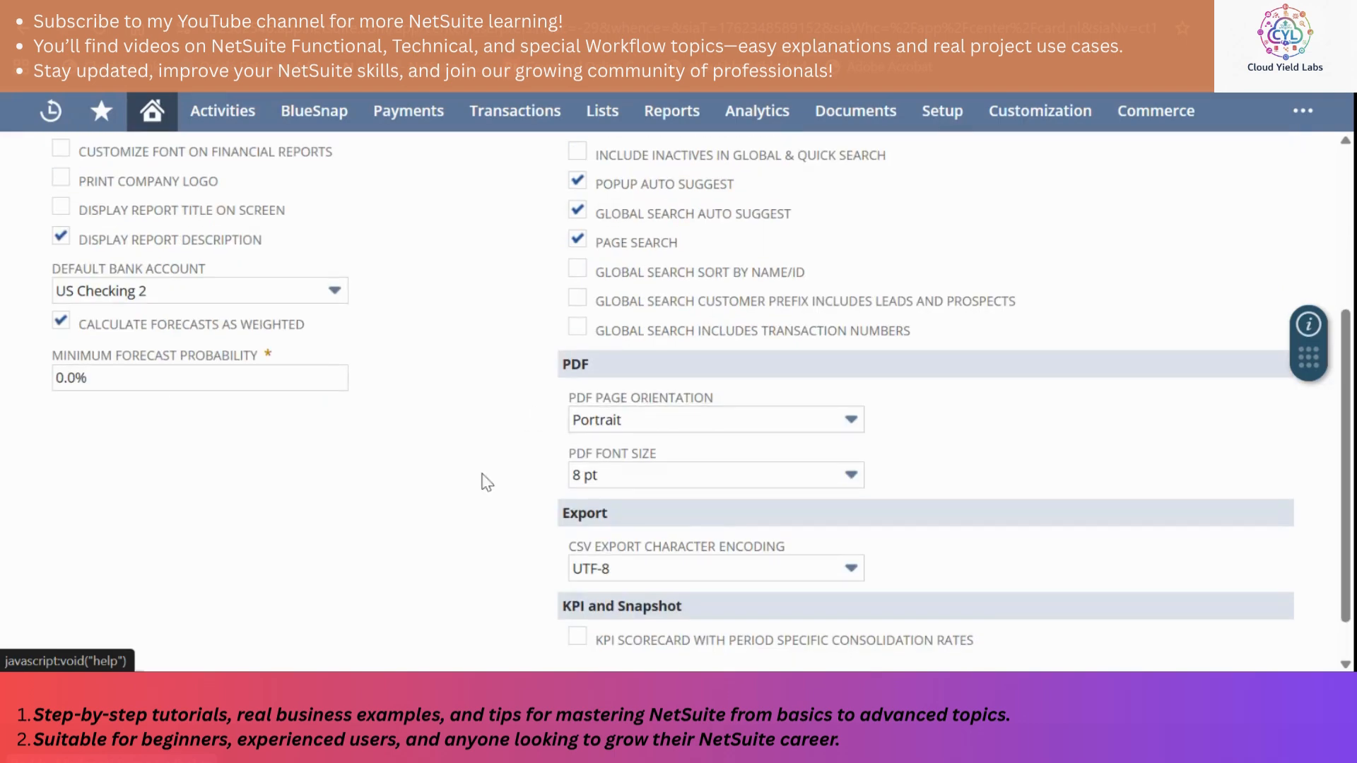
{"action": "scroll", "coordinate": [488, 473], "scroll_direction": "down", "scroll_amount": 1}
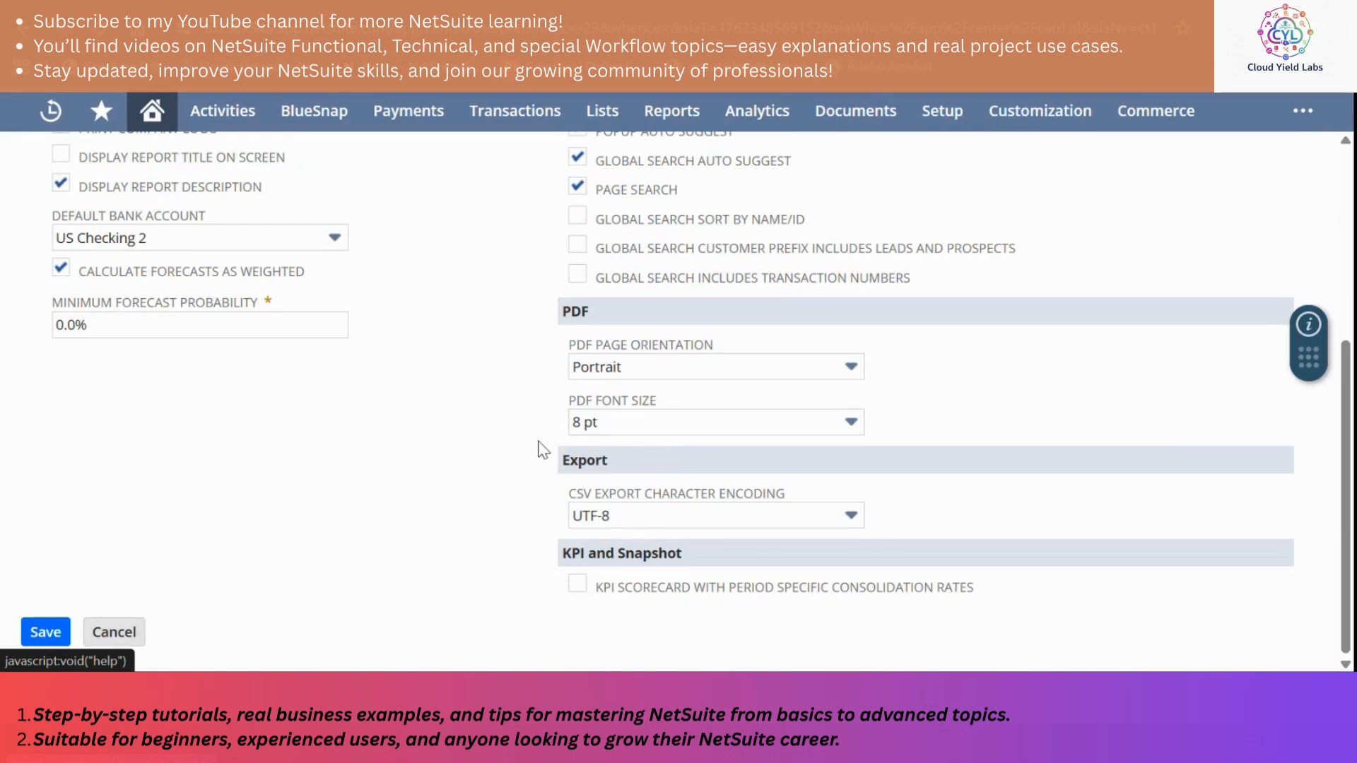
{"action": "scroll", "coordinate": [408, 448], "scroll_direction": "up", "scroll_amount": 5}
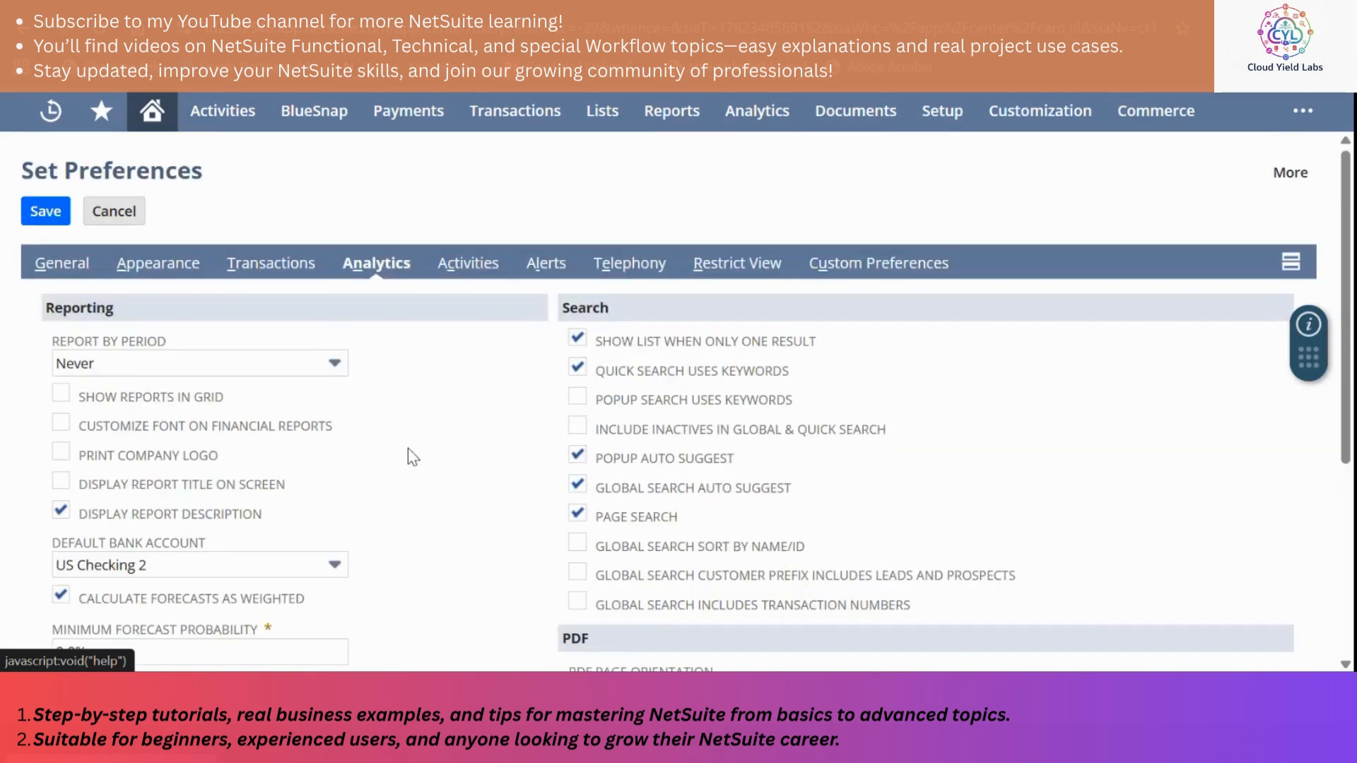
Review the Activities preferences for calendar, tasks and phone calls, and the alert email preferences.
{"action": "left_click", "coordinate": [478, 270]}
{"action": "scroll", "coordinate": [424, 408], "scroll_direction": "down", "scroll_amount": 1}
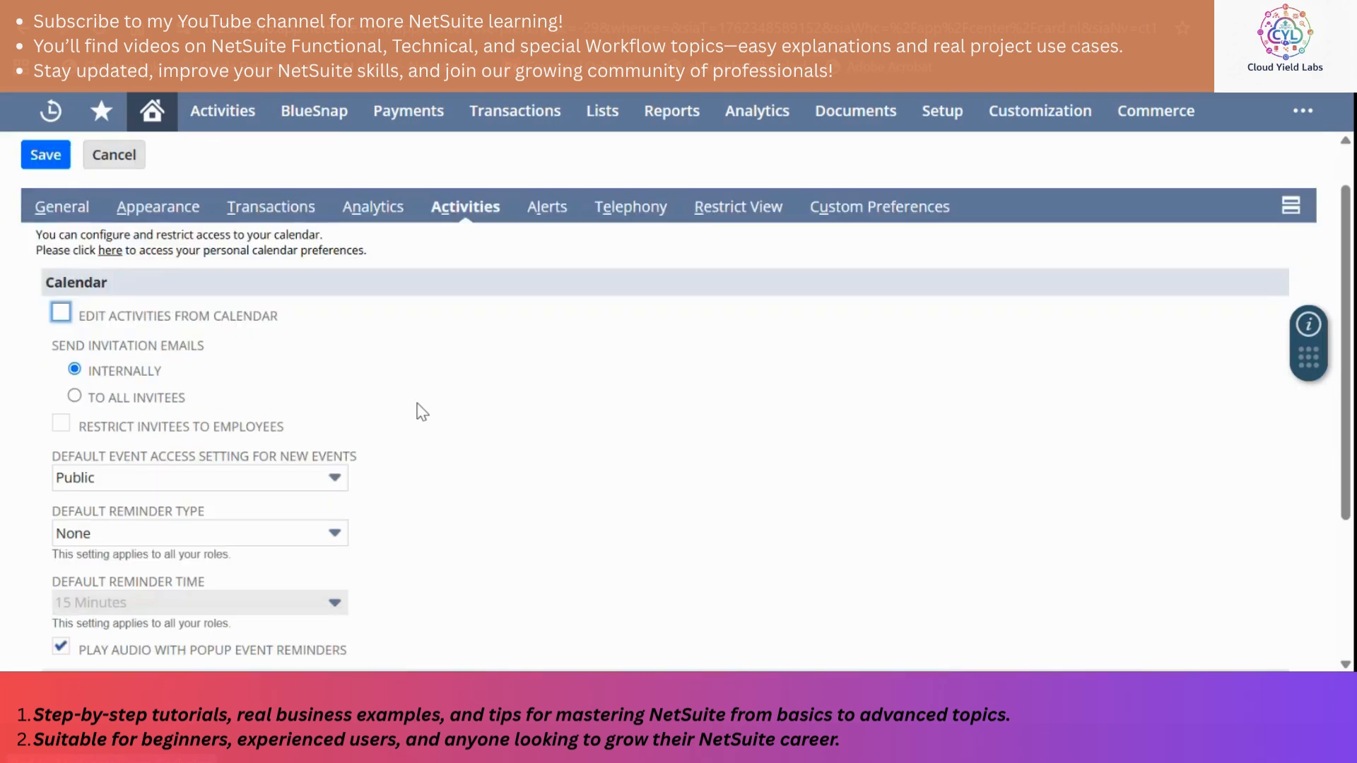
{"action": "scroll", "coordinate": [379, 359], "scroll_direction": "down", "scroll_amount": 1}
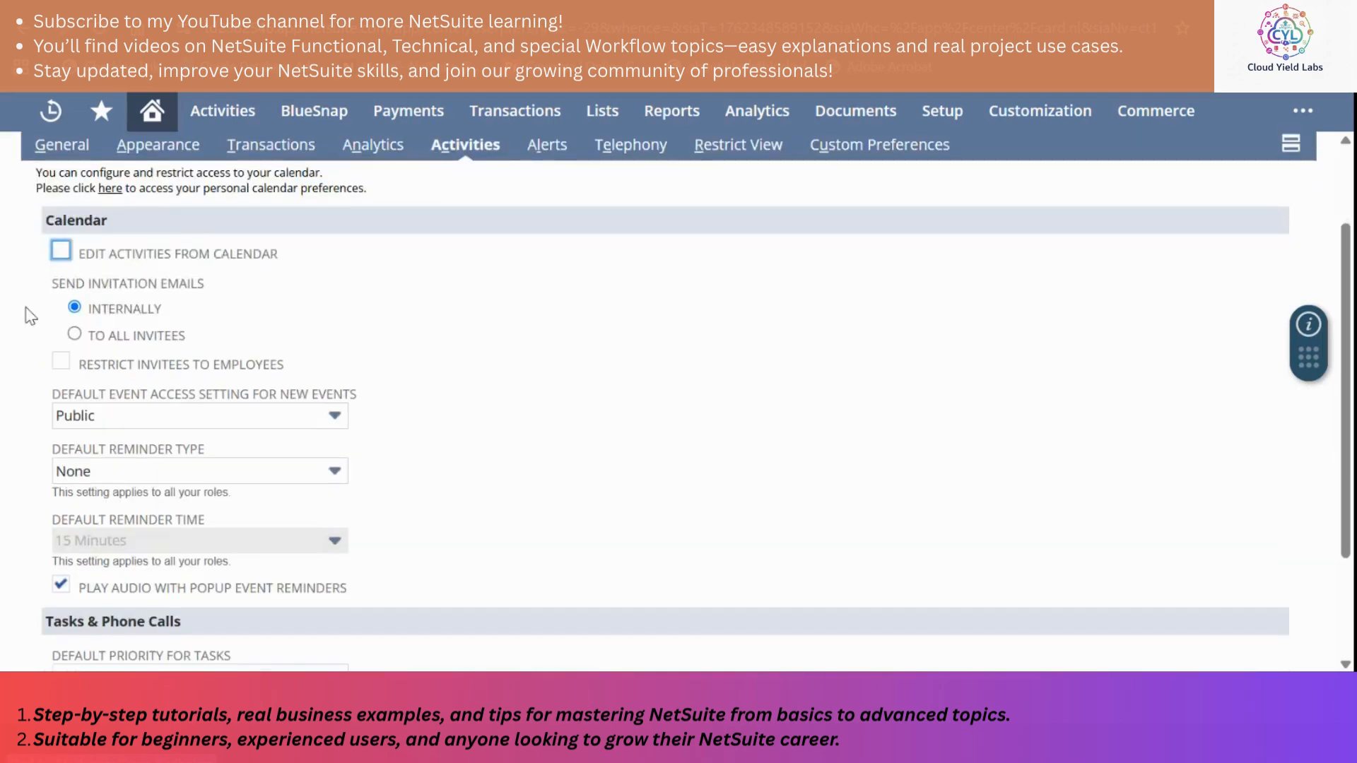
{"action": "scroll", "coordinate": [15, 303], "scroll_direction": "down", "scroll_amount": 1}
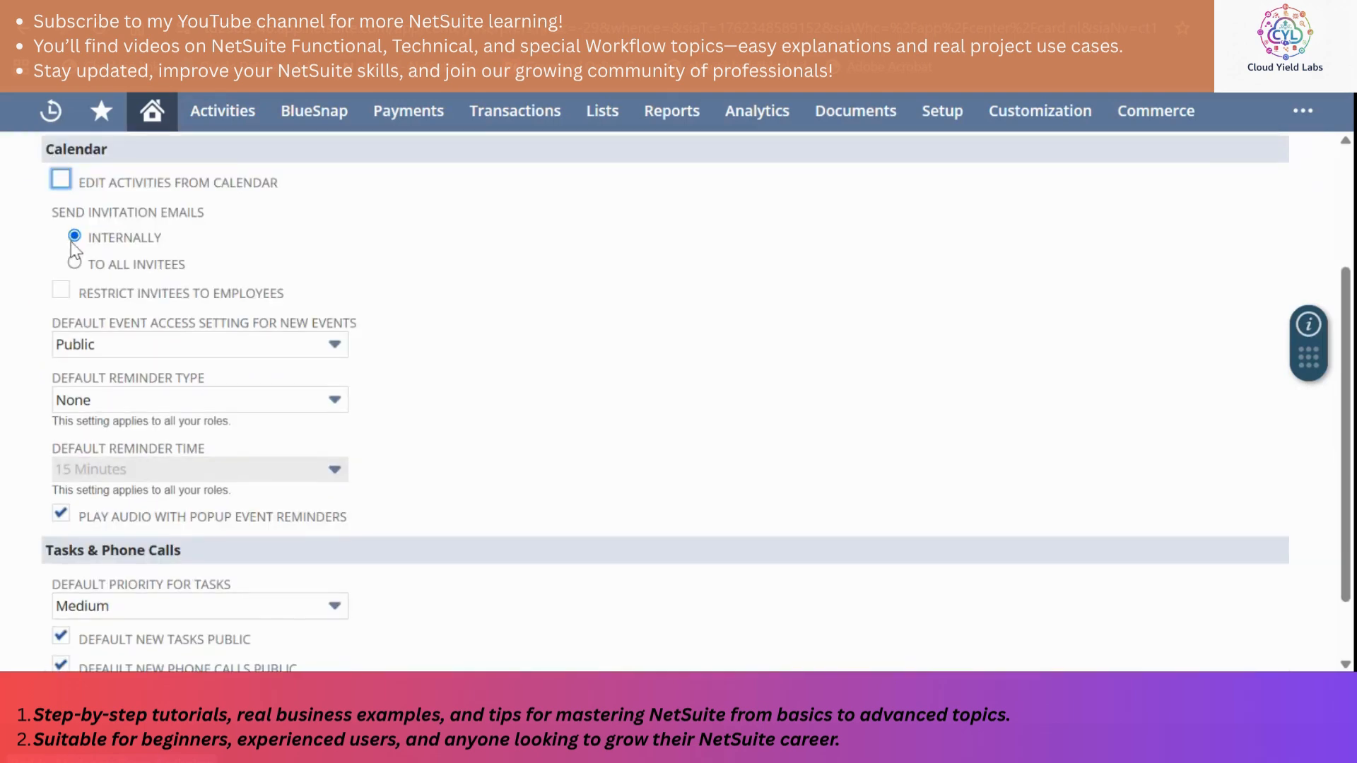
{"action": "scroll", "coordinate": [73, 251], "scroll_direction": "down", "scroll_amount": 1}
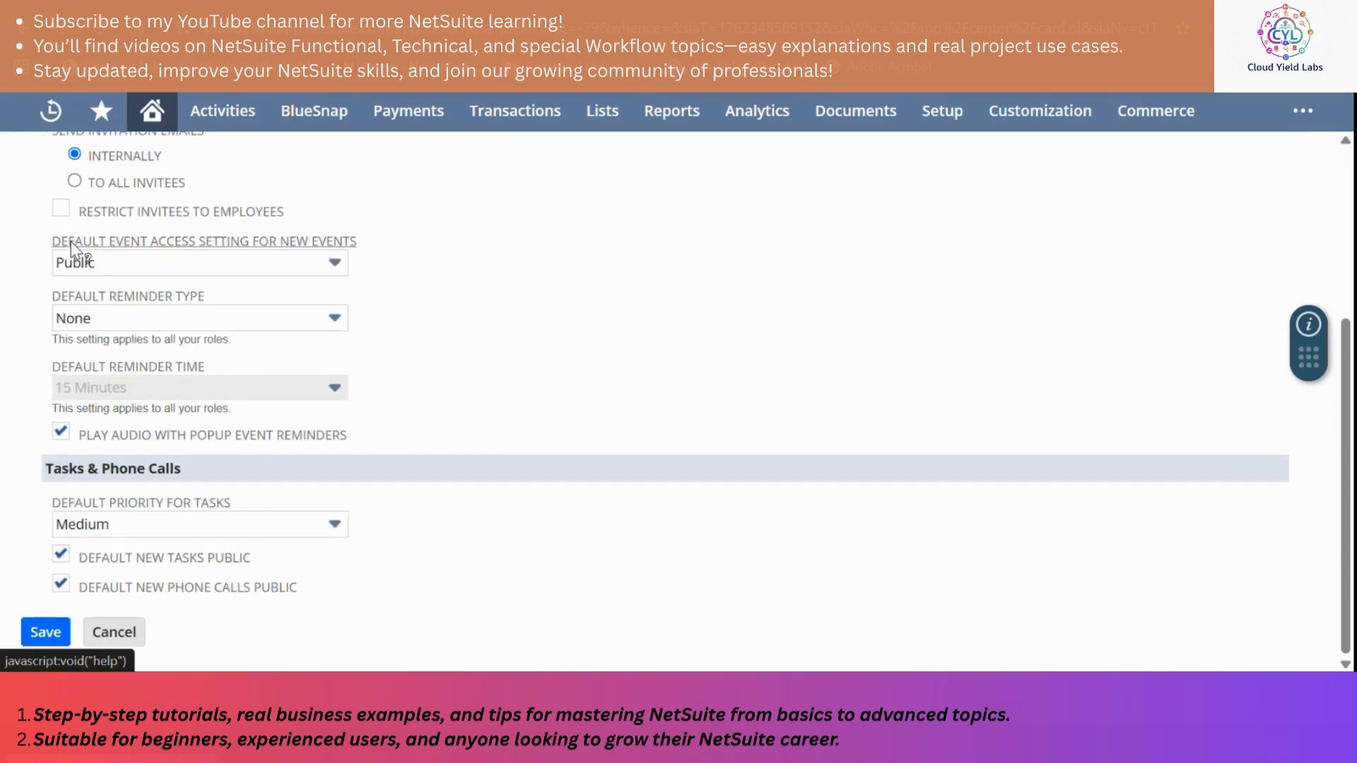
{"action": "scroll", "coordinate": [540, 301], "scroll_direction": "up", "scroll_amount": 3}
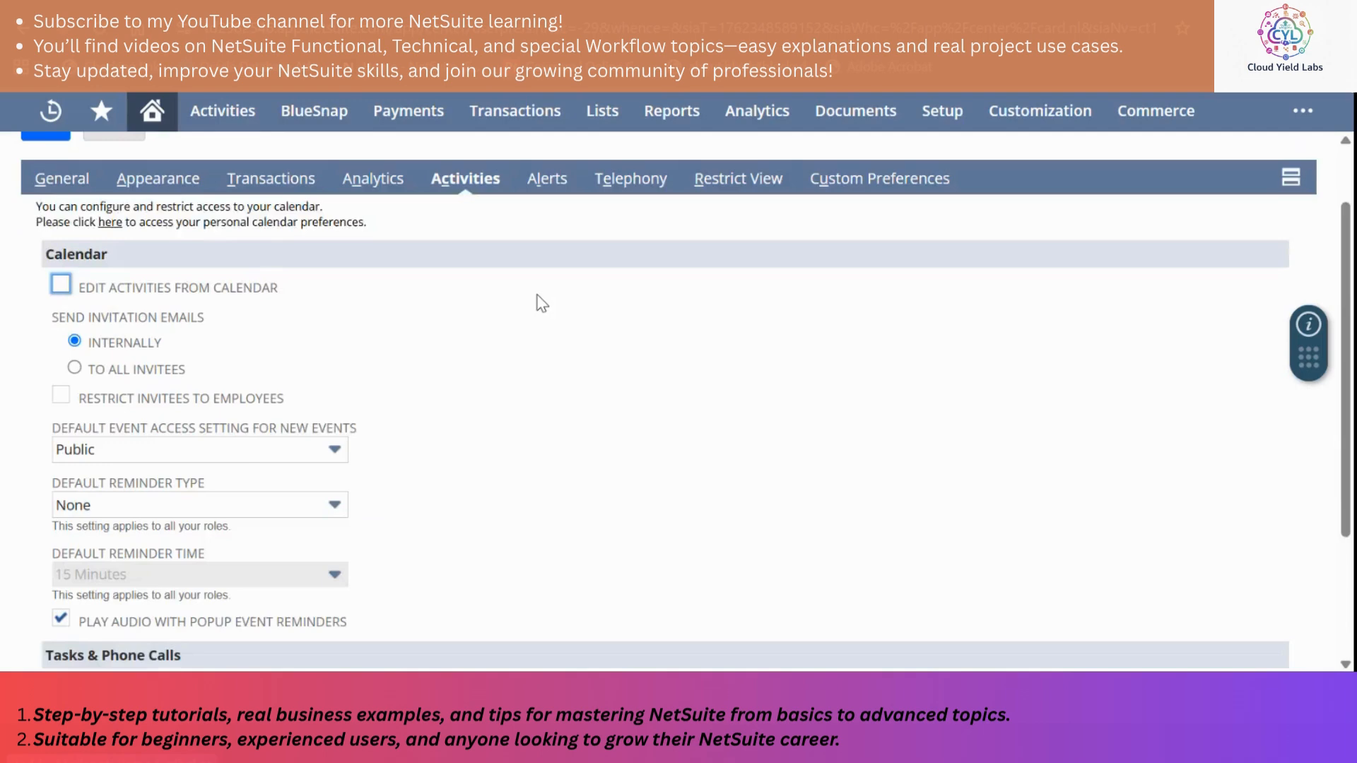
{"action": "left_click", "coordinate": [552, 219]}
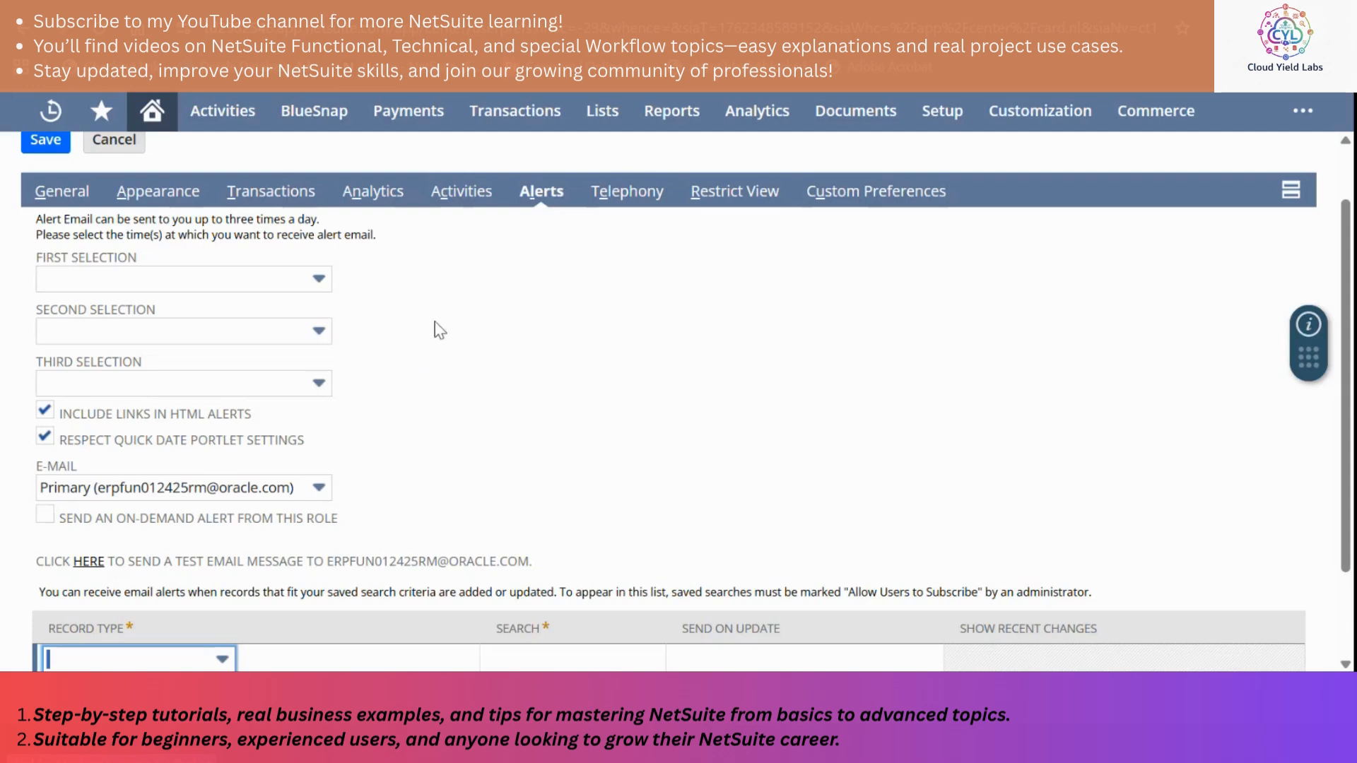
Read the field help for the Telephony Option preference and close it.
{"action": "left_click", "coordinate": [624, 193]}
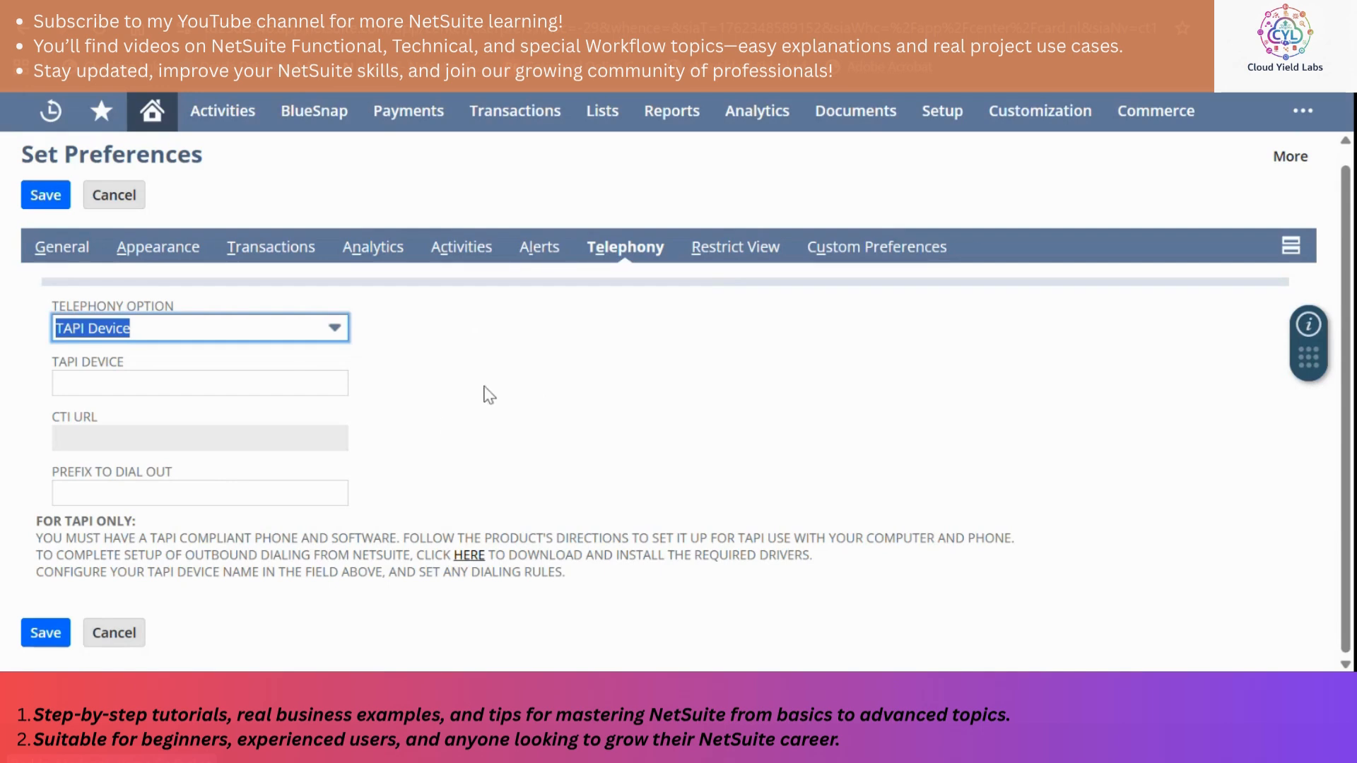
{"action": "left_click", "coordinate": [123, 310]}
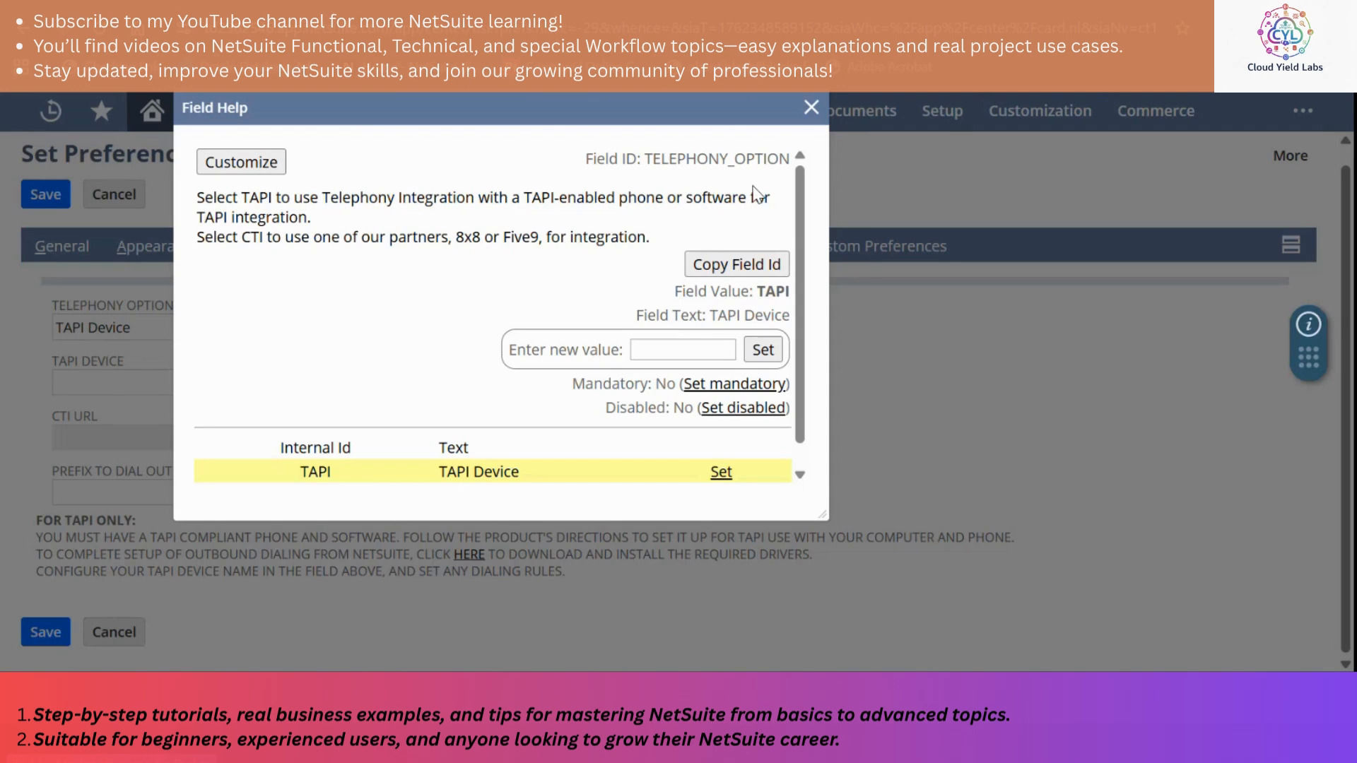
{"action": "left_click", "coordinate": [809, 110]}
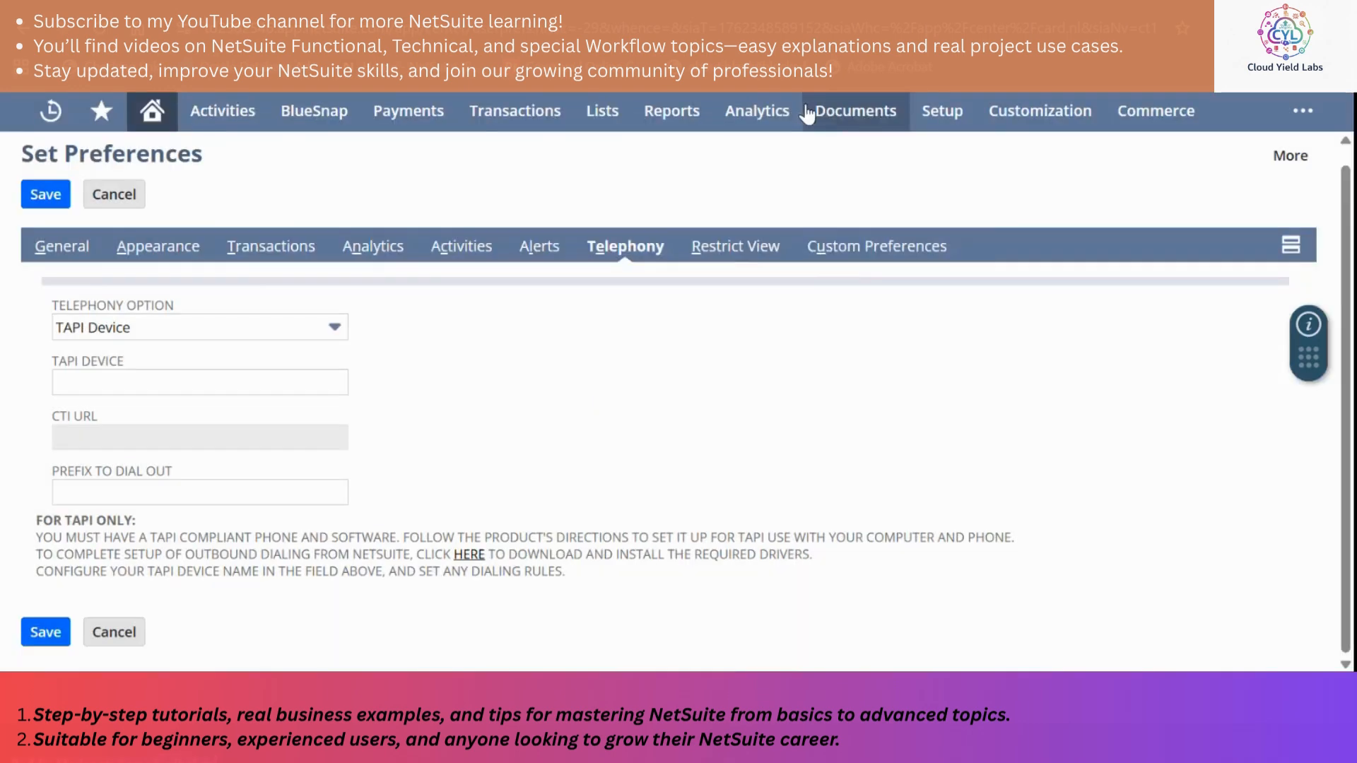
Review the Restrict View settings for subsidiary, department, warehouse and class, and the Custom Preferences.
{"action": "left_click", "coordinate": [734, 261]}
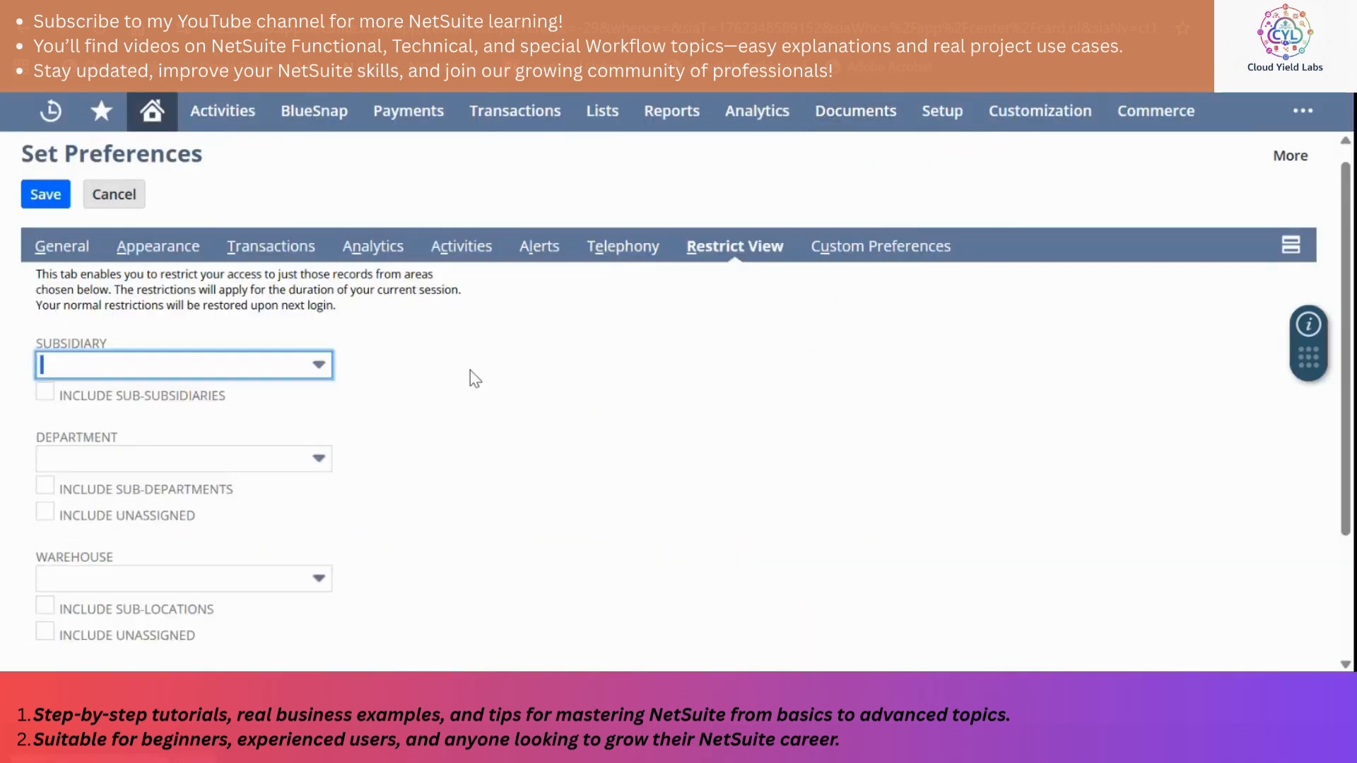
{"action": "scroll", "coordinate": [469, 370], "scroll_direction": "down", "scroll_amount": 2}
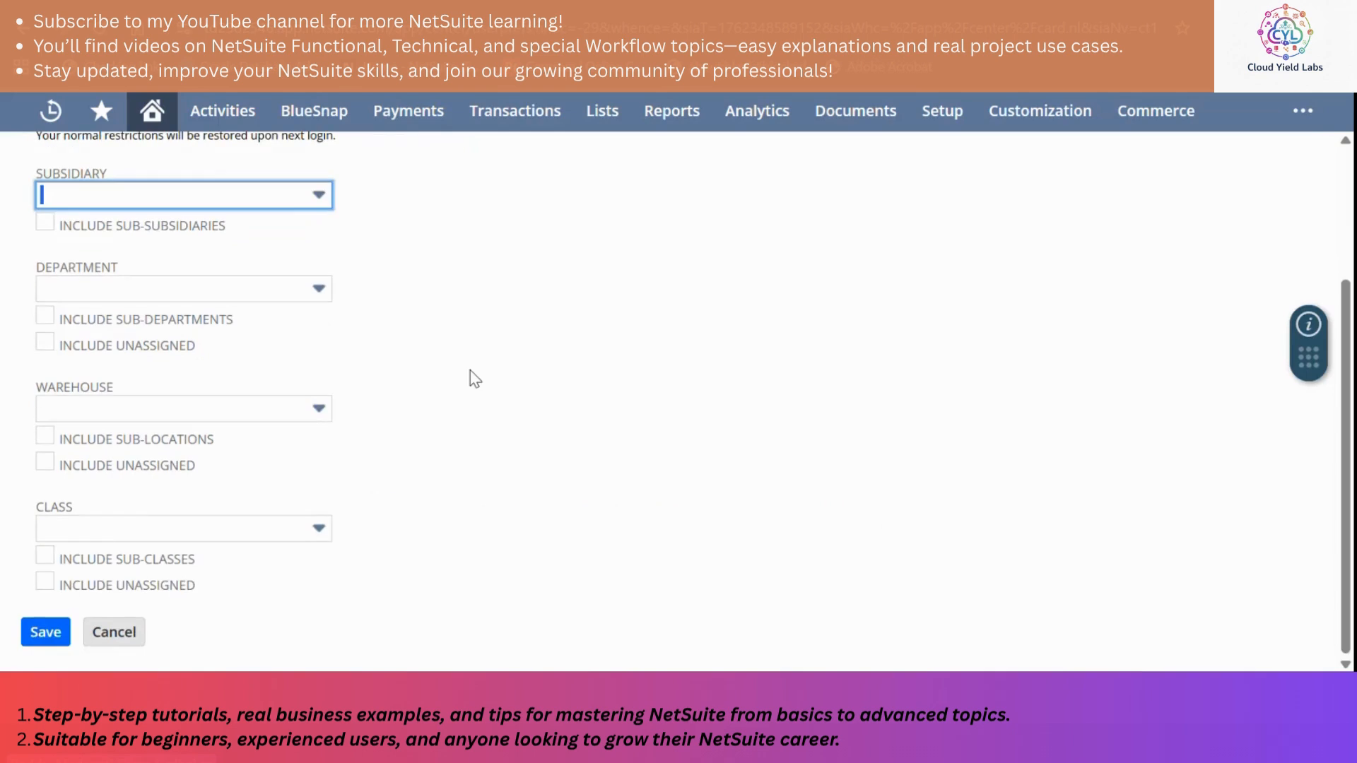
{"action": "scroll", "coordinate": [469, 370], "scroll_direction": "up", "scroll_amount": 2}
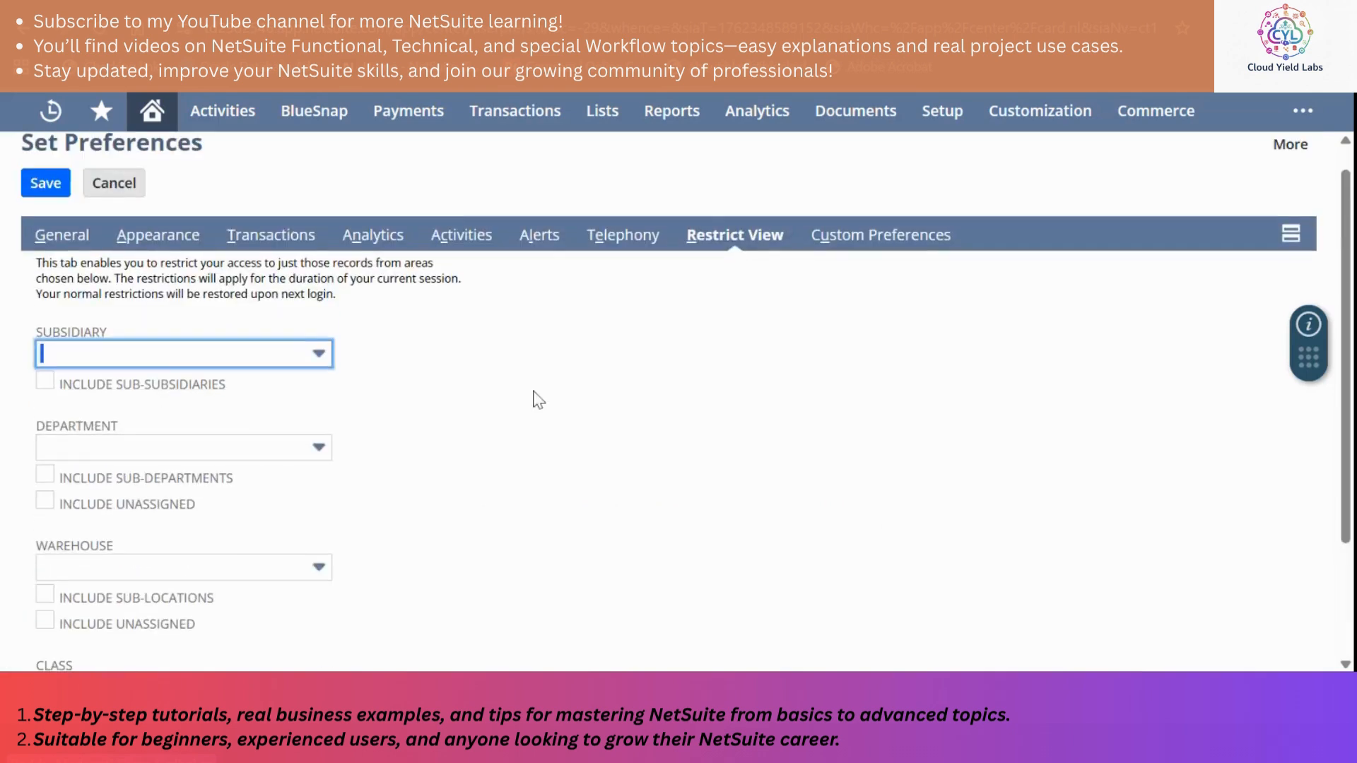
{"action": "left_click", "coordinate": [834, 235]}
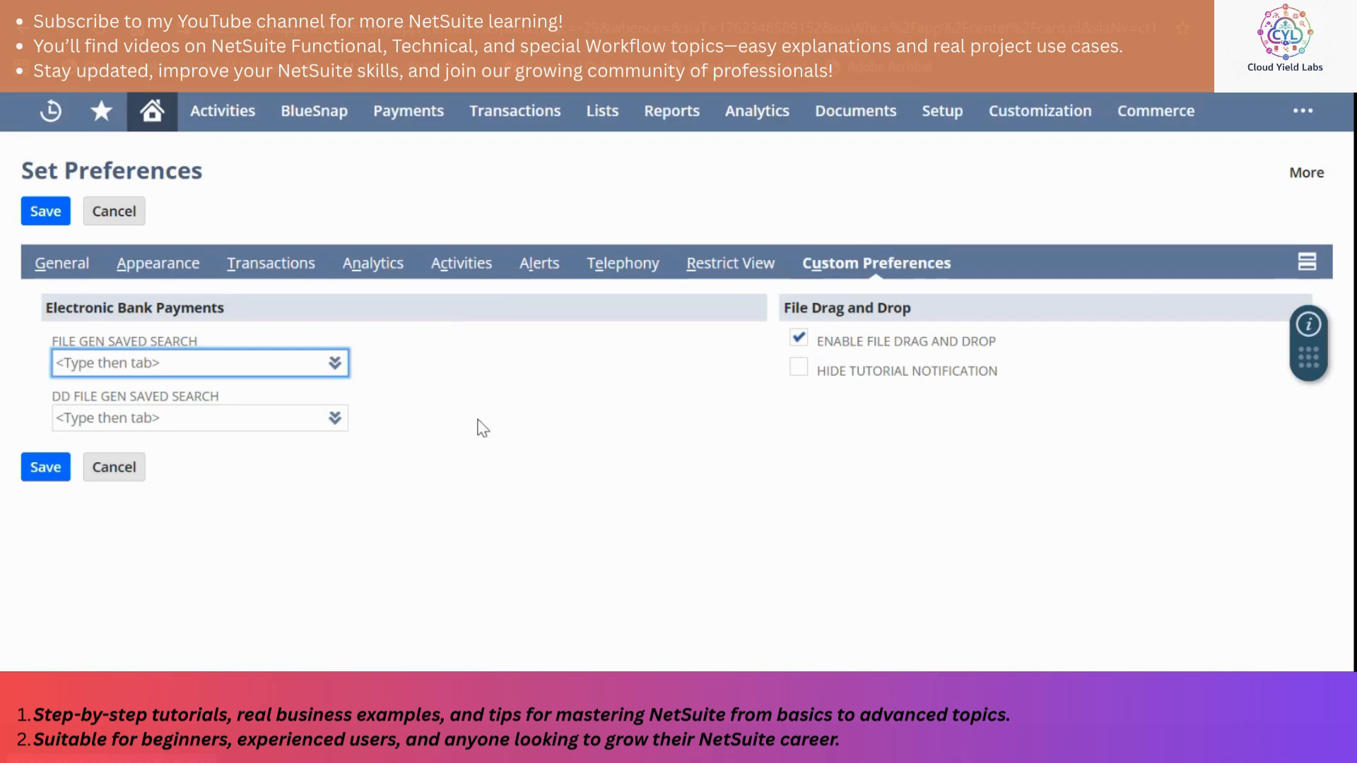
Examine the Activities navigation entries, covering the Scheduling record types and the Setup options including Resources.
{"action": "mouse_move", "coordinate": [216, 119]}
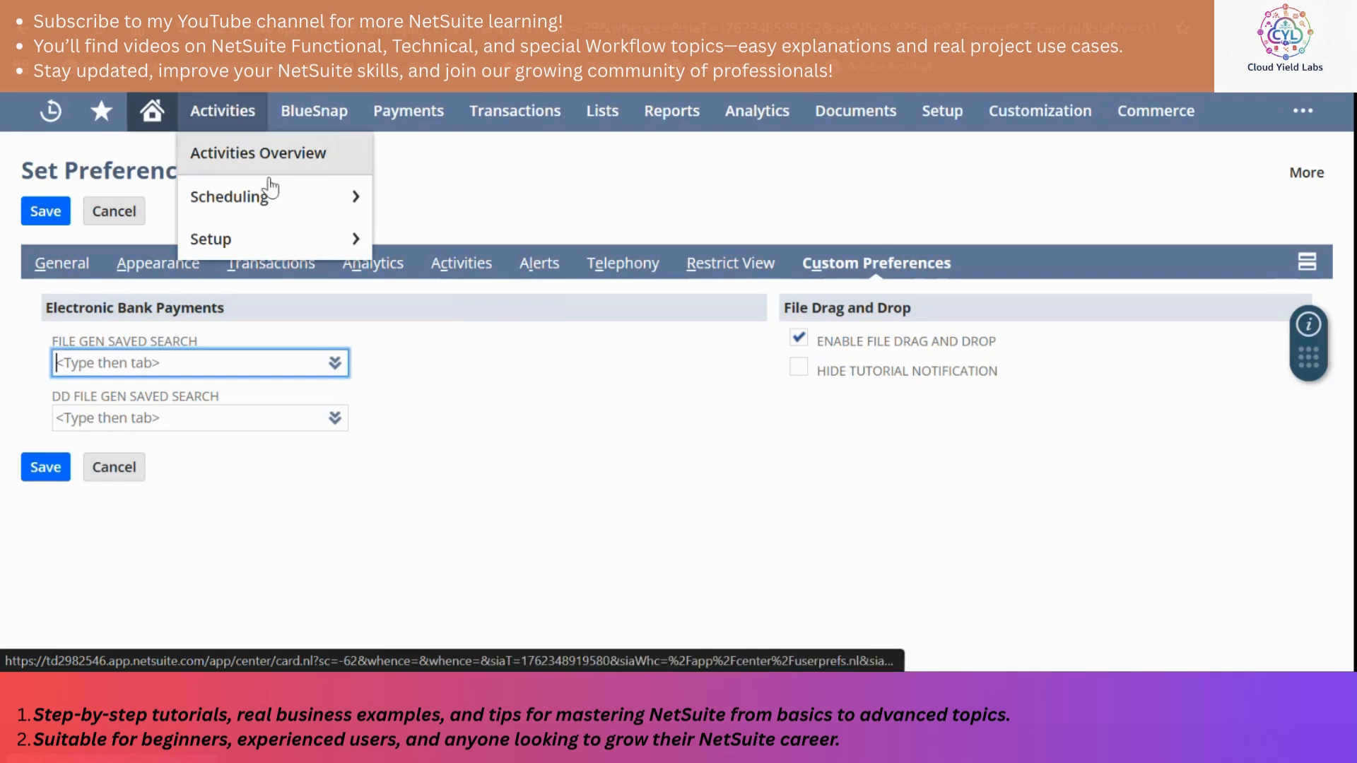
{"action": "mouse_move", "coordinate": [277, 197]}
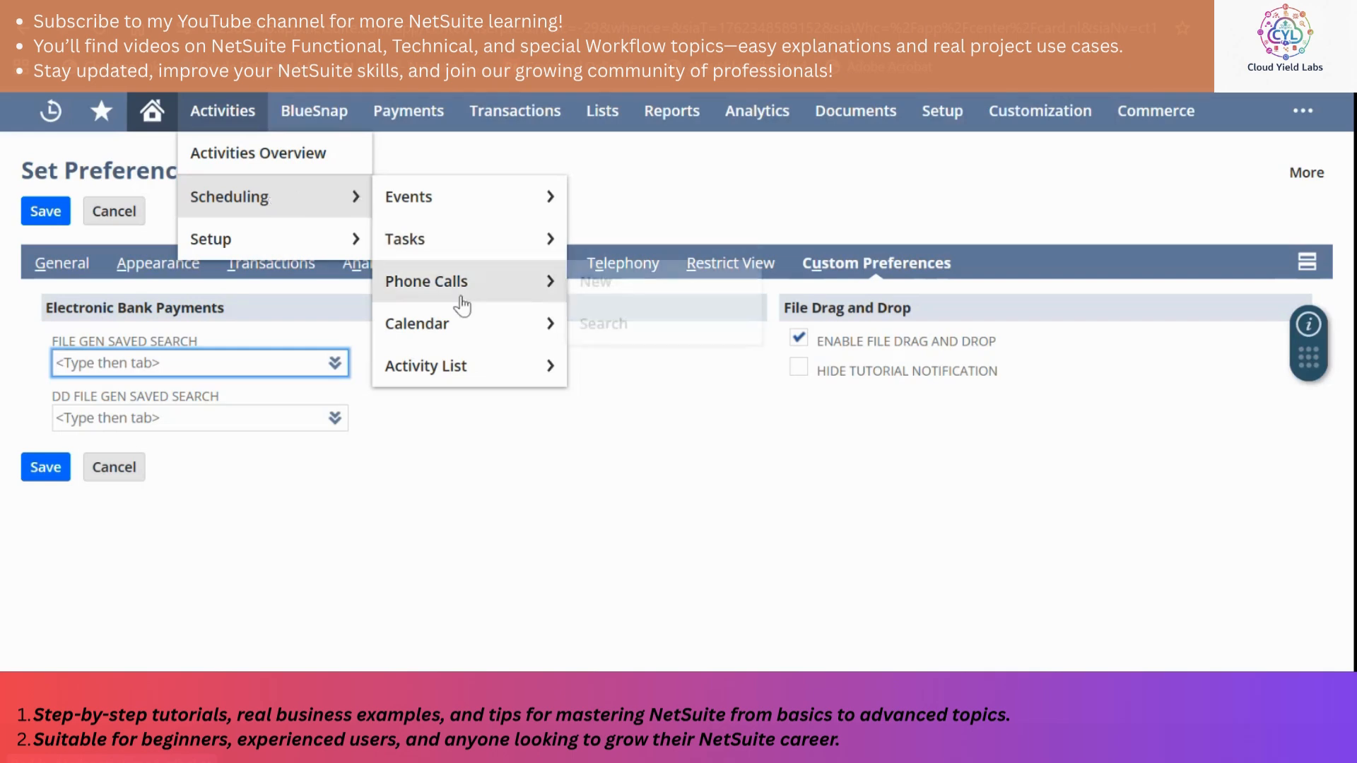
{"action": "mouse_move", "coordinate": [453, 361]}
{"action": "mouse_move", "coordinate": [445, 220]}
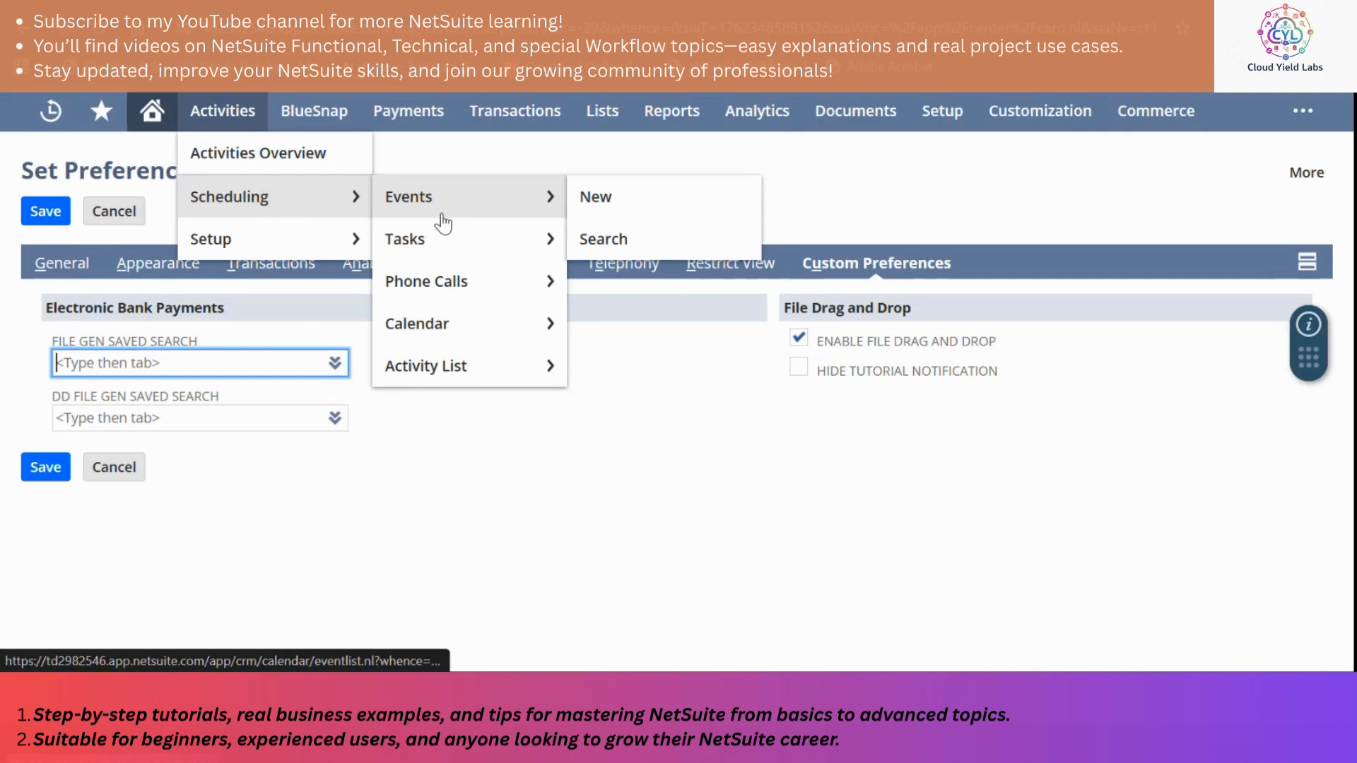
{"action": "mouse_move", "coordinate": [288, 242]}
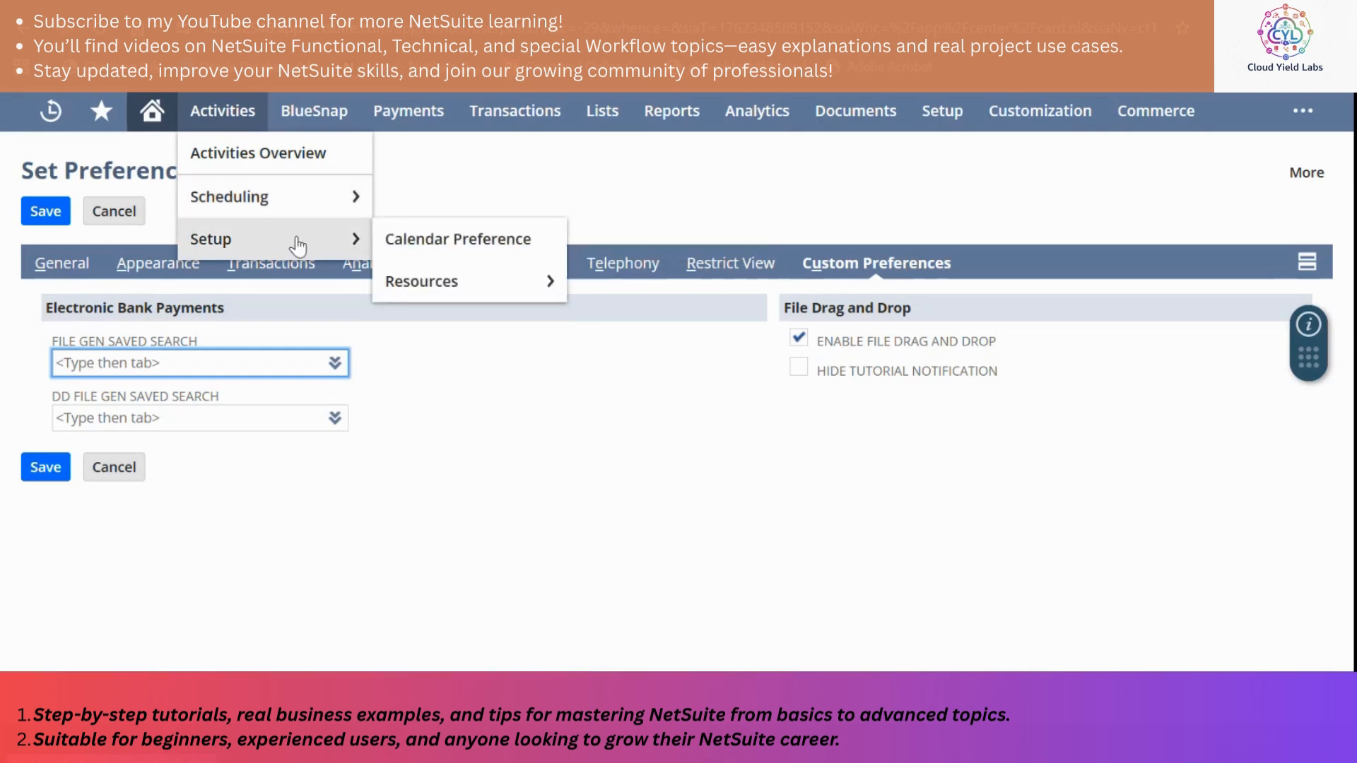
{"action": "mouse_move", "coordinate": [461, 289]}
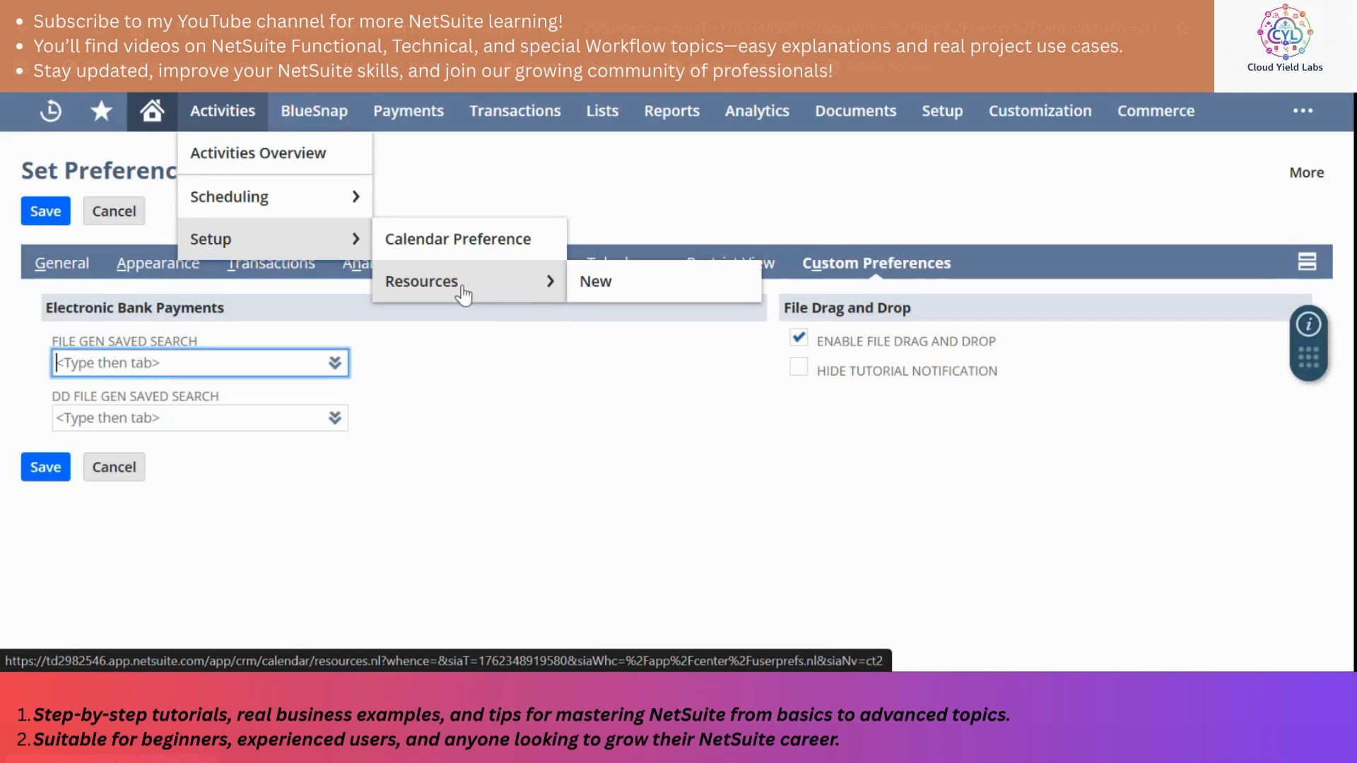
Examine the Payments navigation entries, including Payment Processing and Cheques.
{"action": "mouse_move", "coordinate": [395, 116]}
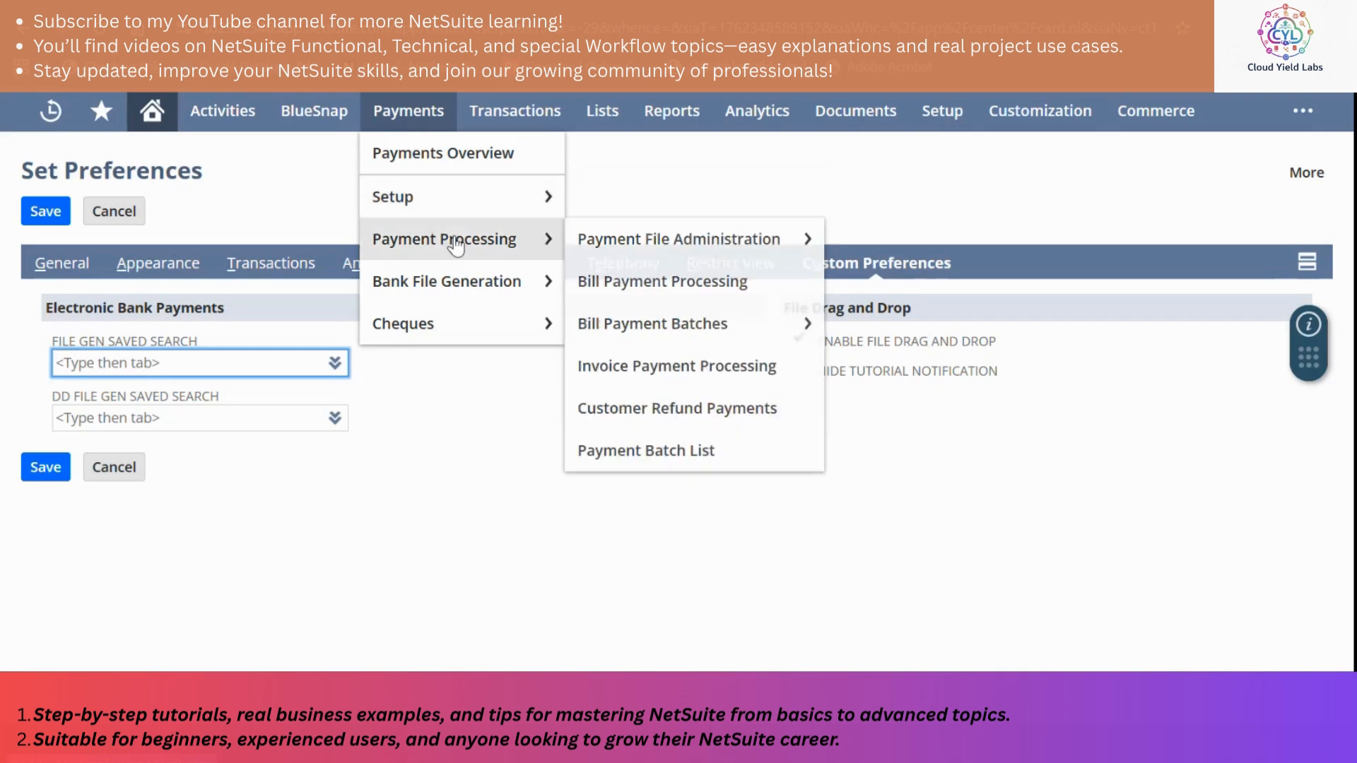
{"action": "mouse_move", "coordinate": [444, 322]}
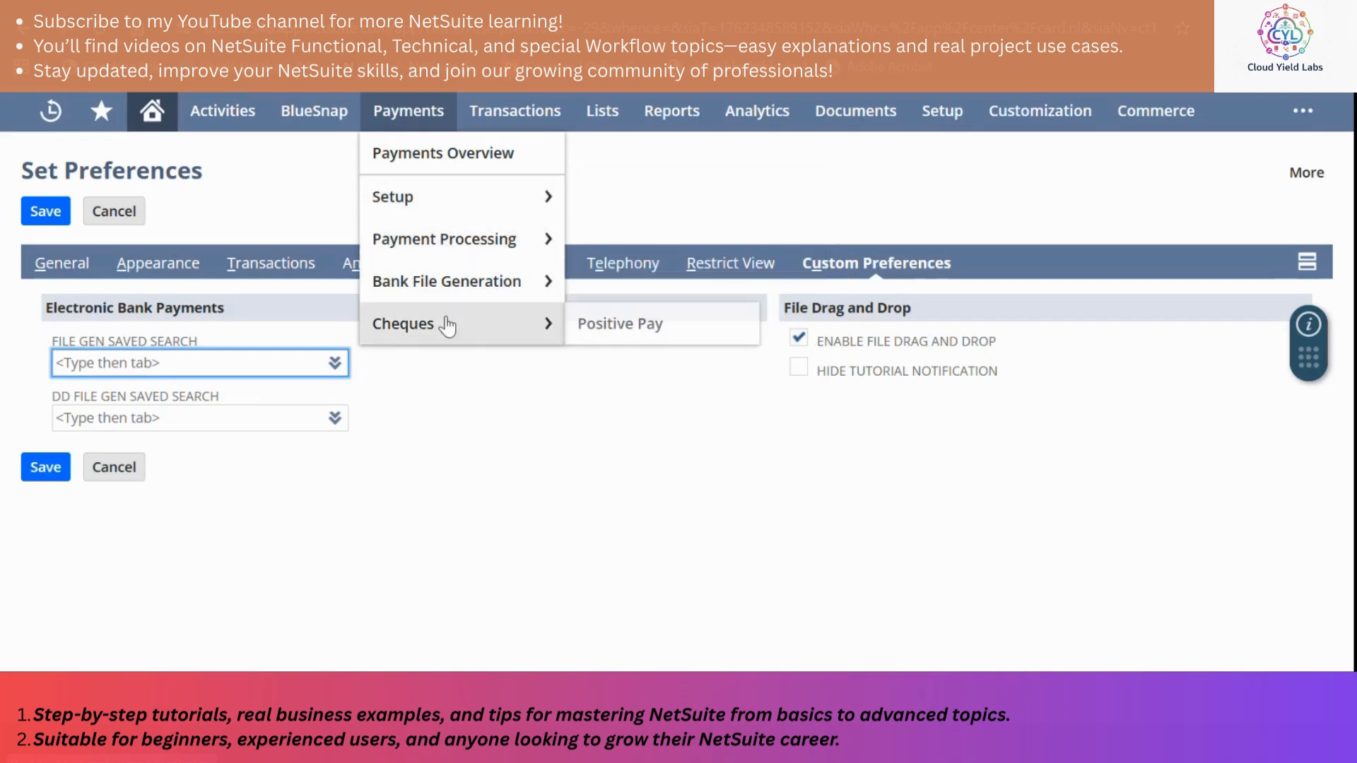
Examine the Transactions navigation entries for Bank, Purchases, Payables, Sales, Billing and Customers.
{"action": "mouse_move", "coordinate": [505, 121]}
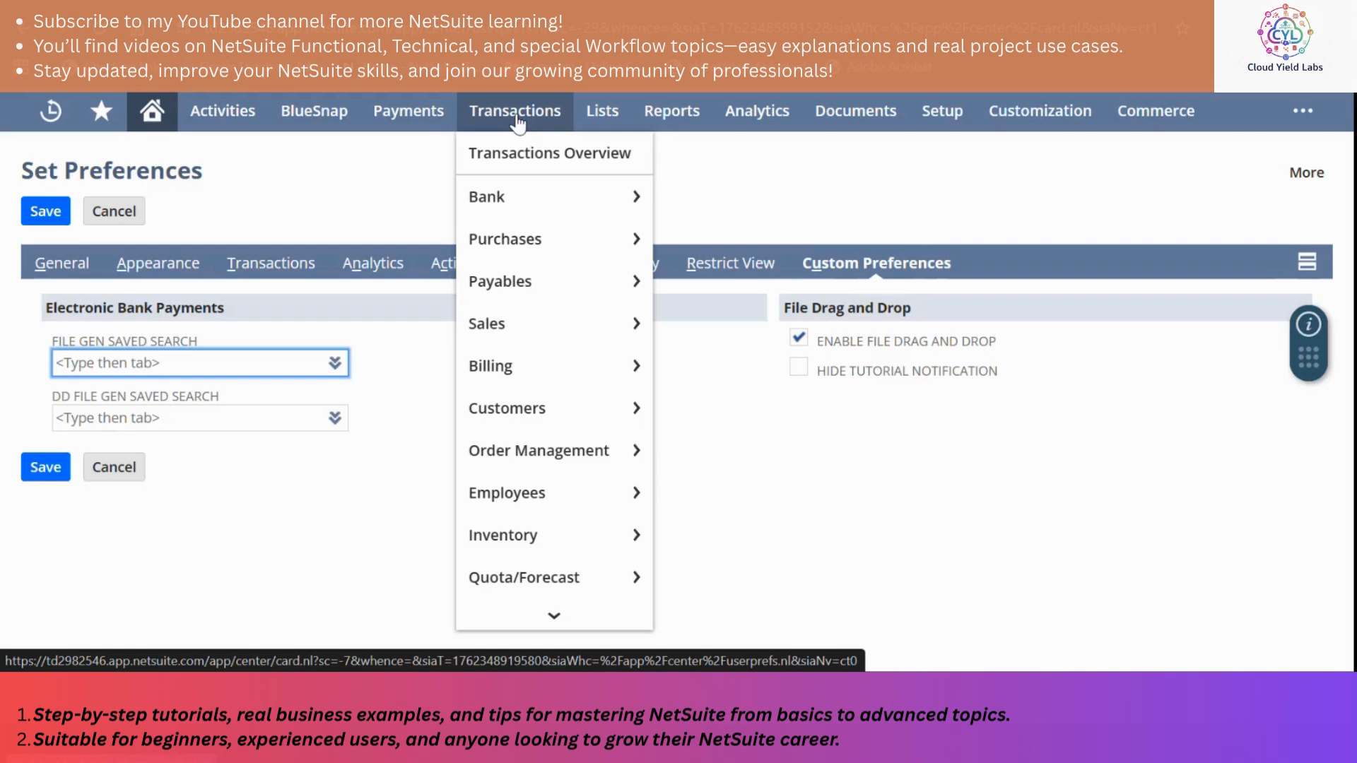
{"action": "mouse_move", "coordinate": [509, 197]}
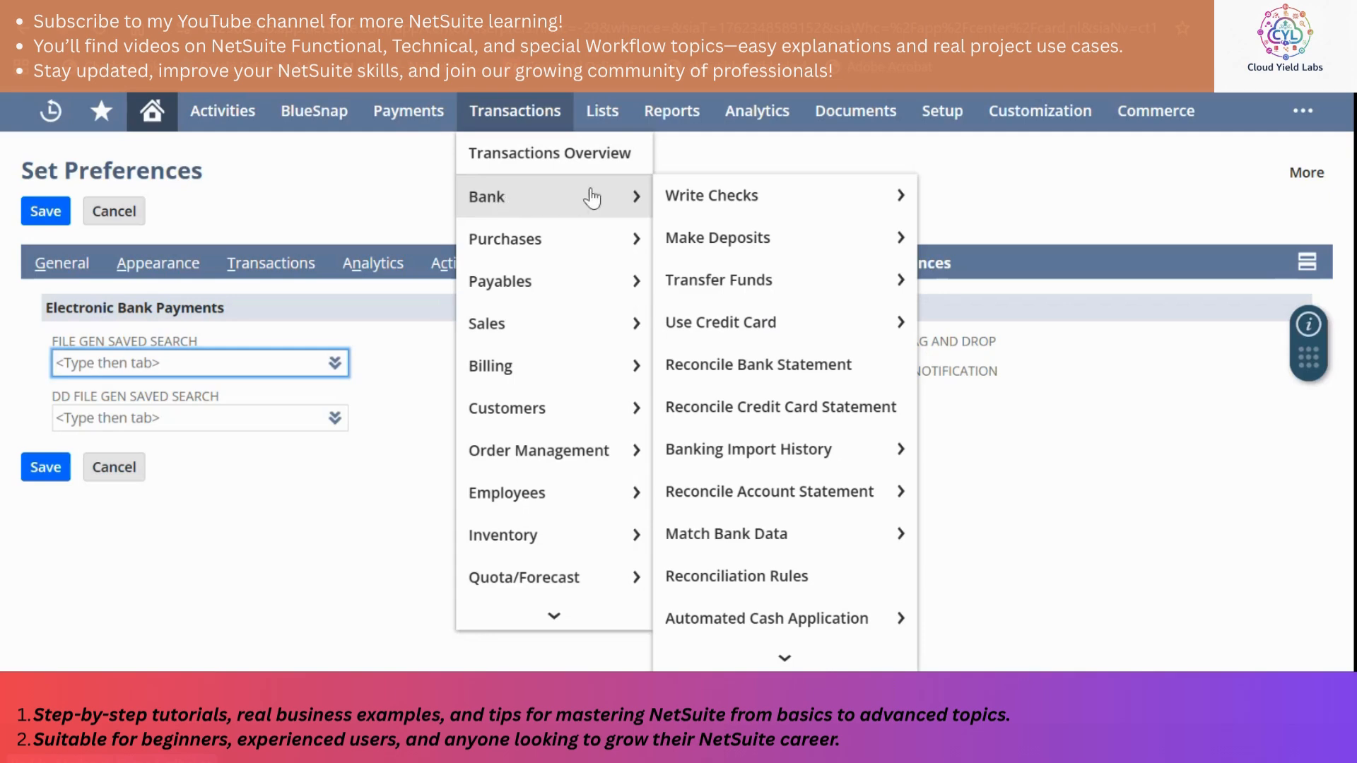
{"action": "mouse_move", "coordinate": [675, 201]}
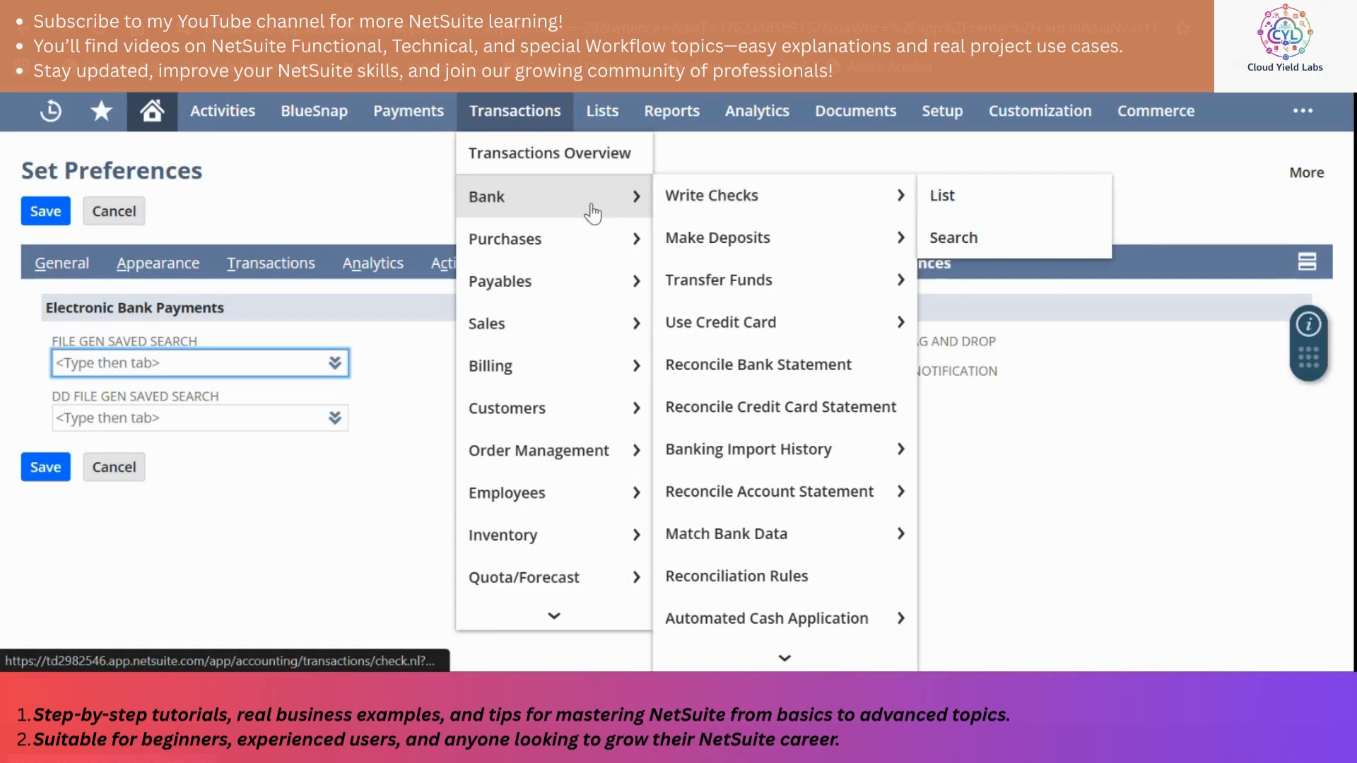
{"action": "mouse_move", "coordinate": [558, 256]}
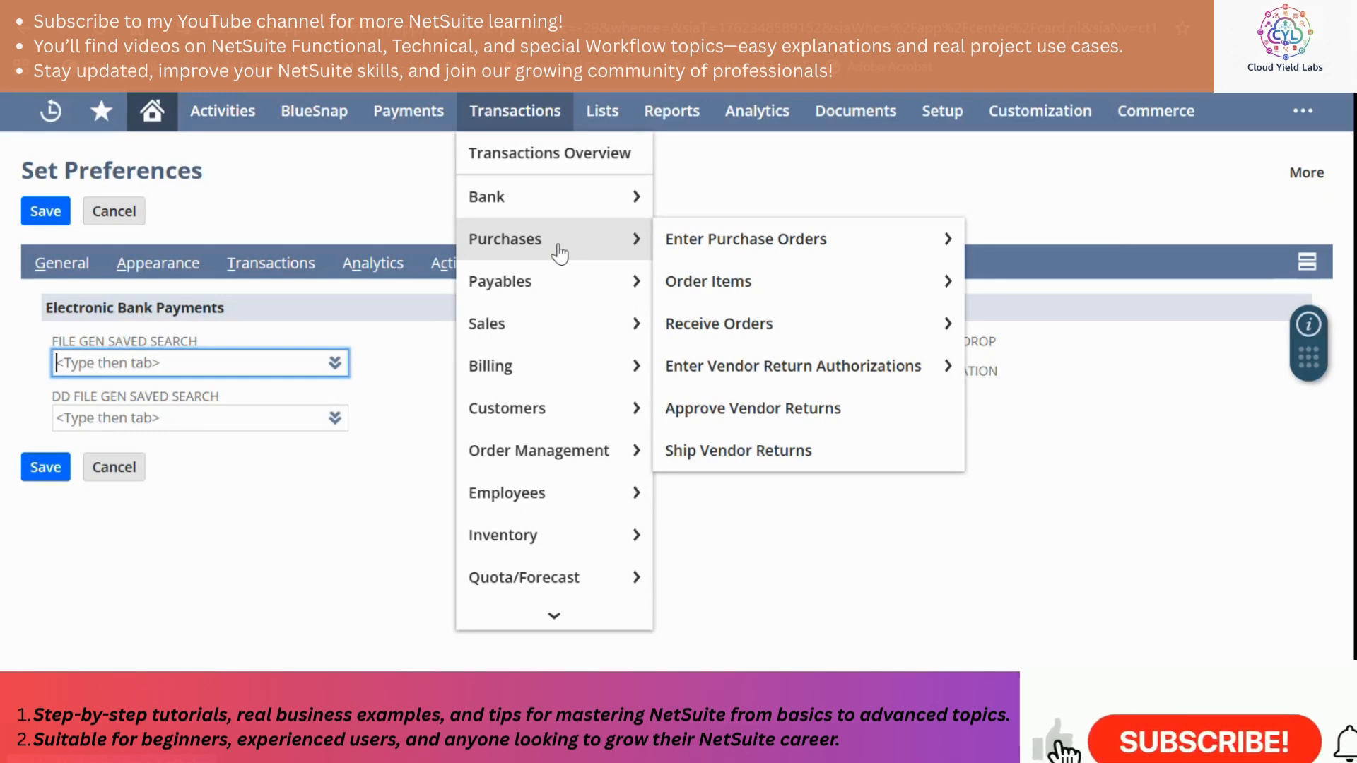
{"action": "mouse_move", "coordinate": [561, 291]}
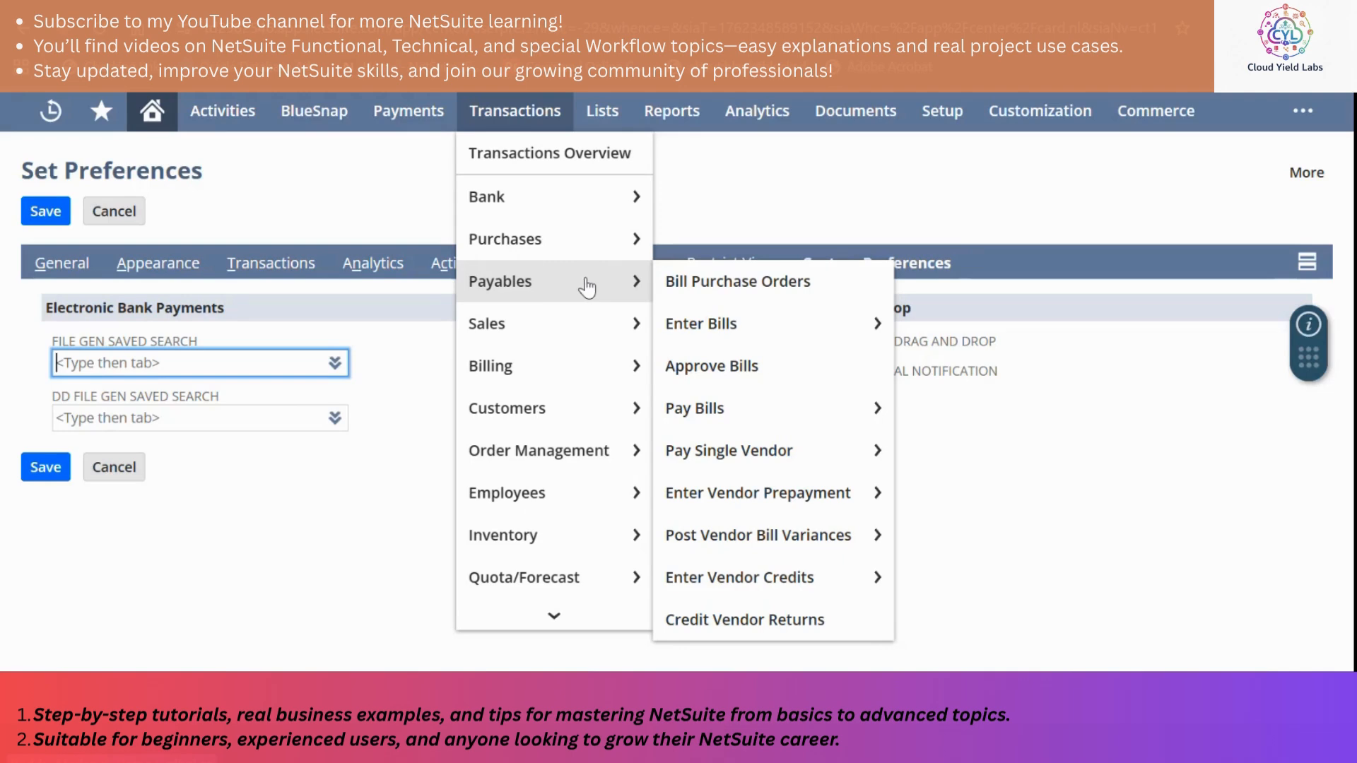
{"action": "mouse_move", "coordinate": [552, 337]}
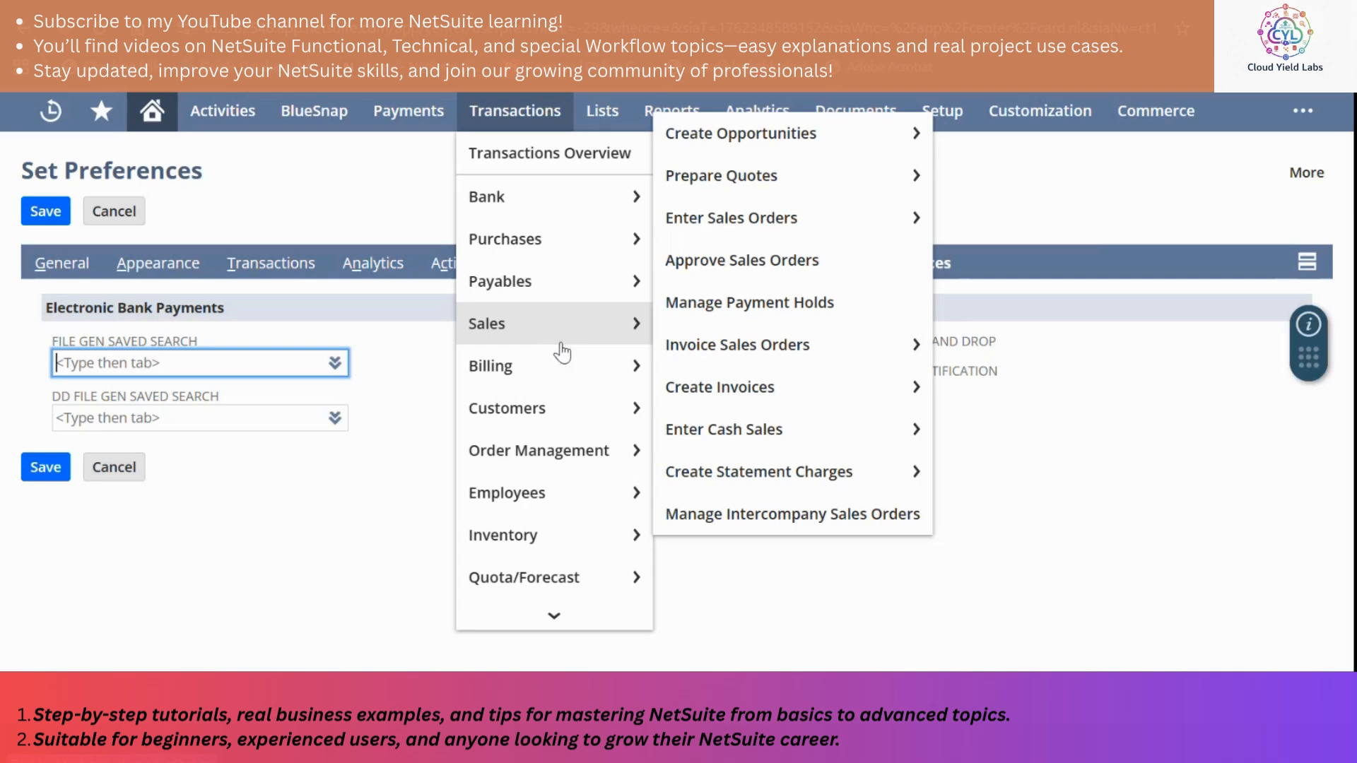
{"action": "mouse_move", "coordinate": [560, 365]}
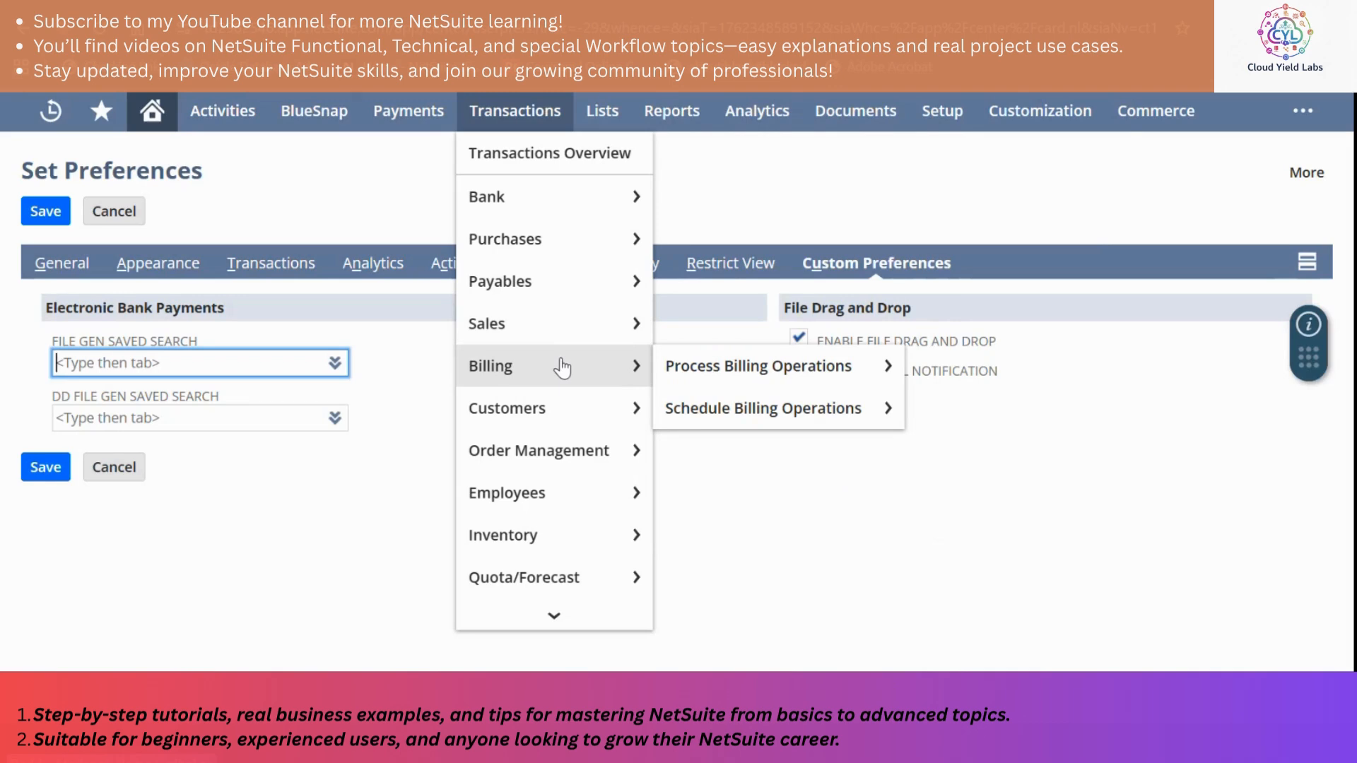
{"action": "mouse_move", "coordinate": [546, 413]}
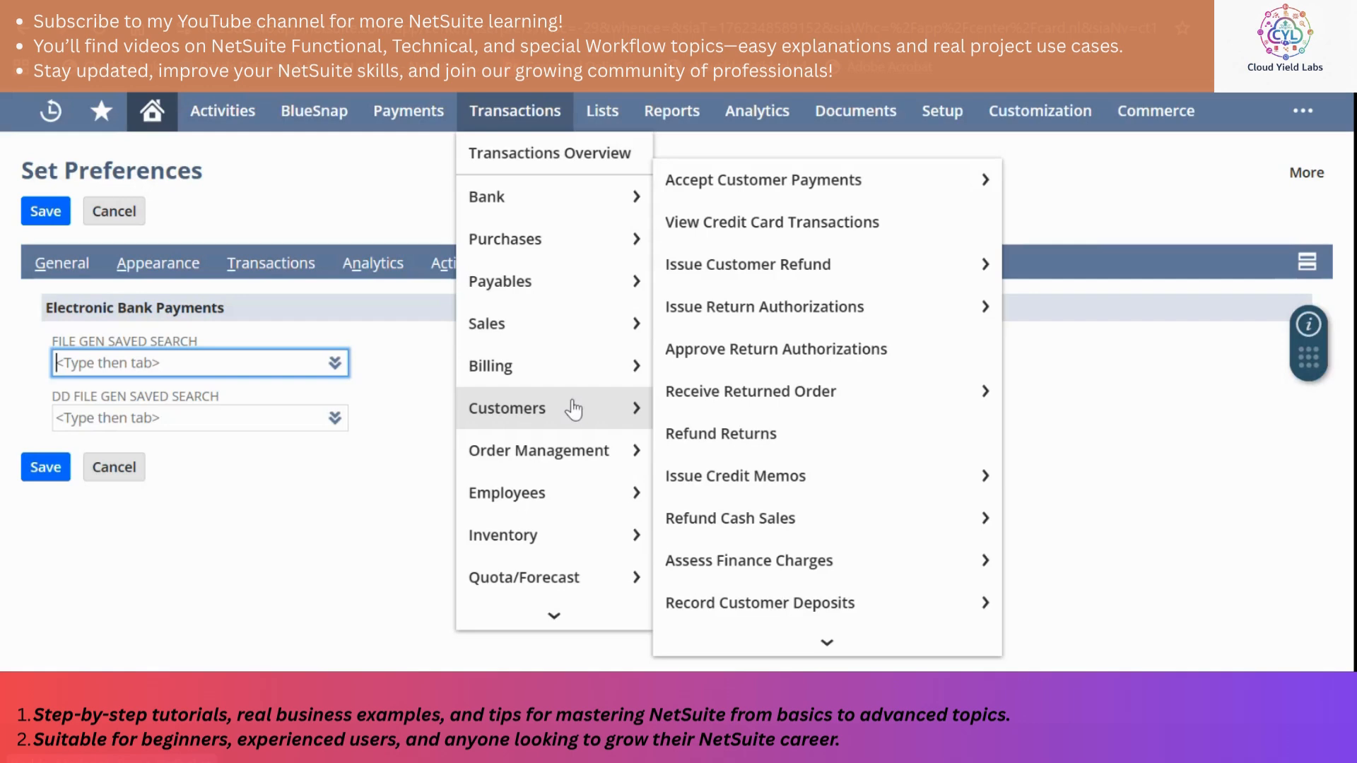
Examine the Transactions navigation entries for Order Management, Employees, Inventory, Quota/Forecast, Financial and Management.
{"action": "mouse_move", "coordinate": [542, 463]}
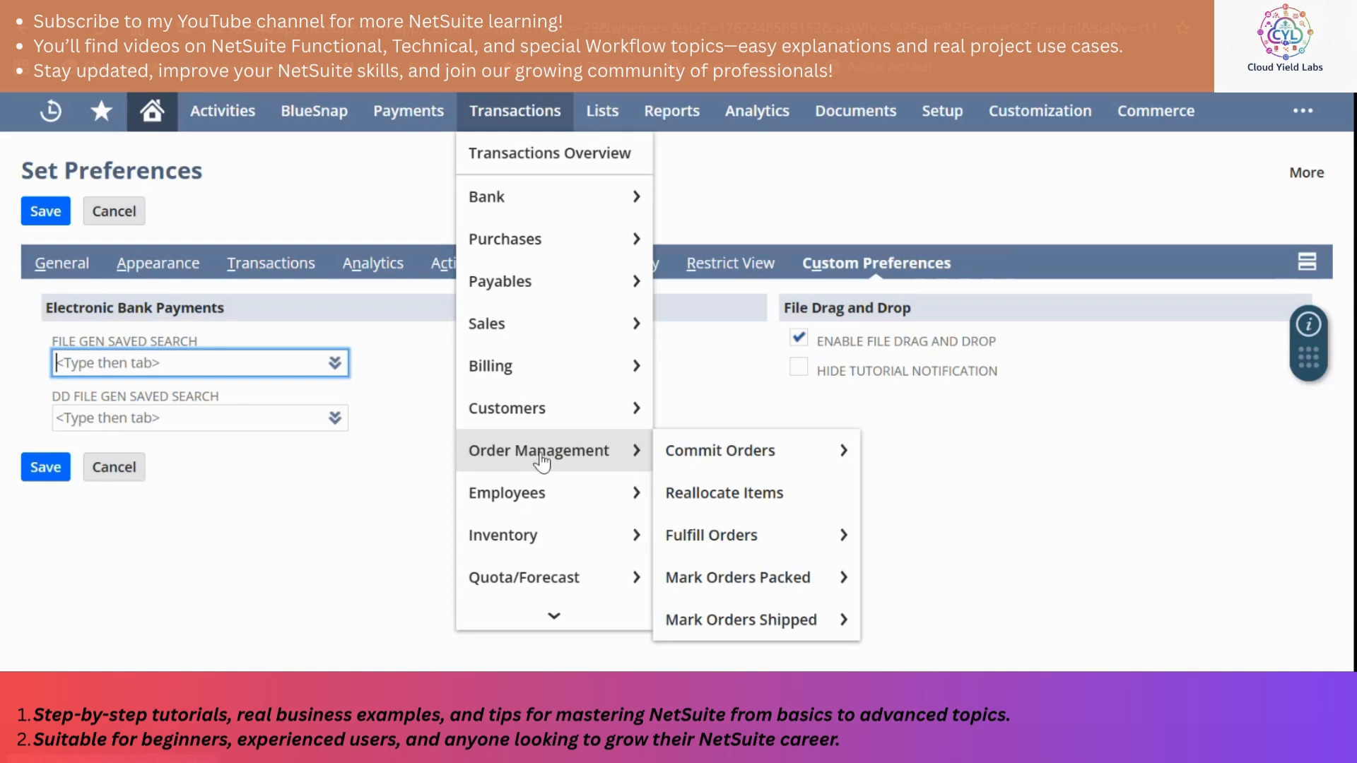
{"action": "mouse_move", "coordinate": [575, 492]}
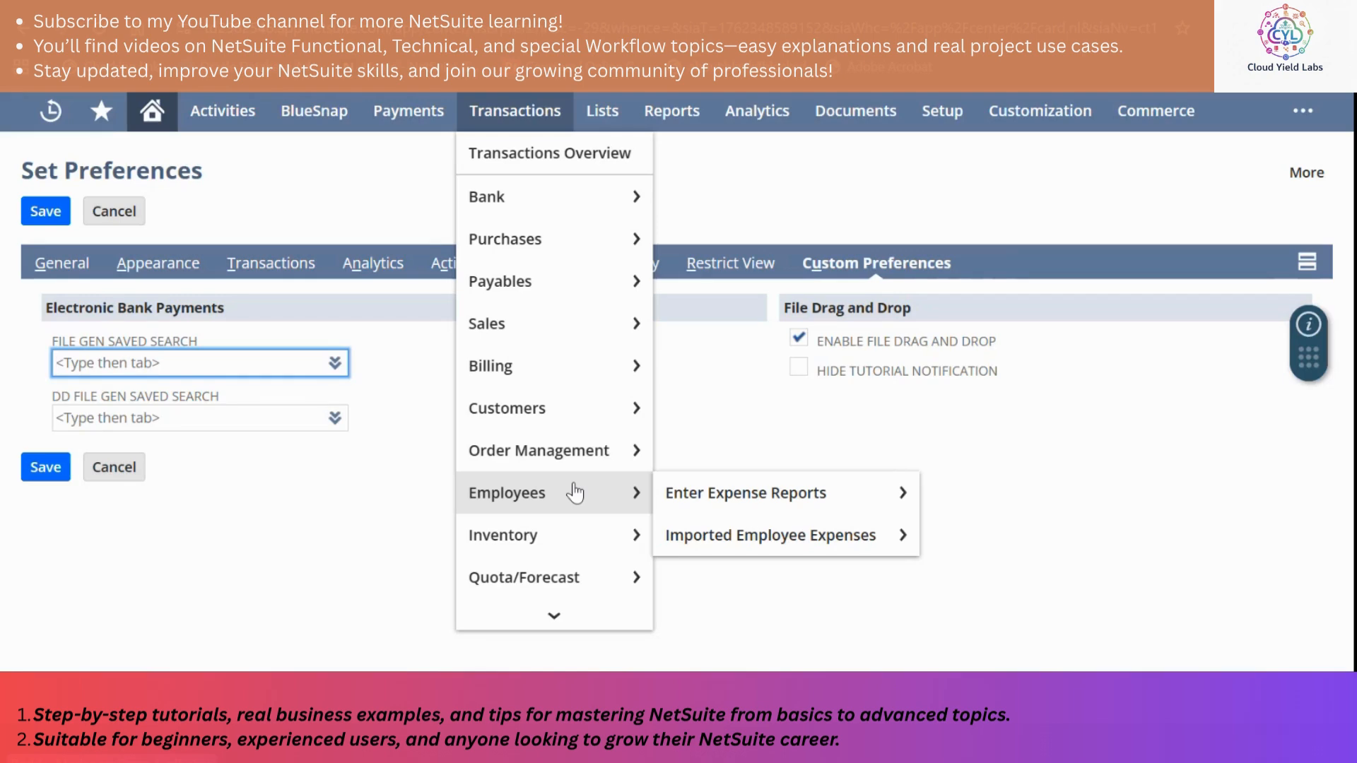
{"action": "mouse_move", "coordinate": [569, 541]}
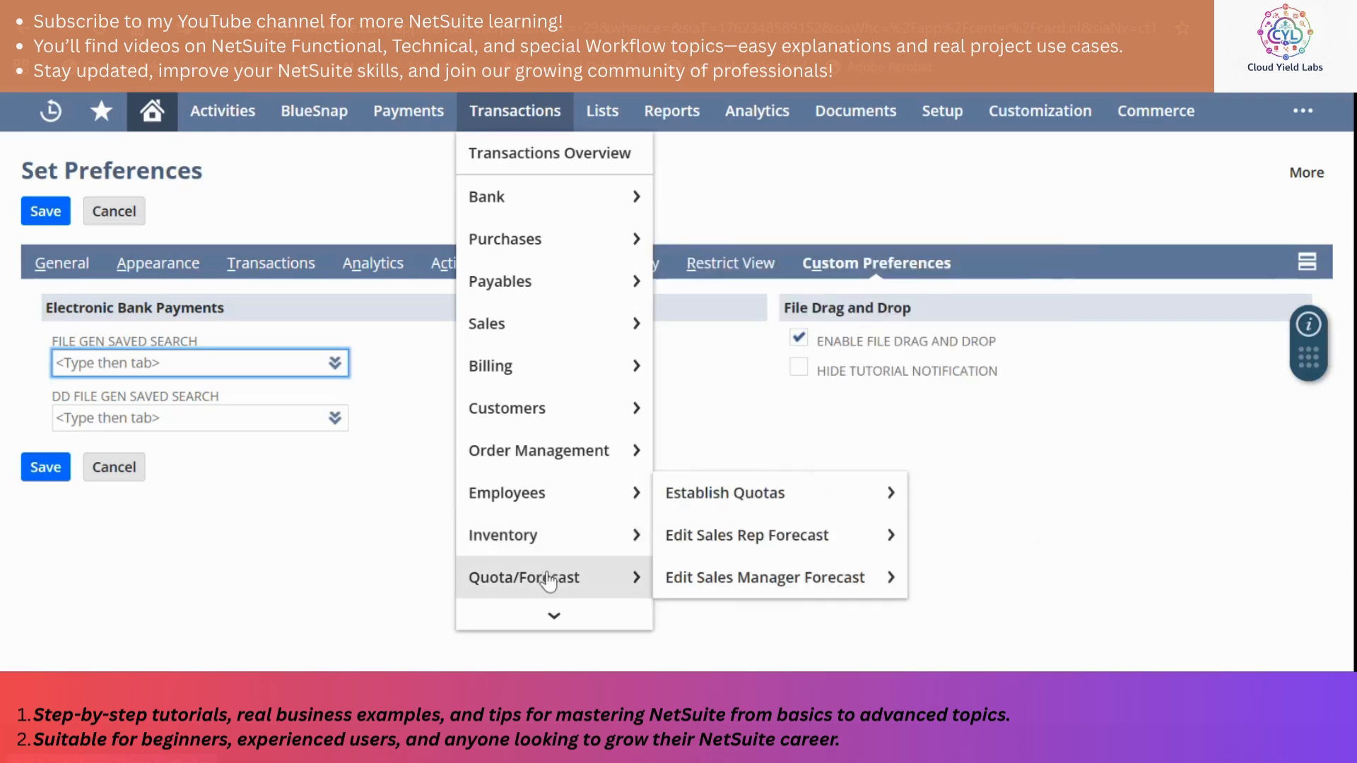
{"action": "mouse_move", "coordinate": [548, 615]}
{"action": "mouse_move", "coordinate": [551, 575]}
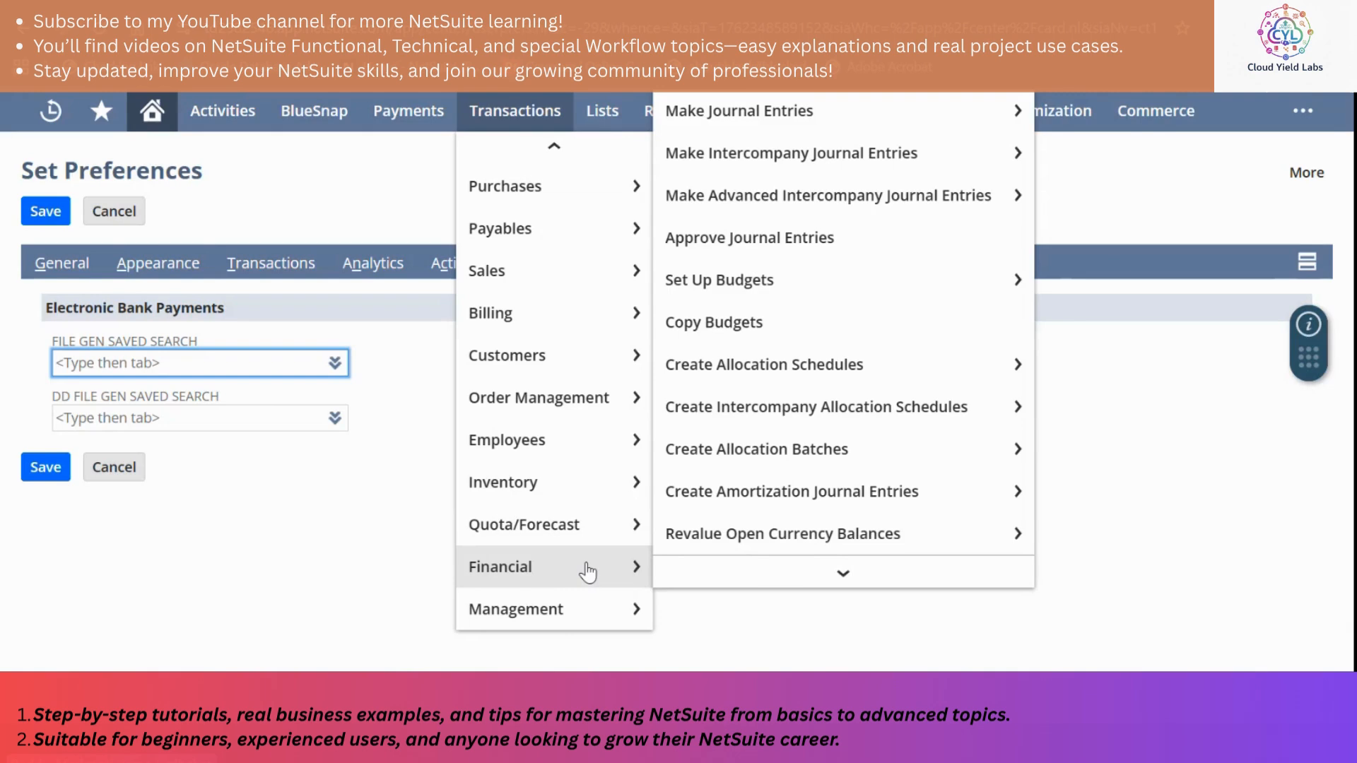
{"action": "mouse_move", "coordinate": [551, 630]}
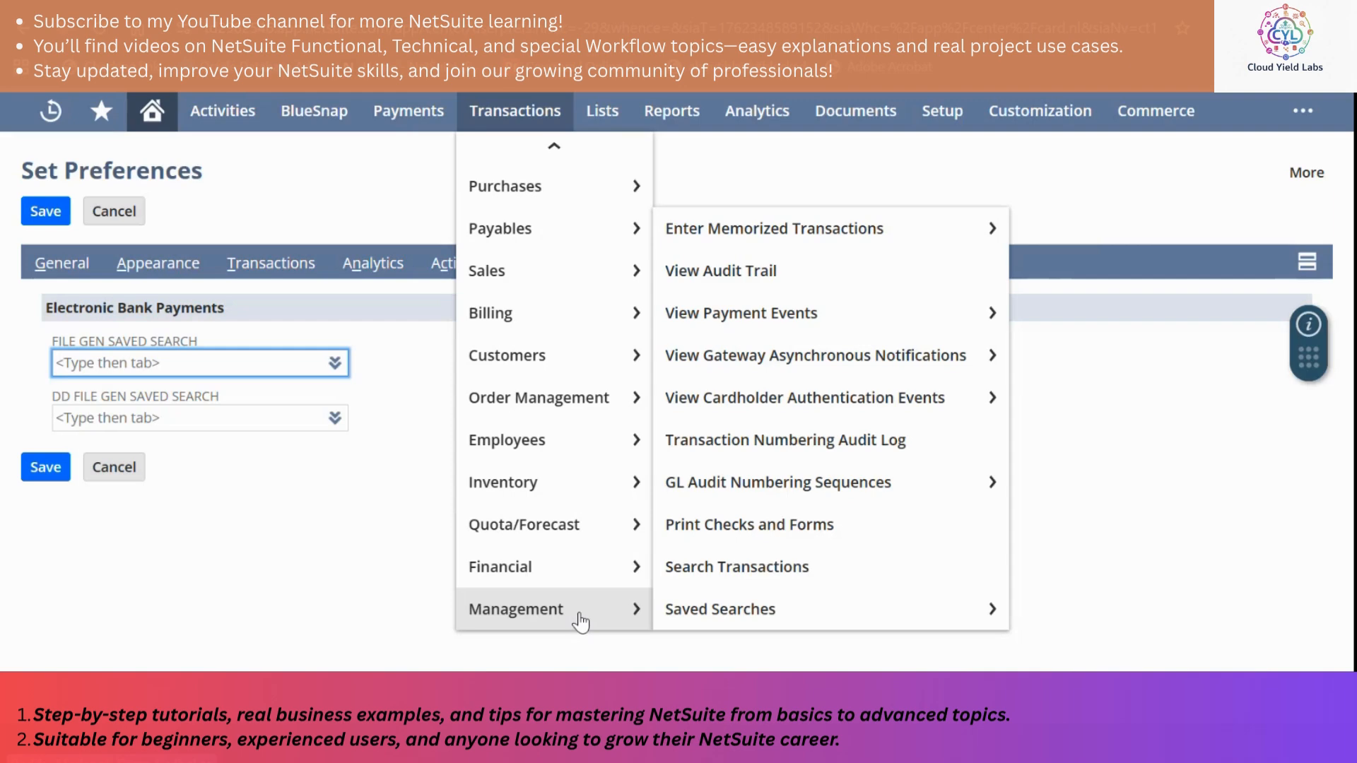
Examine the Lists navigation entries for Accounting, Supply Chain, Employees and Relationships.
{"action": "mouse_move", "coordinate": [594, 111]}
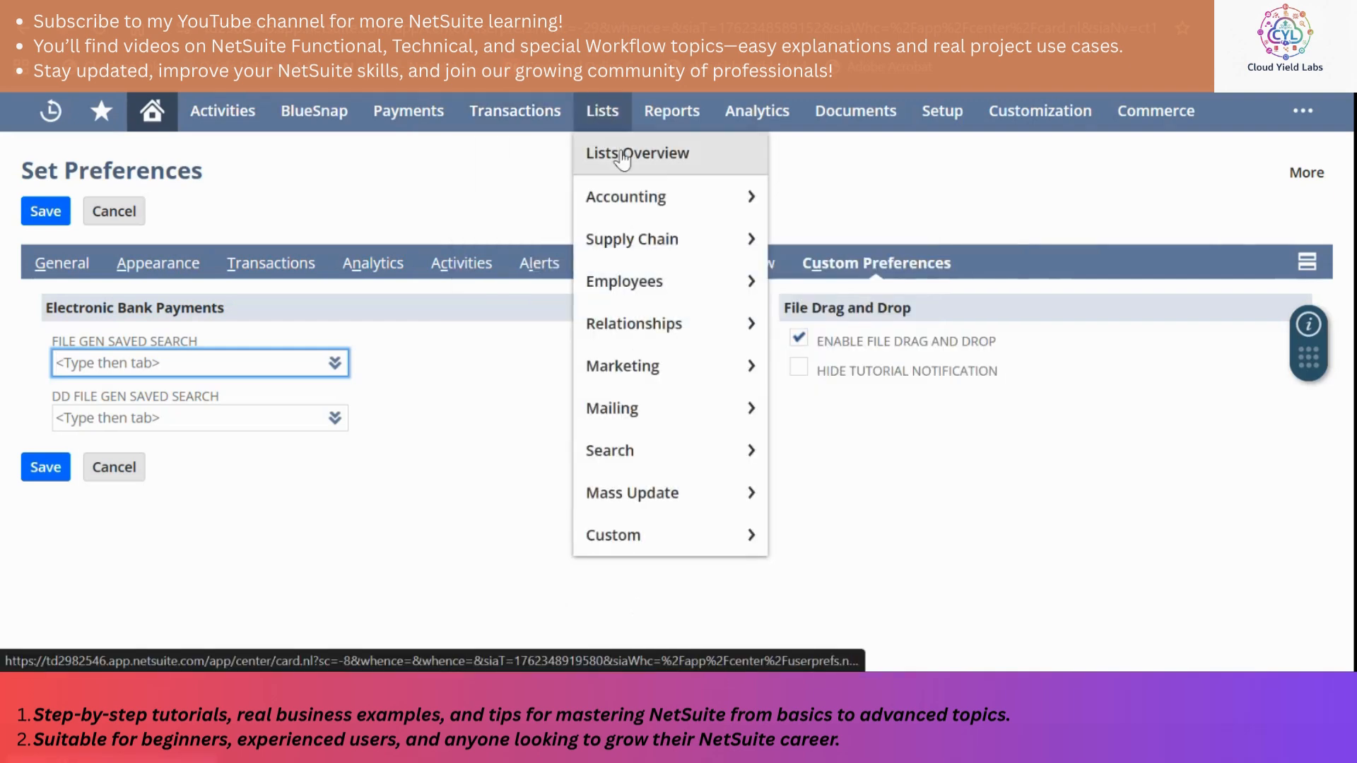
{"action": "mouse_move", "coordinate": [634, 198]}
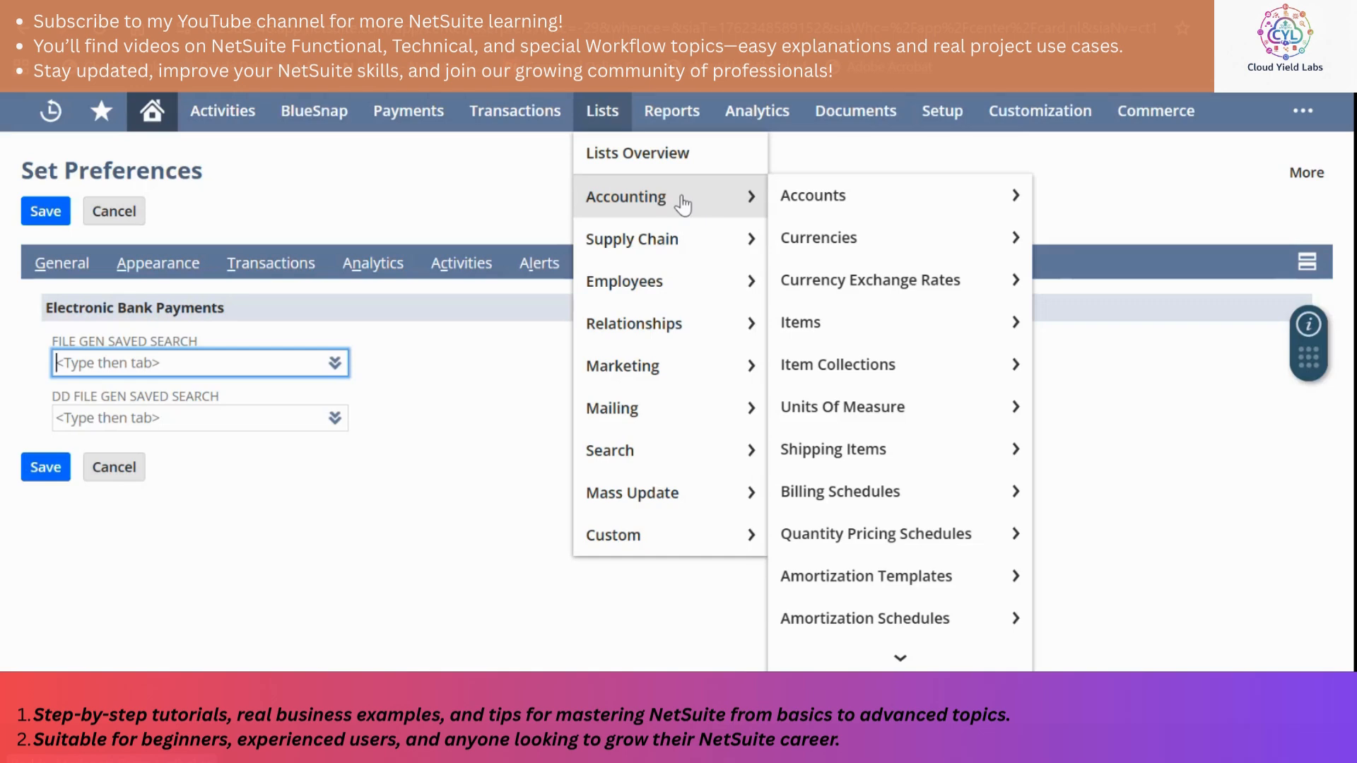
{"action": "mouse_move", "coordinate": [672, 257]}
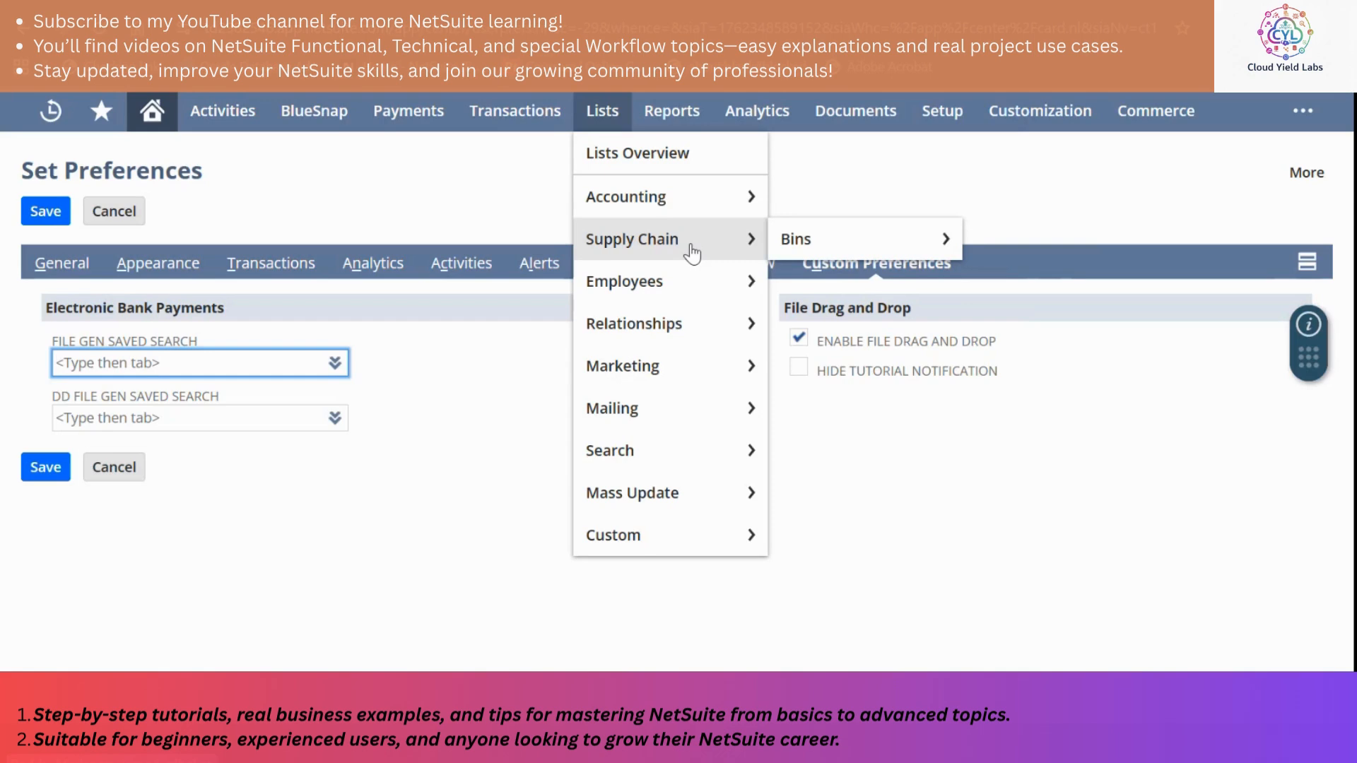
{"action": "mouse_move", "coordinate": [662, 292]}
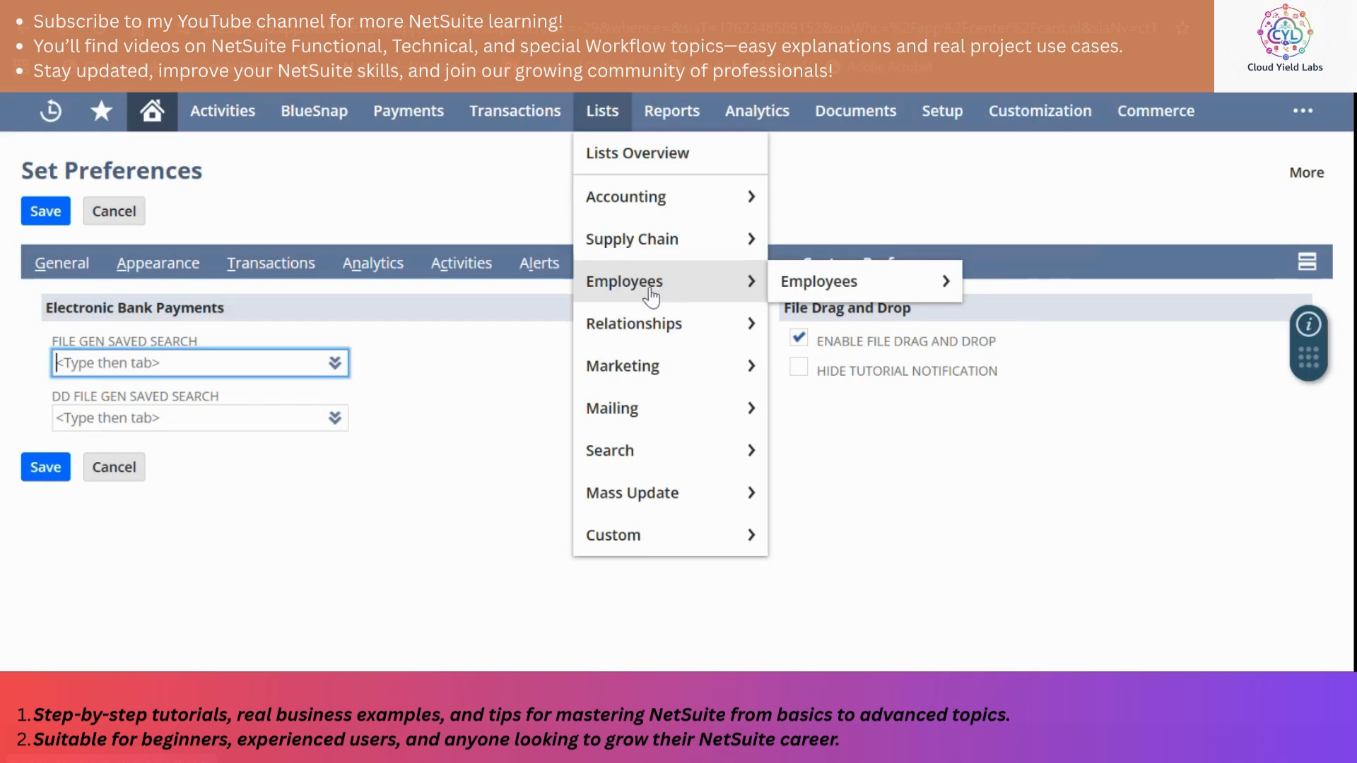
{"action": "mouse_move", "coordinate": [669, 318]}
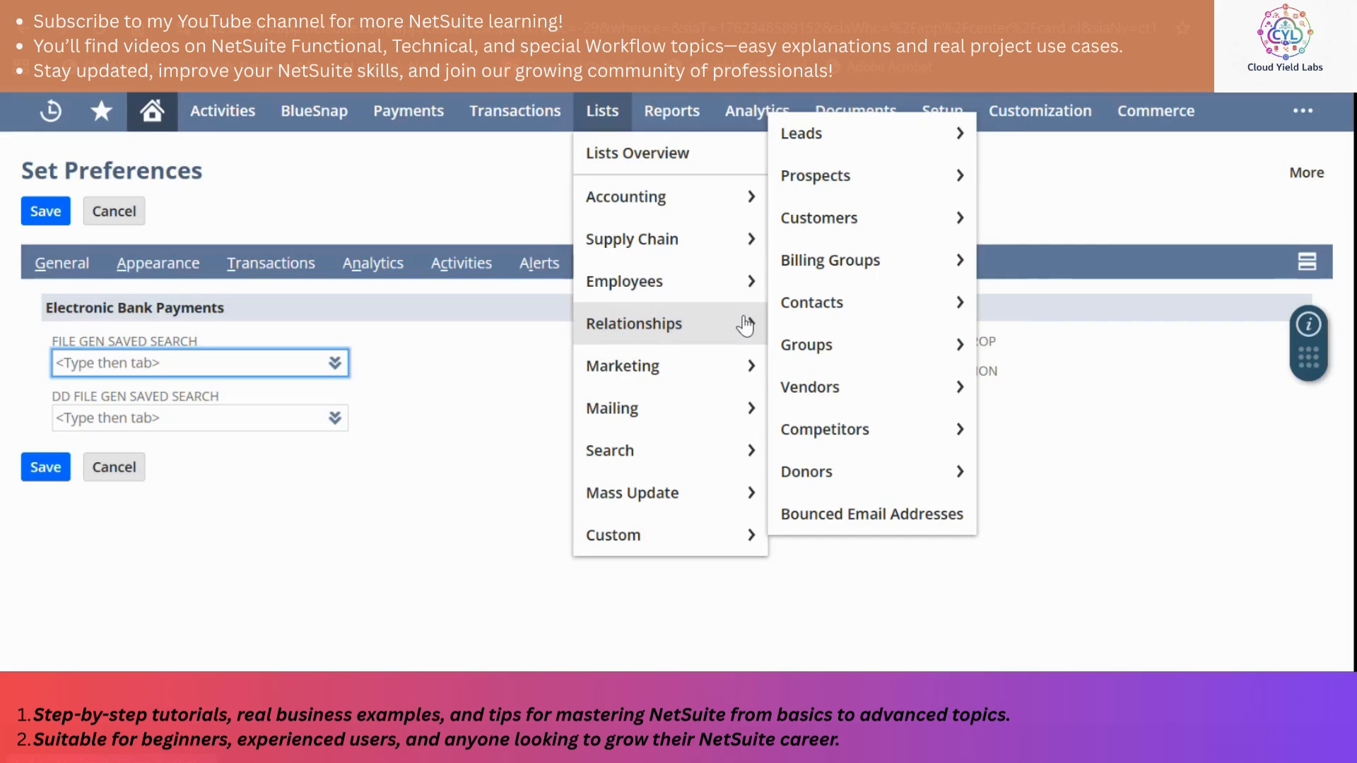
Examine the Lists navigation entries for Marketing, Mailing, Search, Mass Update and Custom.
{"action": "mouse_move", "coordinate": [735, 364]}
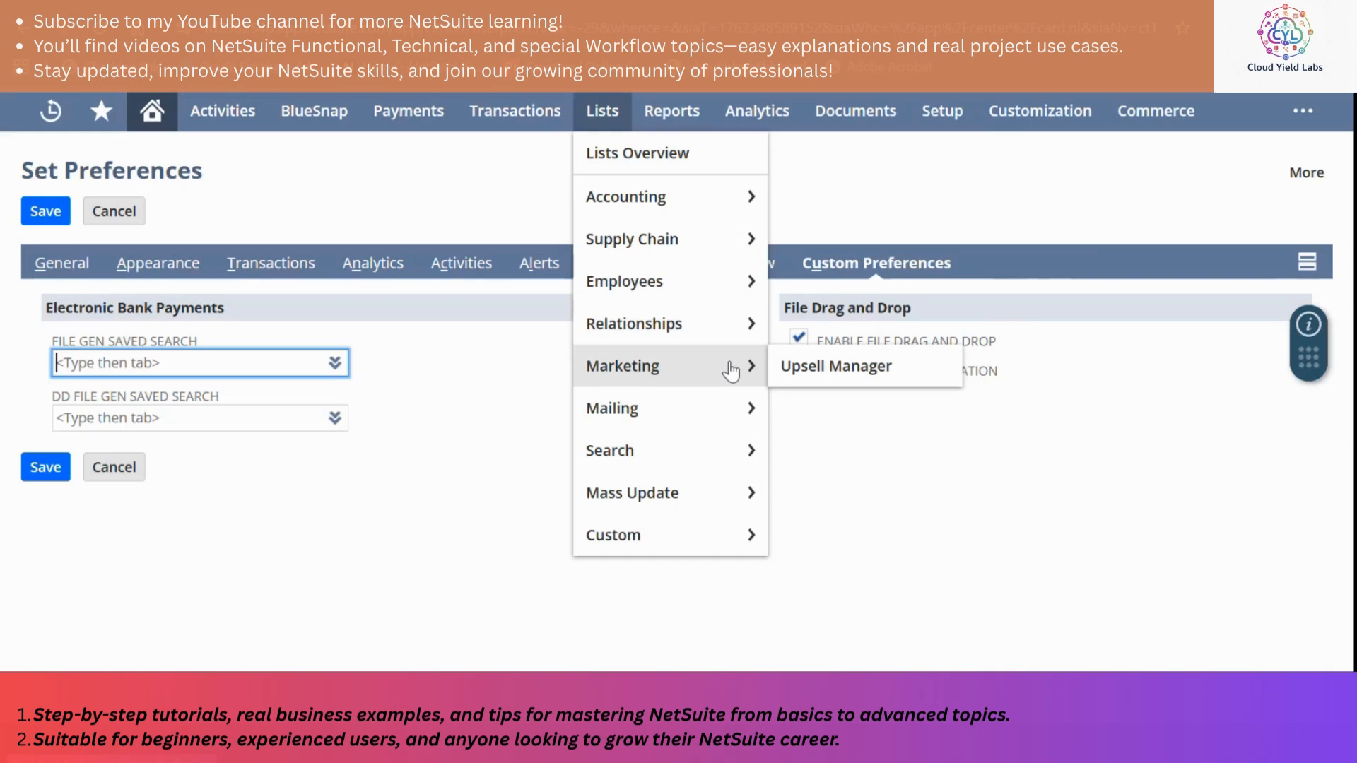
{"action": "mouse_move", "coordinate": [668, 413]}
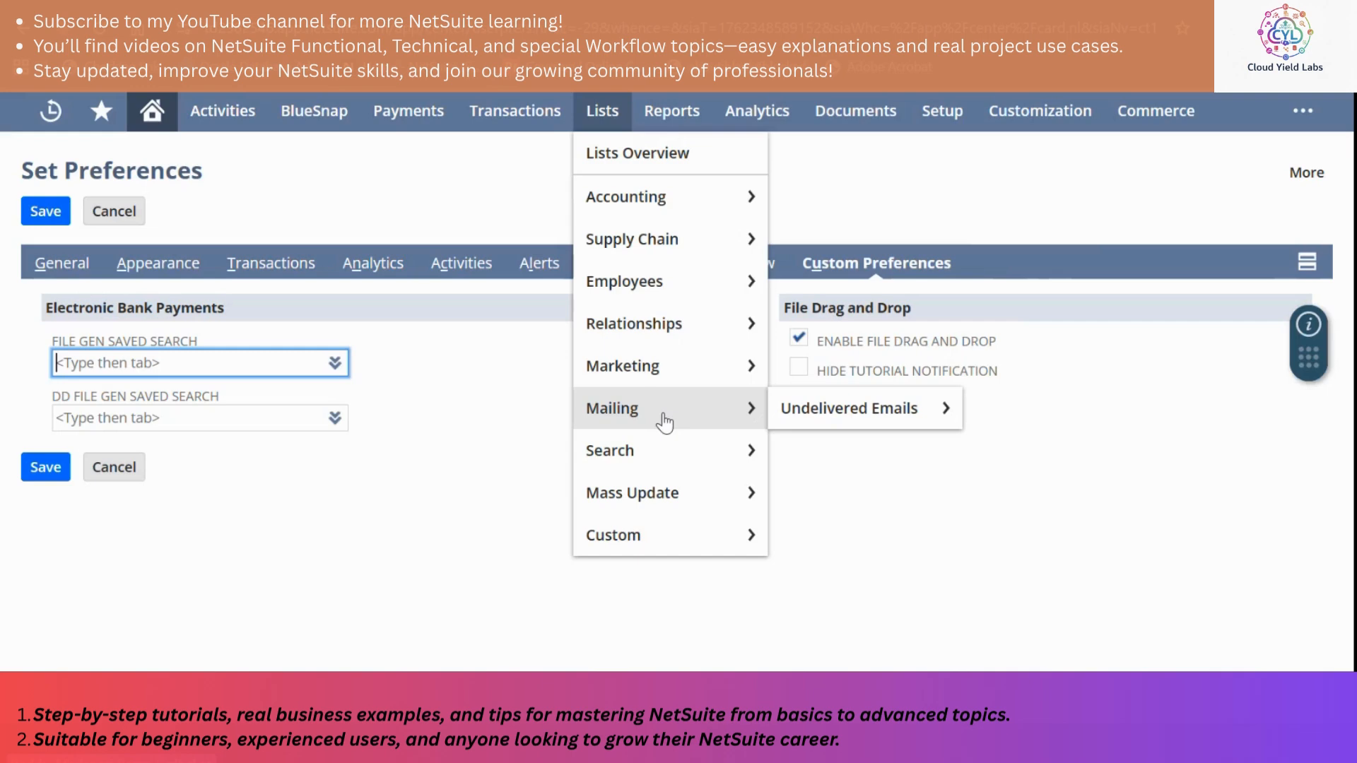
{"action": "mouse_move", "coordinate": [726, 454]}
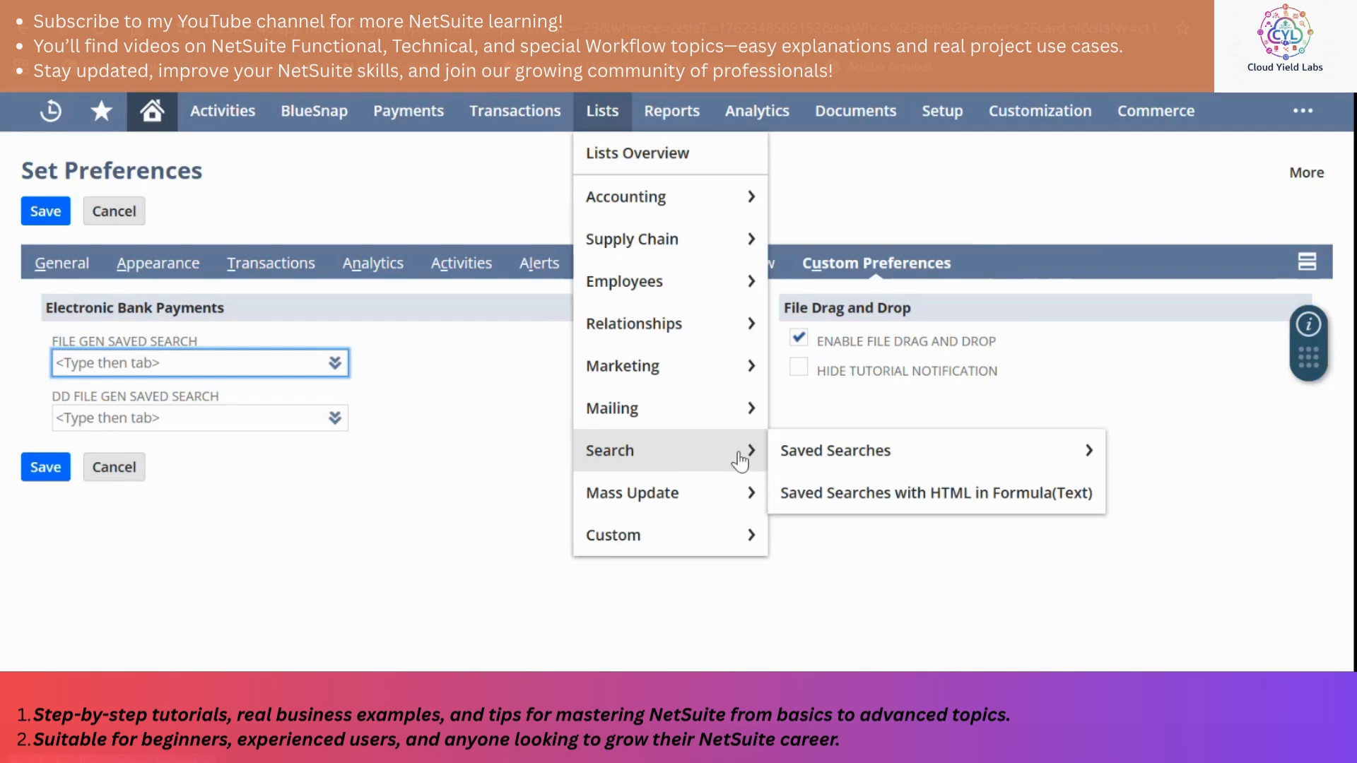
{"action": "mouse_move", "coordinate": [688, 494]}
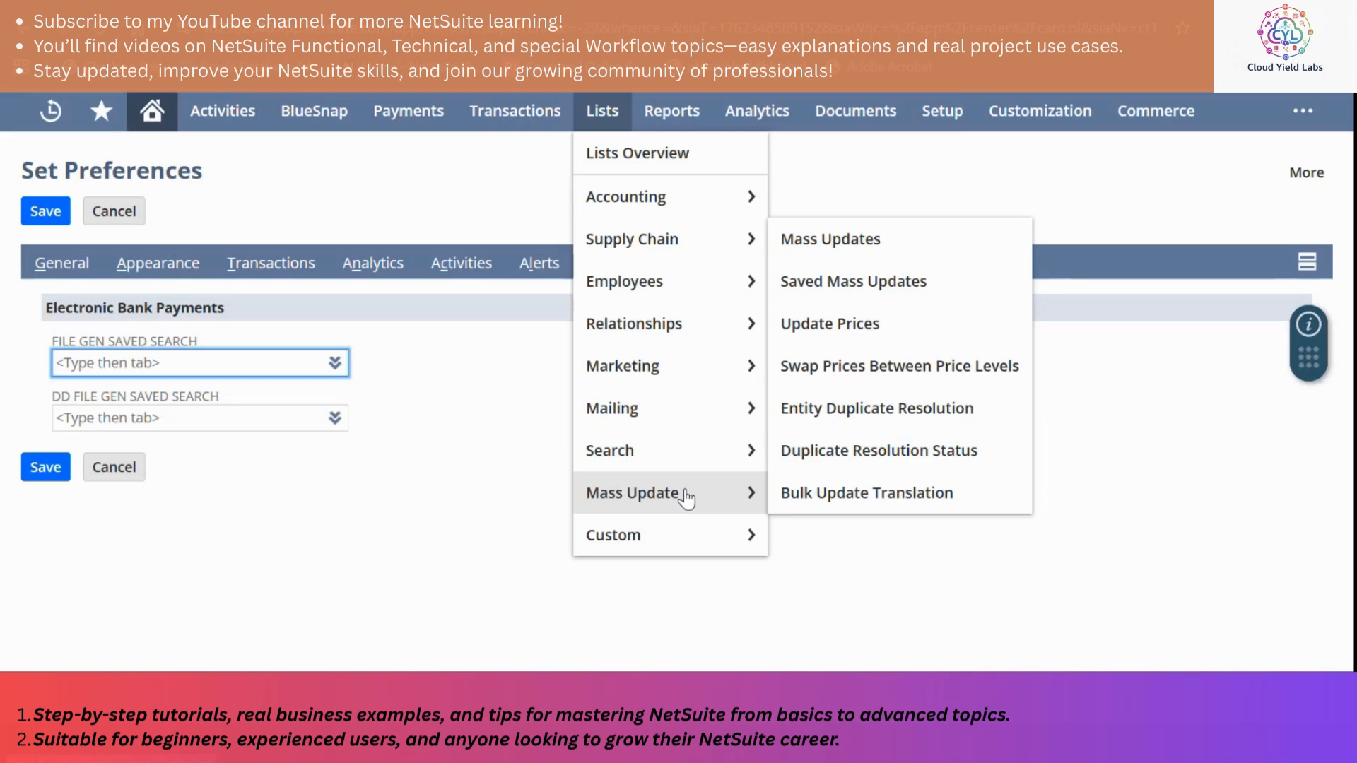
{"action": "mouse_move", "coordinate": [700, 544]}
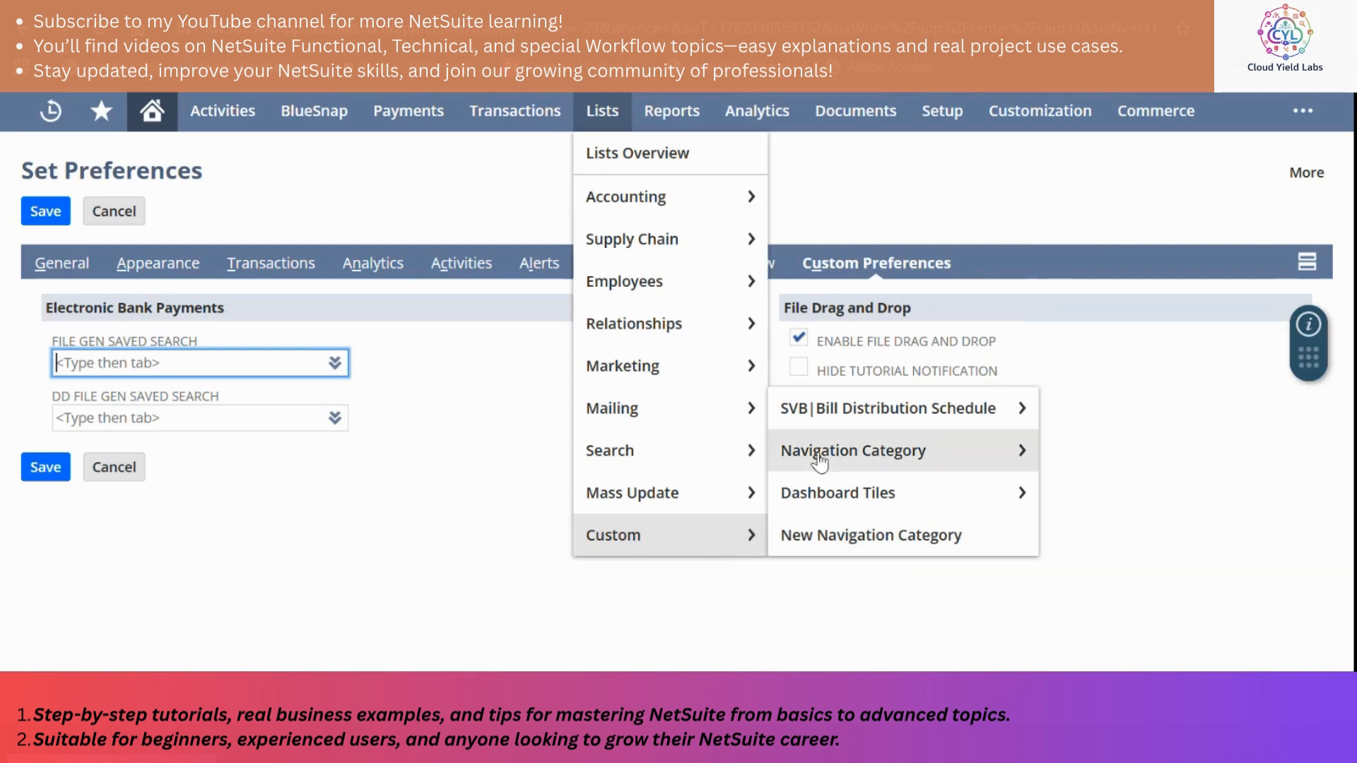
{"action": "mouse_move", "coordinate": [813, 432]}
Examine the Reports navigation entries, covering report creation, Scheduled Reports, Saved Searches, Scheduled Searches and the Financial reports.
{"action": "mouse_move", "coordinate": [671, 119]}
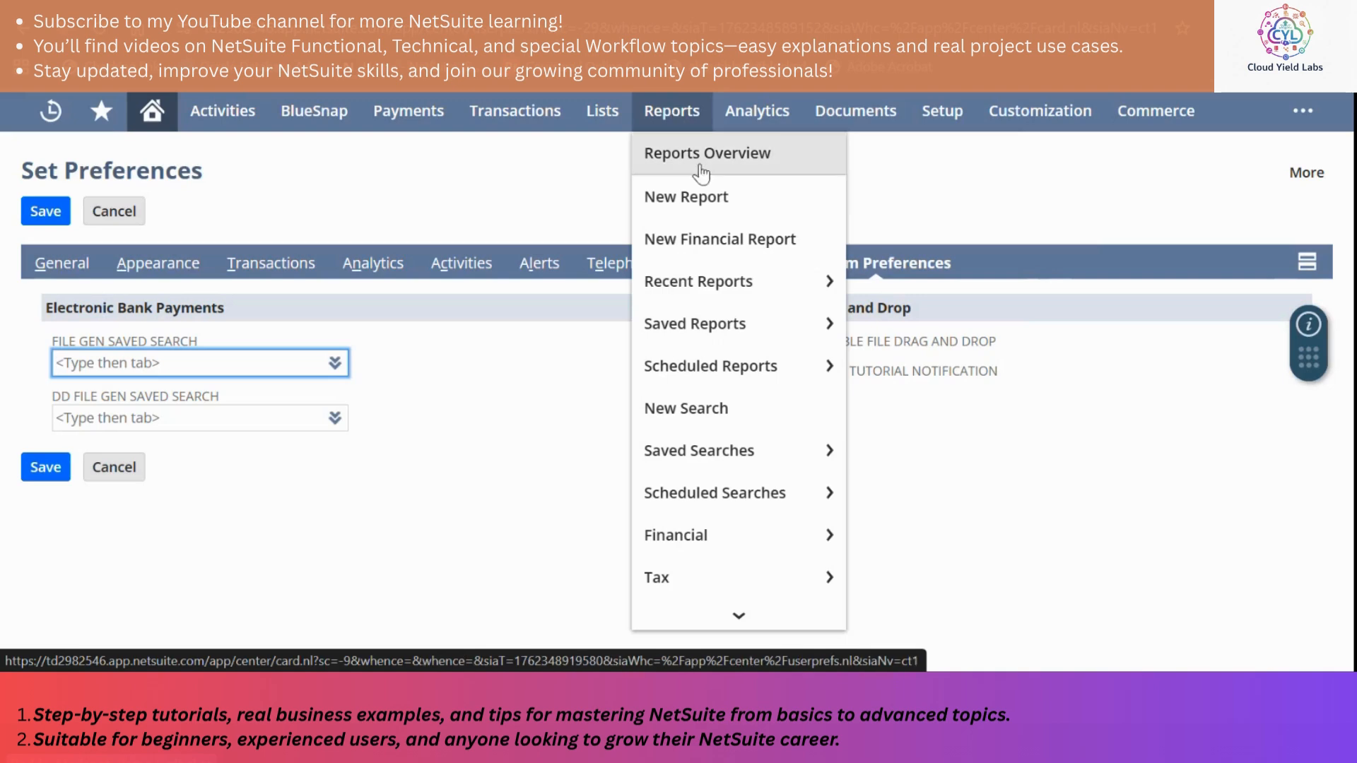
{"action": "mouse_move", "coordinate": [754, 335]}
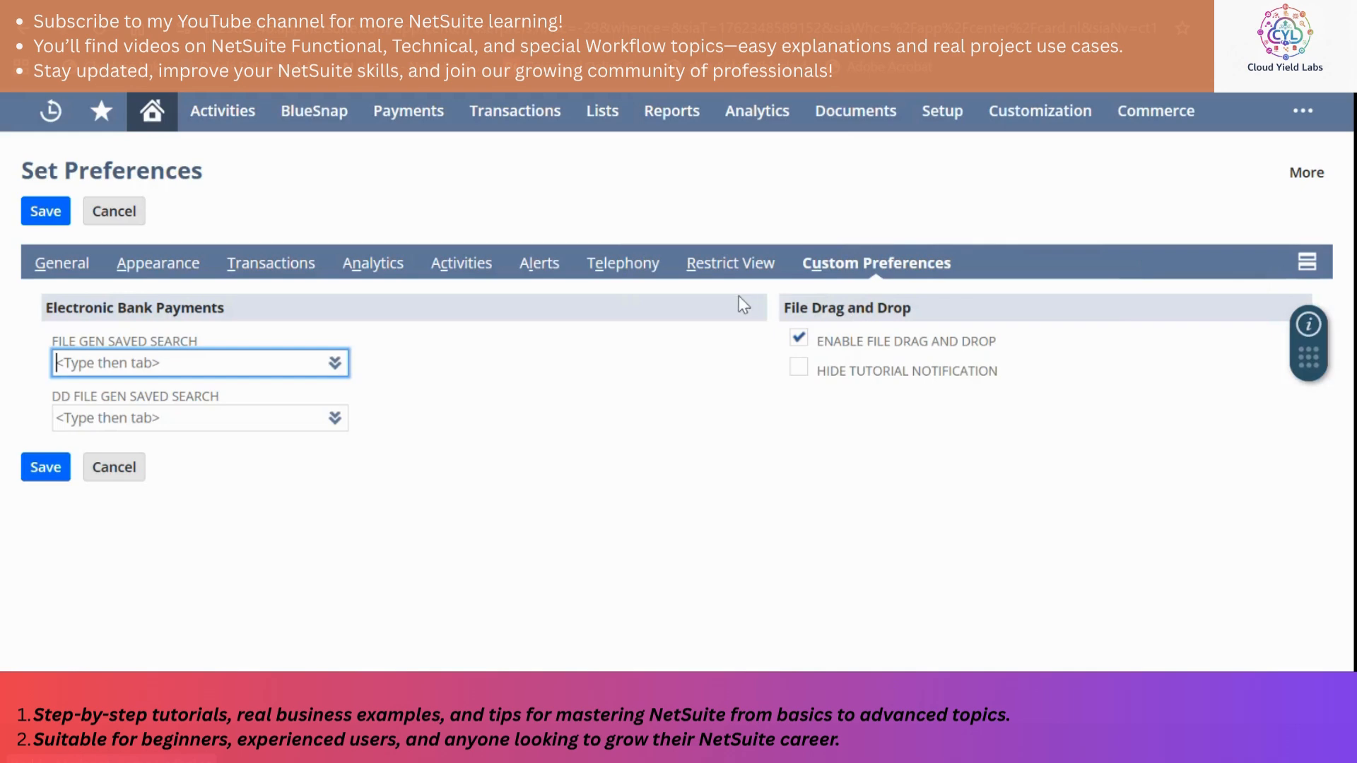
{"action": "mouse_move", "coordinate": [671, 113]}
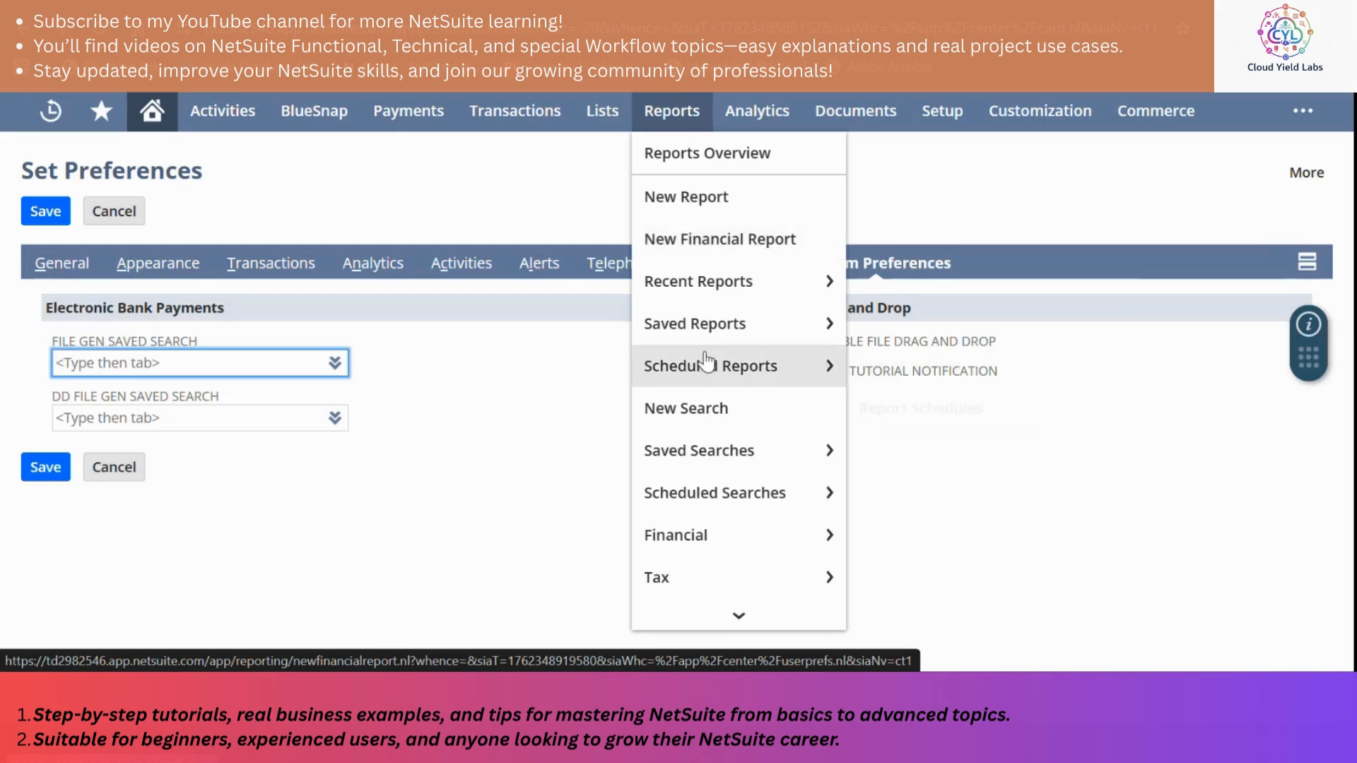
{"action": "mouse_move", "coordinate": [730, 450]}
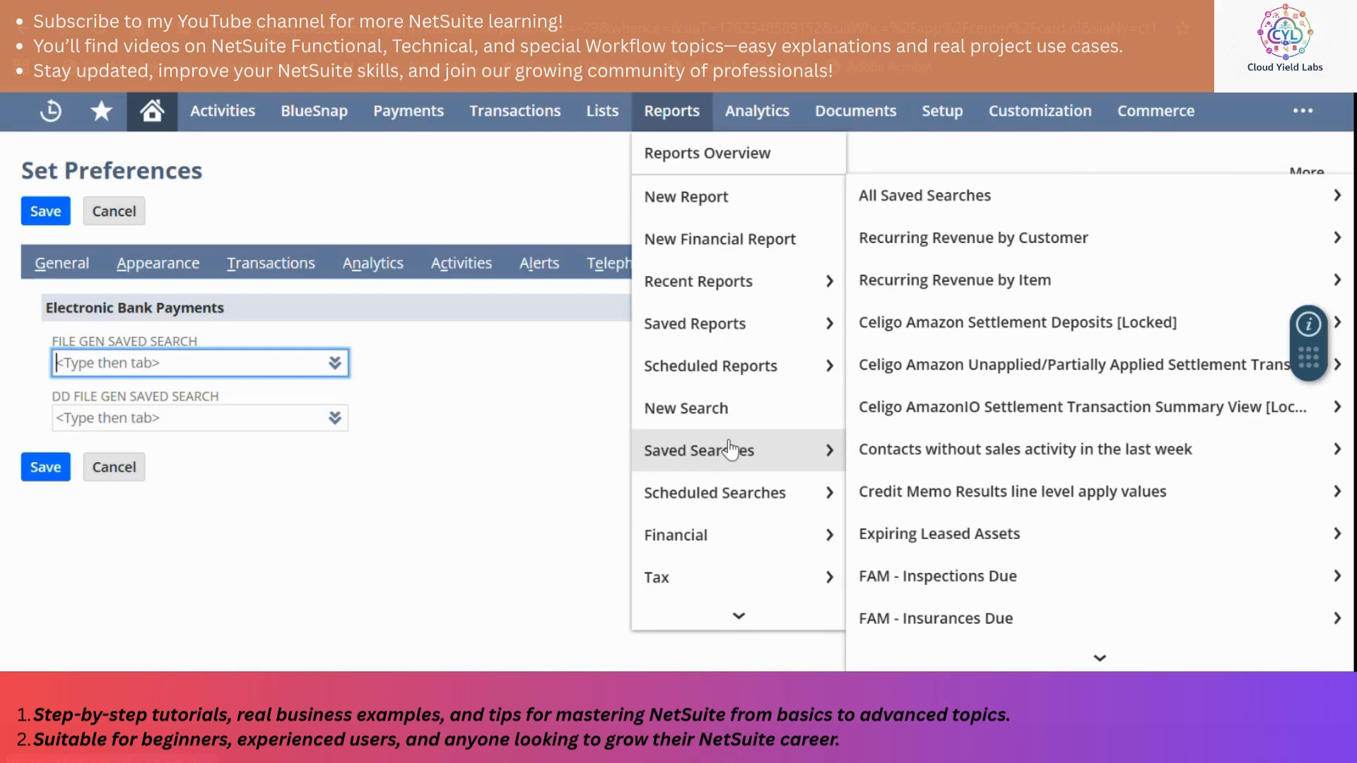
{"action": "mouse_move", "coordinate": [730, 493]}
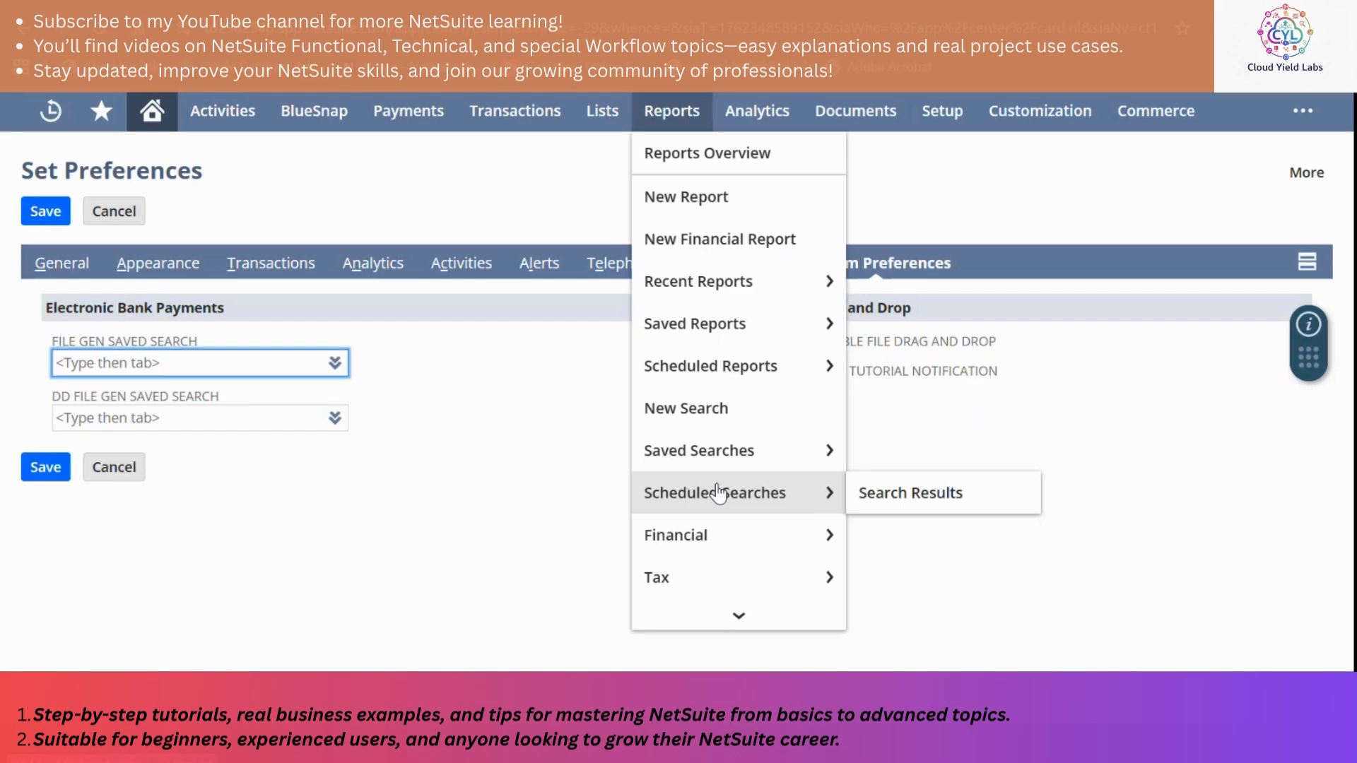
{"action": "mouse_move", "coordinate": [726, 544]}
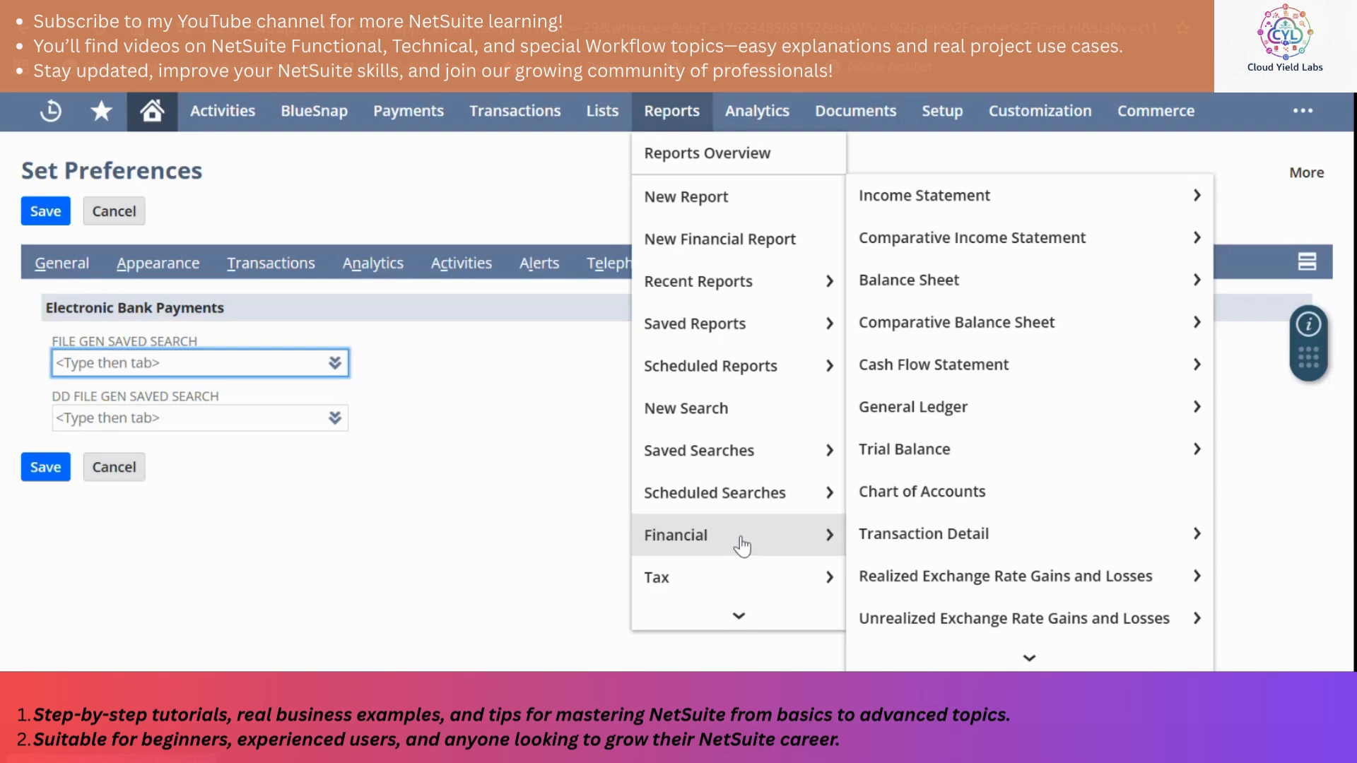
Examine the Reports navigation entries for Tax, Banking/Budgeting, Employees/HR, Time & Billables, Purchases, Vendors/Payables and Inventory/Items.
{"action": "mouse_move", "coordinate": [757, 581]}
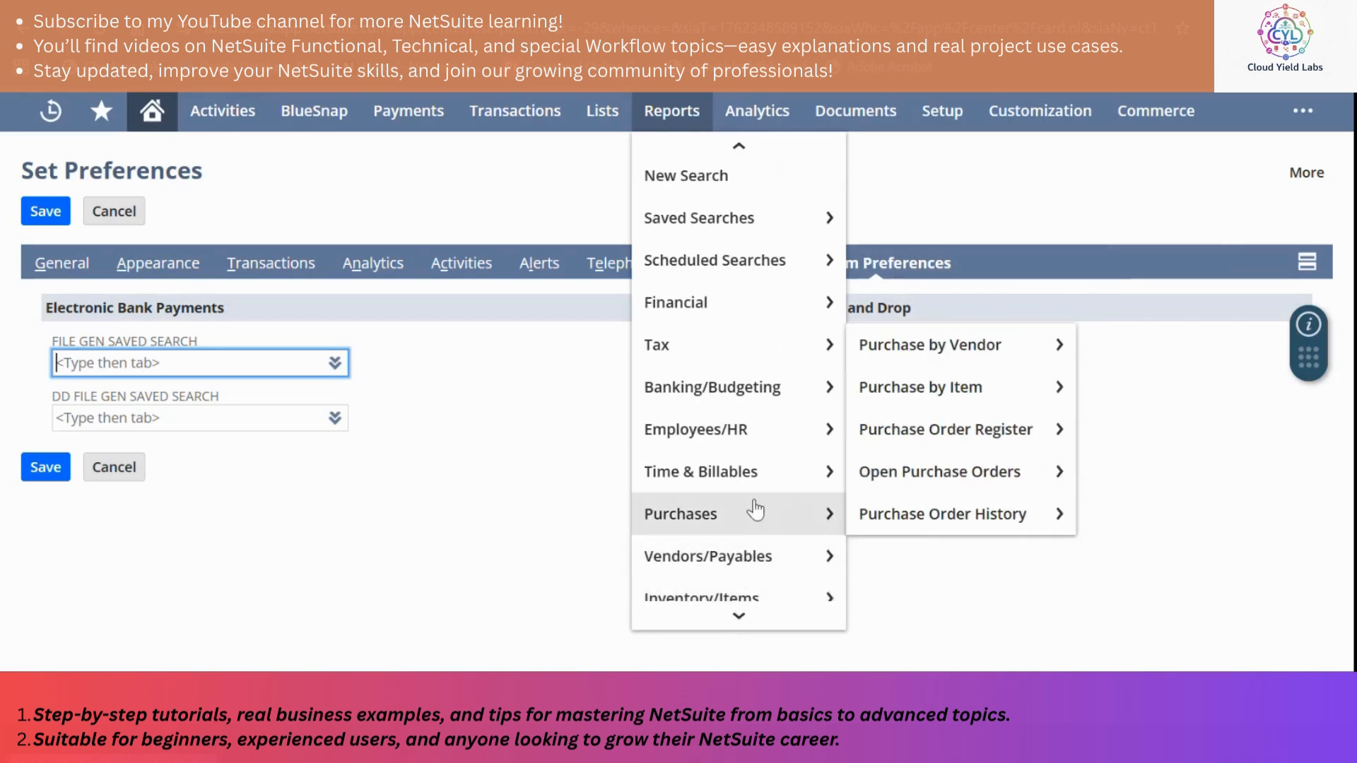
{"action": "mouse_move", "coordinate": [734, 397]}
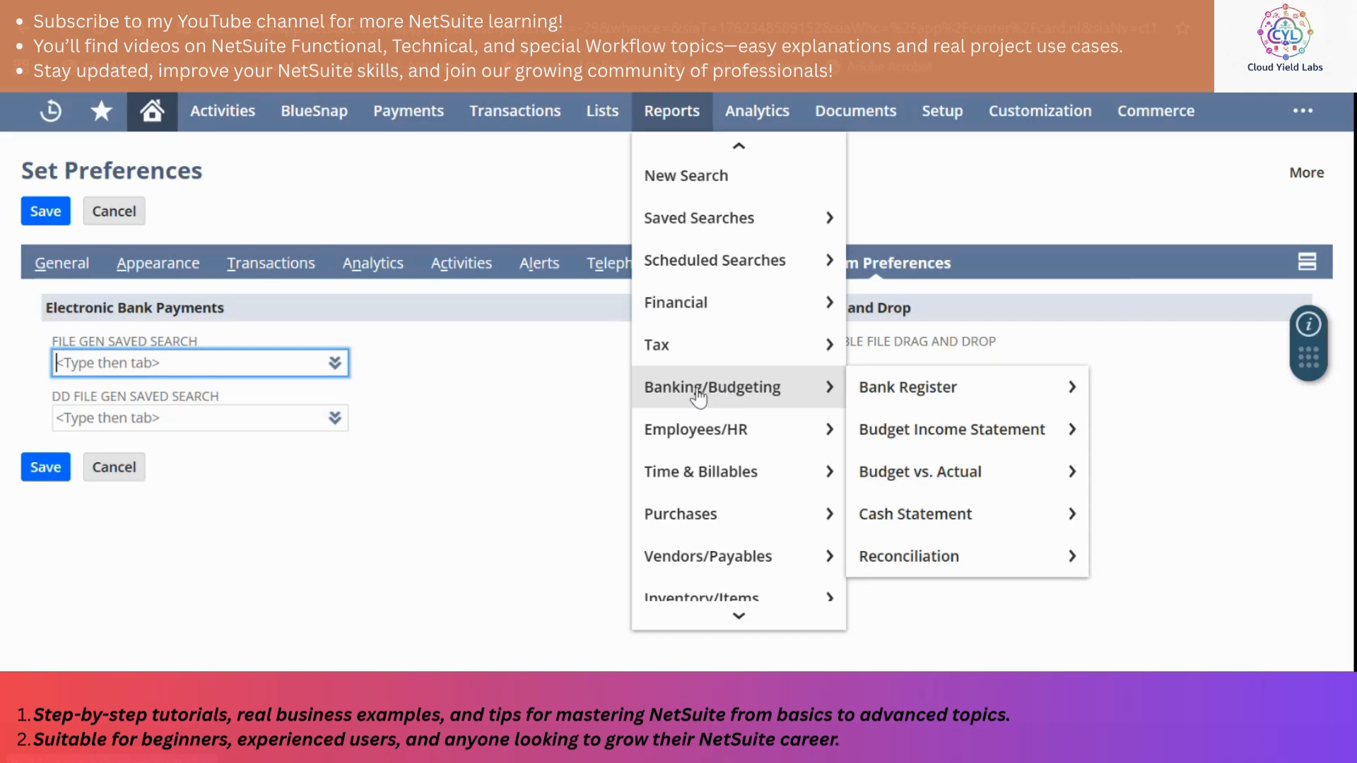
{"action": "mouse_move", "coordinate": [727, 438]}
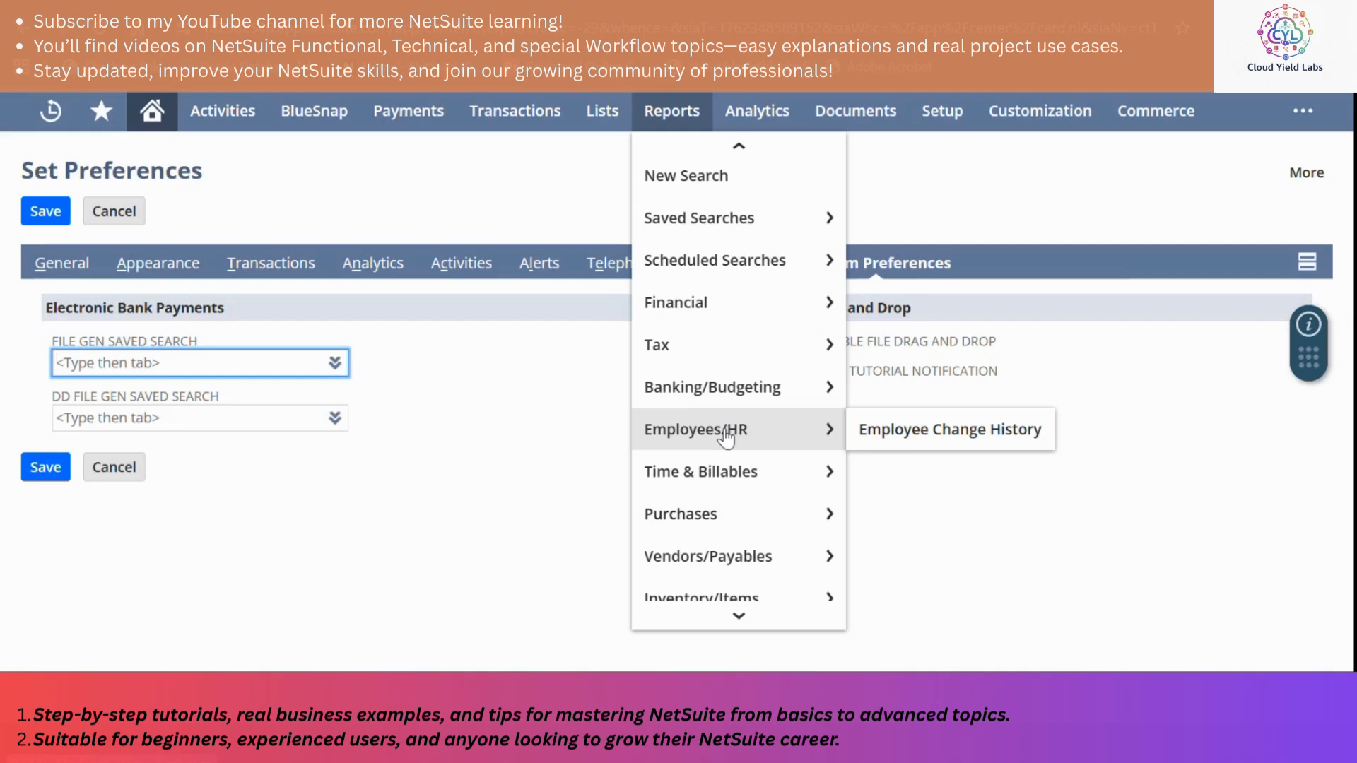
{"action": "mouse_move", "coordinate": [731, 472]}
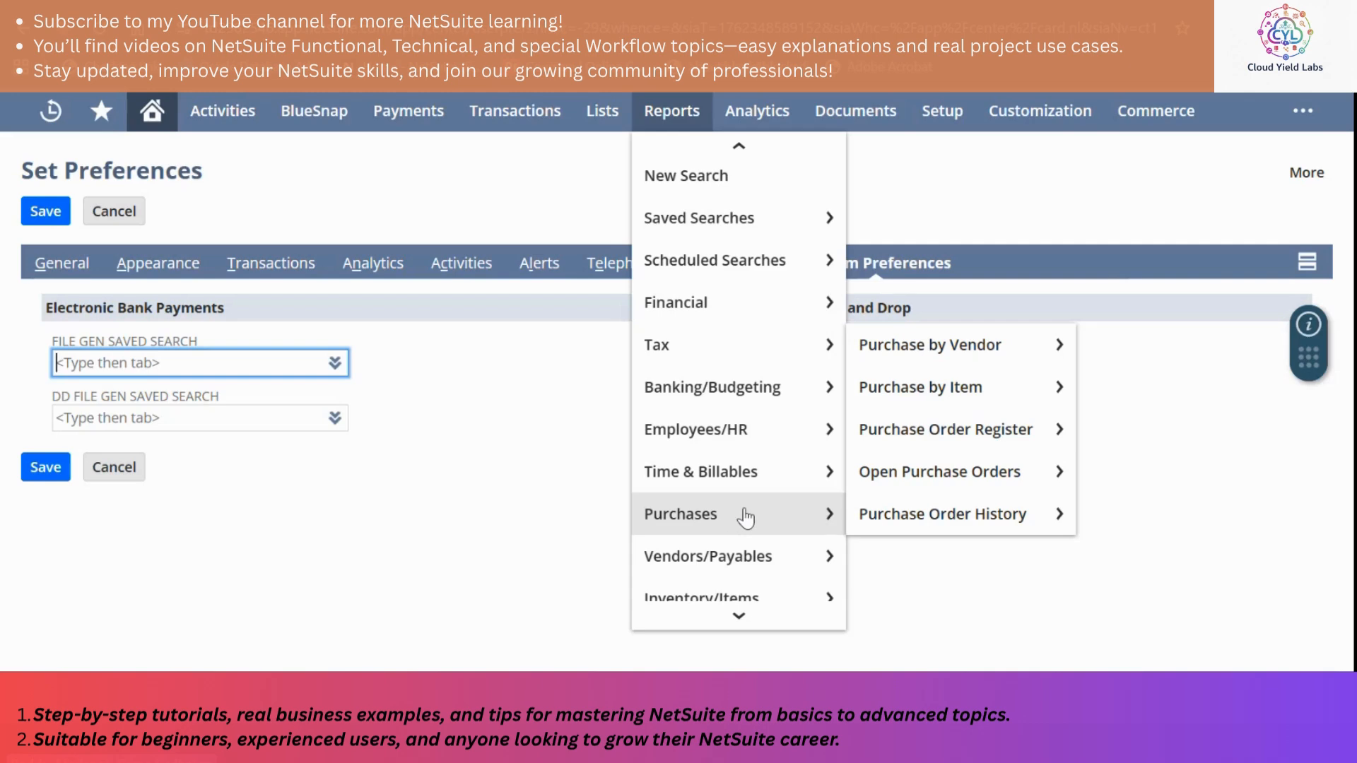
{"action": "mouse_move", "coordinate": [724, 561]}
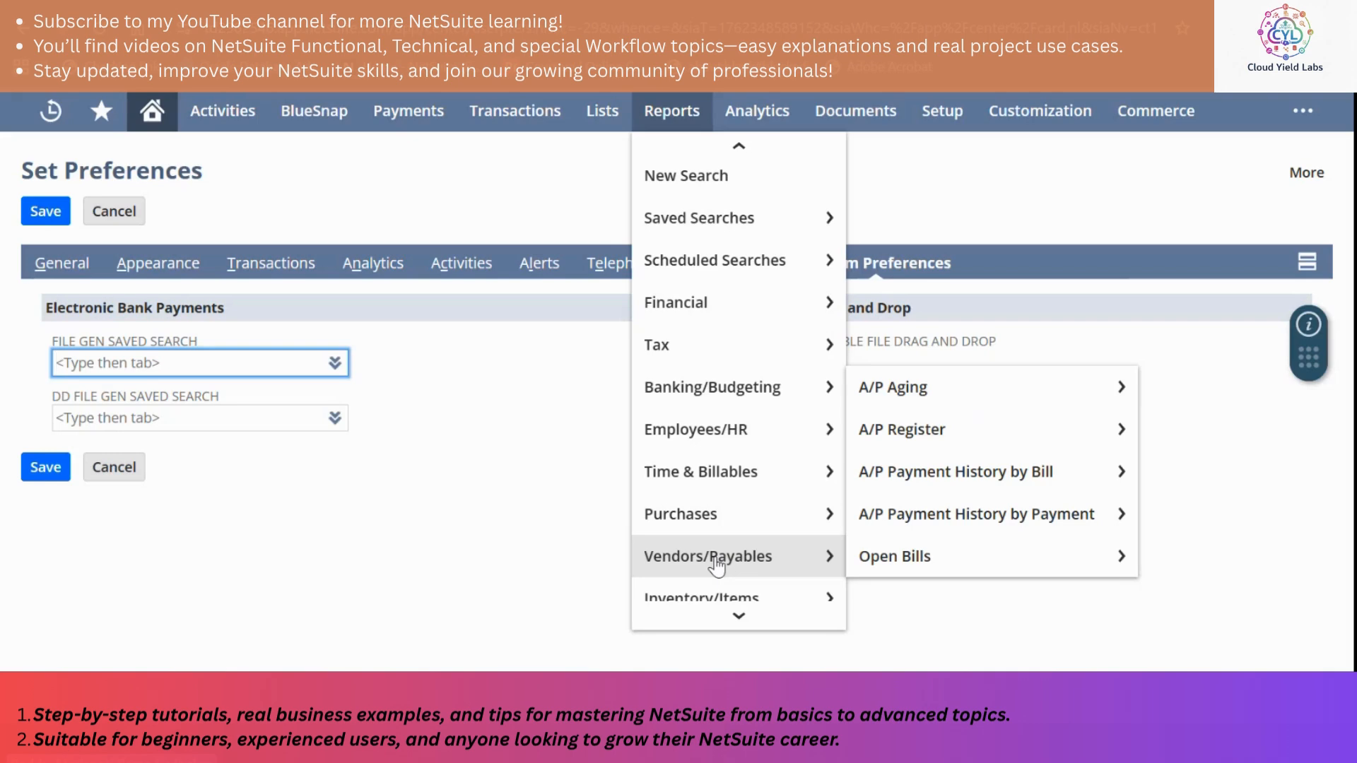
{"action": "mouse_move", "coordinate": [723, 597]}
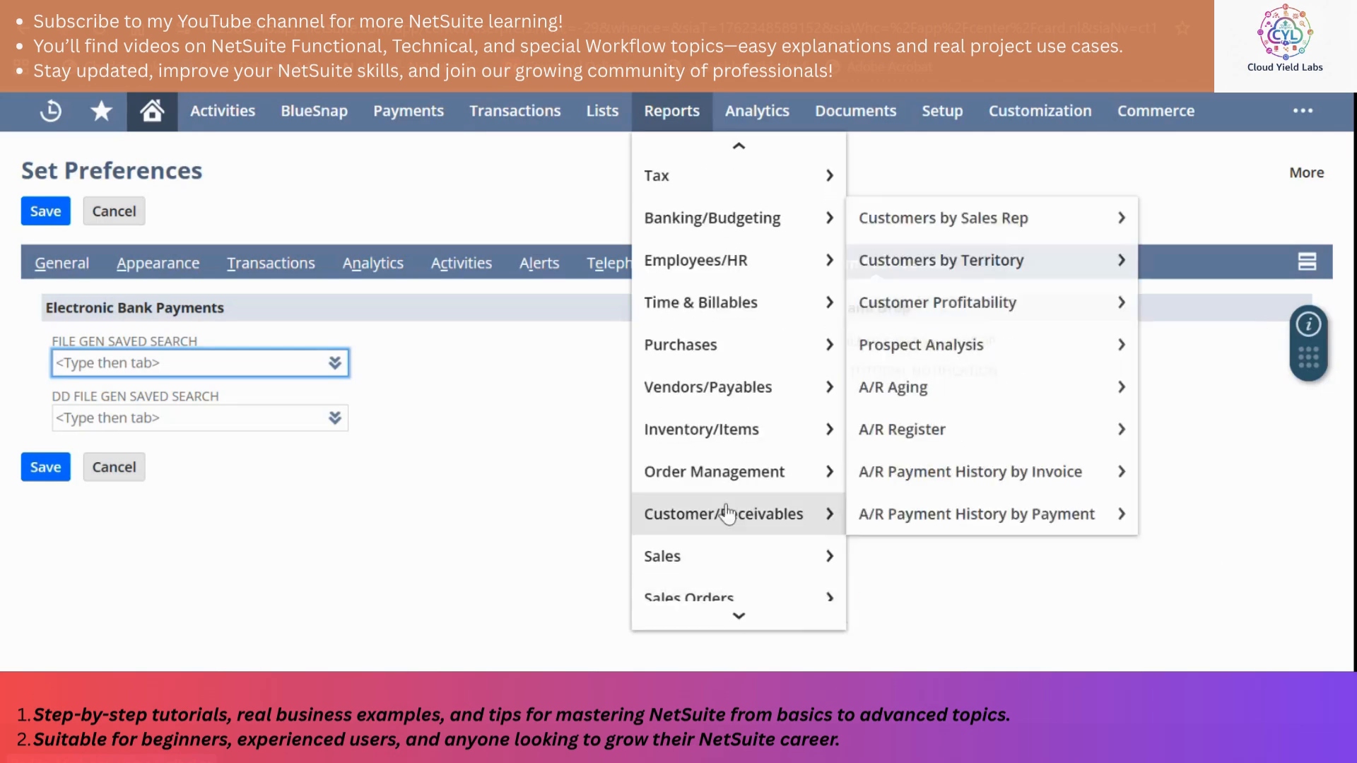
Examine the Reports navigation entries for Customer/Receivables, Sales, Sales Orders, Forecast, Marketing and Pipeline Analysis.
{"action": "mouse_move", "coordinate": [741, 495]}
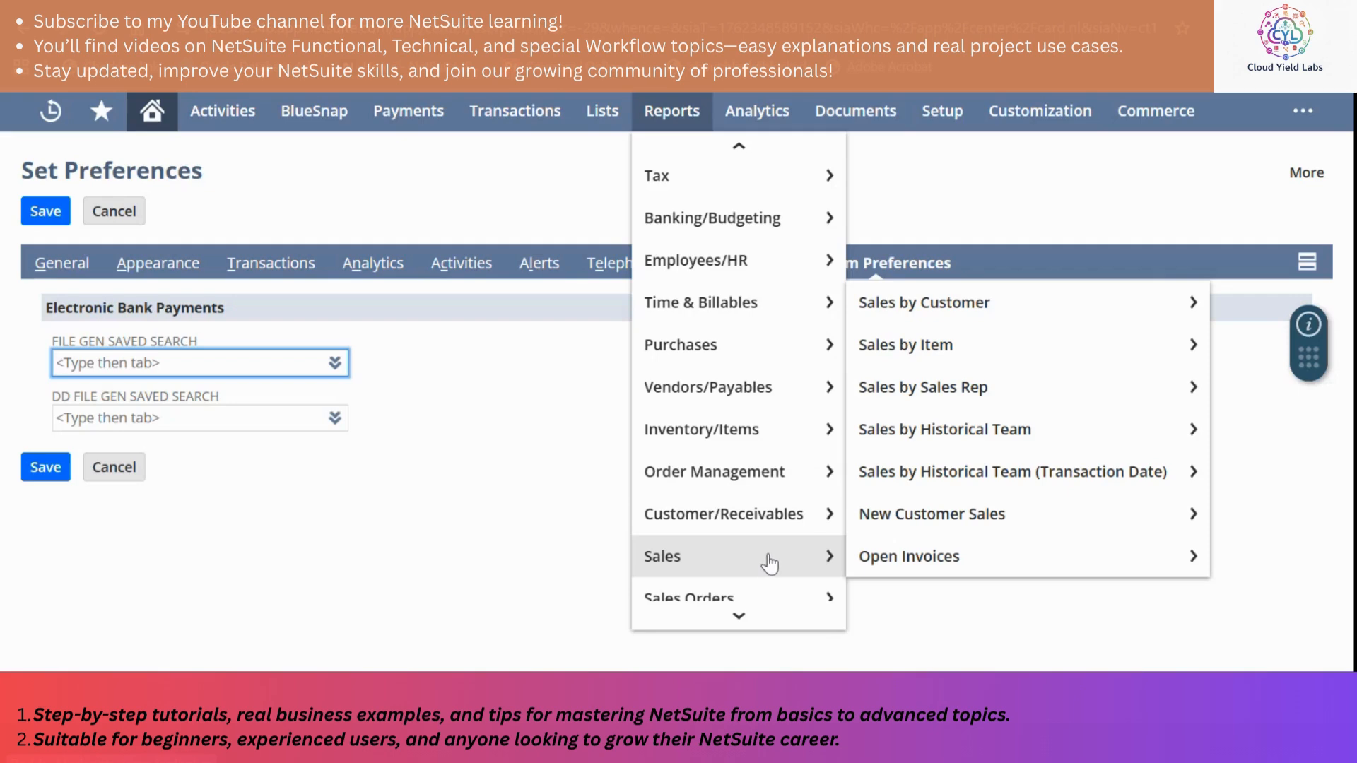
{"action": "mouse_move", "coordinate": [773, 599]}
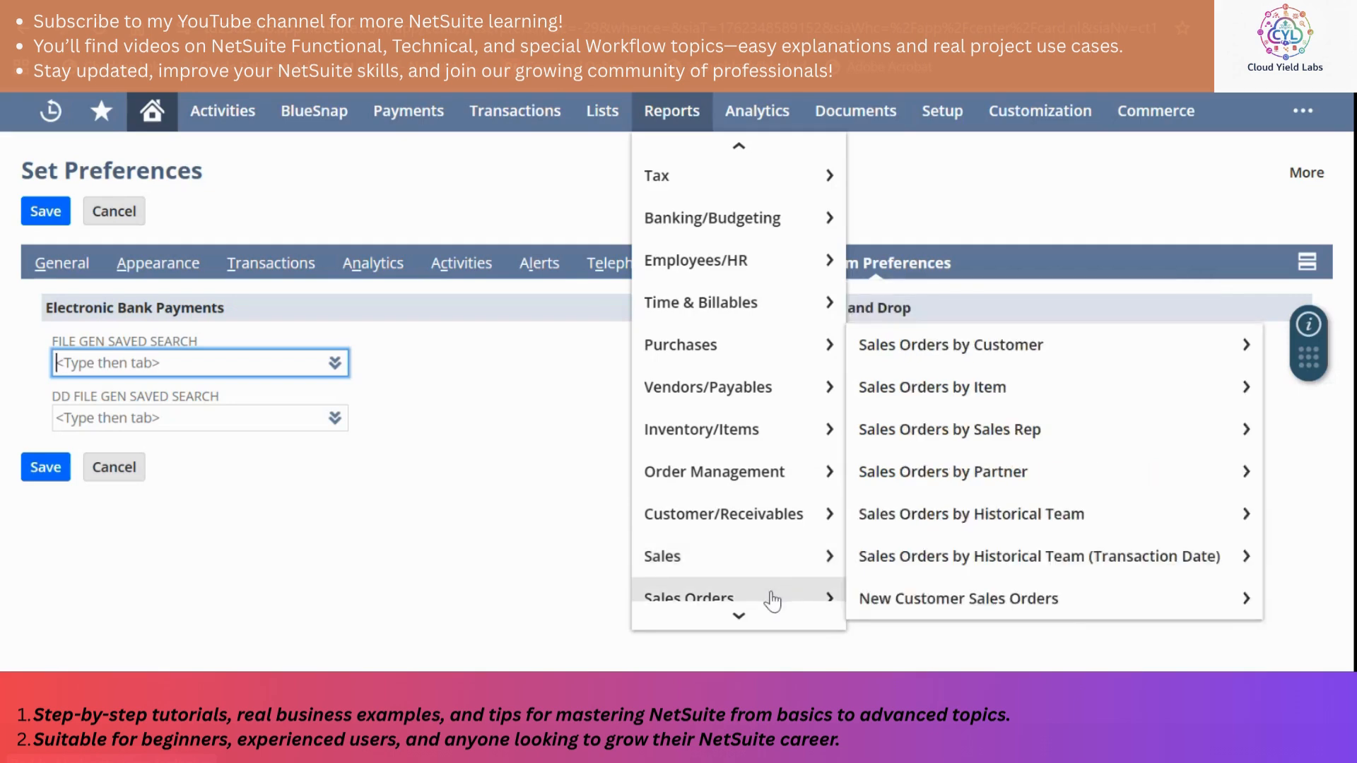
{"action": "scroll", "coordinate": [772, 599], "scroll_direction": "down", "scroll_amount": 2}
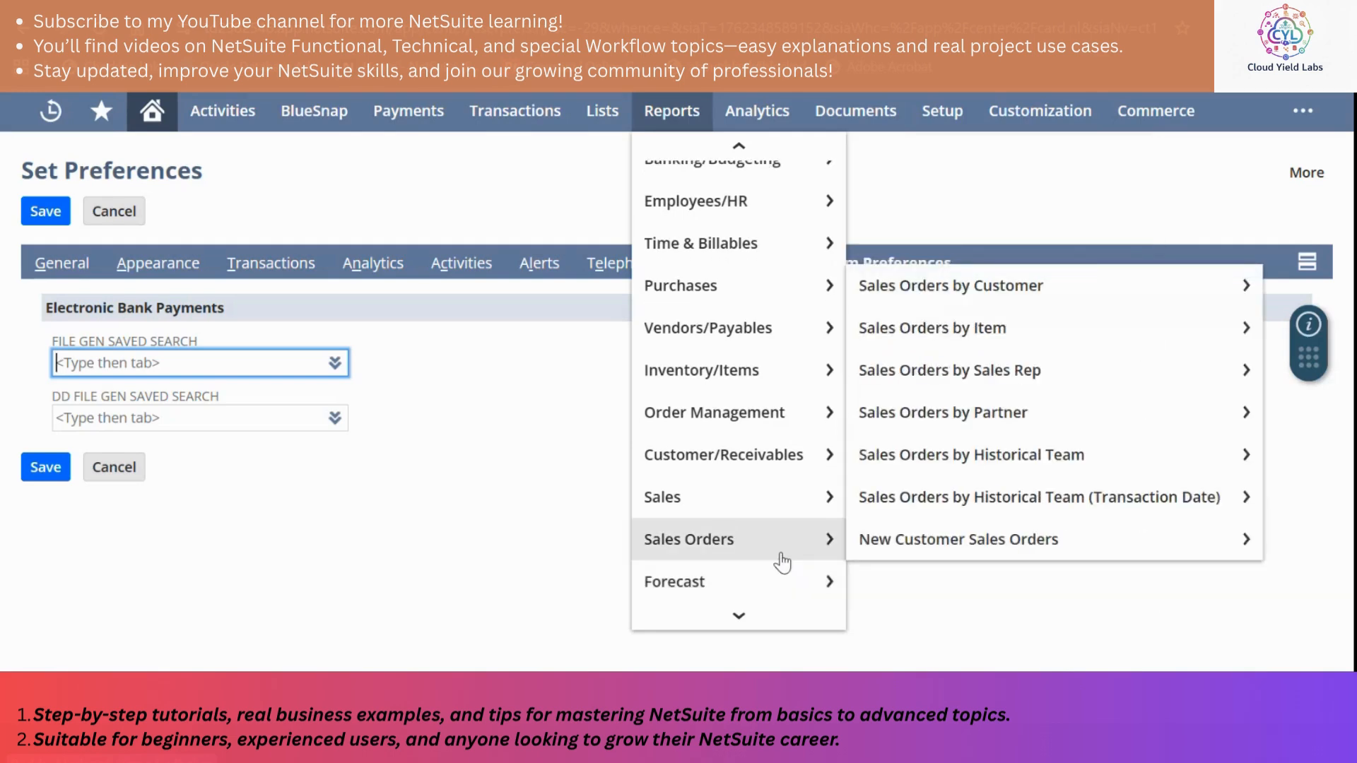
{"action": "scroll", "coordinate": [782, 562], "scroll_direction": "down", "scroll_amount": 1}
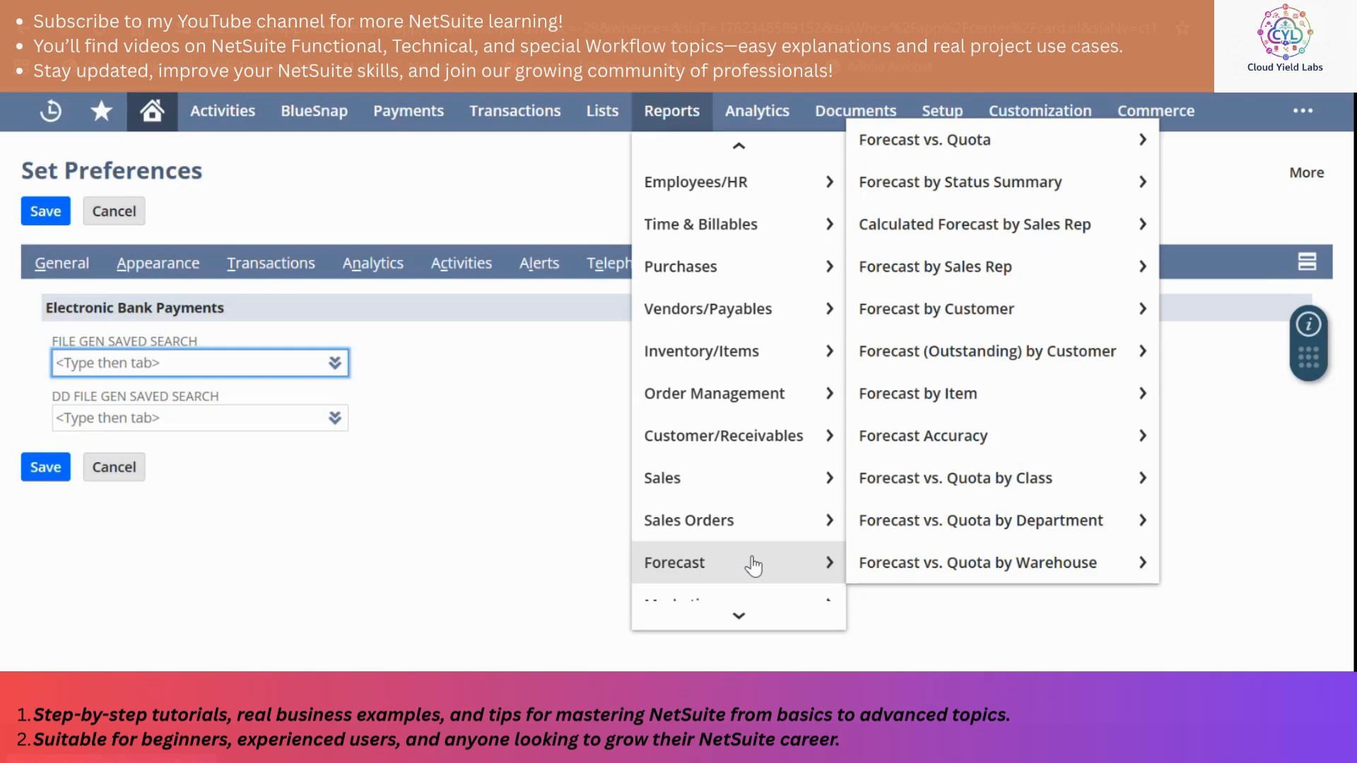
{"action": "scroll", "coordinate": [753, 565], "scroll_direction": "down", "scroll_amount": 1}
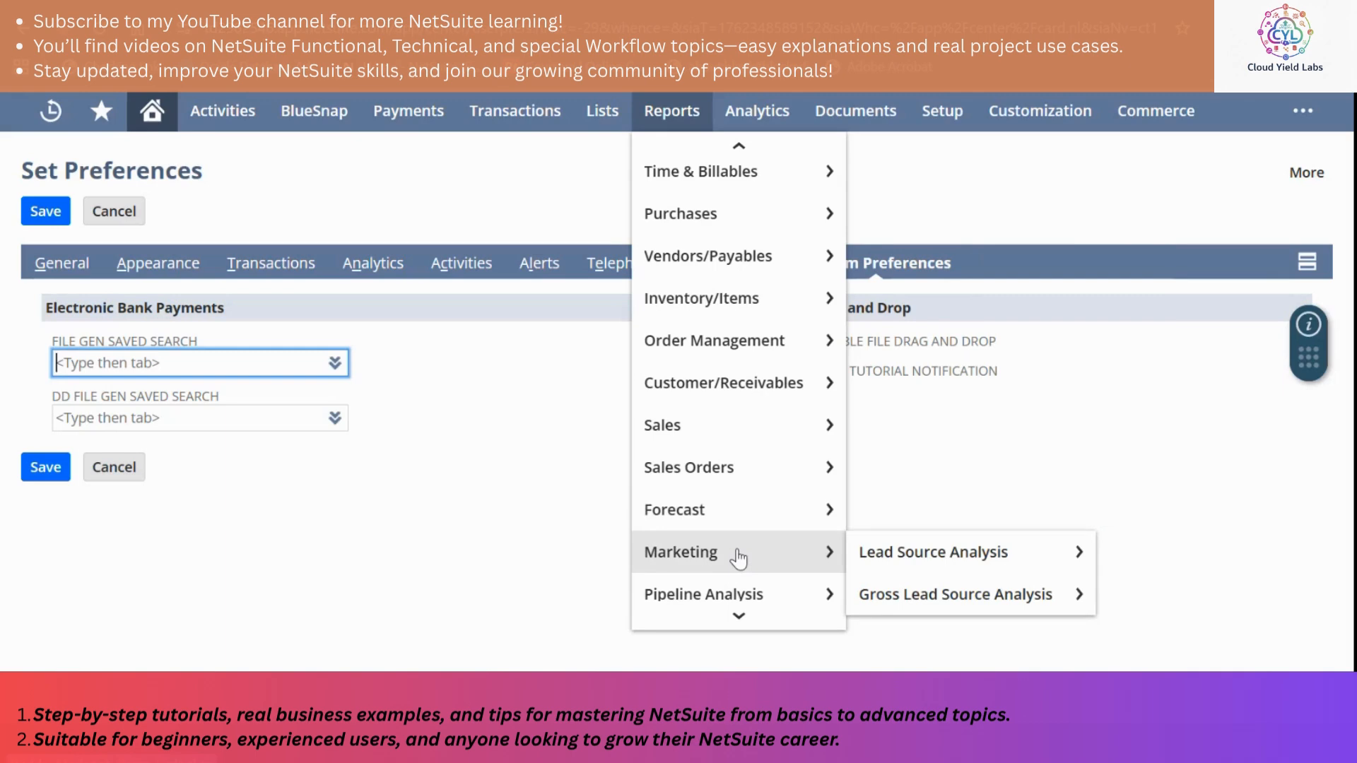
{"action": "scroll", "coordinate": [737, 561], "scroll_direction": "down", "scroll_amount": 2}
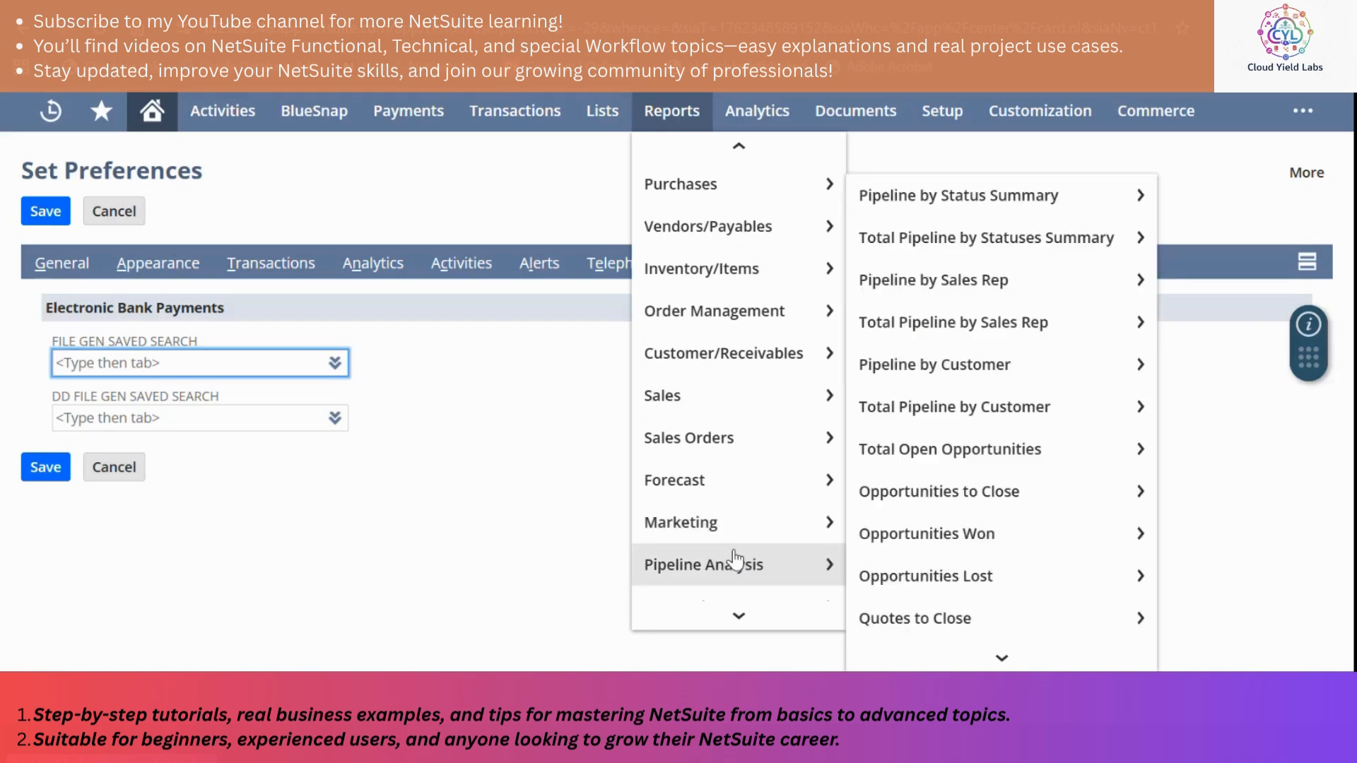
Examine the Reports navigation entries for Integration, Sales Tax US, Sales Tax Canada and VAT/GST.
{"action": "scroll", "coordinate": [737, 559], "scroll_direction": "down", "scroll_amount": 1}
{"action": "scroll", "coordinate": [737, 558], "scroll_direction": "down", "scroll_amount": 2}
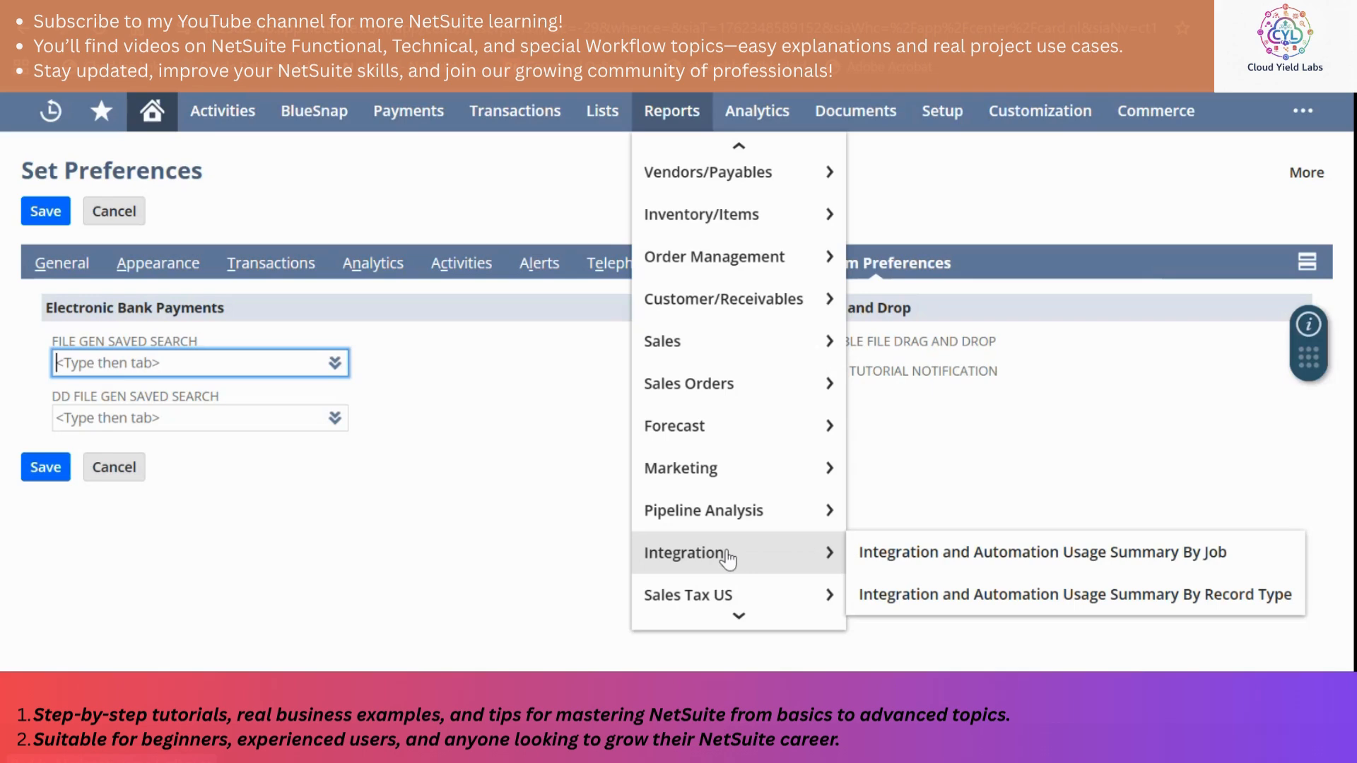
{"action": "scroll", "coordinate": [727, 558], "scroll_direction": "down", "scroll_amount": 2}
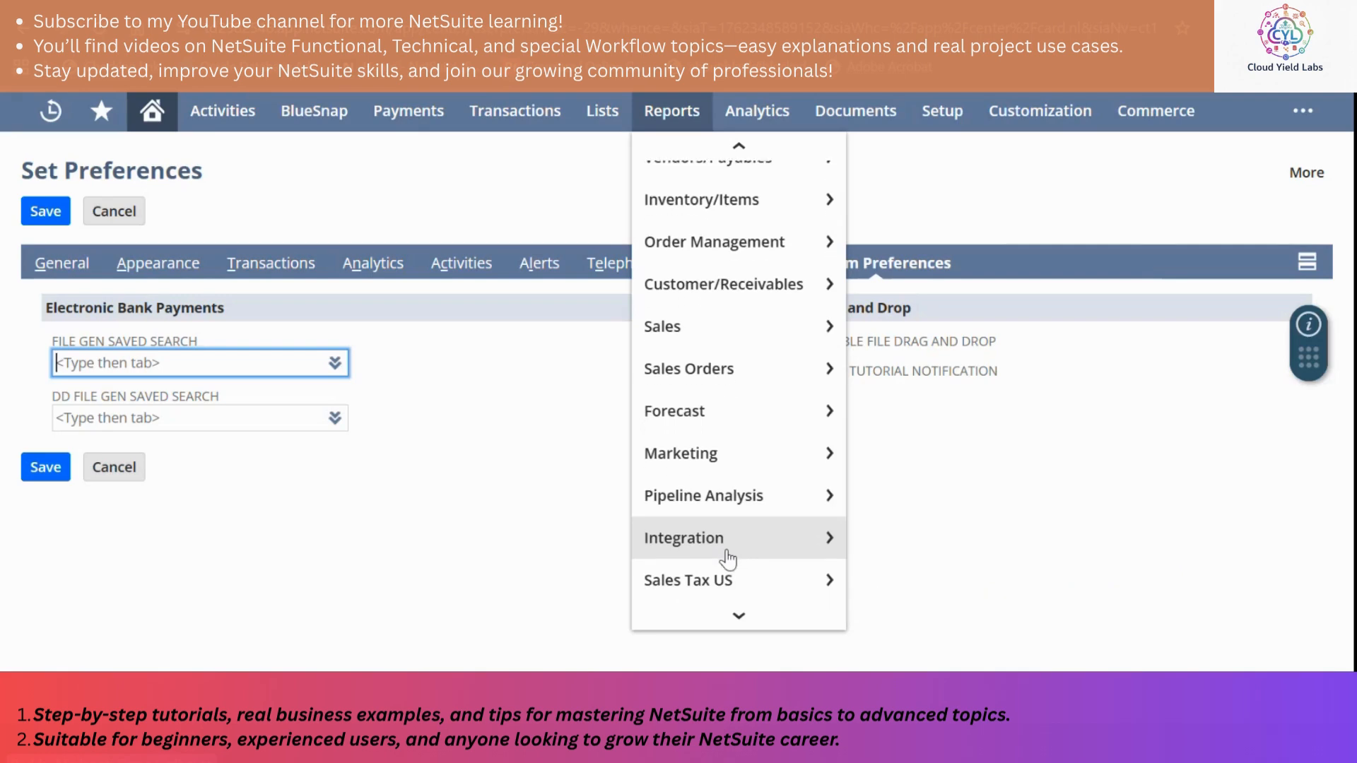
{"action": "scroll", "coordinate": [705, 558], "scroll_direction": "down", "scroll_amount": 1}
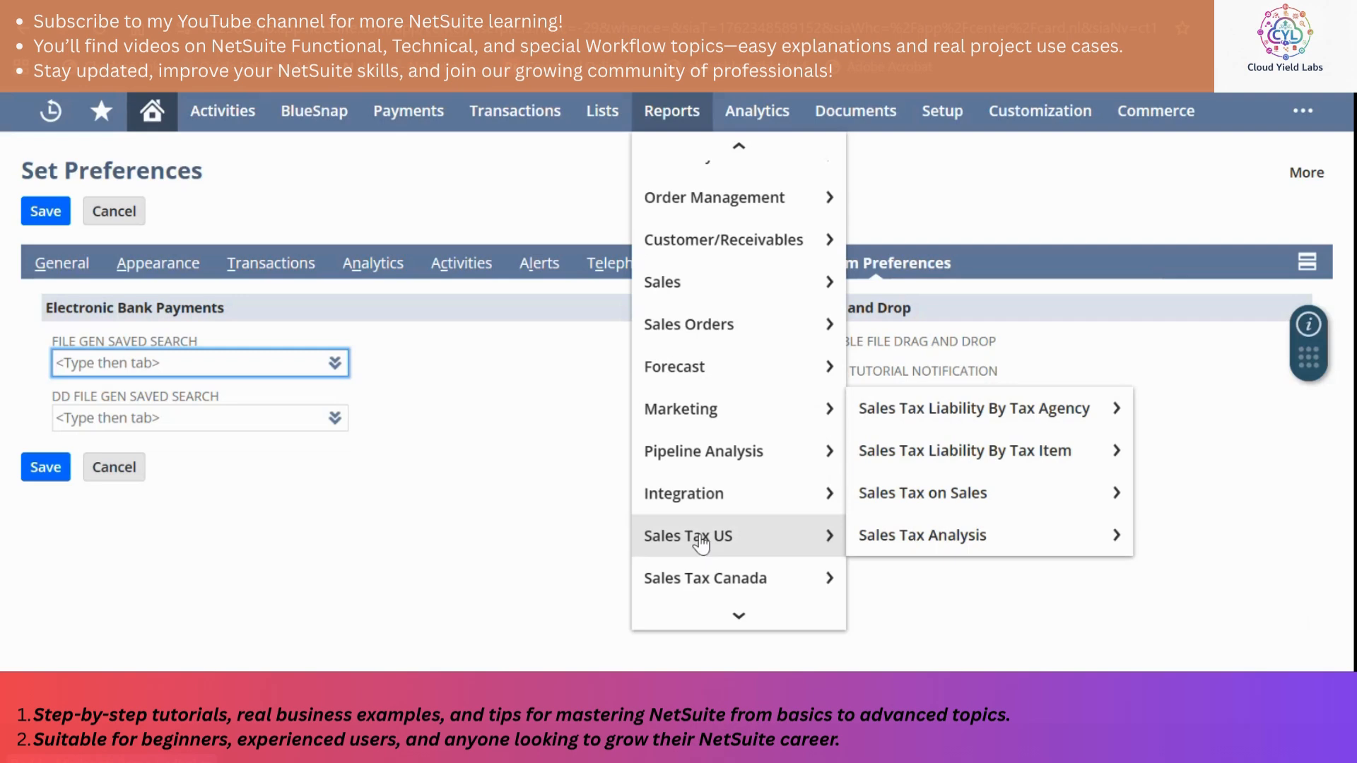
{"action": "scroll", "coordinate": [702, 542], "scroll_direction": "down", "scroll_amount": 1}
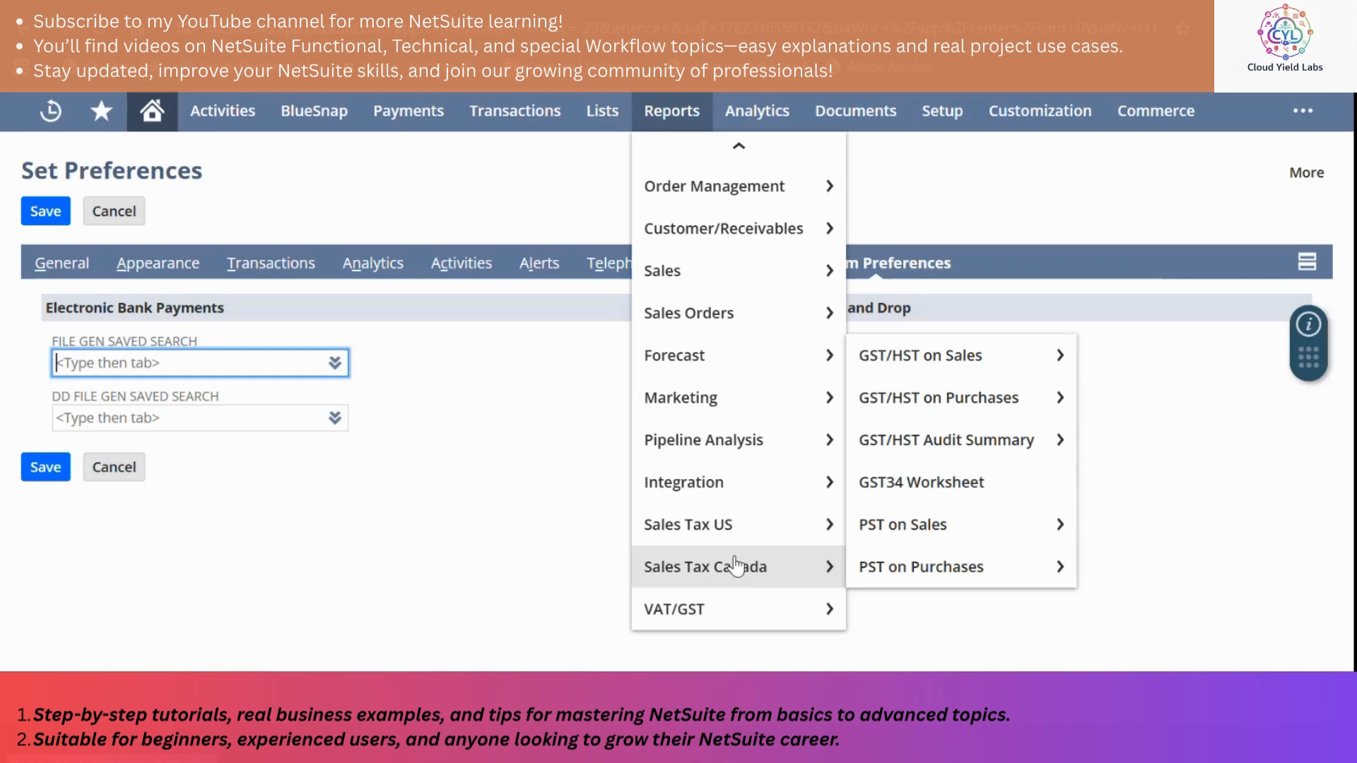
{"action": "mouse_move", "coordinate": [699, 614]}
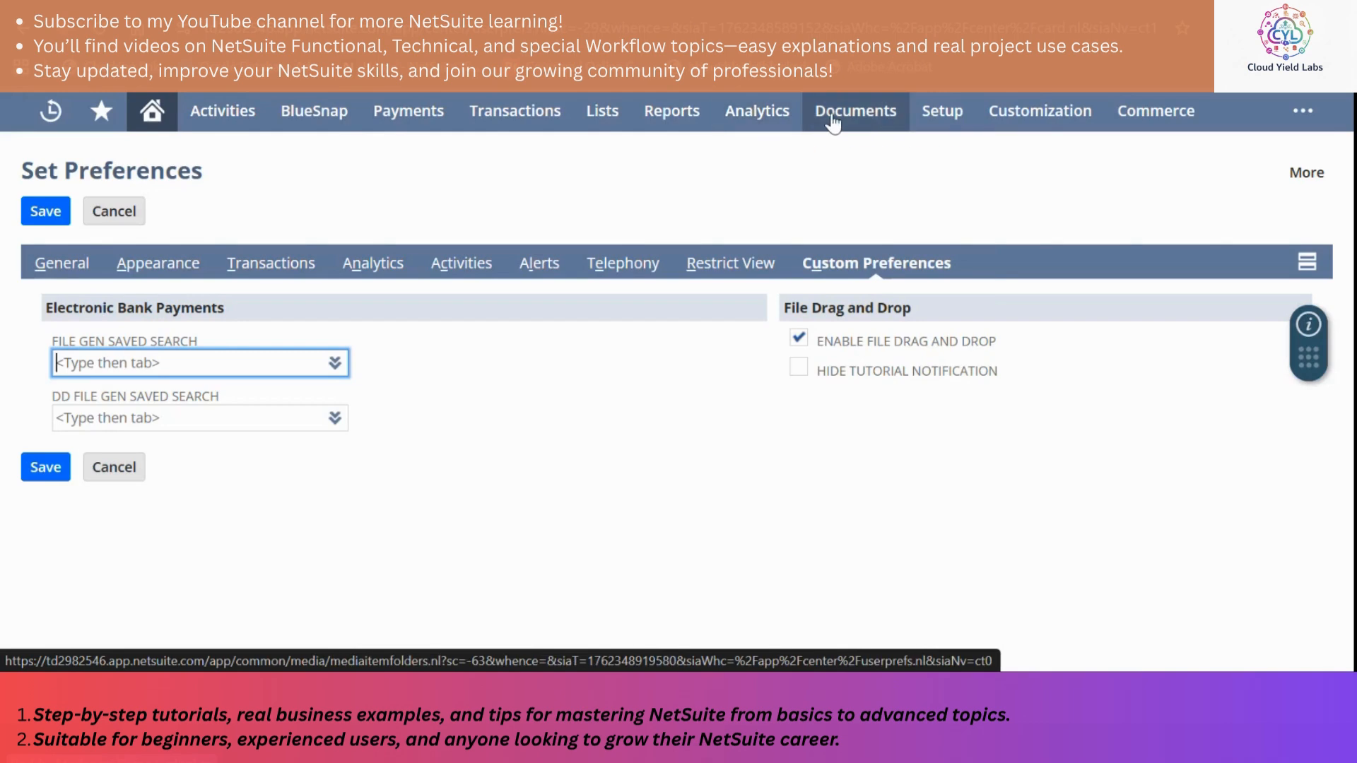
Examine the Documents navigation entries for Drag and Drop Files, Files, Templates and Mail Merge.
{"action": "mouse_move", "coordinate": [836, 123]}
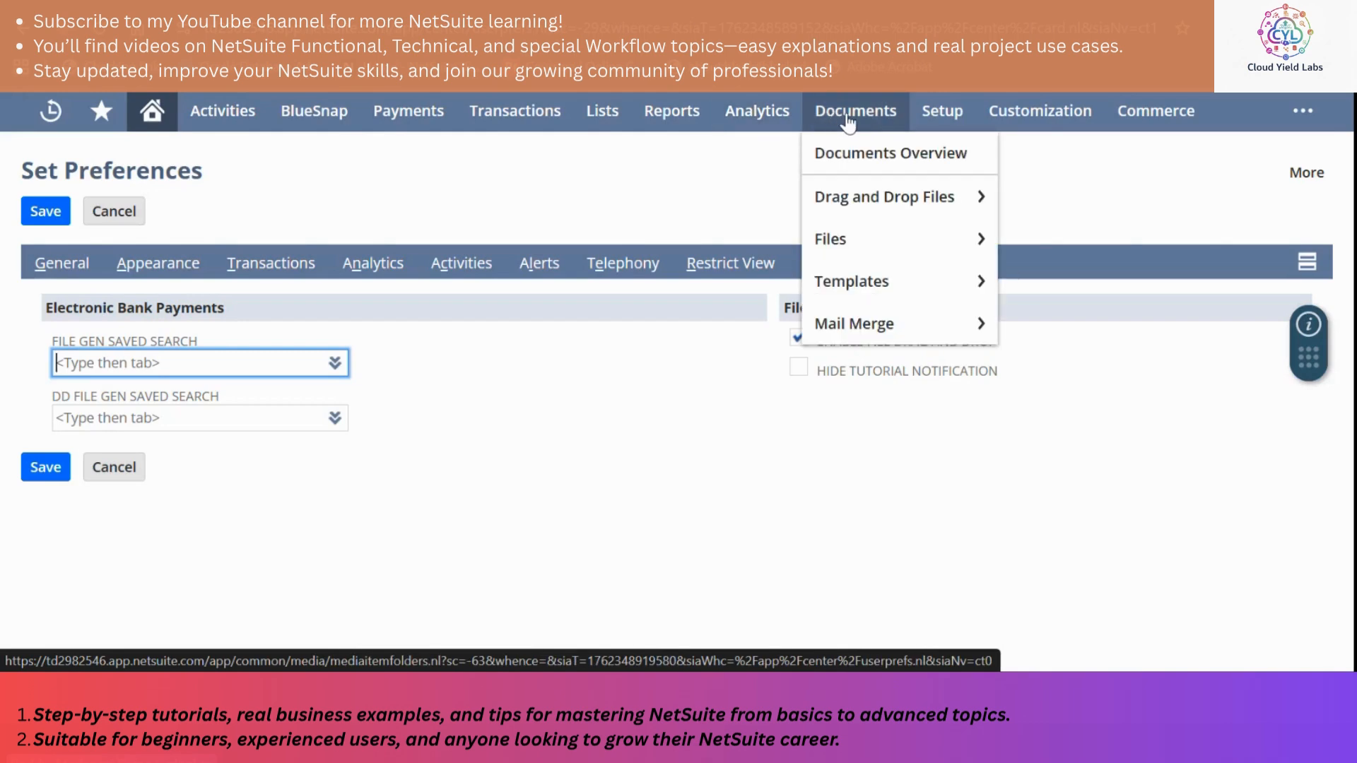
{"action": "mouse_move", "coordinate": [873, 206]}
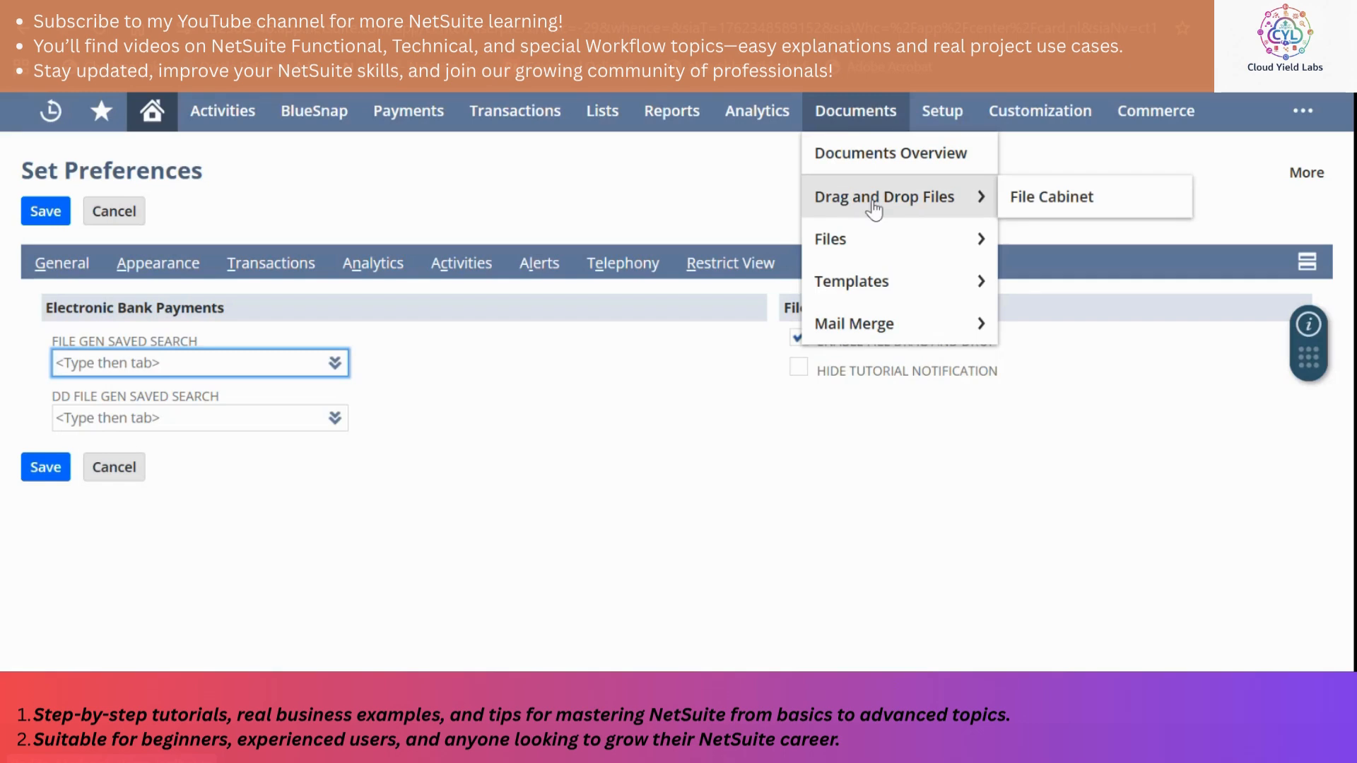
{"action": "mouse_move", "coordinate": [916, 239]}
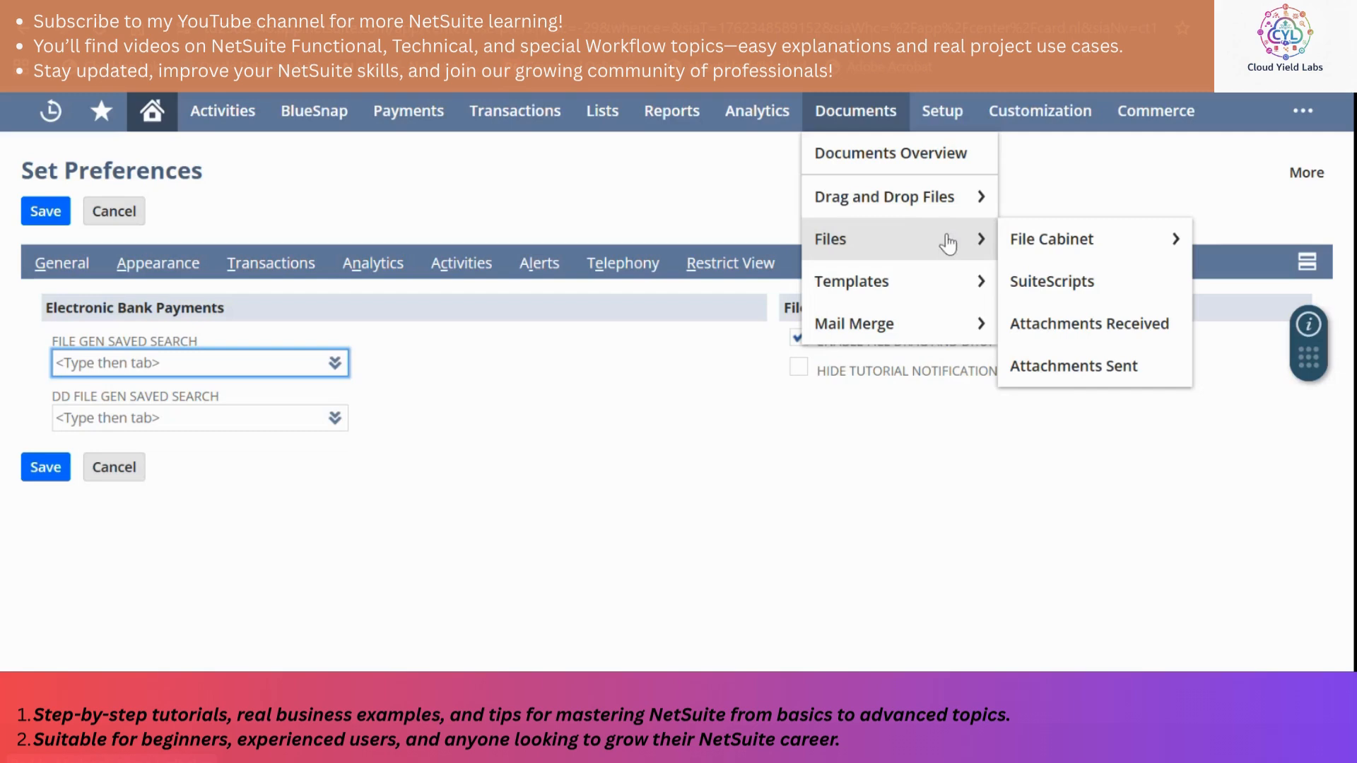
{"action": "mouse_move", "coordinate": [1030, 246]}
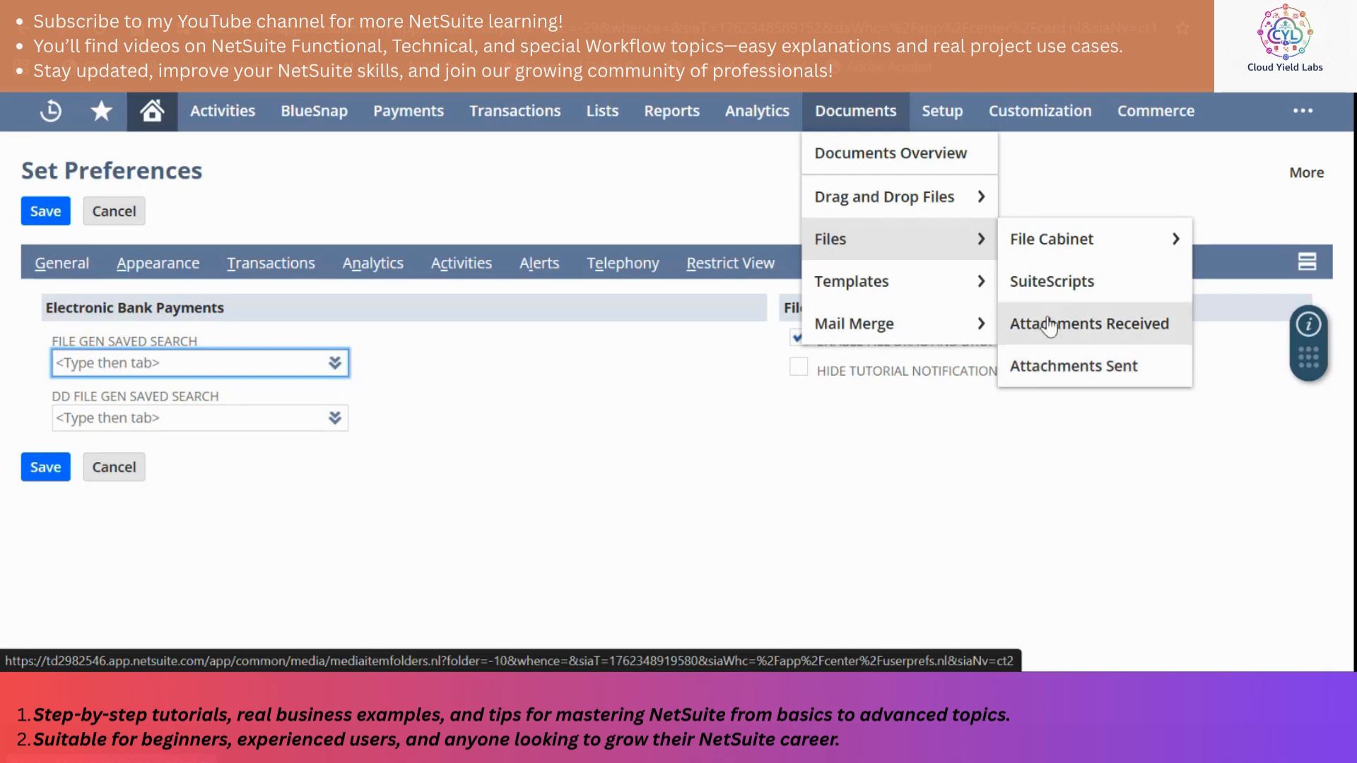
{"action": "mouse_move", "coordinate": [932, 285]}
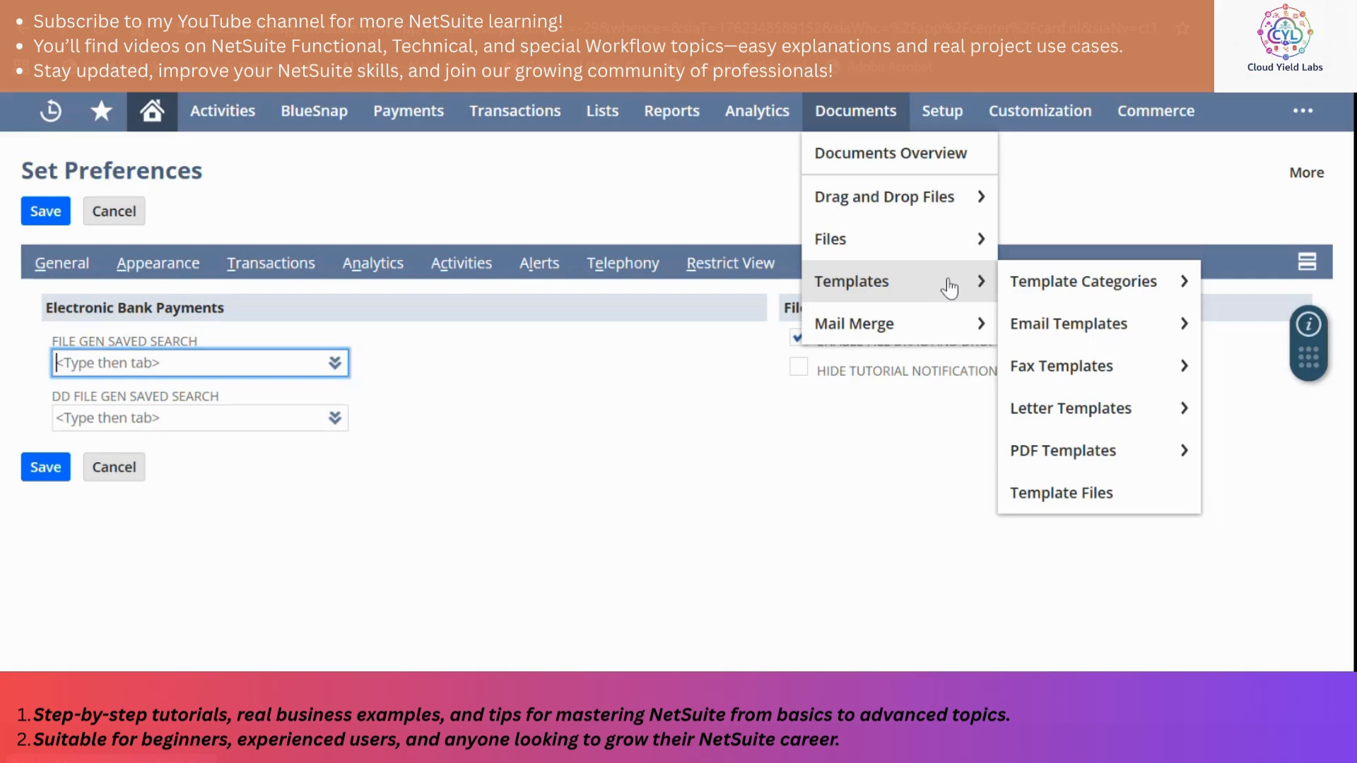
{"action": "mouse_move", "coordinate": [930, 324]}
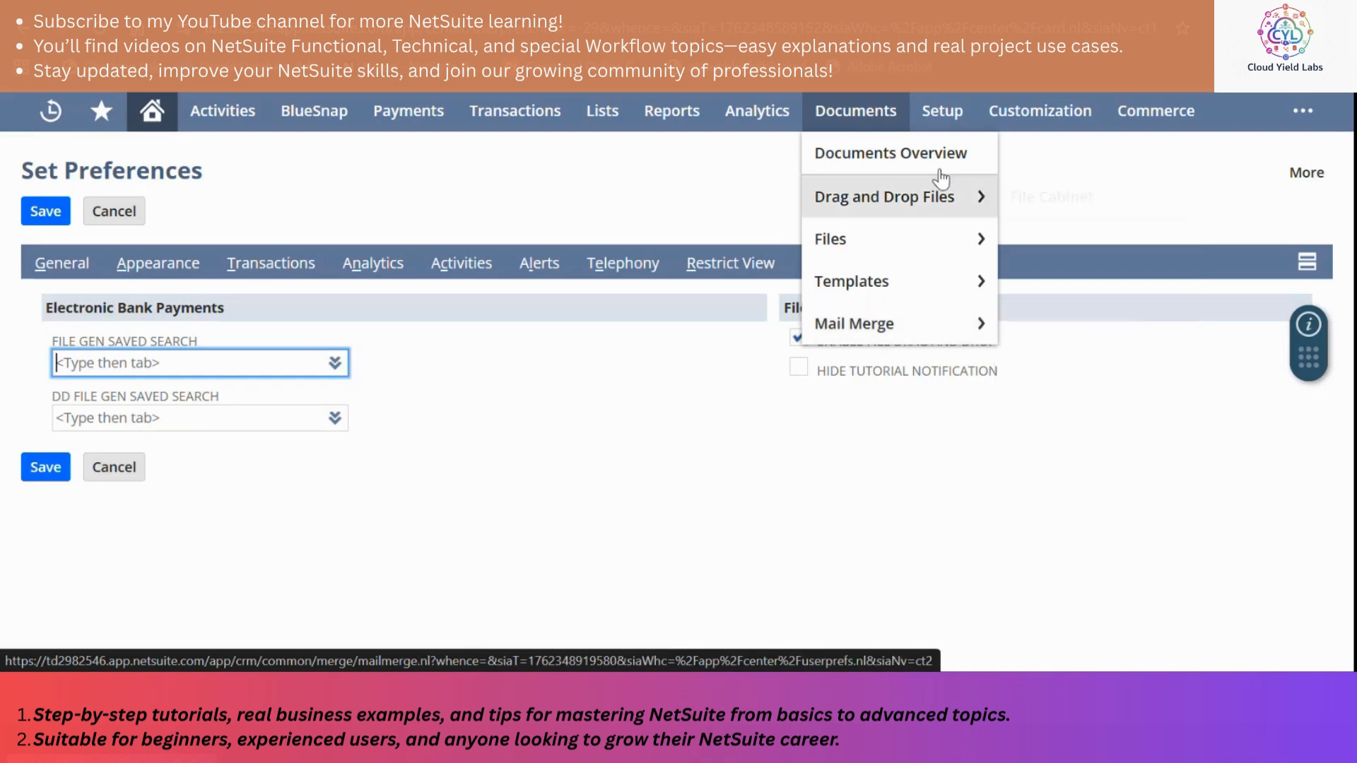
Examine the Company setup entries from Enable Features and Auto-Generated Numbers through Countries and Business Activity Statement.
{"action": "mouse_move", "coordinate": [937, 107]}
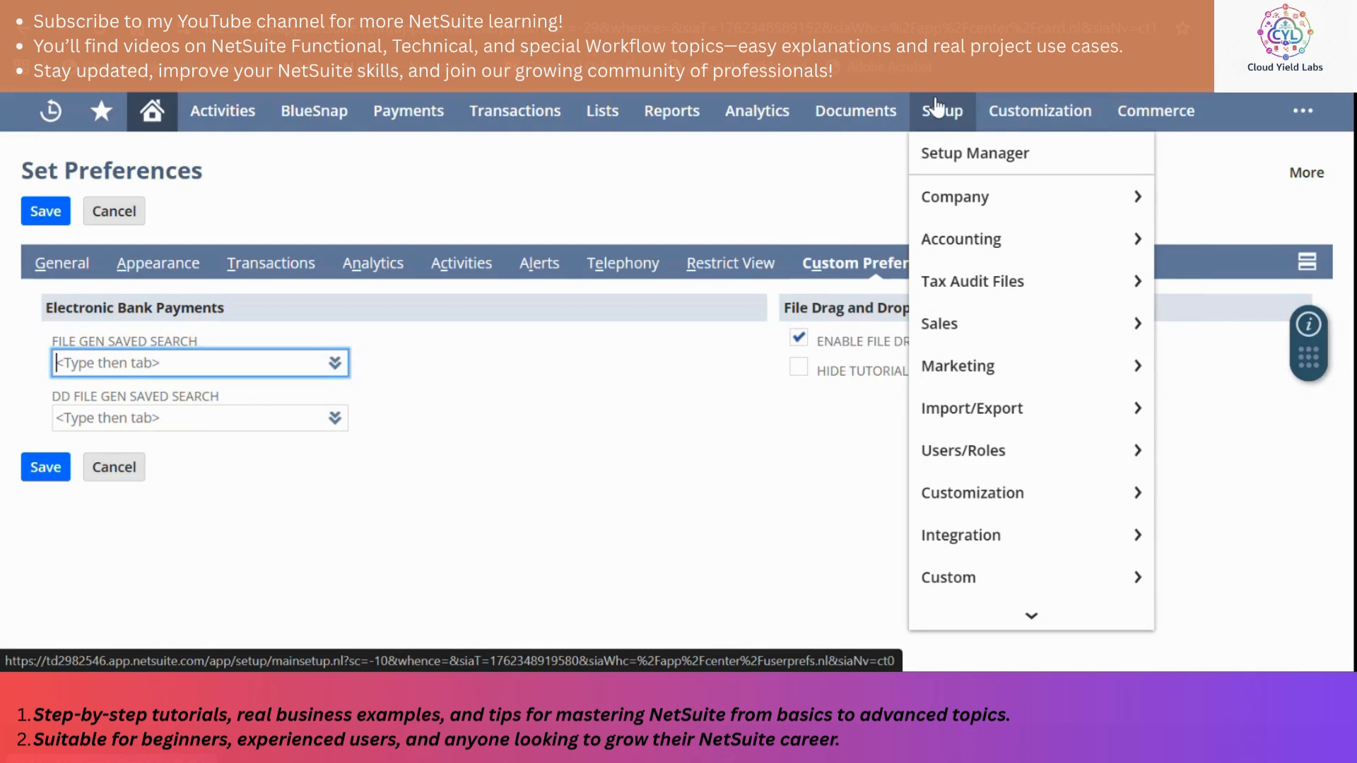
{"action": "mouse_move", "coordinate": [973, 205]}
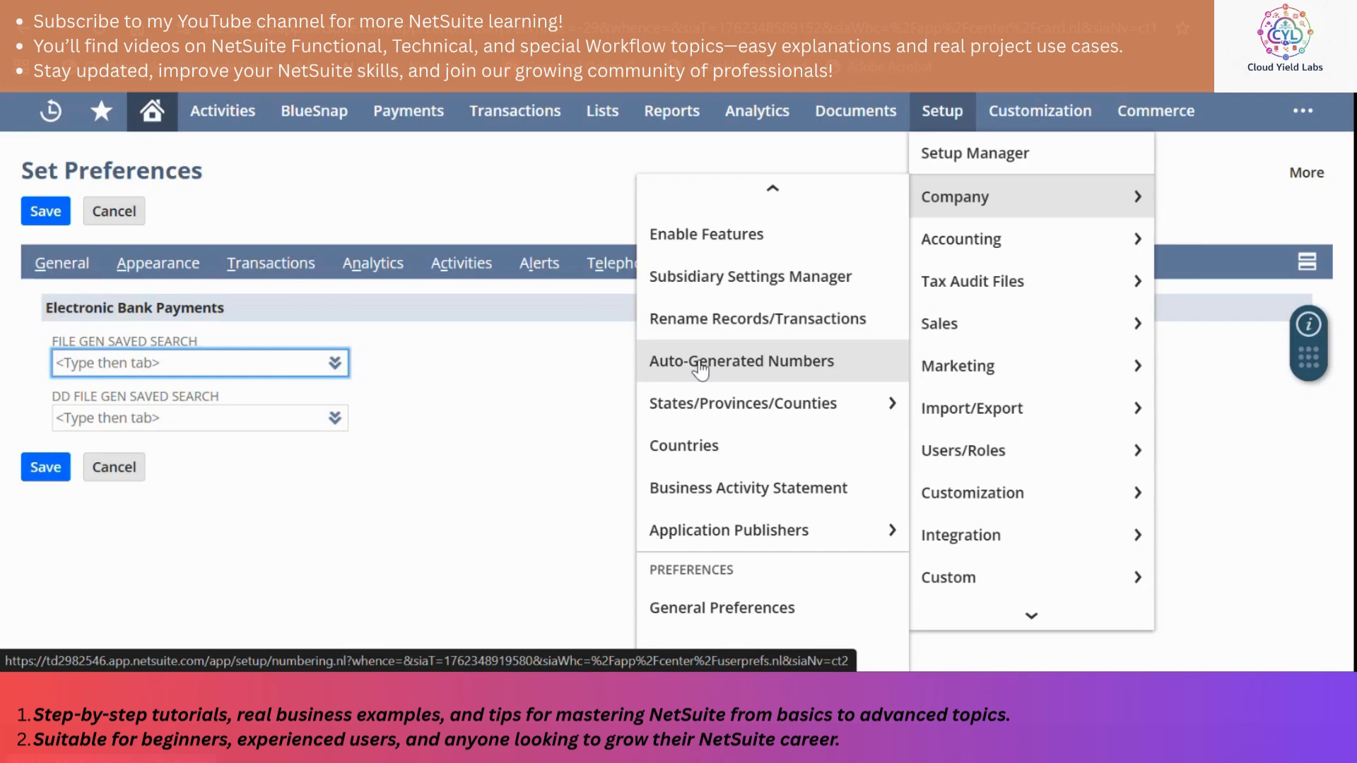
{"action": "mouse_move", "coordinate": [715, 421]}
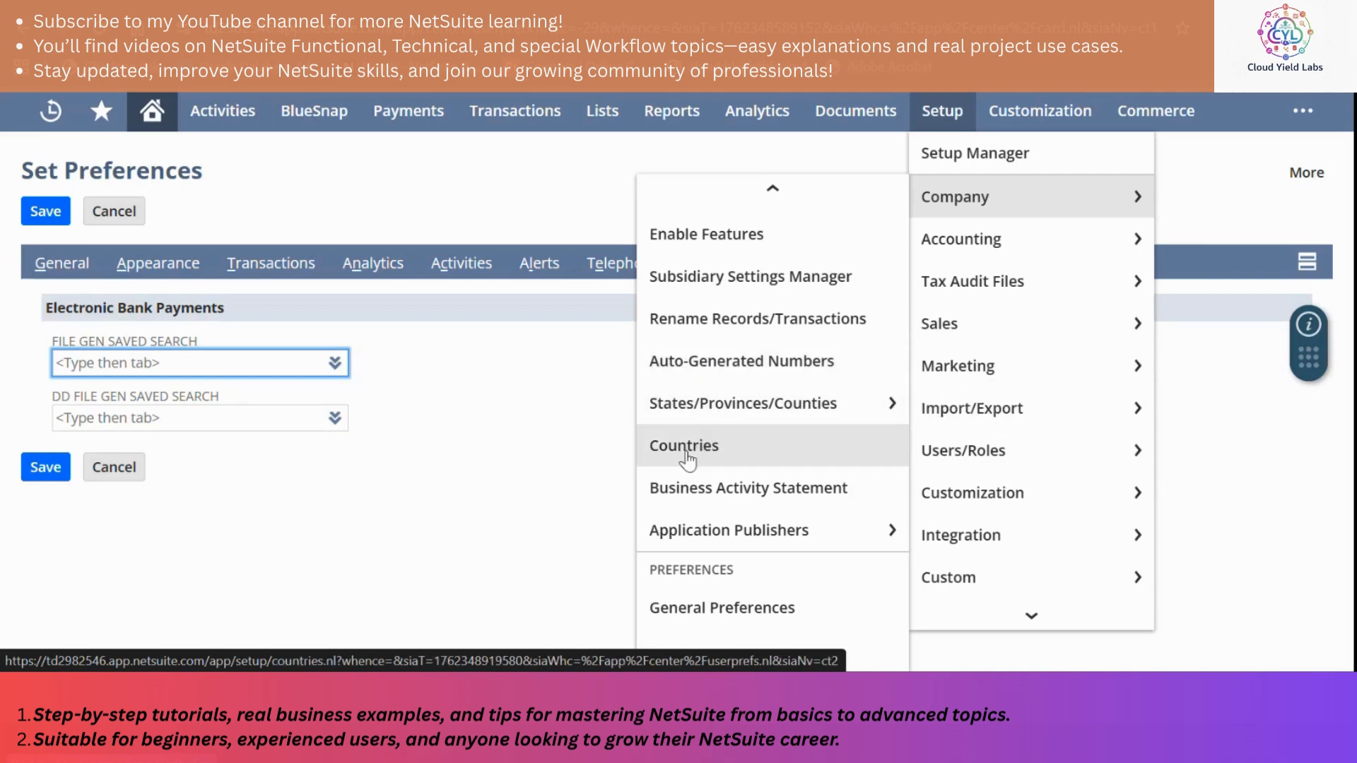
{"action": "scroll", "coordinate": [702, 453], "scroll_direction": "down", "scroll_amount": 1}
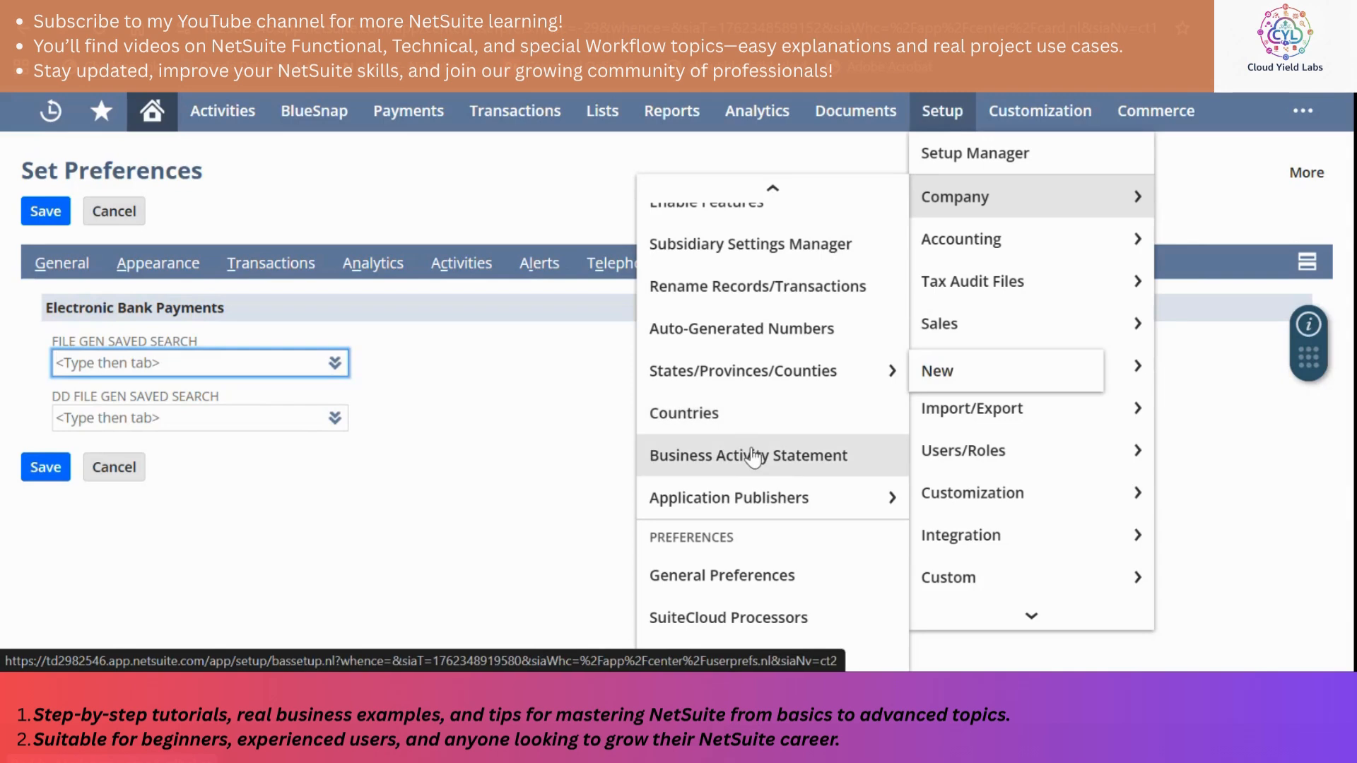
Examine the Company setup preference entries for General Preferences, SuiteCloud Processors, Certificates, Keys, API Secrets and Printing & Fax.
{"action": "scroll", "coordinate": [700, 417], "scroll_direction": "down", "scroll_amount": 4}
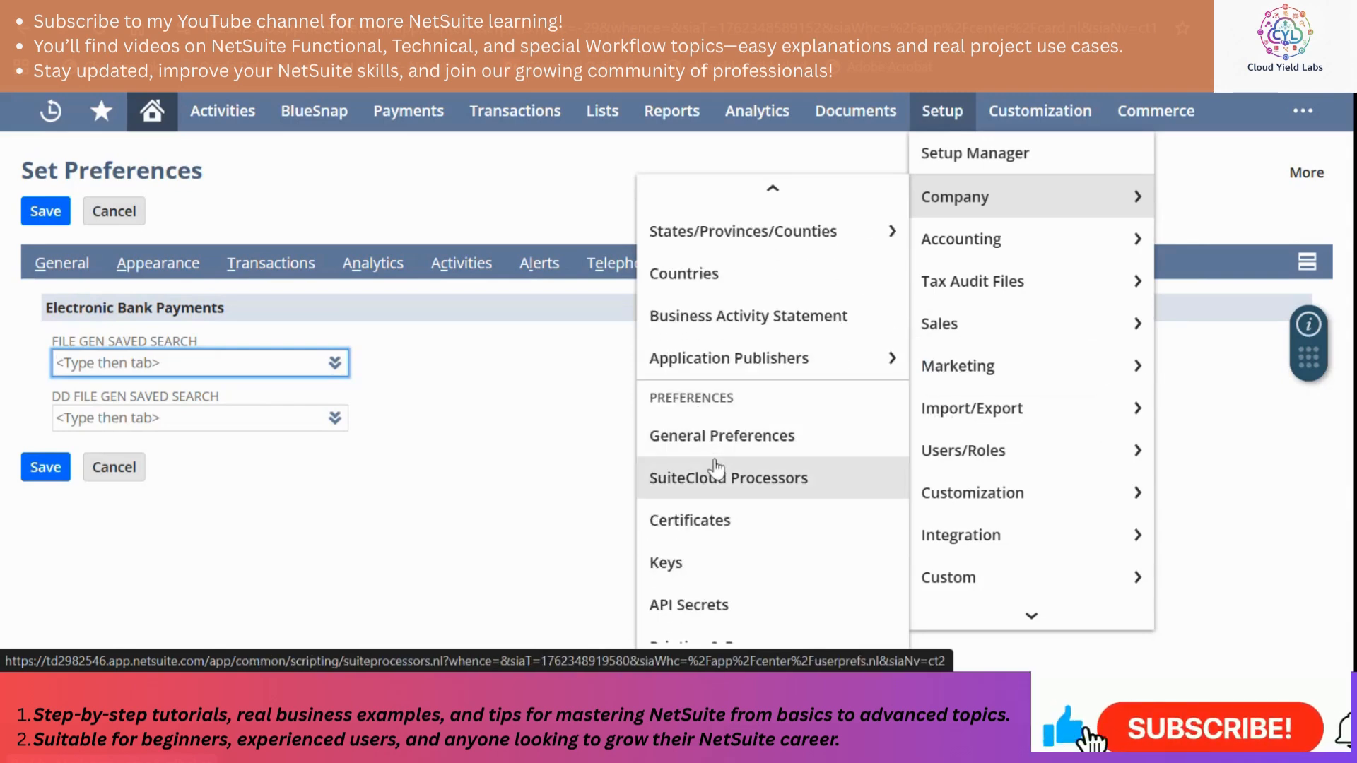
{"action": "scroll", "coordinate": [716, 467], "scroll_direction": "down", "scroll_amount": 1}
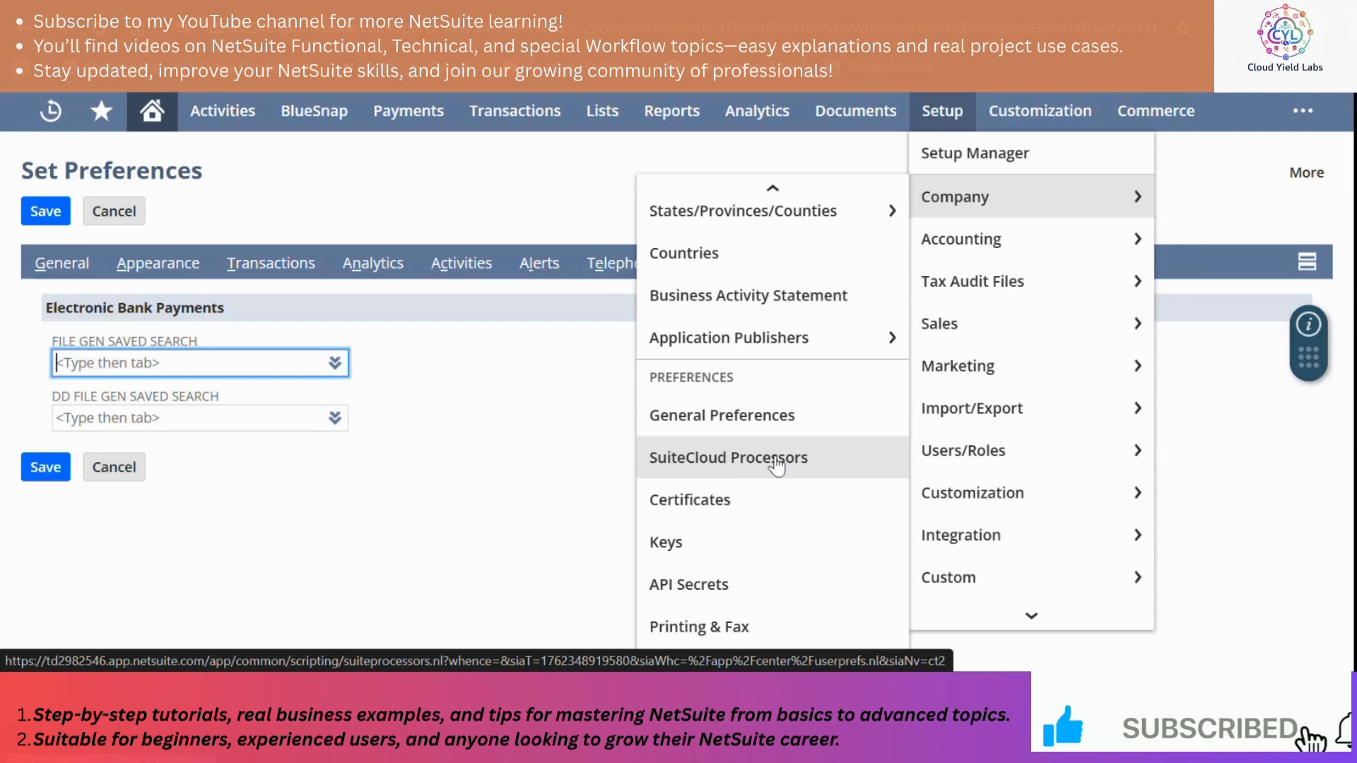
{"action": "scroll", "coordinate": [777, 466], "scroll_direction": "down", "scroll_amount": 1}
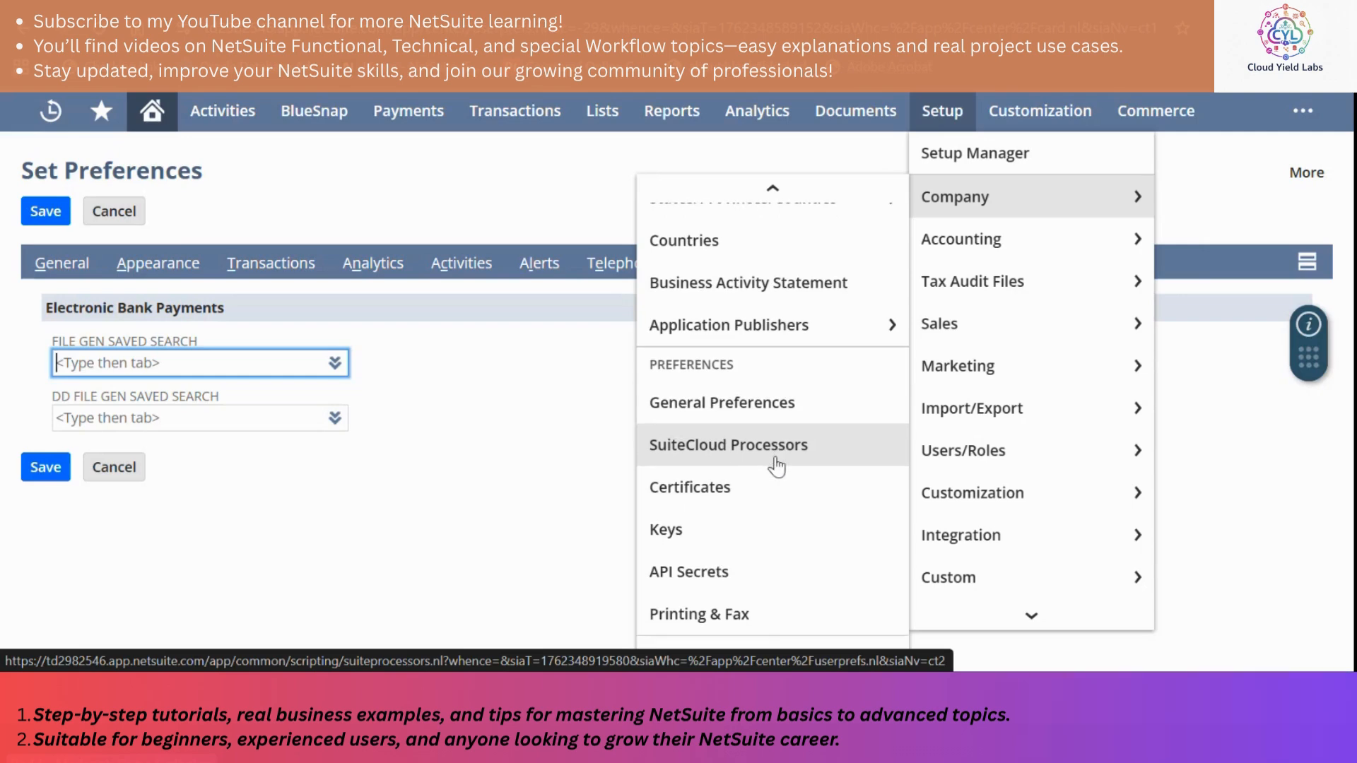
{"action": "scroll", "coordinate": [776, 466], "scroll_direction": "down", "scroll_amount": 1}
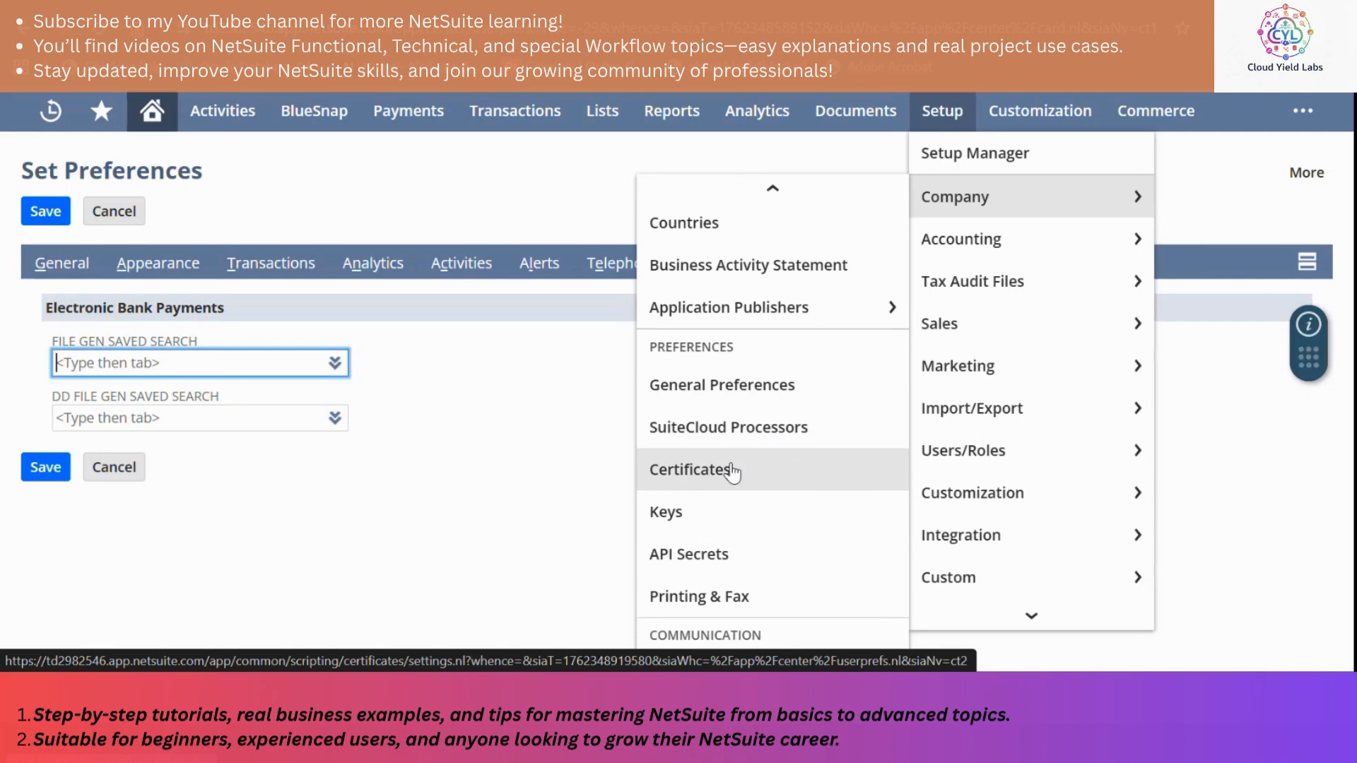
{"action": "scroll", "coordinate": [731, 472], "scroll_direction": "down", "scroll_amount": 3}
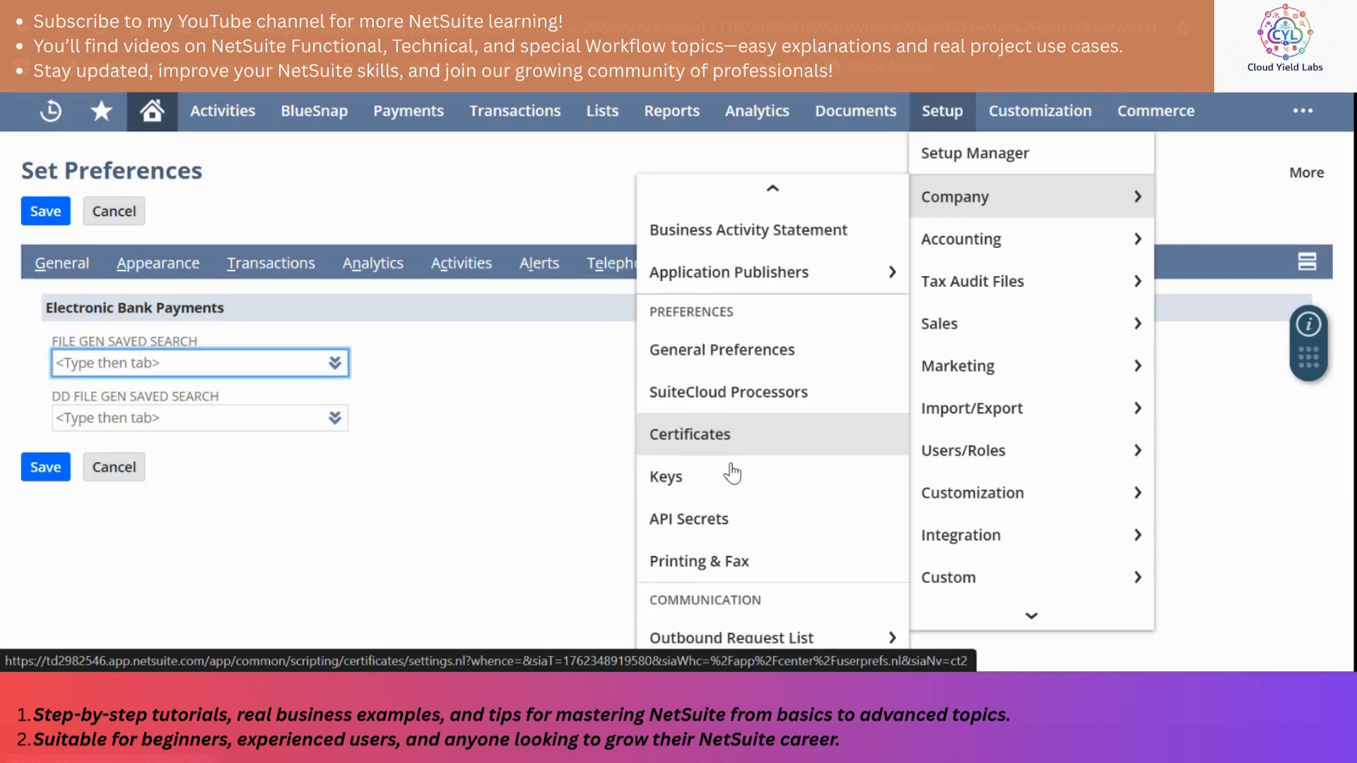
{"action": "scroll", "coordinate": [692, 503], "scroll_direction": "down", "scroll_amount": 1}
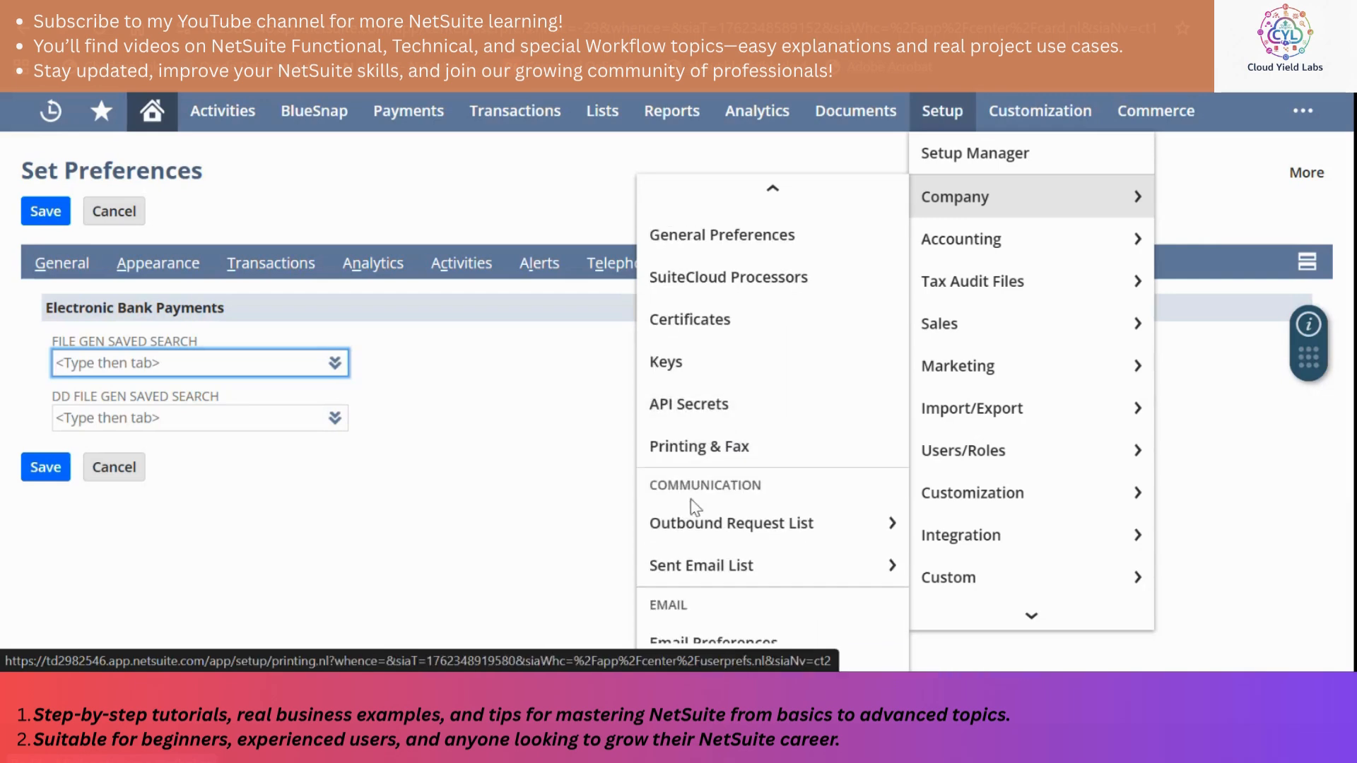
Examine the Company setup entries for Communication, Email and AI, from Outbound Request List and Sent Email List through Prompt Studio.
{"action": "mouse_move", "coordinate": [671, 527]}
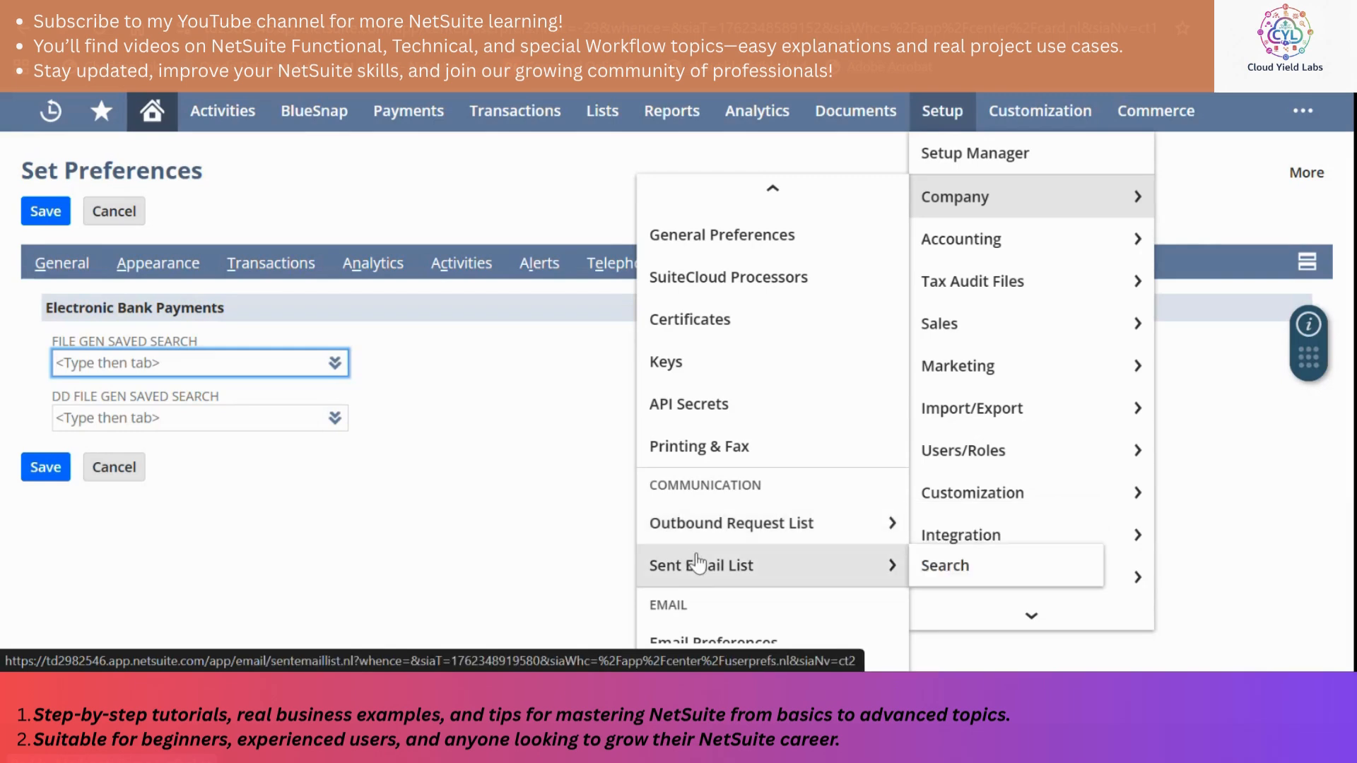
{"action": "scroll", "coordinate": [697, 563], "scroll_direction": "down", "scroll_amount": 2}
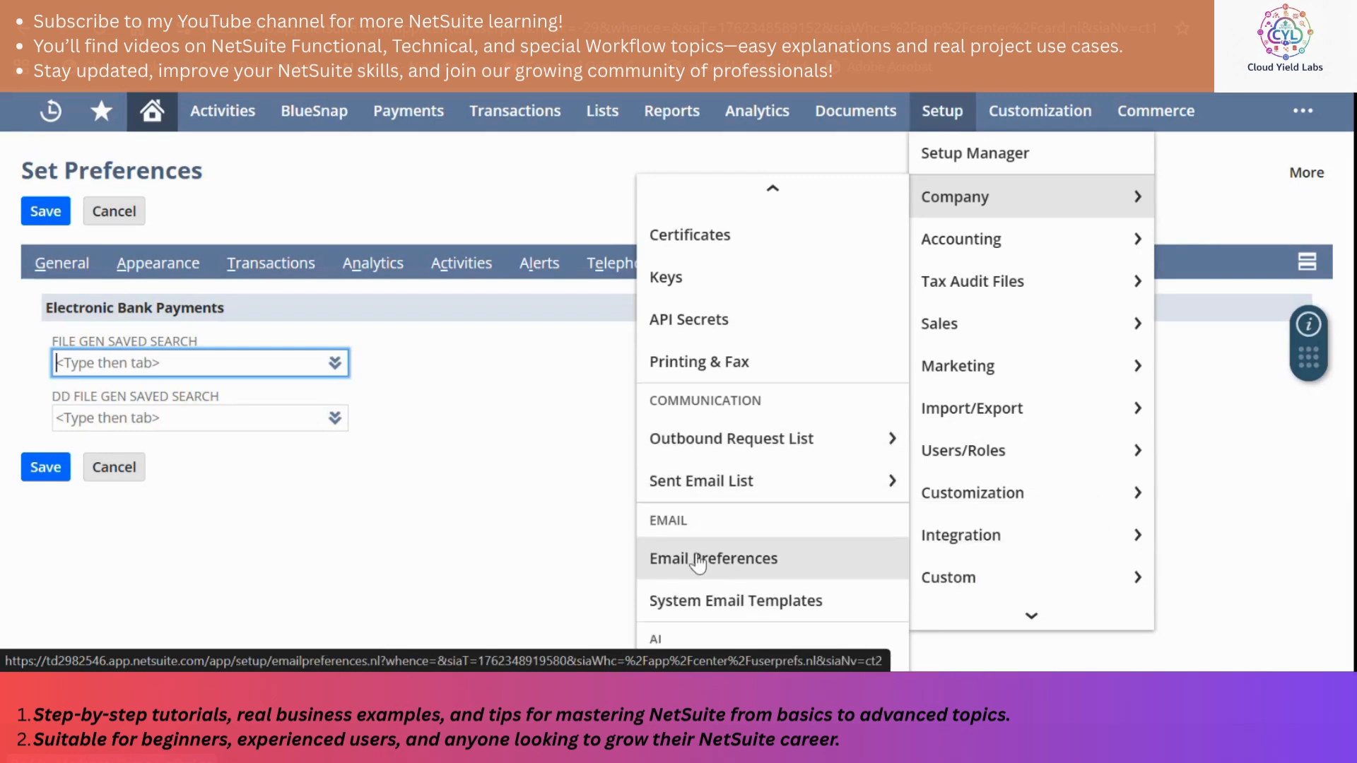
{"action": "scroll", "coordinate": [698, 562], "scroll_direction": "down", "scroll_amount": 2}
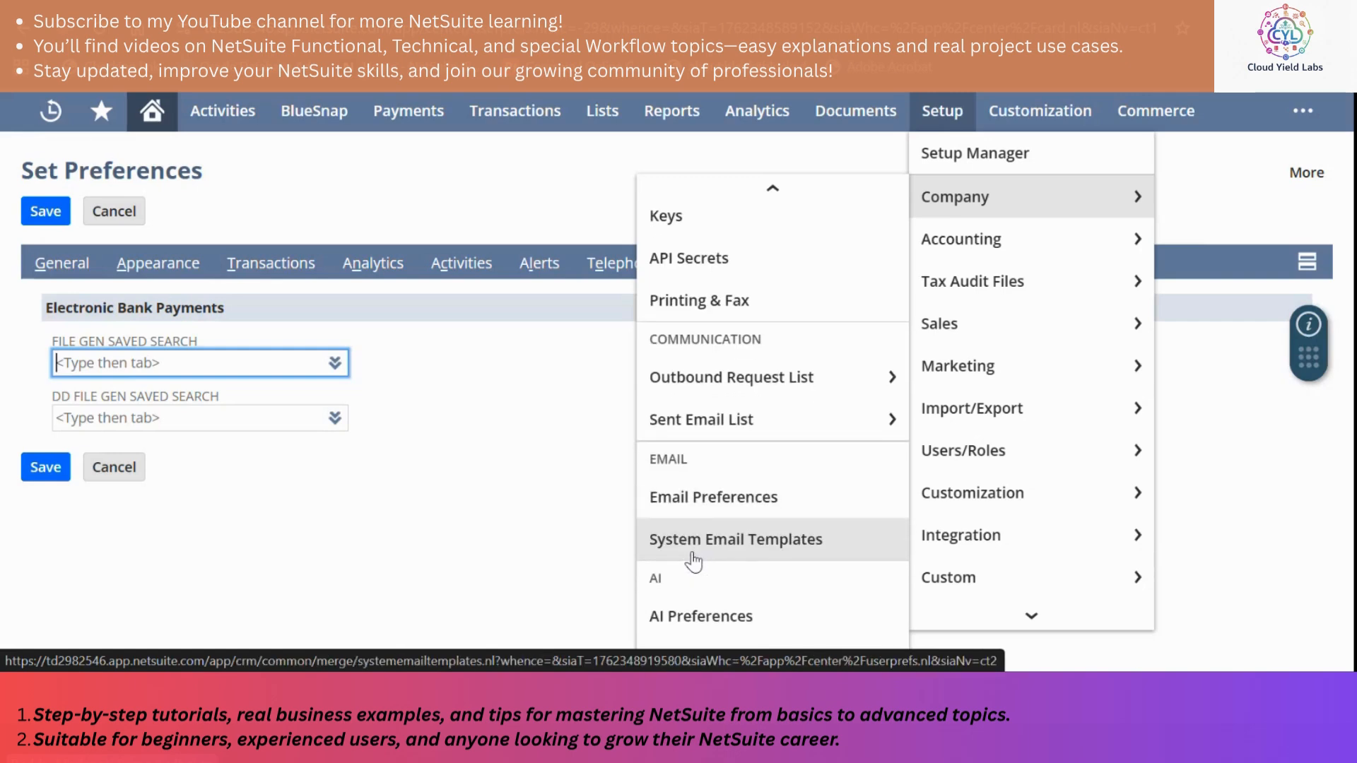
{"action": "scroll", "coordinate": [693, 559], "scroll_direction": "down", "scroll_amount": 2}
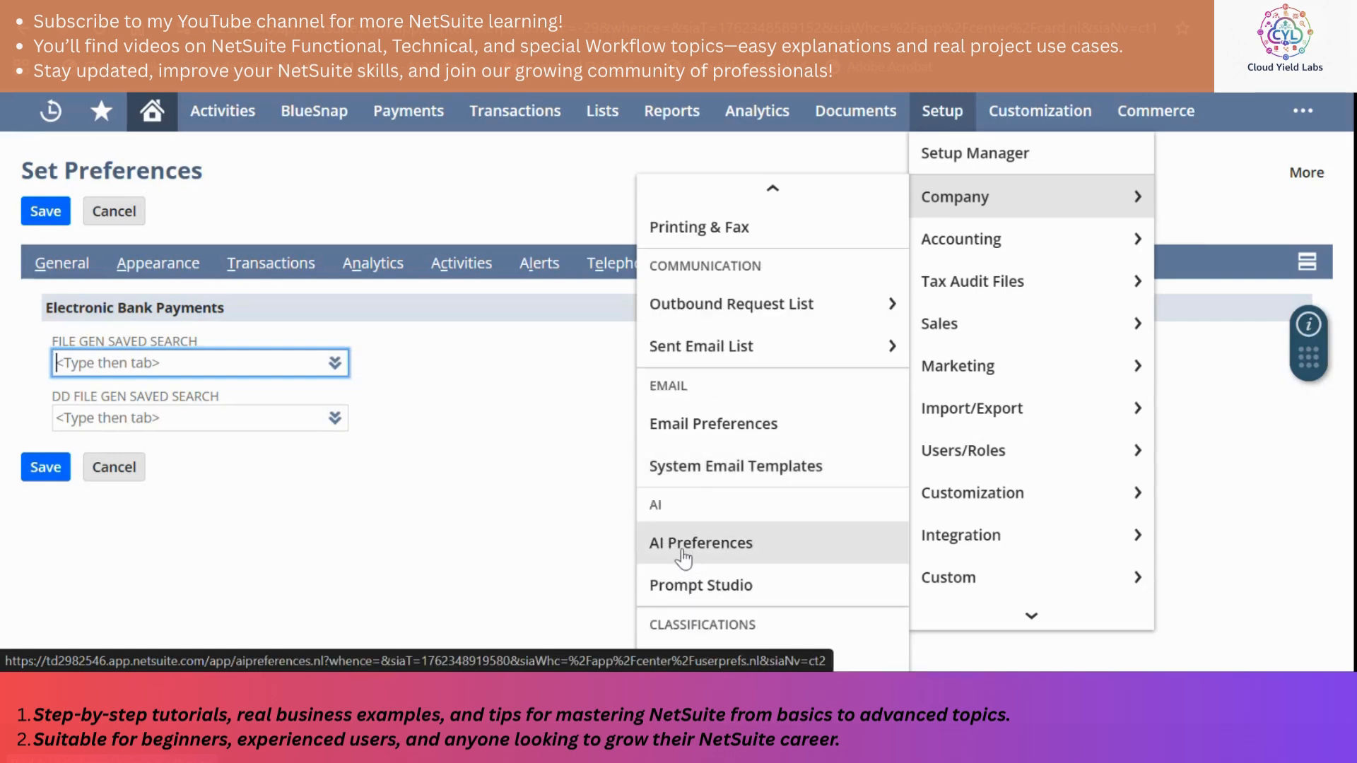
{"action": "scroll", "coordinate": [682, 558], "scroll_direction": "down", "scroll_amount": 2}
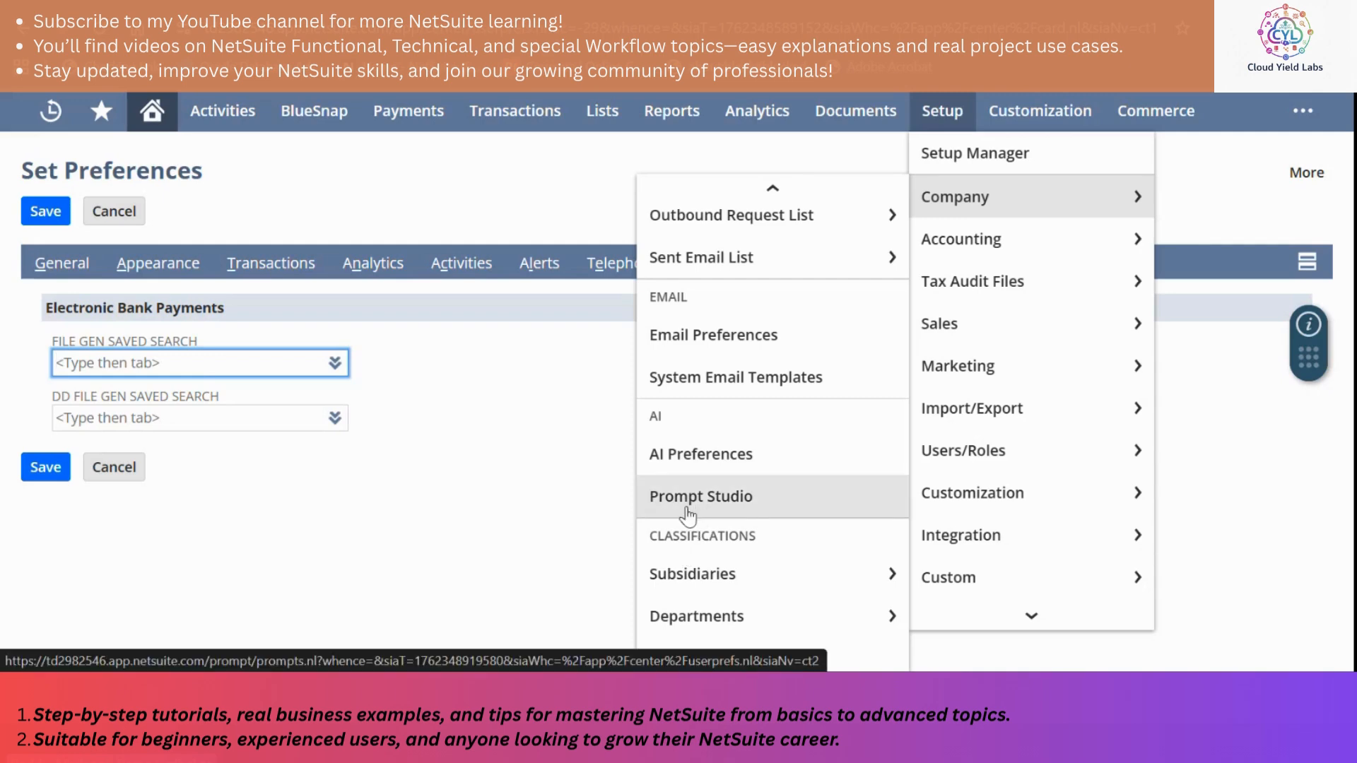
Examine the Company classification entries for Subsidiaries, Departments, Warehouses, Classes and the two class conversion tasks.
{"action": "scroll", "coordinate": [704, 519], "scroll_direction": "down", "scroll_amount": 1}
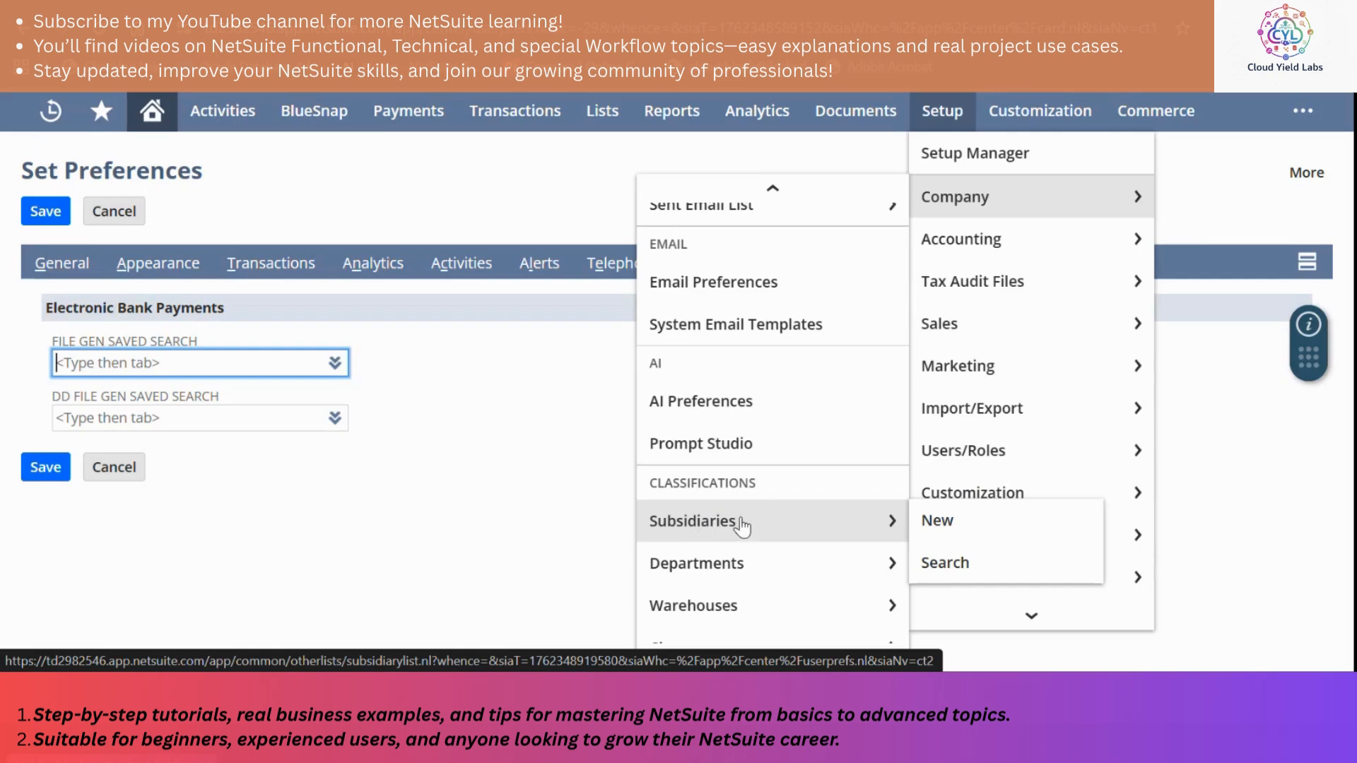
{"action": "scroll", "coordinate": [738, 524], "scroll_direction": "down", "scroll_amount": 1}
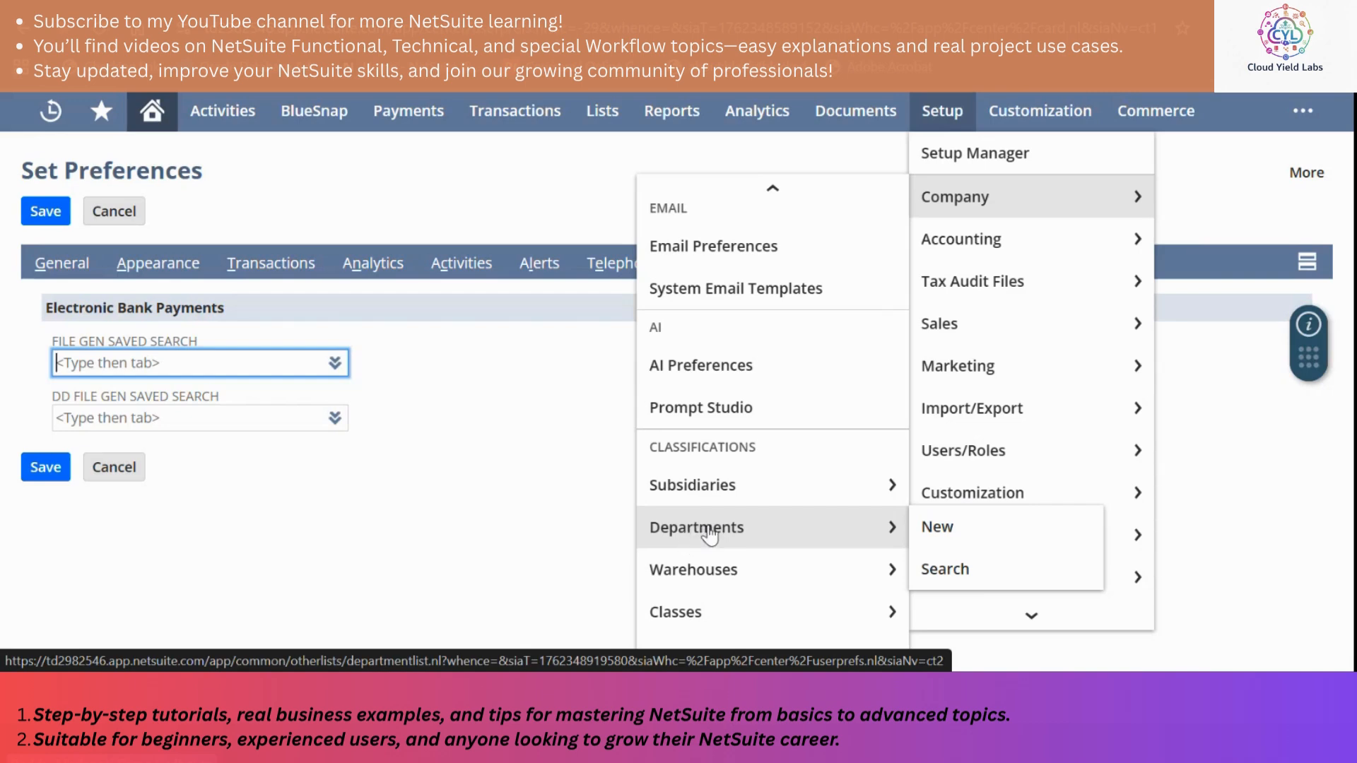
{"action": "mouse_move", "coordinate": [766, 569]}
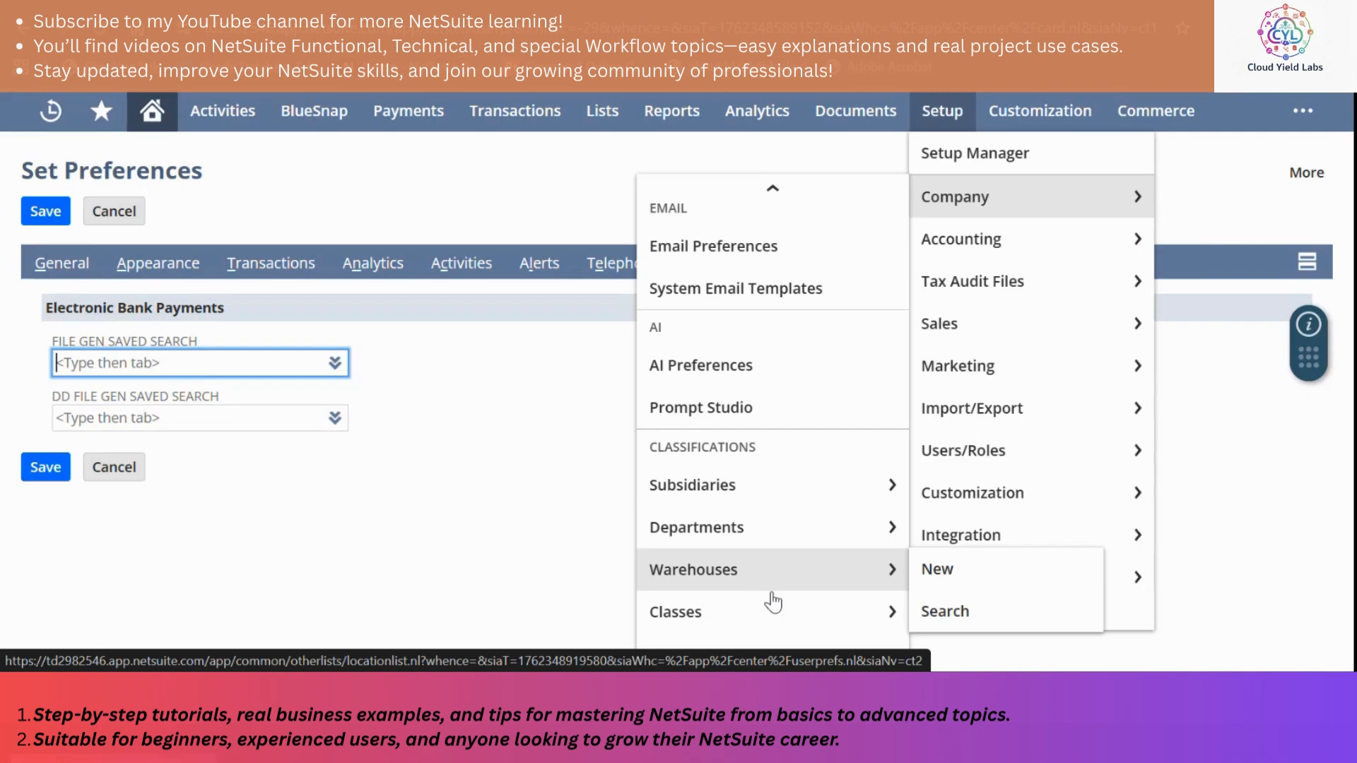
{"action": "scroll", "coordinate": [783, 608], "scroll_direction": "down", "scroll_amount": 1}
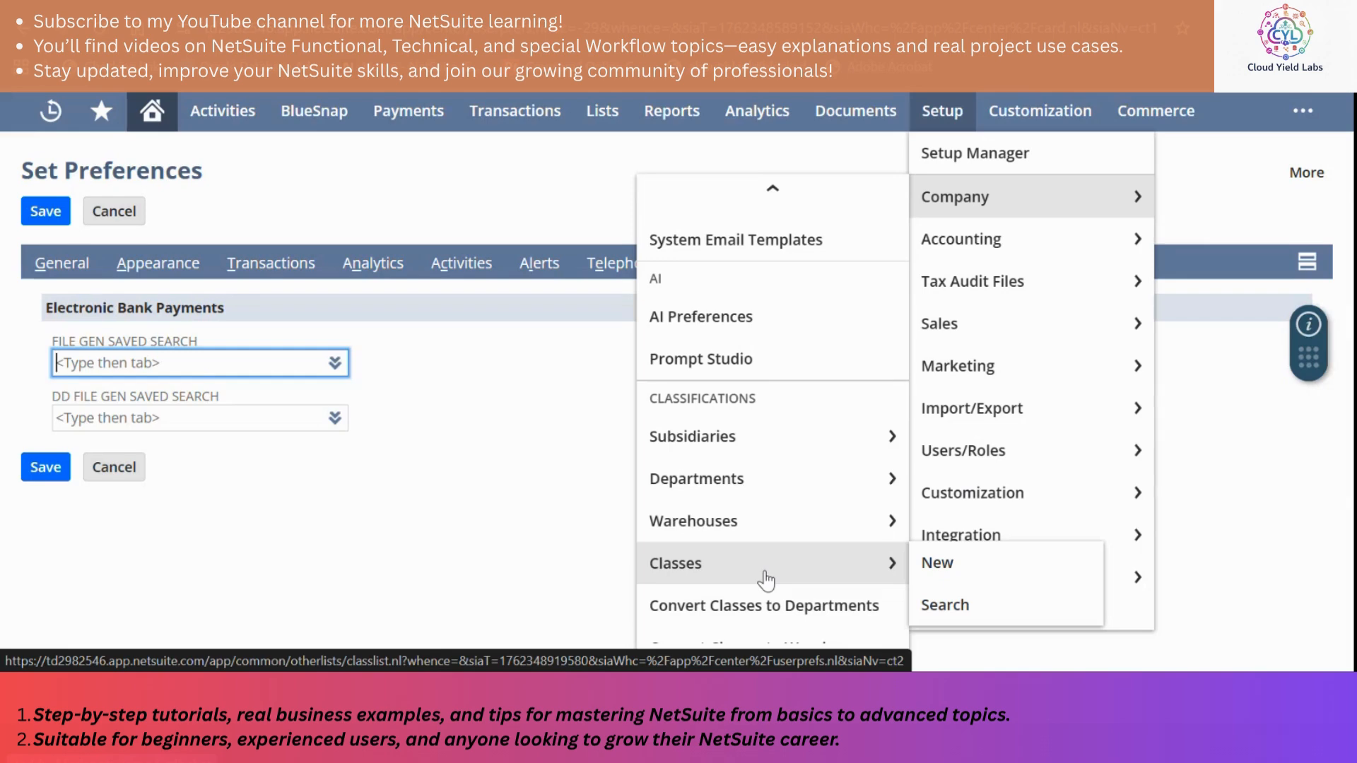
{"action": "scroll", "coordinate": [765, 579], "scroll_direction": "down", "scroll_amount": 2}
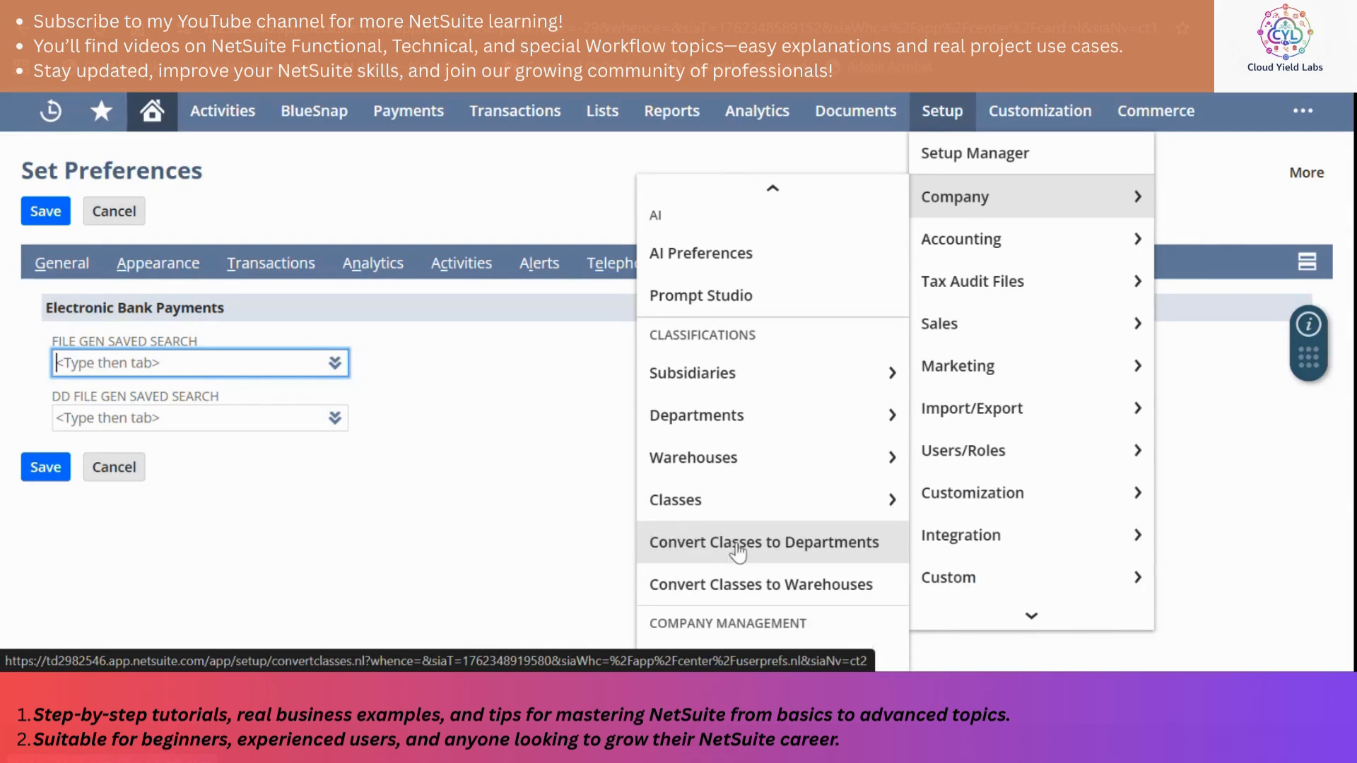
{"action": "scroll", "coordinate": [759, 545], "scroll_direction": "down", "scroll_amount": 2}
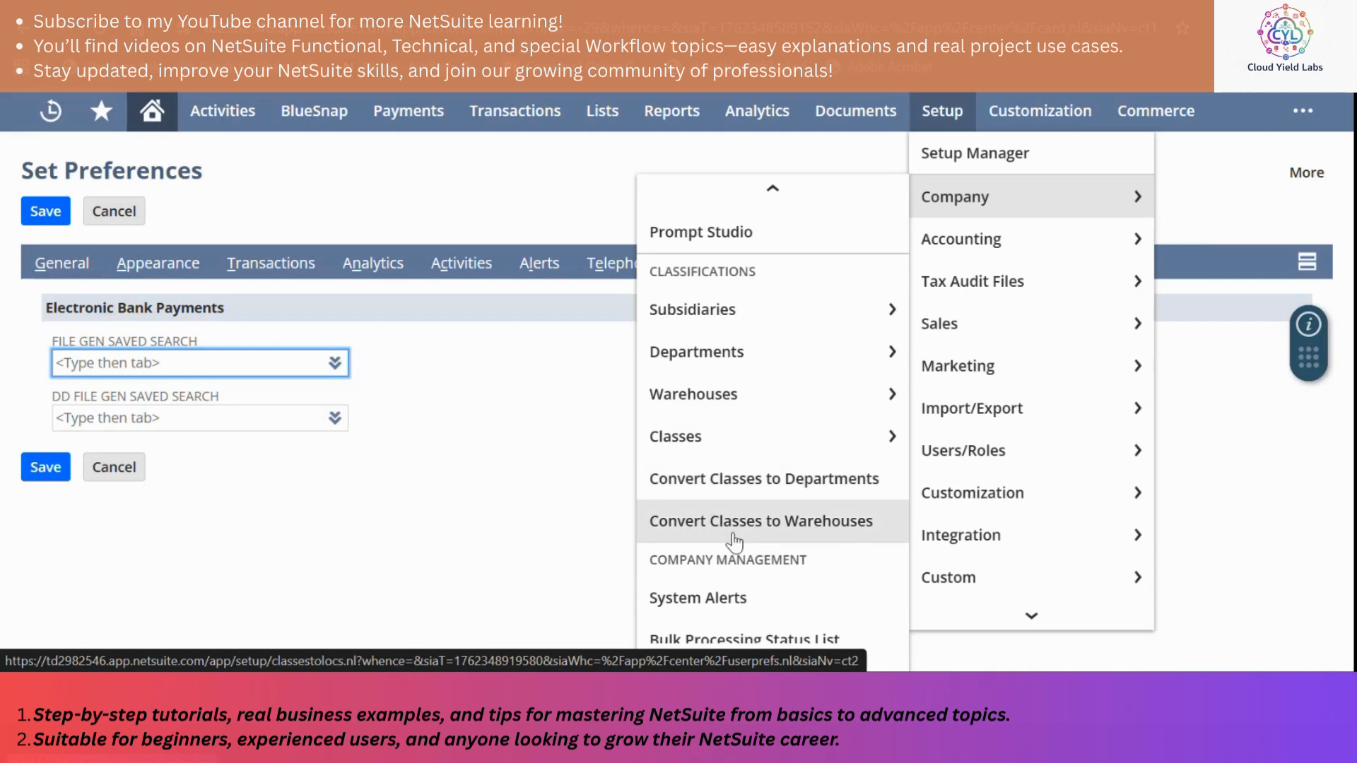
Examine the Company Management setup entries from System Alerts and Bulk Processing Status List through Customer-Scheduled Maintenance and Traffic Health.
{"action": "scroll", "coordinate": [732, 542], "scroll_direction": "down", "scroll_amount": 2}
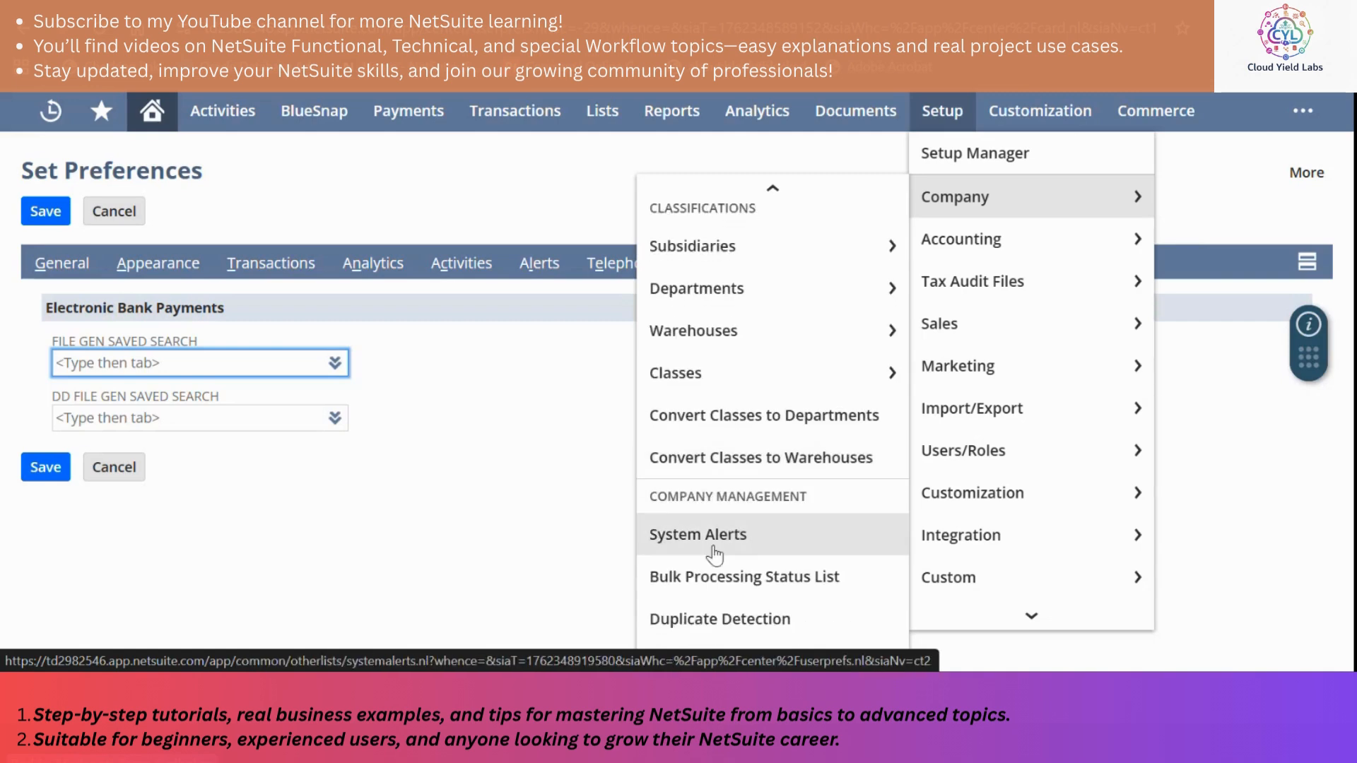
{"action": "scroll", "coordinate": [716, 556], "scroll_direction": "down", "scroll_amount": 1}
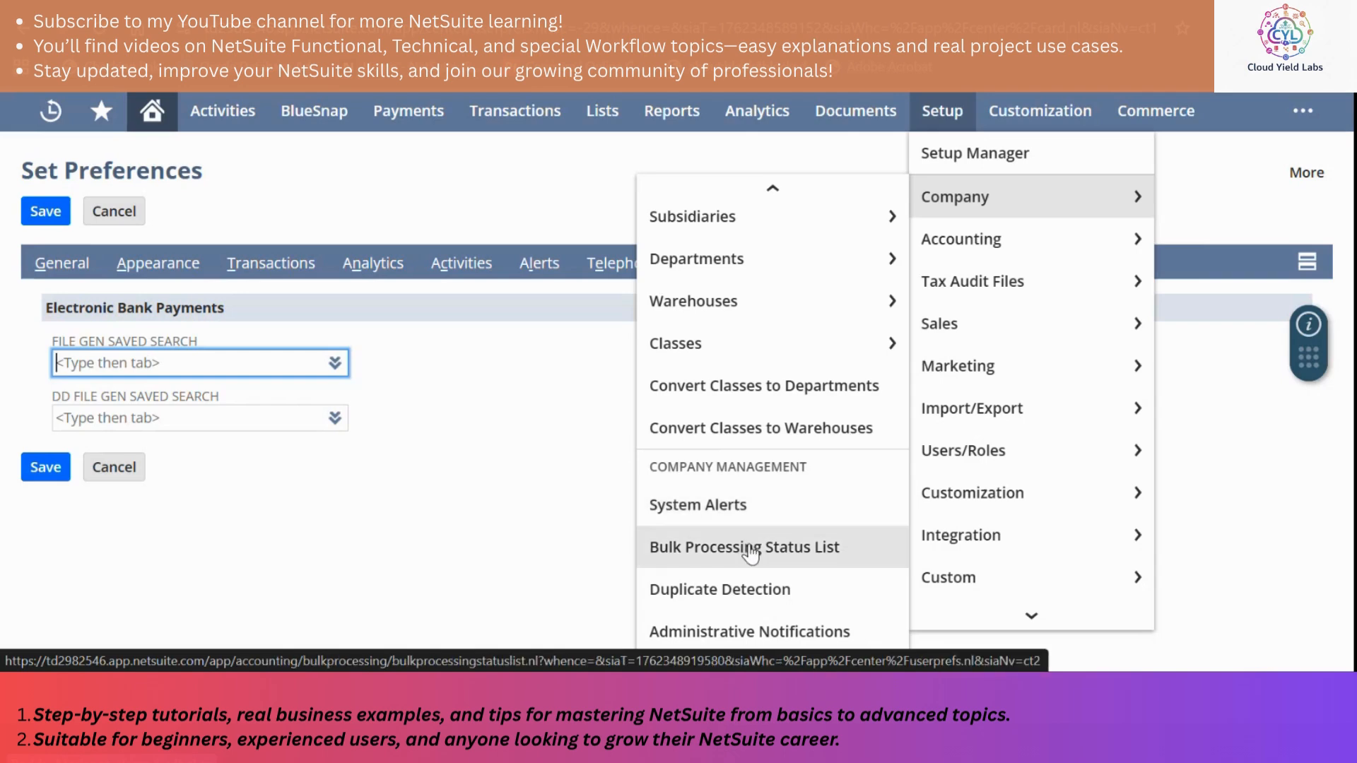
{"action": "scroll", "coordinate": [751, 555], "scroll_direction": "down", "scroll_amount": 3}
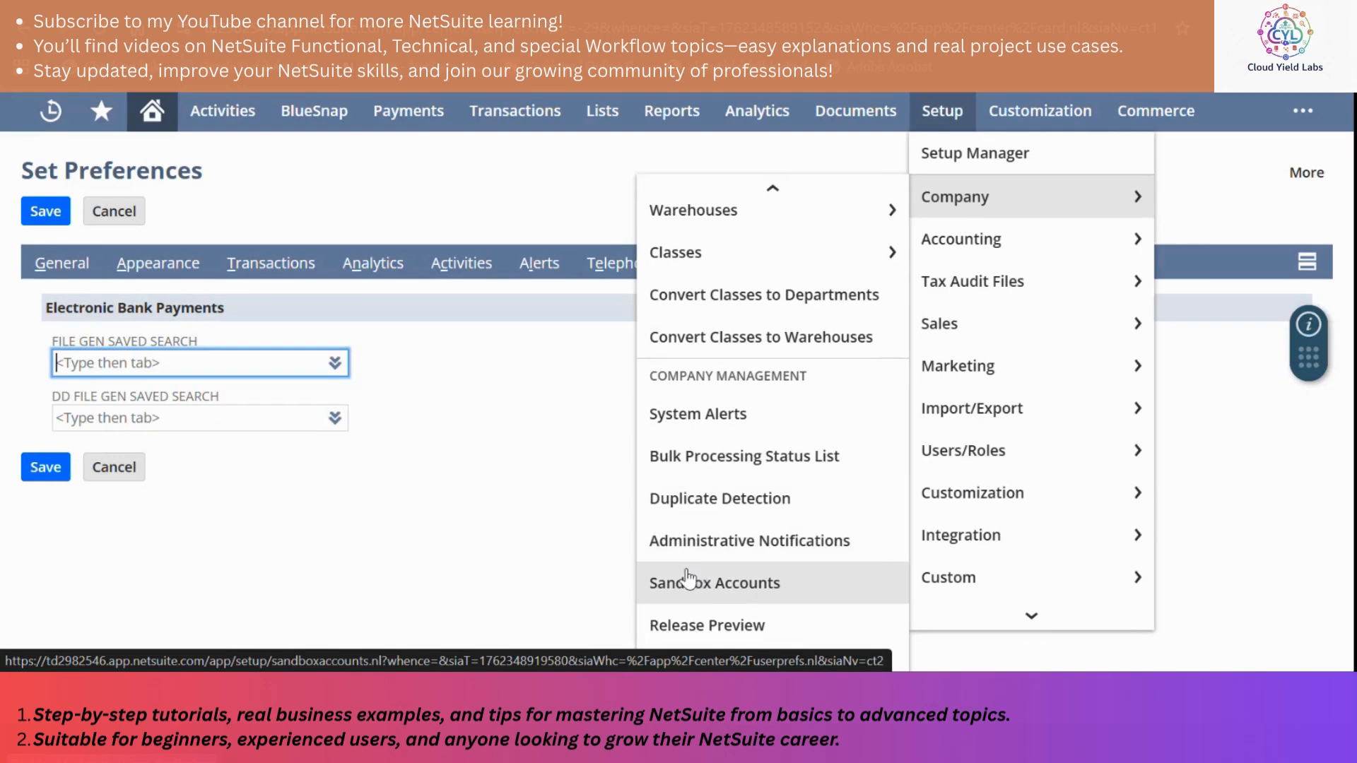
{"action": "scroll", "coordinate": [689, 578], "scroll_direction": "down", "scroll_amount": 1}
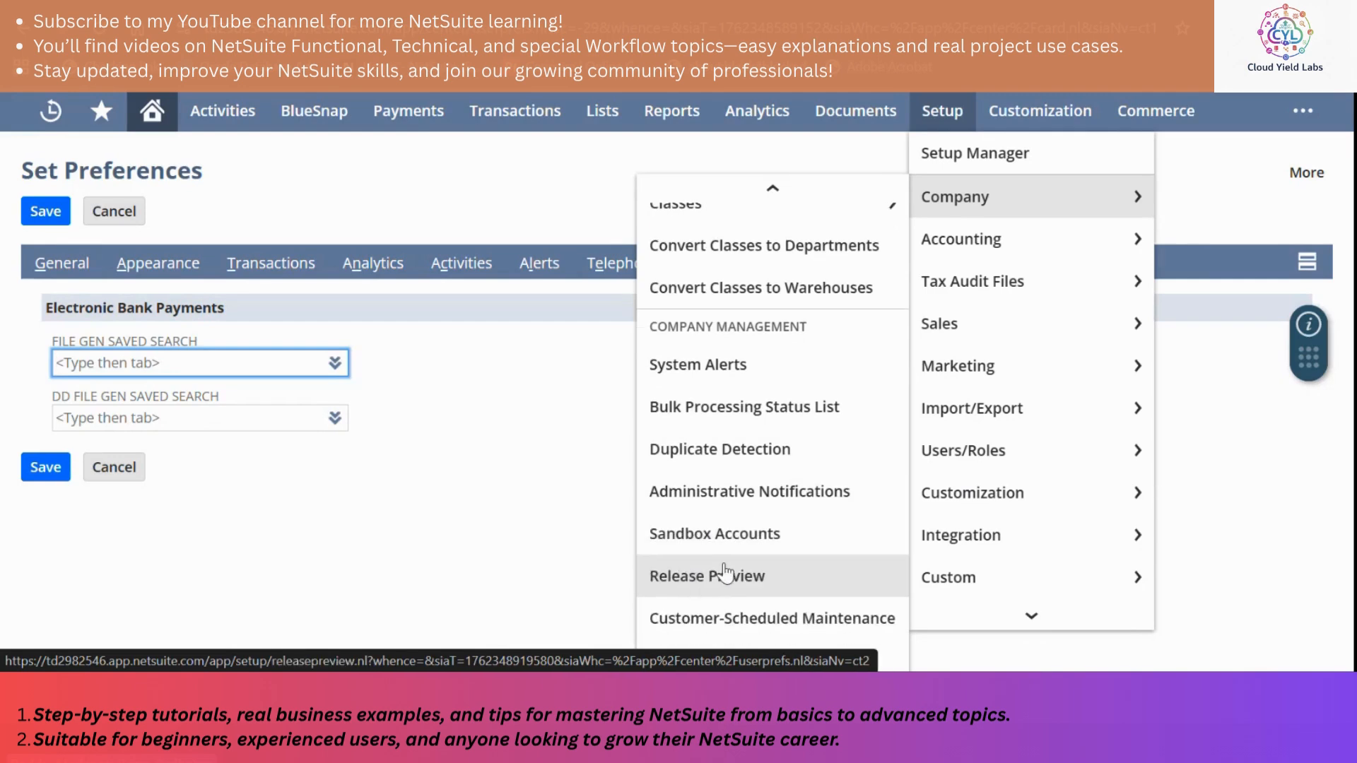
{"action": "scroll", "coordinate": [726, 572], "scroll_direction": "down", "scroll_amount": 2}
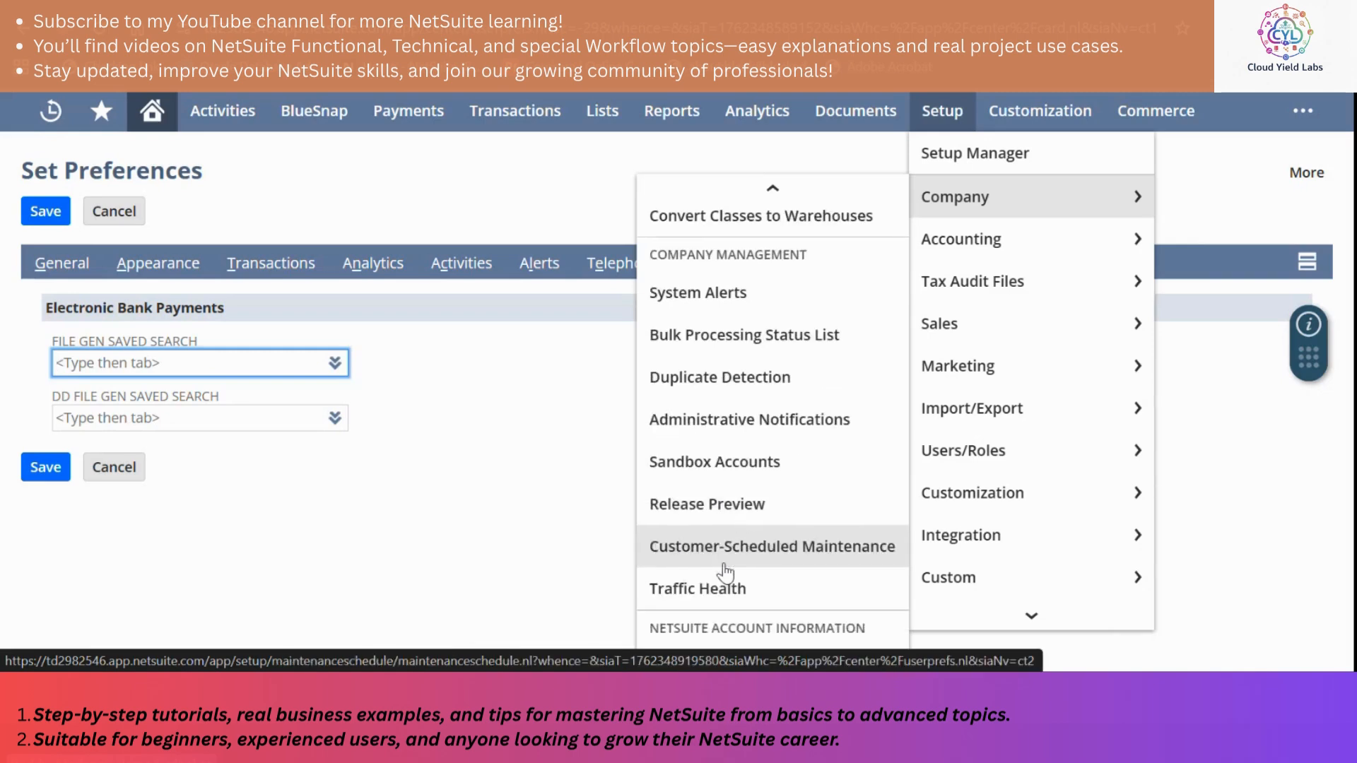
Examine the NetSuite Account Information entries from Service Tier Dashboard and Billing Questions through View Billing Information and NetSuite Support Login.
{"action": "scroll", "coordinate": [726, 572], "scroll_direction": "down", "scroll_amount": 2}
{"action": "scroll", "coordinate": [761, 585], "scroll_direction": "down", "scroll_amount": 2}
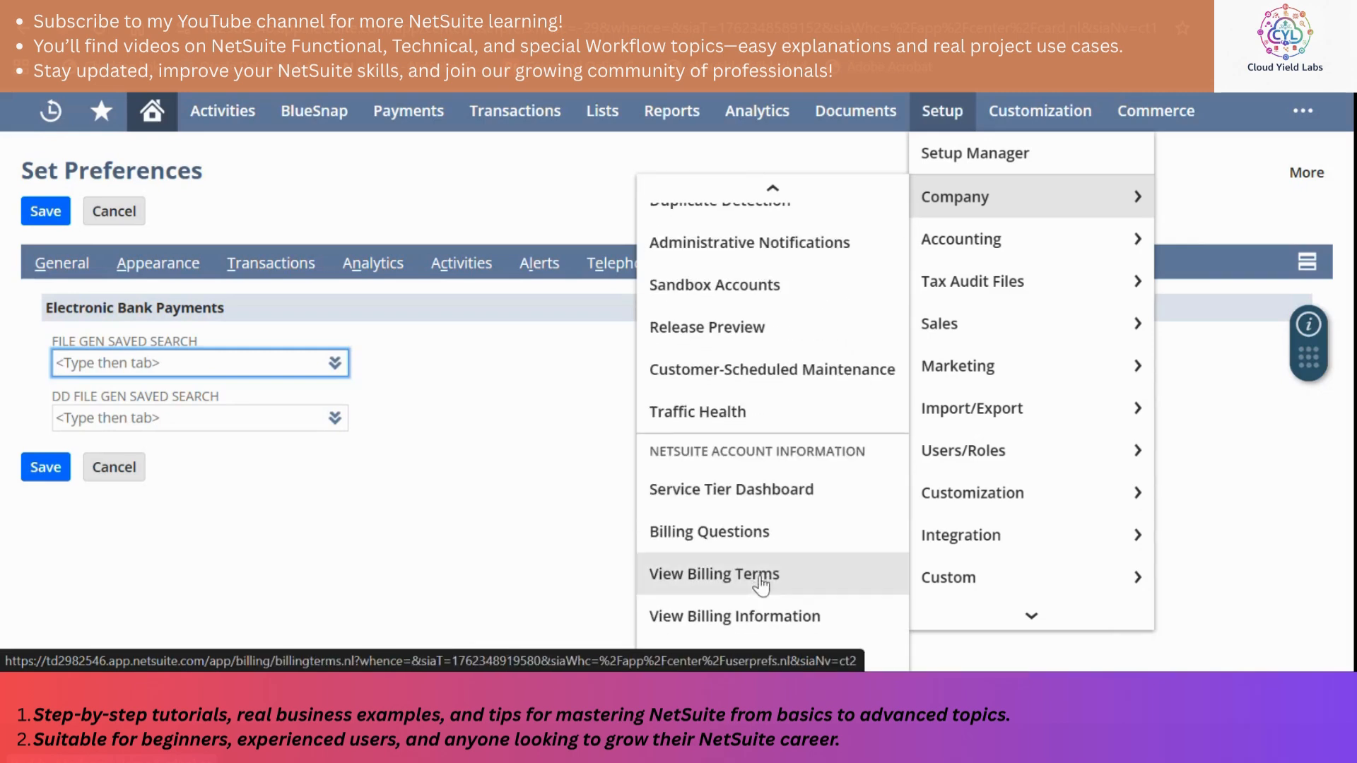
{"action": "scroll", "coordinate": [797, 540], "scroll_direction": "down", "scroll_amount": 1}
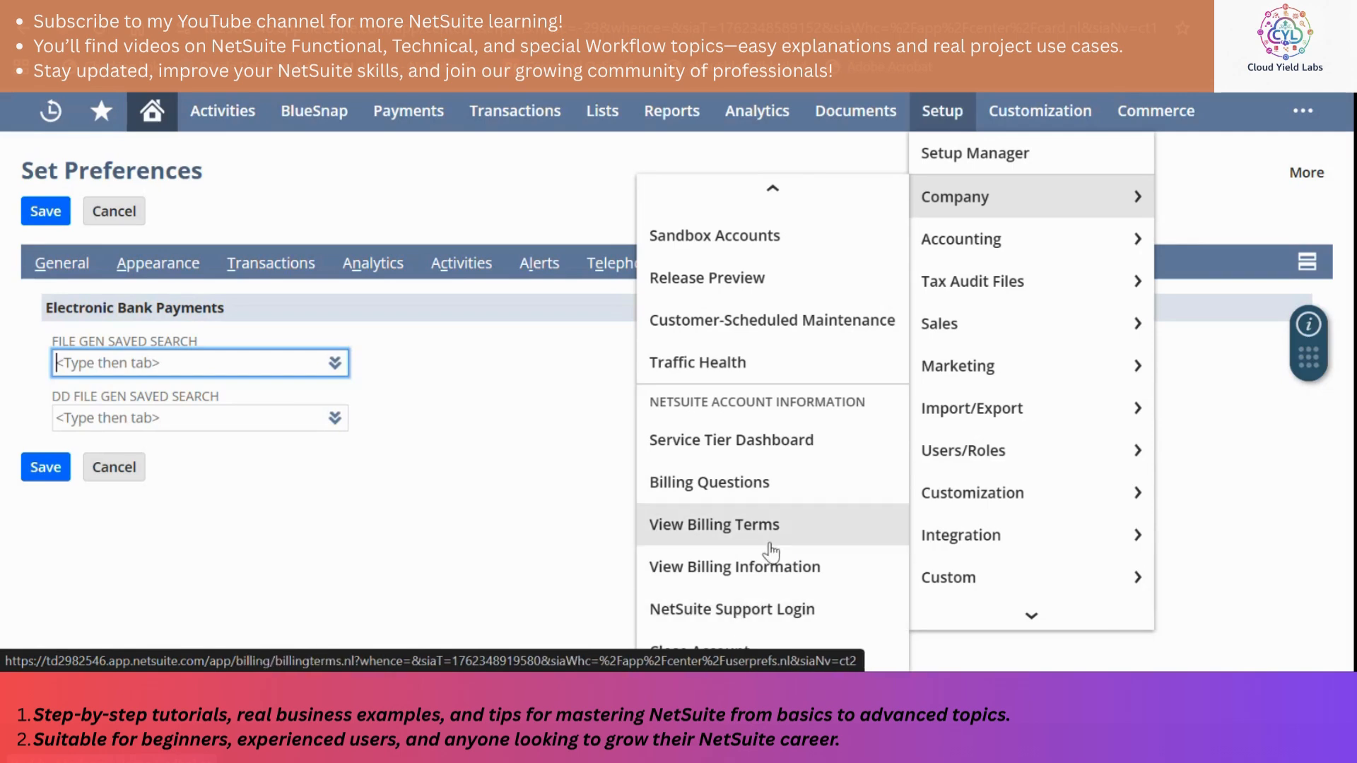
Examine the Setup navigation entries for Accounting, Tax Audit Files, Sales, Marketing and Import/Export.
{"action": "mouse_move", "coordinate": [954, 244]}
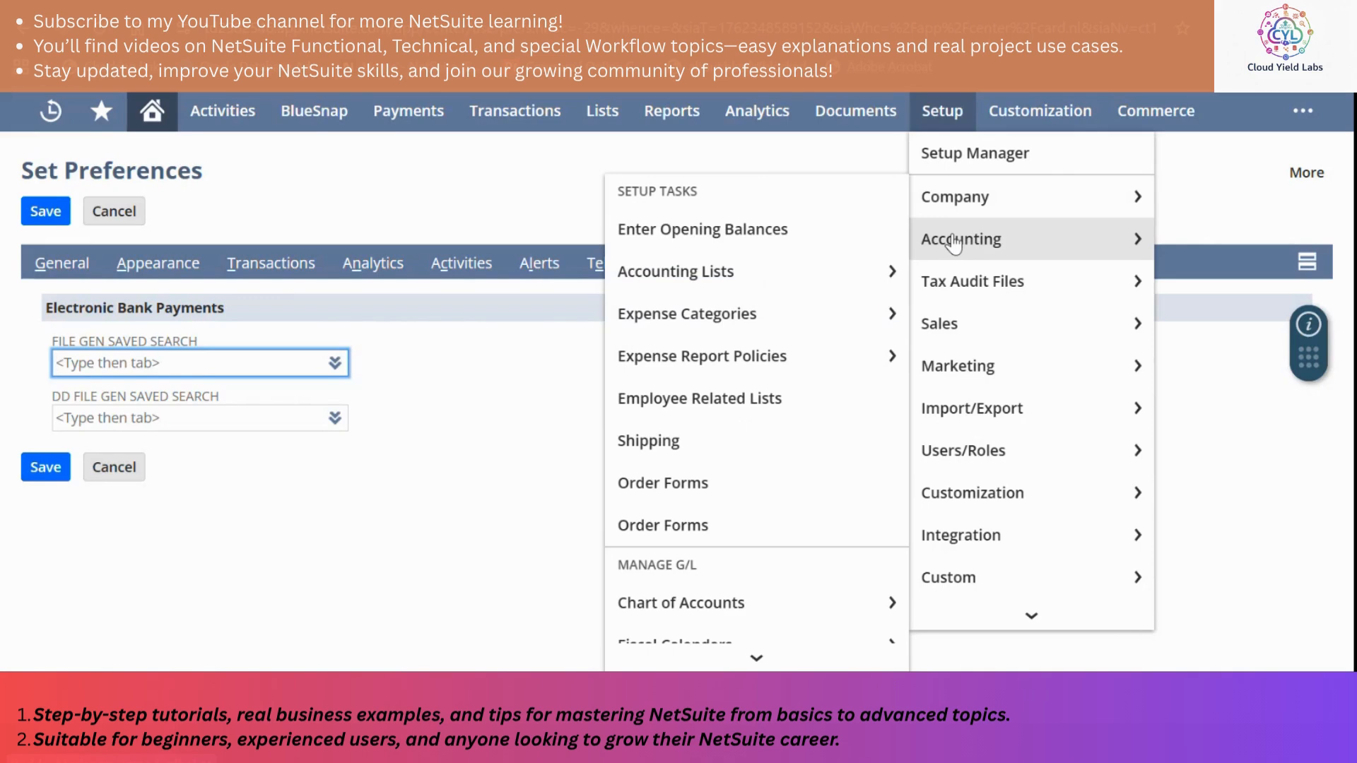
{"action": "scroll", "coordinate": [747, 290], "scroll_direction": "down", "scroll_amount": 4}
{"action": "mouse_move", "coordinate": [942, 286]}
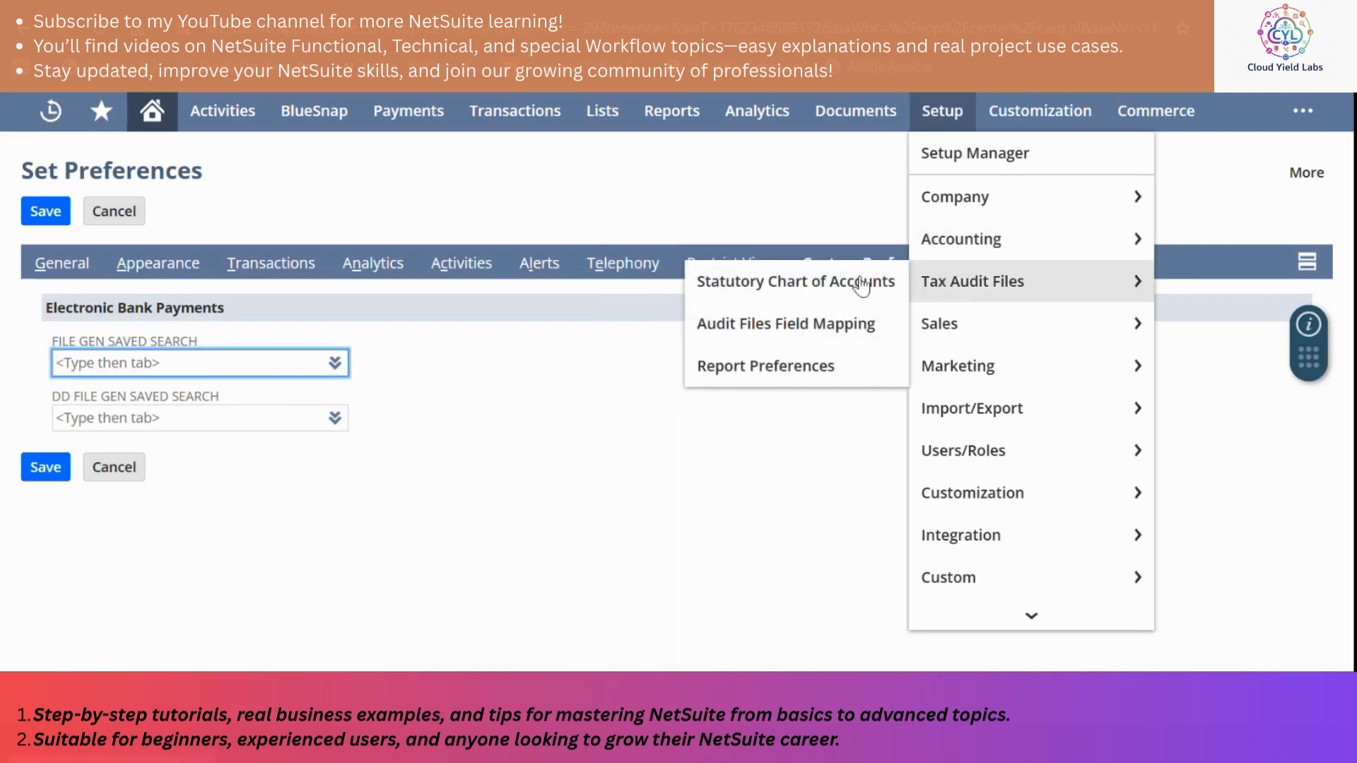
{"action": "mouse_move", "coordinate": [955, 327]}
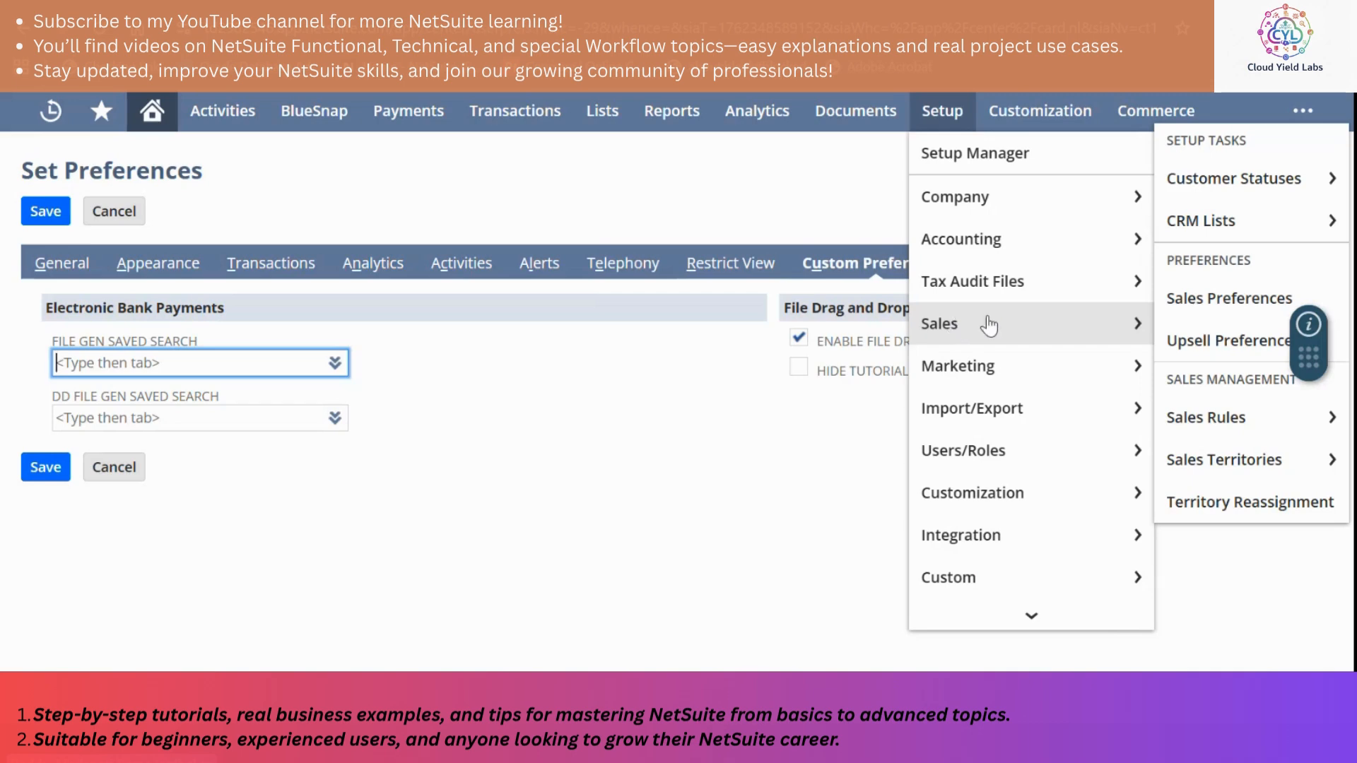
{"action": "mouse_move", "coordinate": [1013, 366]}
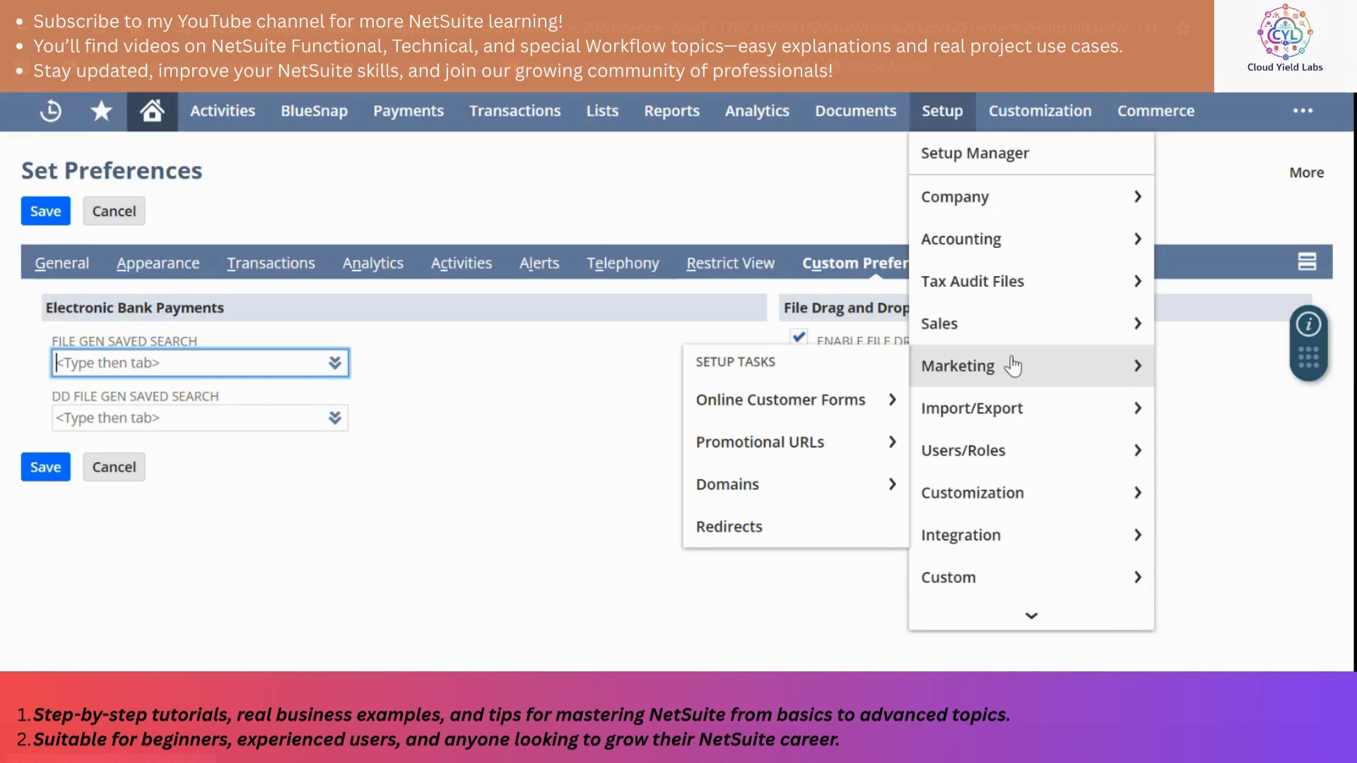
{"action": "mouse_move", "coordinate": [1005, 424]}
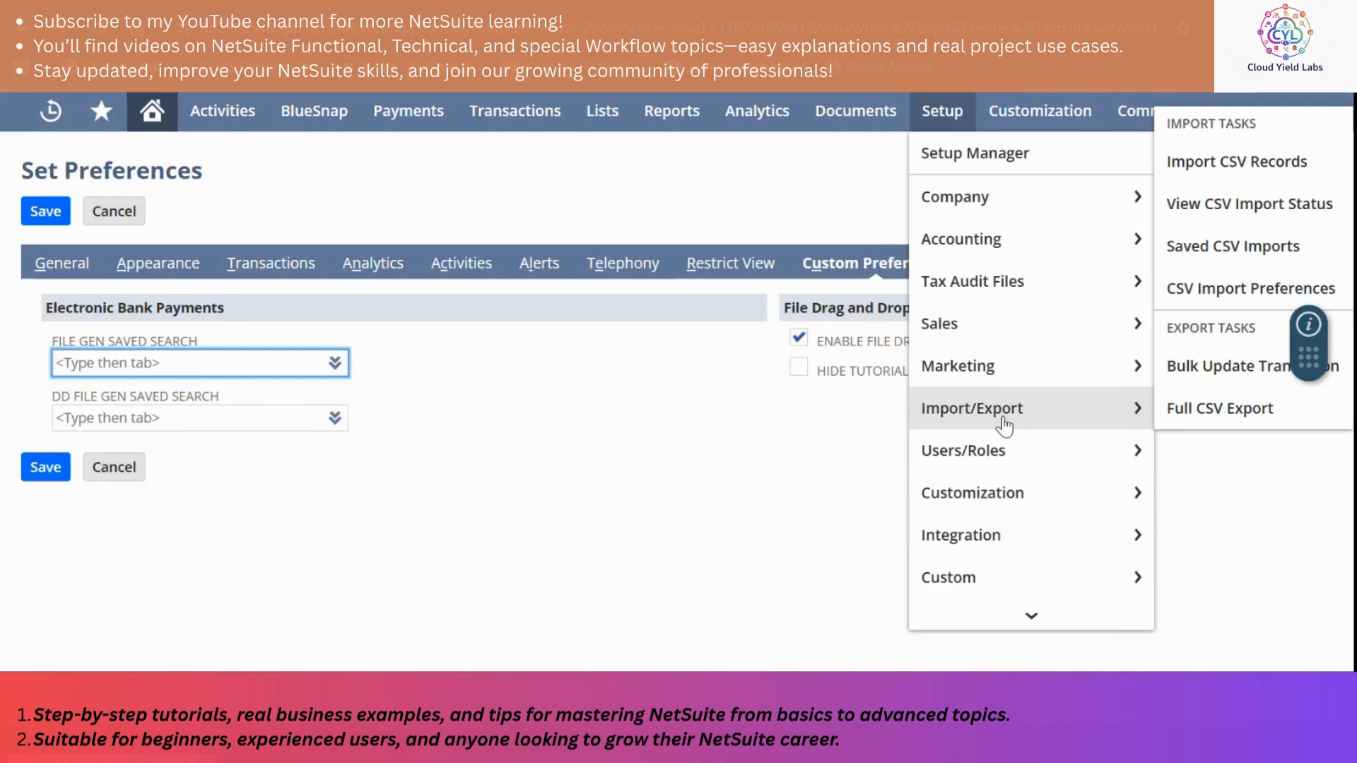
Examine the Setup navigation entries for Users/Roles, Customization, Integration and Custom through Approval Process Manager and Records Catalog.
{"action": "mouse_move", "coordinate": [1013, 463]}
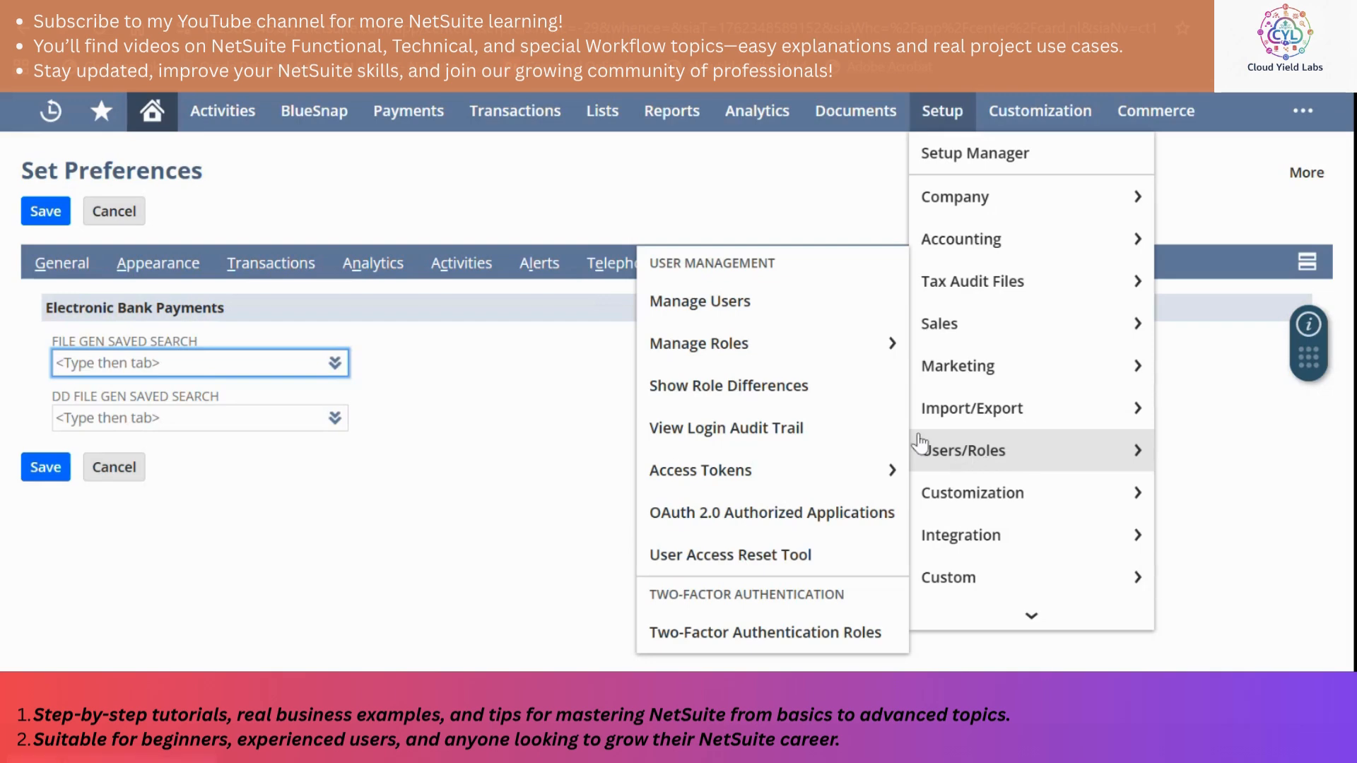
{"action": "mouse_move", "coordinate": [876, 471]}
{"action": "mouse_move", "coordinate": [952, 503]}
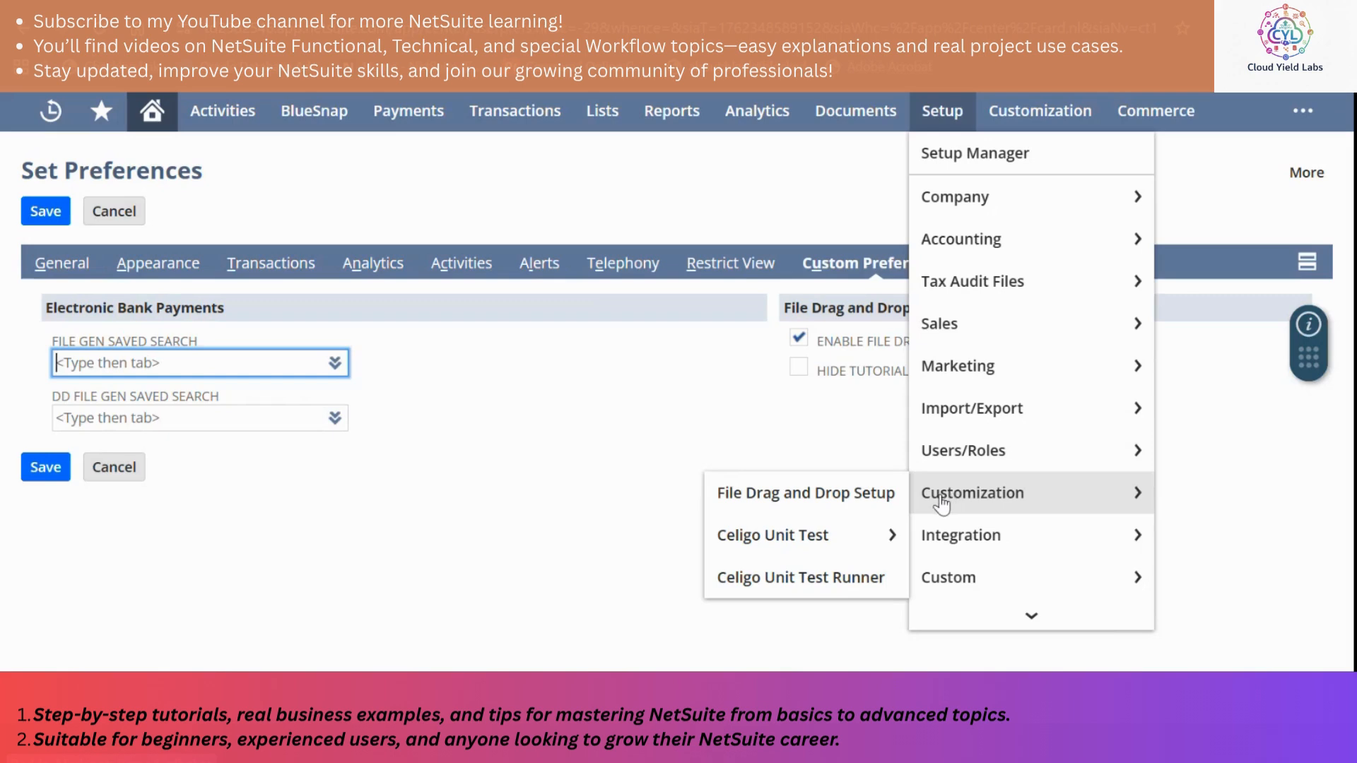
{"action": "mouse_move", "coordinate": [962, 546]}
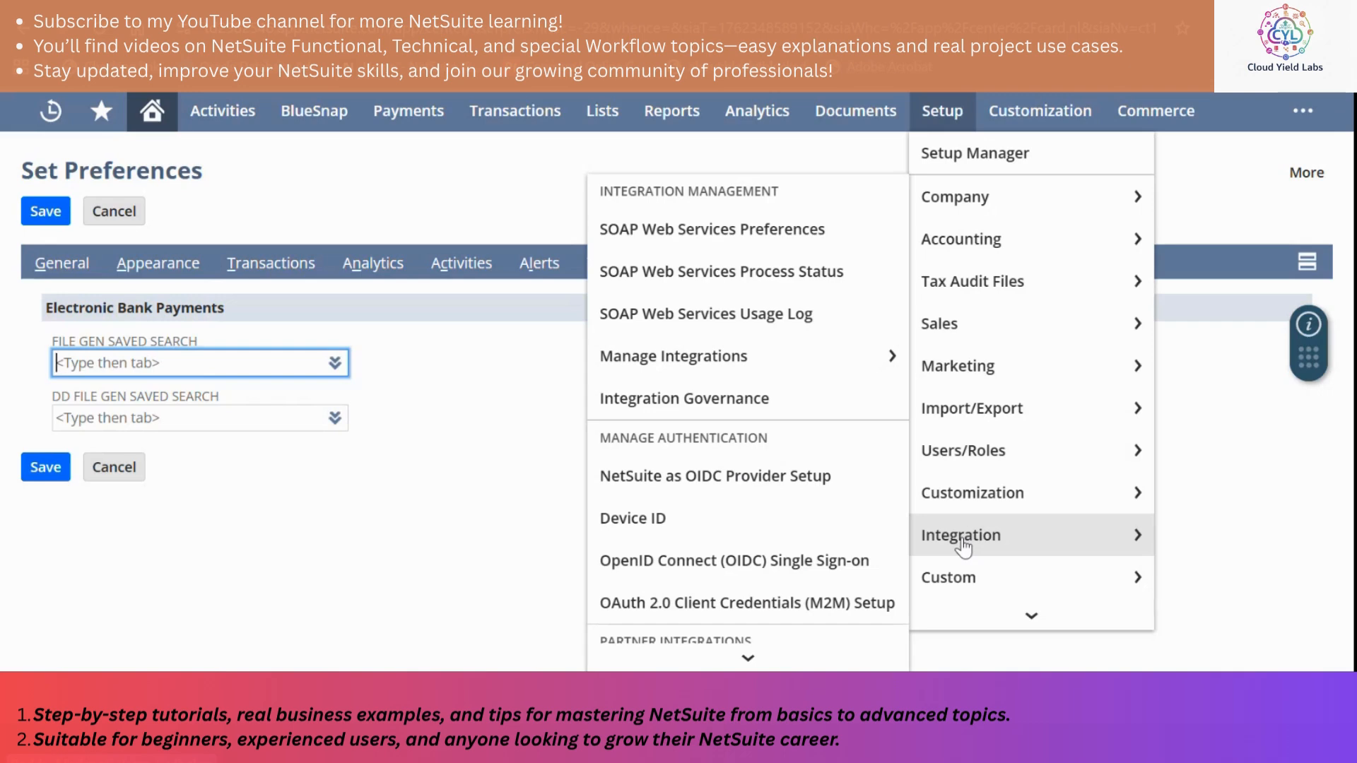
{"action": "mouse_move", "coordinate": [982, 586]}
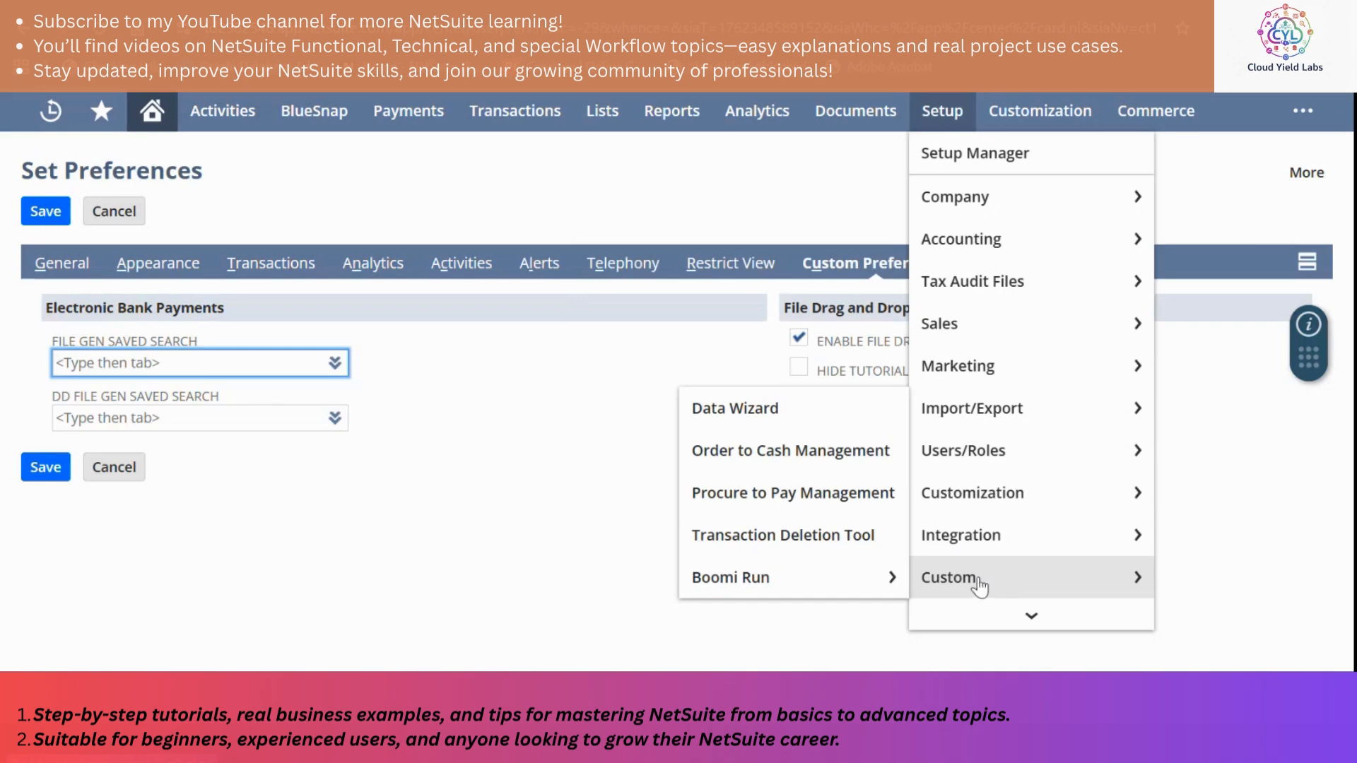
{"action": "mouse_move", "coordinate": [1006, 619]}
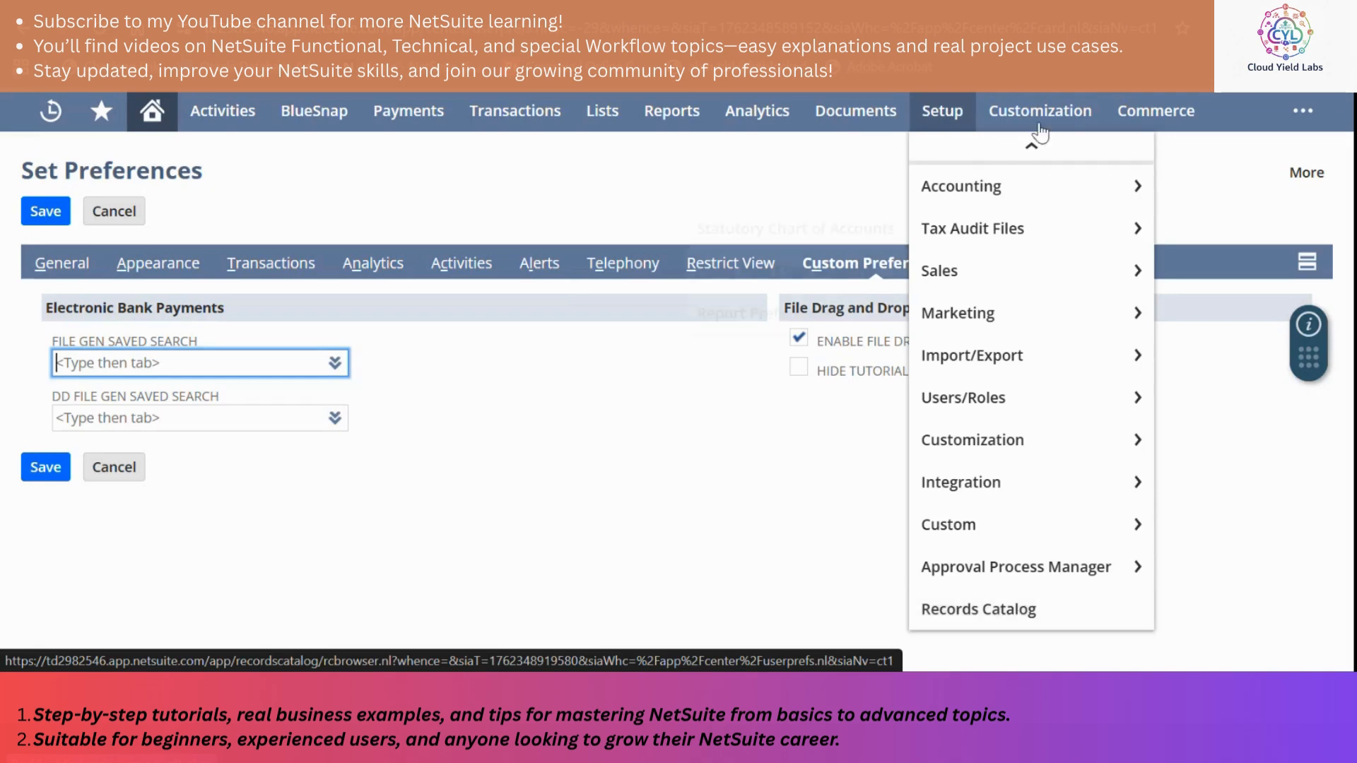
Examine the Customization entries for Lists, Records, & Fields, from Custom Segments and Transaction Types through Transaction Body Fields and Transaction Line Fields.
{"action": "mouse_move", "coordinate": [1039, 127]}
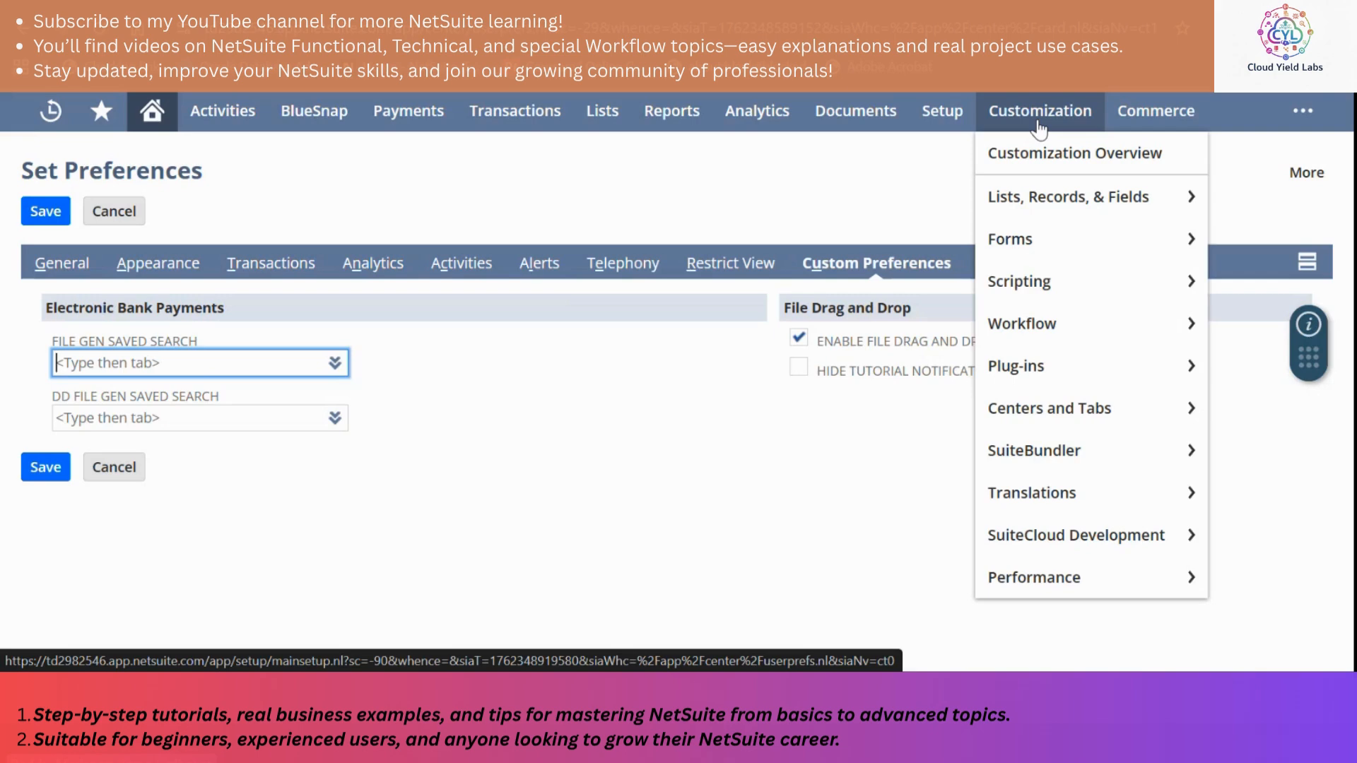
{"action": "mouse_move", "coordinate": [1055, 211]}
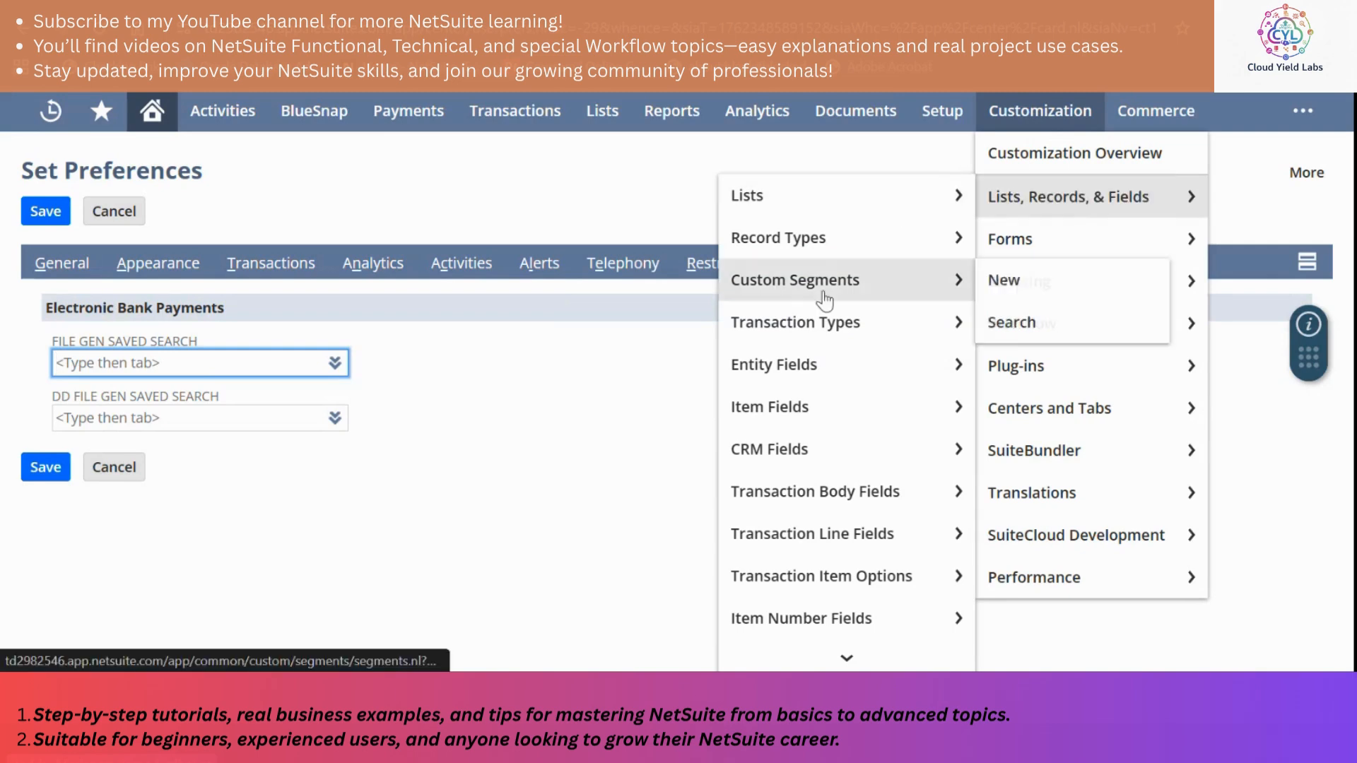
{"action": "mouse_move", "coordinate": [841, 337]}
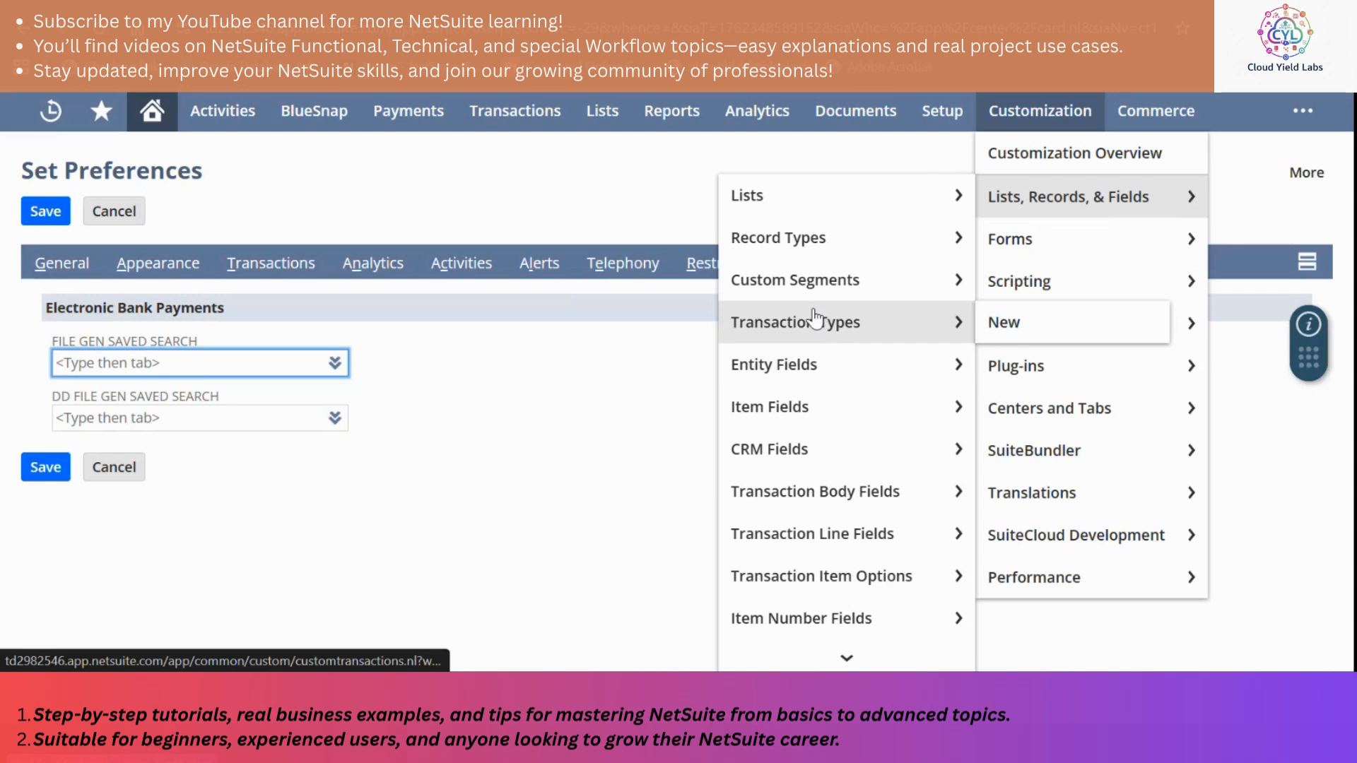
{"action": "mouse_move", "coordinate": [765, 370]}
{"action": "mouse_move", "coordinate": [831, 491]}
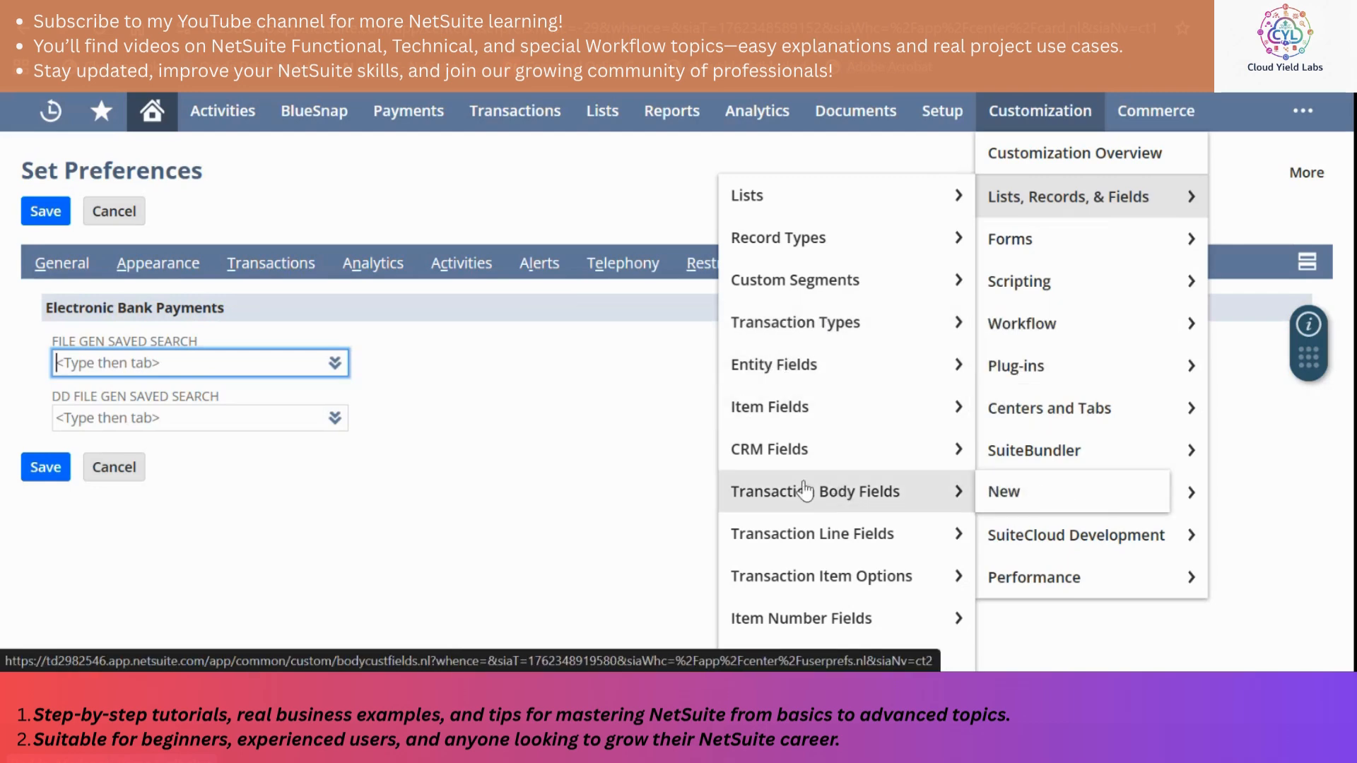
{"action": "mouse_move", "coordinate": [796, 553]}
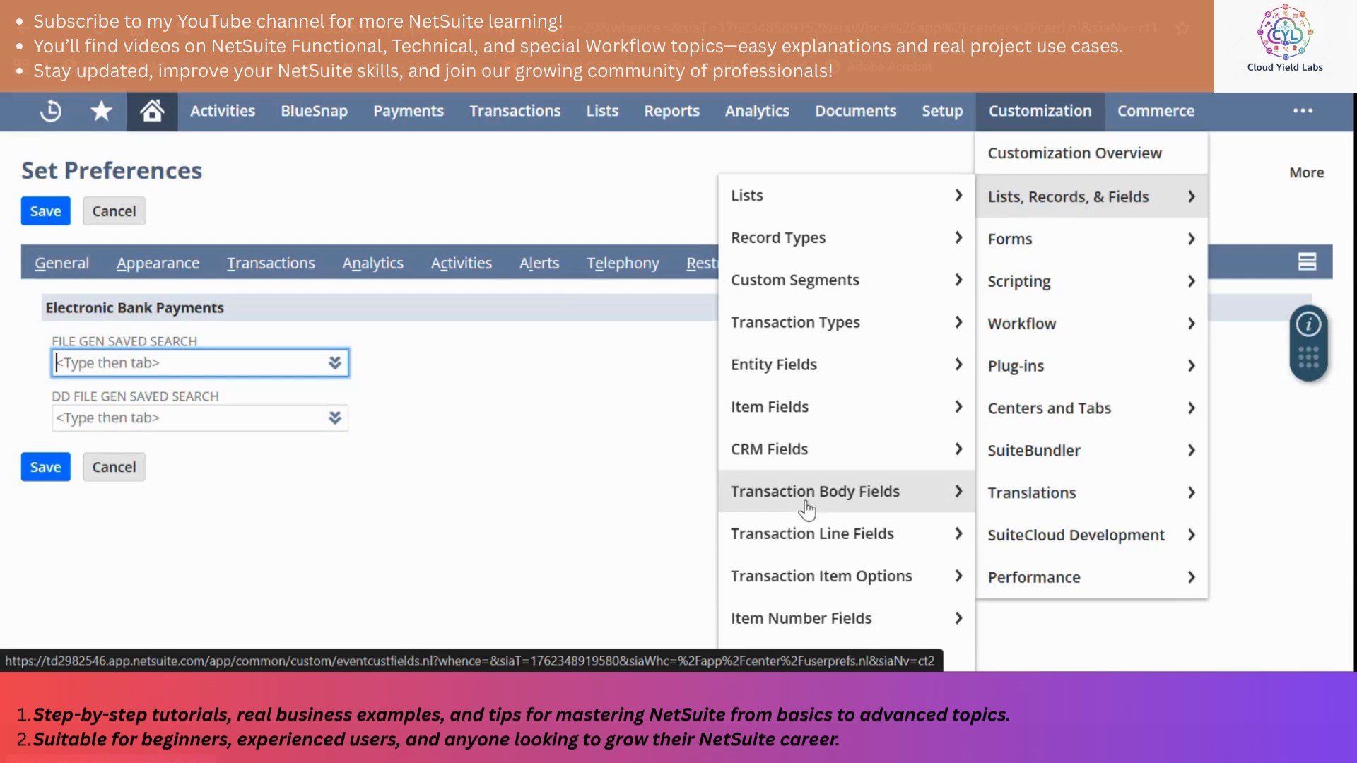
Examine the Customization navigation entries for Forms, Scripting, Workflow, Plug-ins, and Centers and Tabs.
{"action": "mouse_move", "coordinate": [979, 239]}
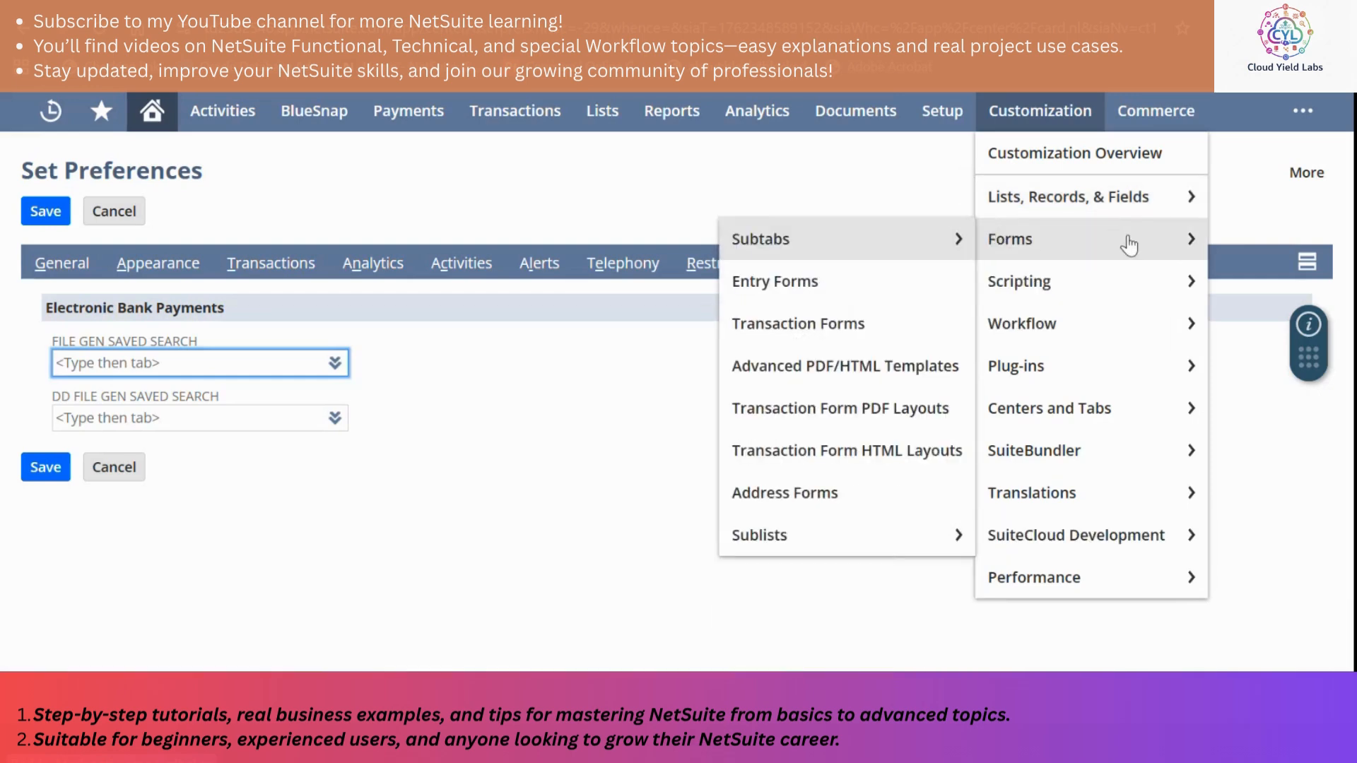
{"action": "mouse_move", "coordinate": [901, 261]}
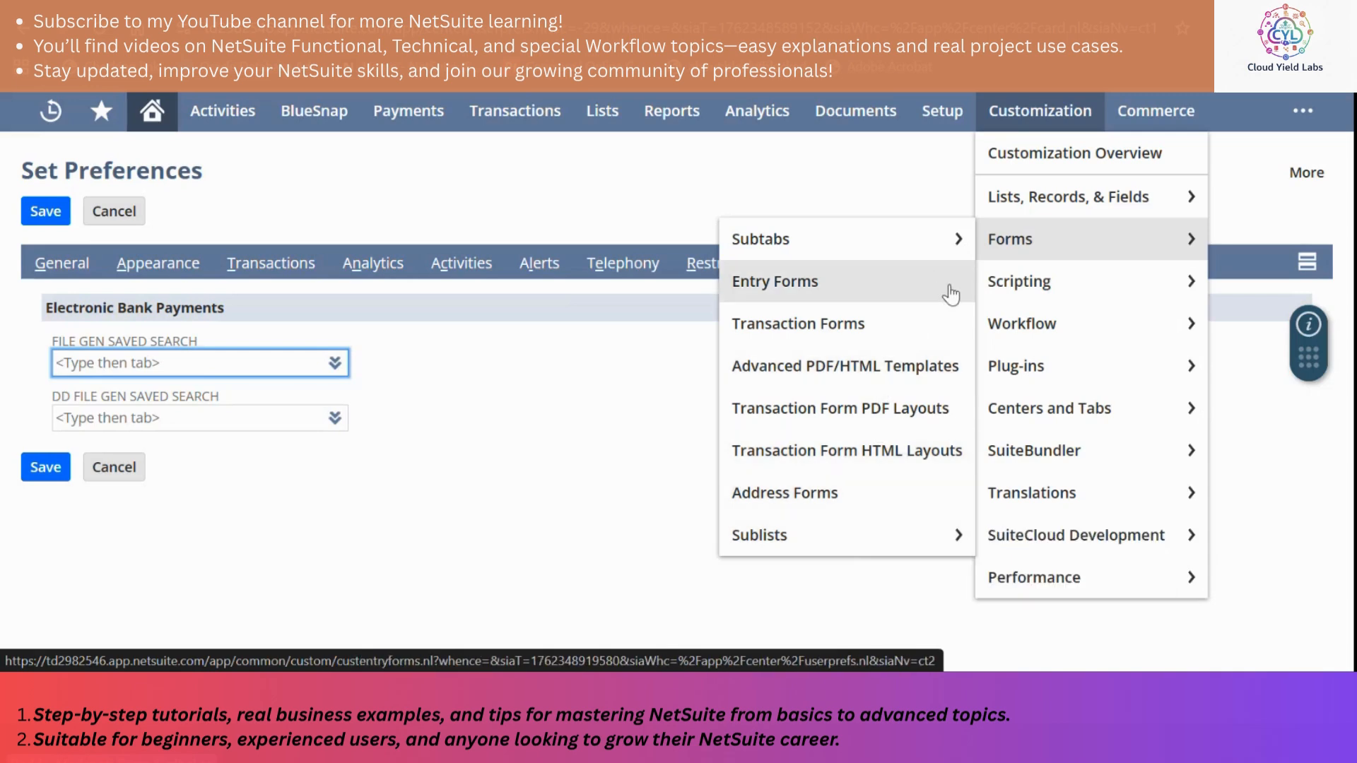
{"action": "mouse_move", "coordinate": [1018, 286]}
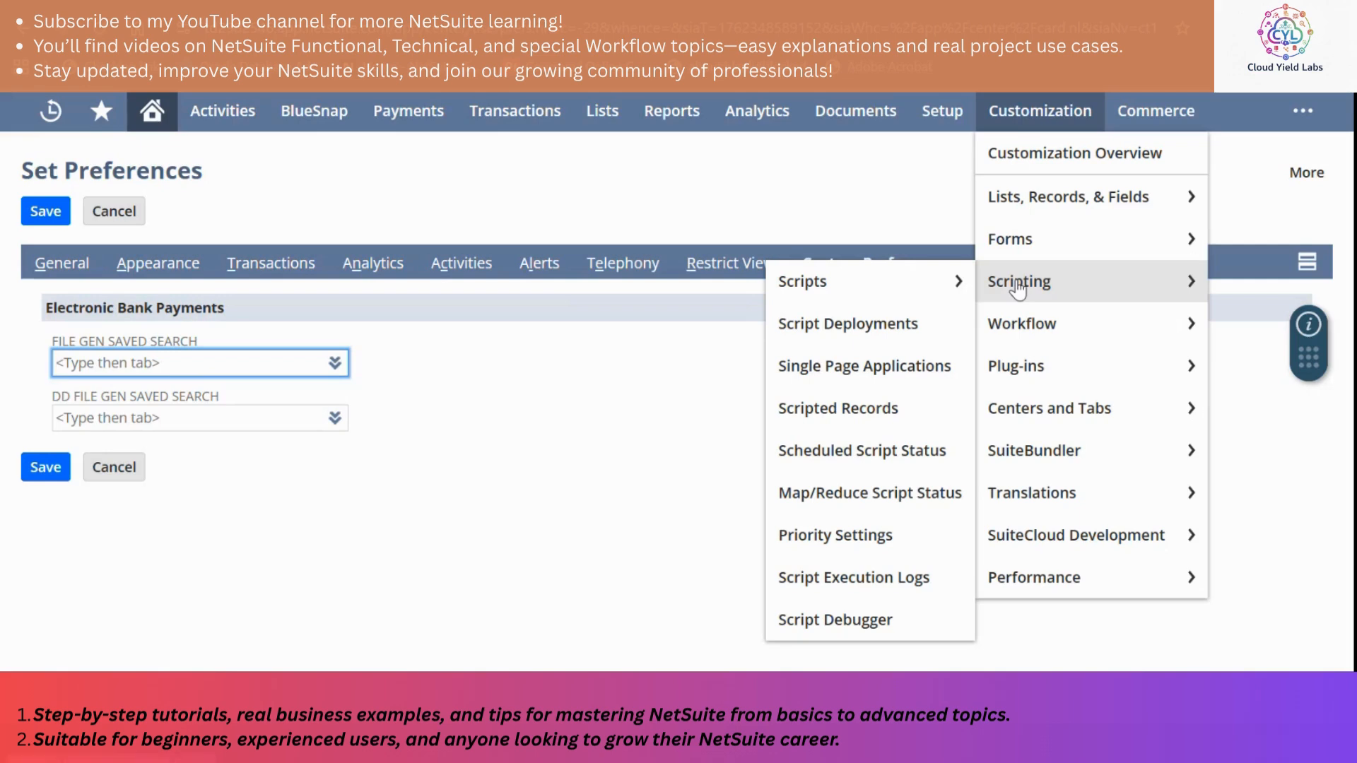
{"action": "mouse_move", "coordinate": [1034, 316]}
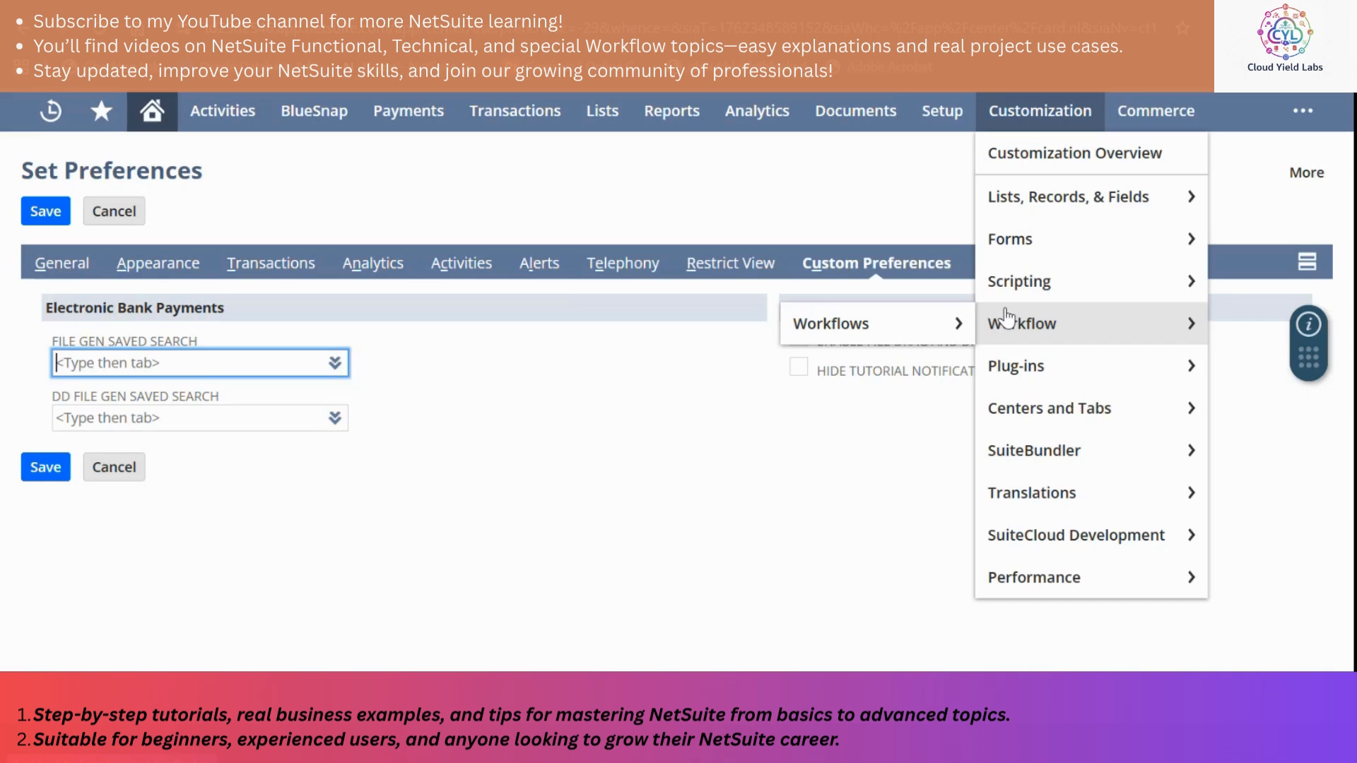
{"action": "mouse_move", "coordinate": [1033, 366]}
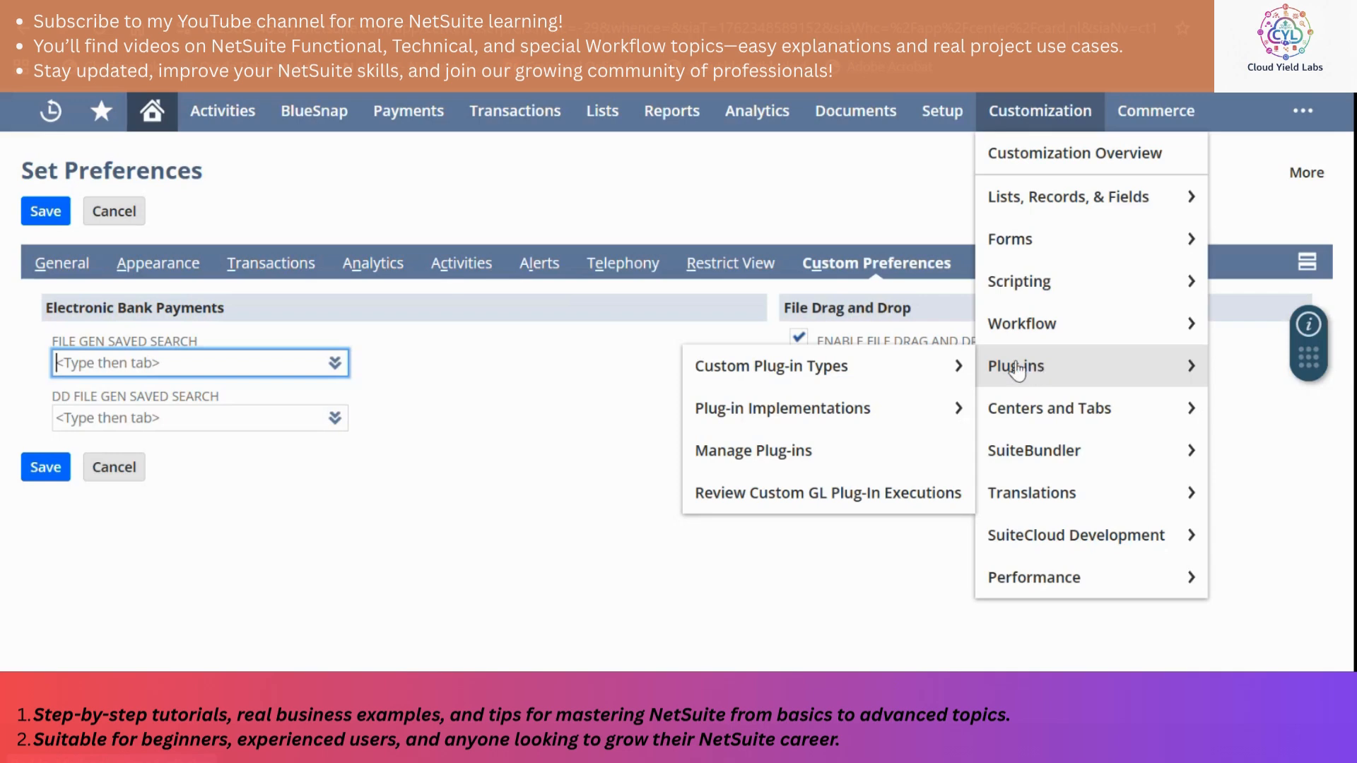
{"action": "mouse_move", "coordinate": [1036, 405]}
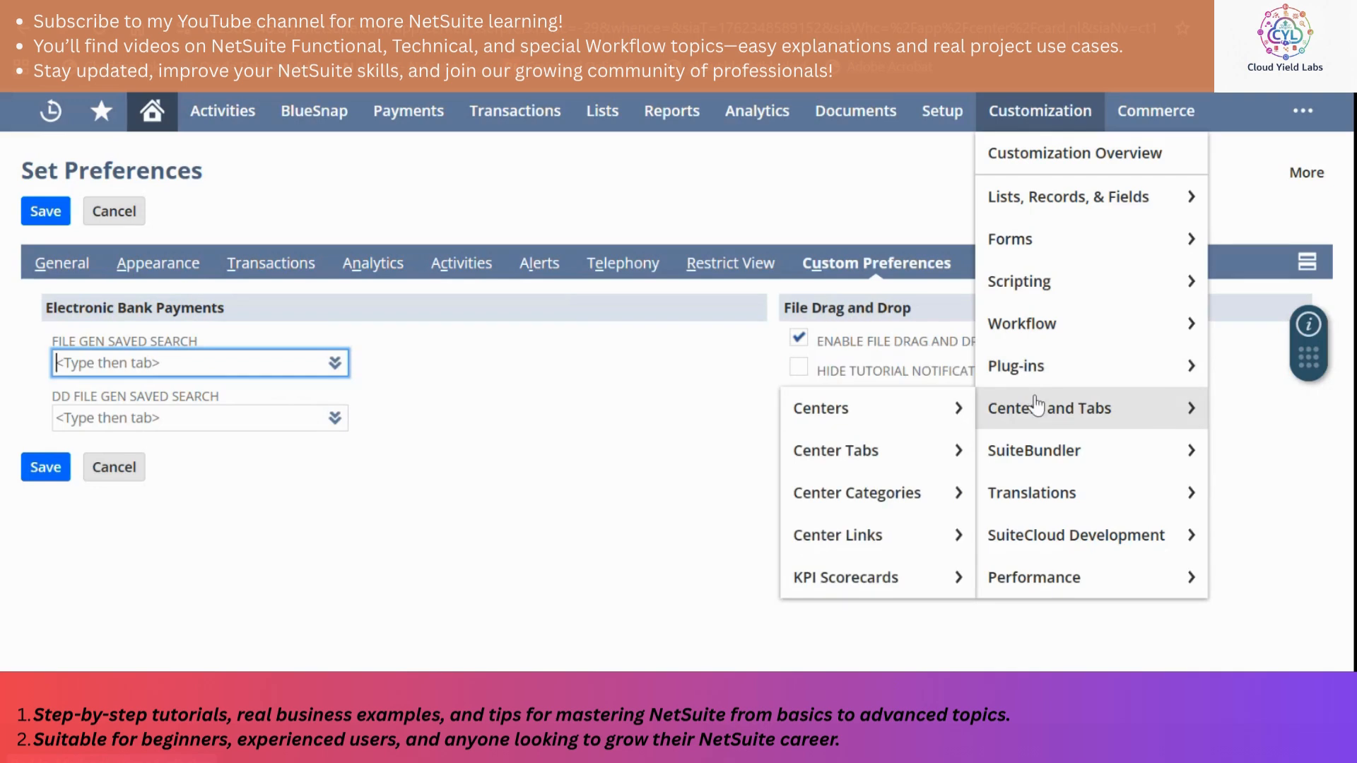